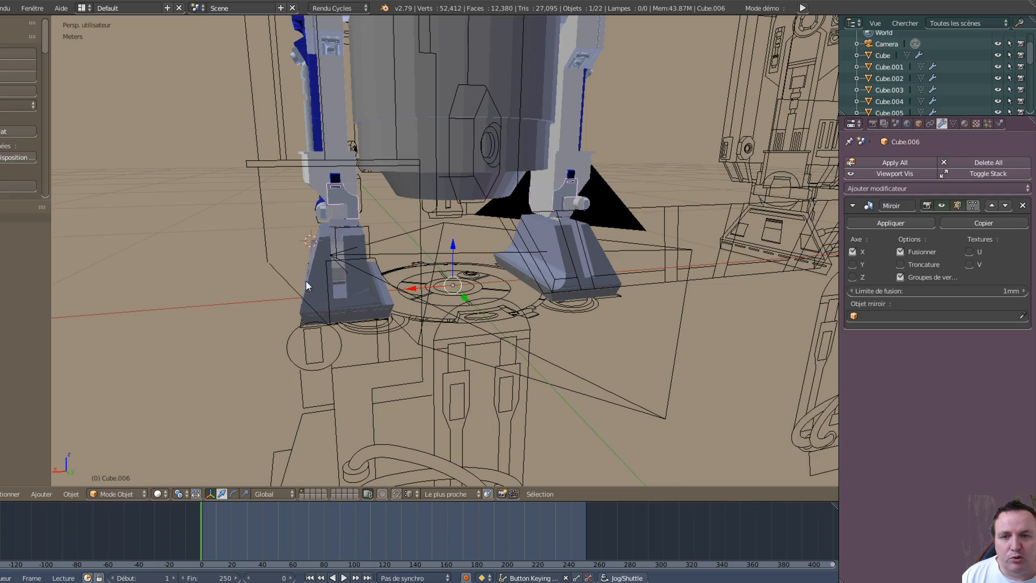
Step: Switch the 3D view to orthographic projection and start the Screencast Keys display
middle_drag(305, 280, 498, 296)
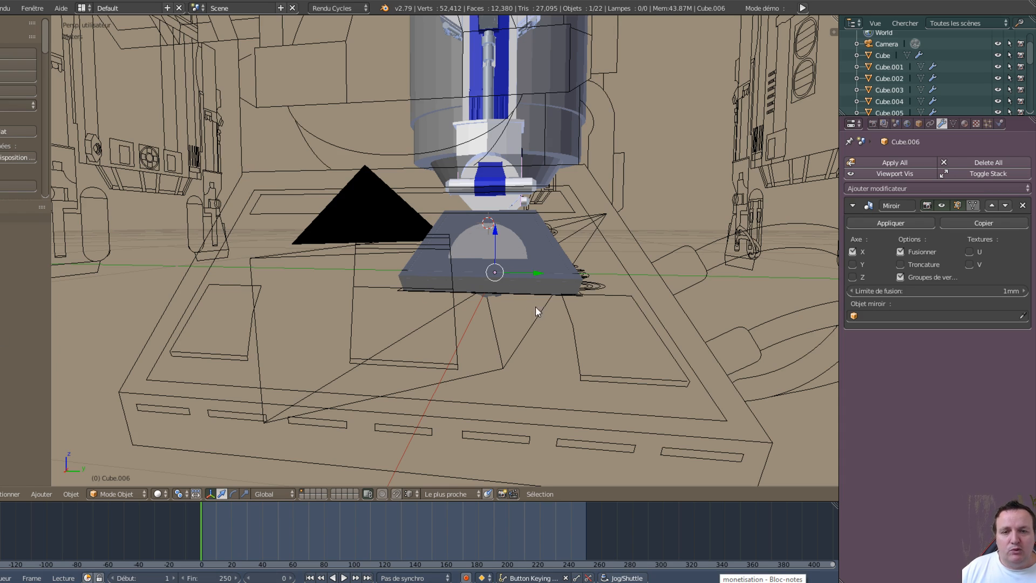
scroll(620, 319, up, 3)
scroll(641, 281, down, 3)
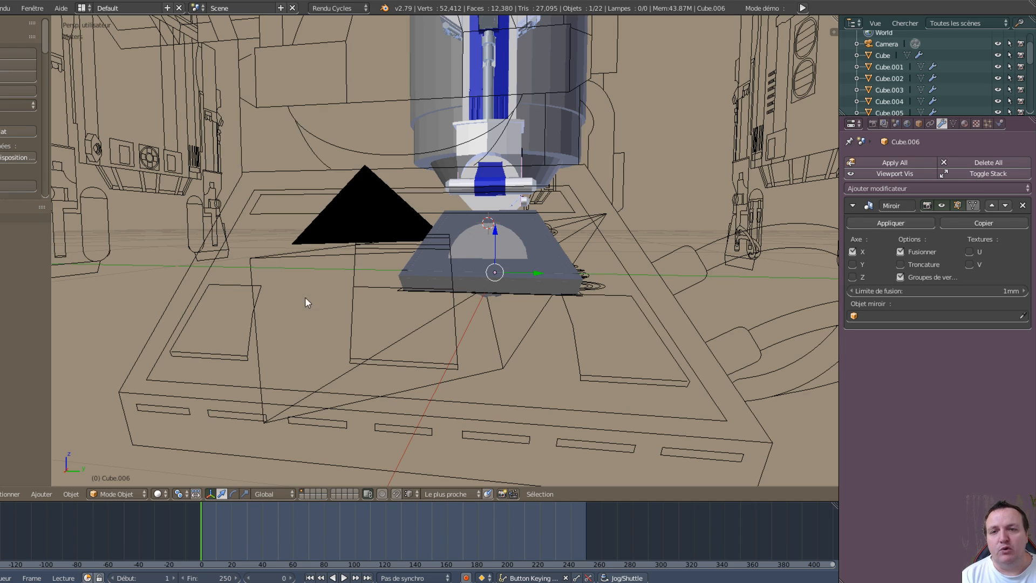
key(KP_5)
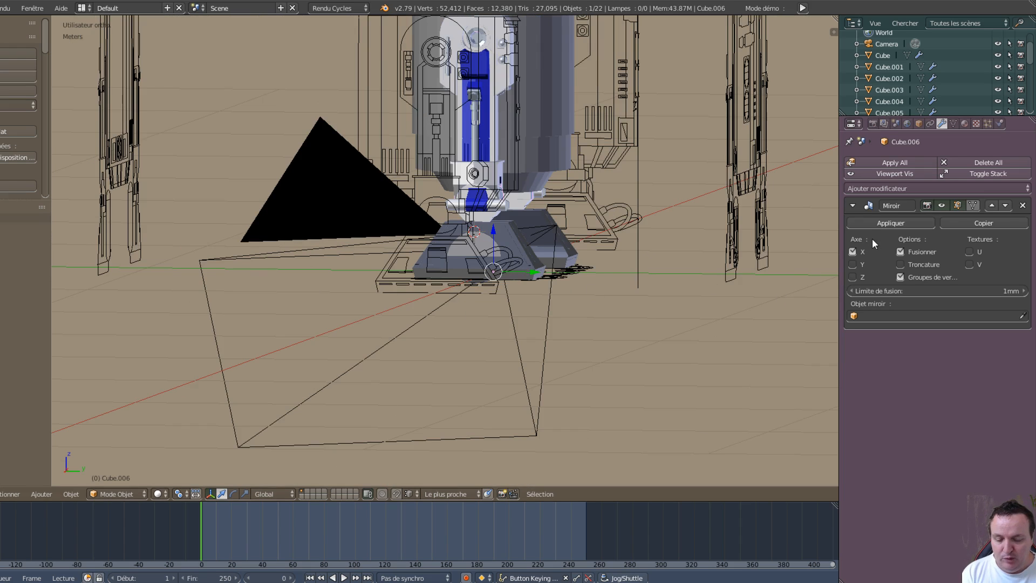
key(n)
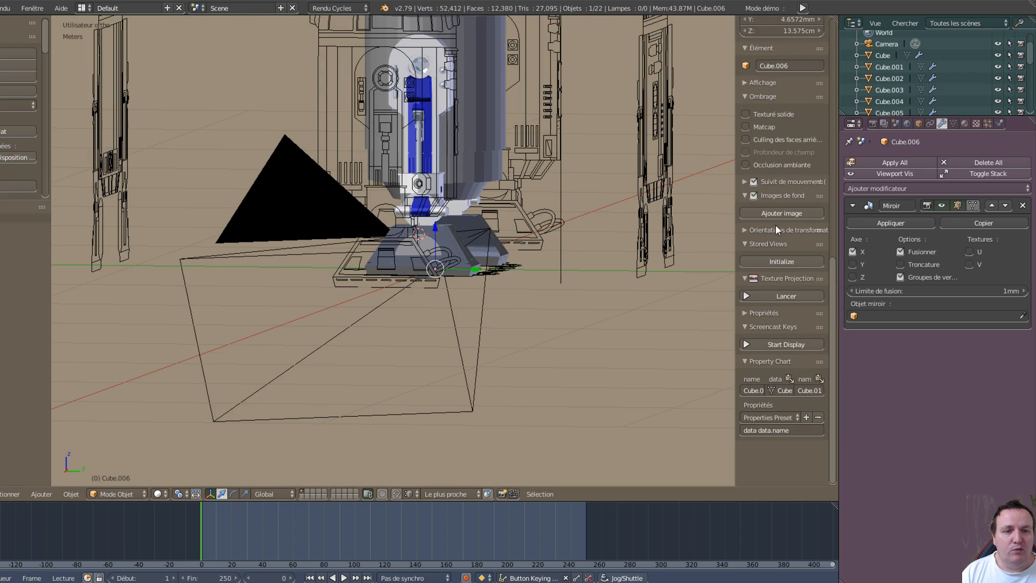
click(755, 345)
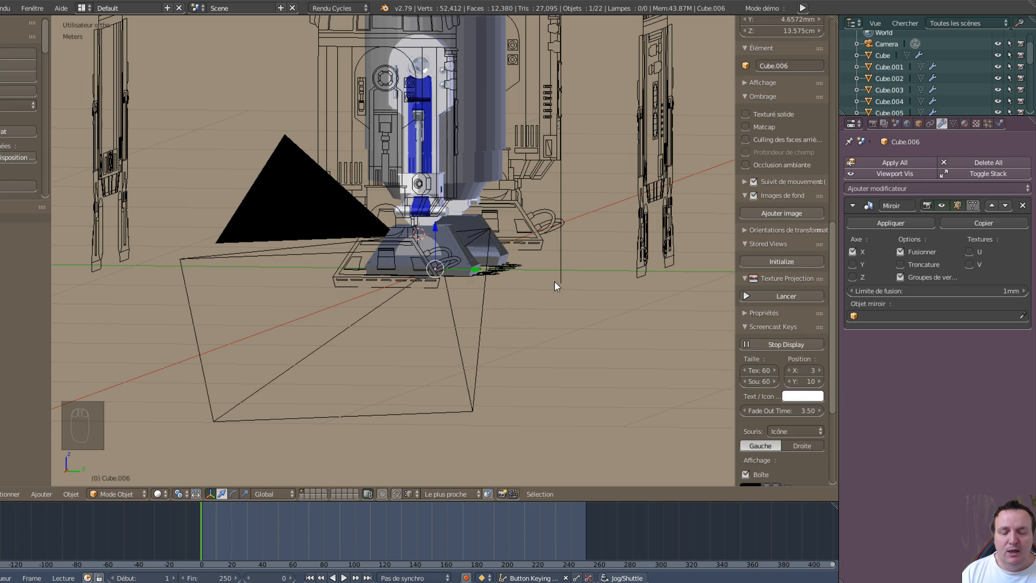
Step: Add a cube at the 3D cursor on the foot in the right side view and scale it to about 0.031
scroll(554, 280, up, 1)
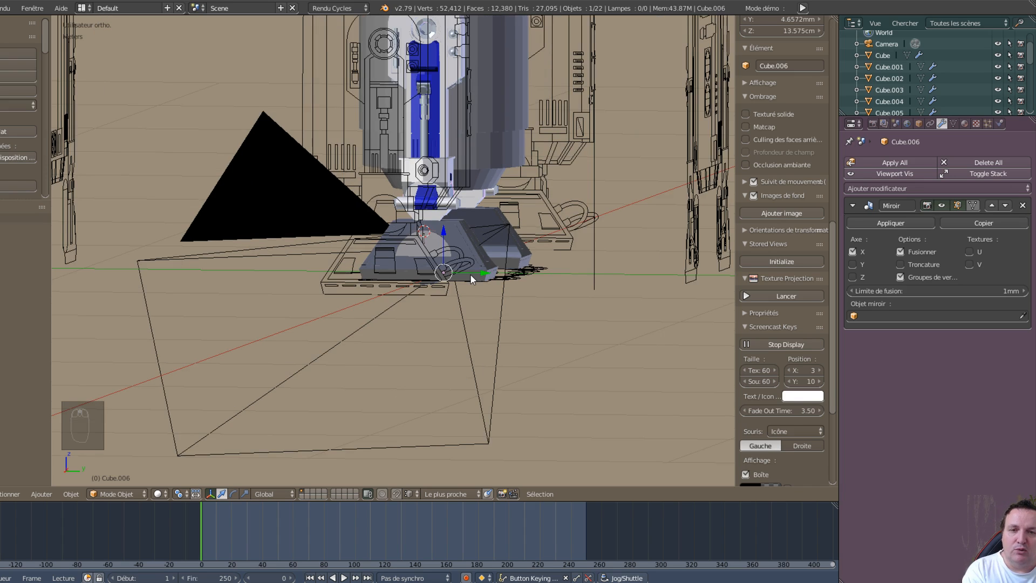
key(KP_3)
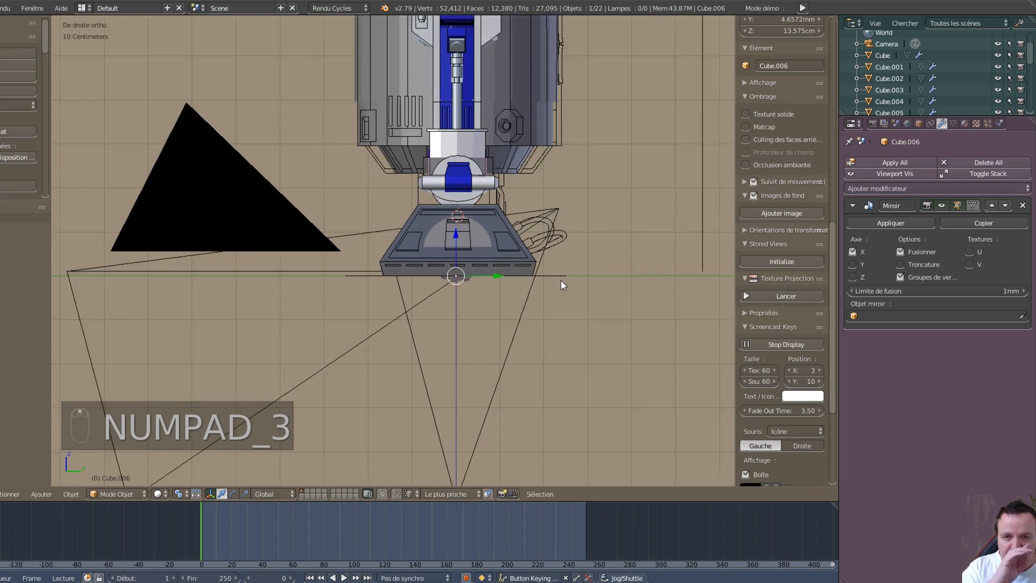
scroll(561, 280, up, 3)
scroll(561, 280, up, 3)
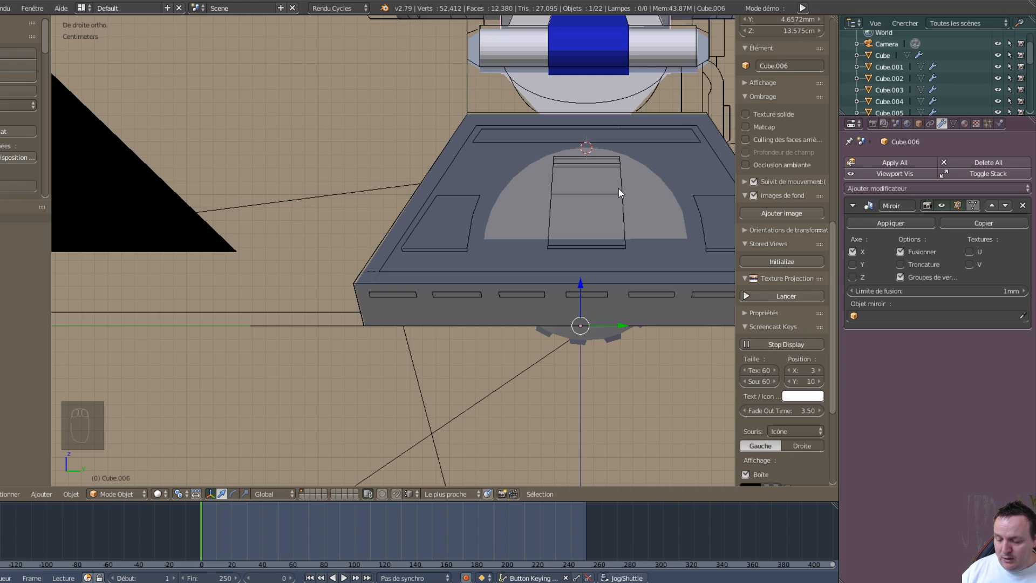
key(shift+a)
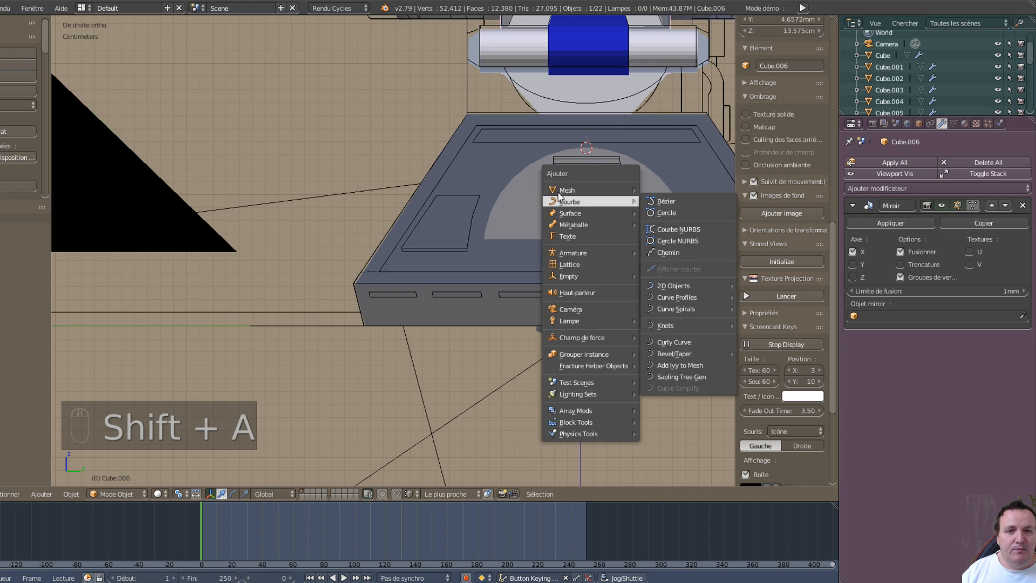
mouse_move(566, 198)
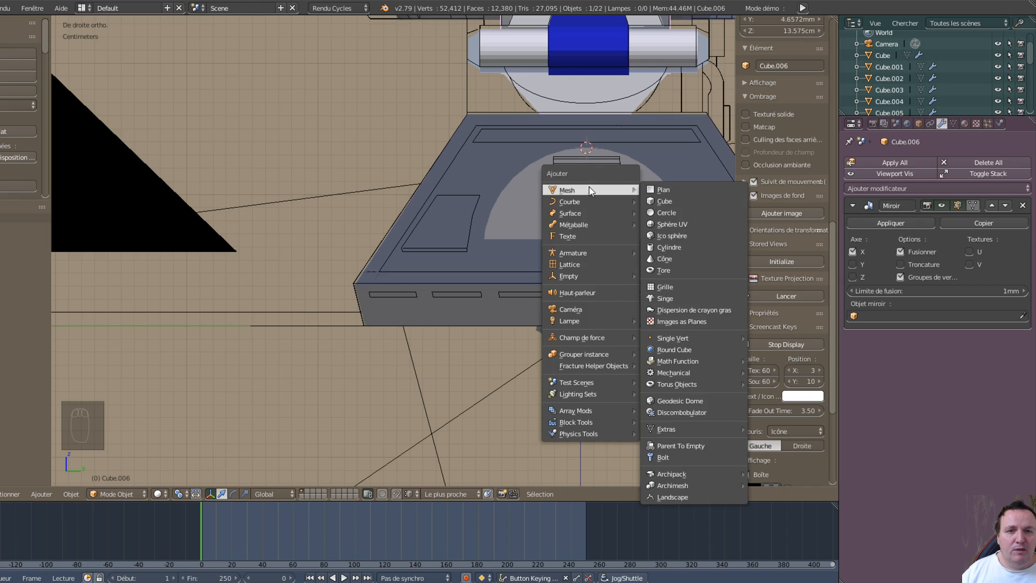
click(668, 203)
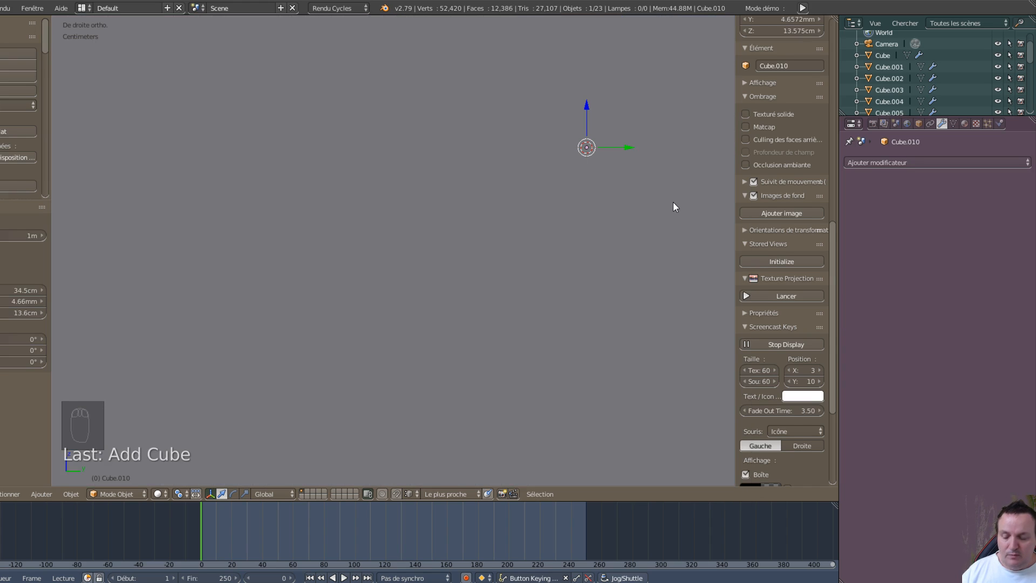
key(s)
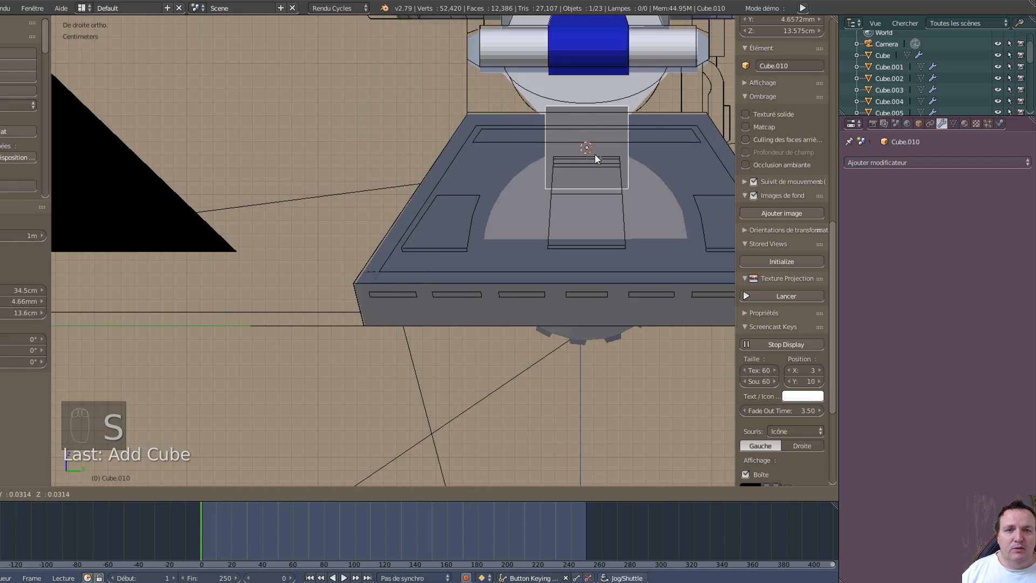
click(595, 153)
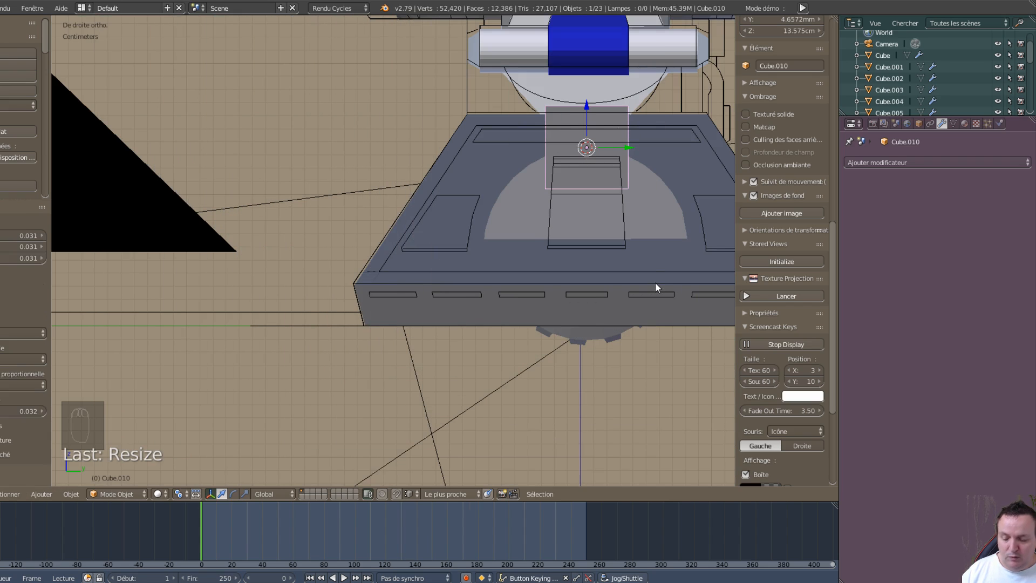
Step: Enter Edit Mode on the new cube and set the viewport shading to wireframe
key(Tab)
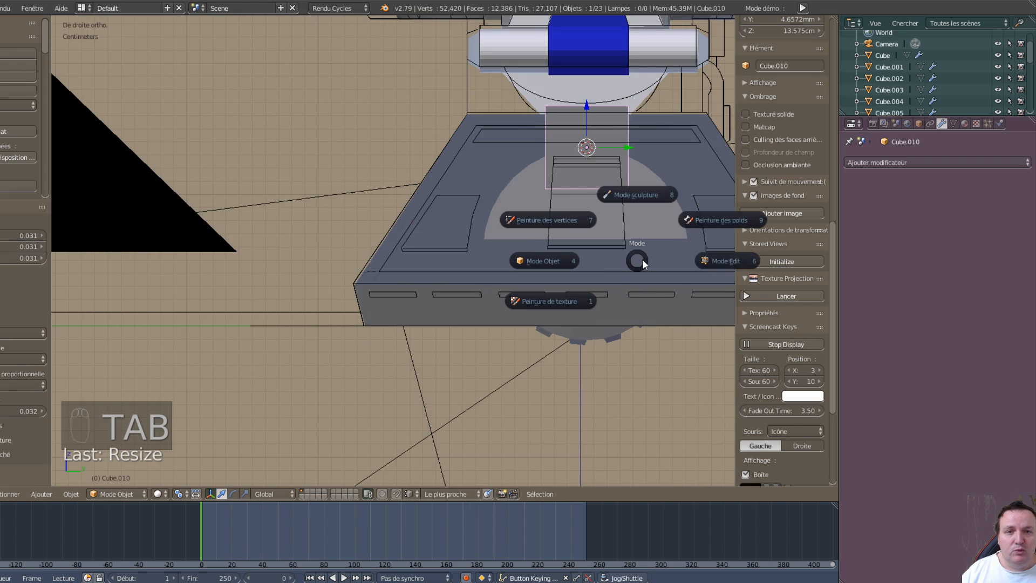
click(717, 262)
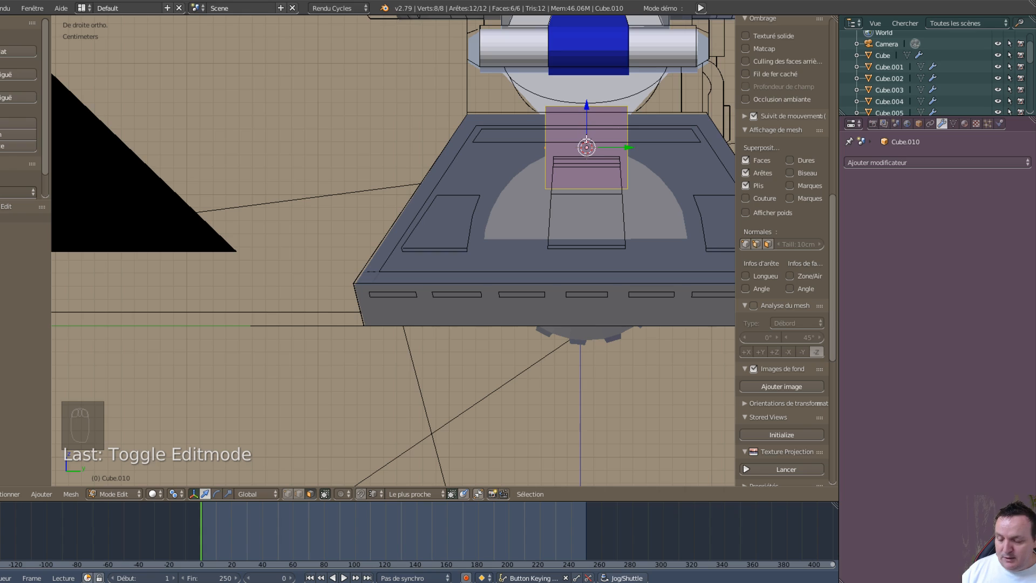
key(z)
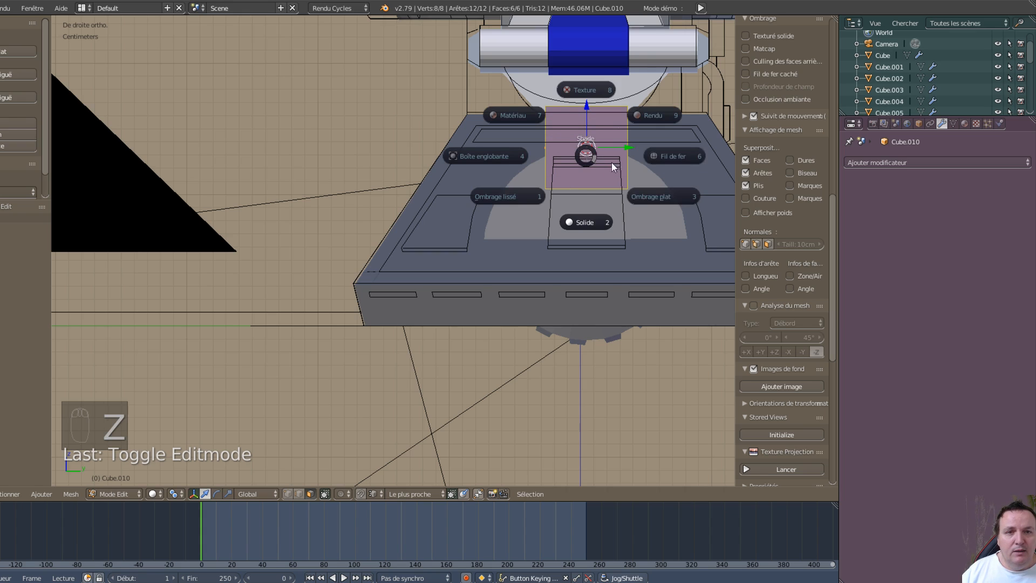
click(671, 156)
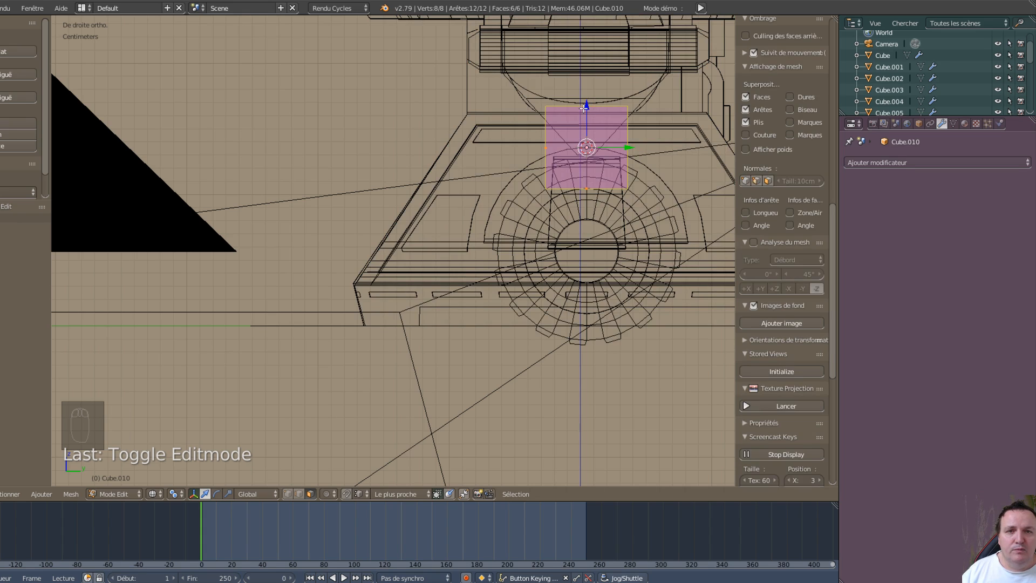
Step: Set the snap element to edge and lower the cube's top face about 1.04 cm to the upper line of the foot's long recess
right_click(592, 96)
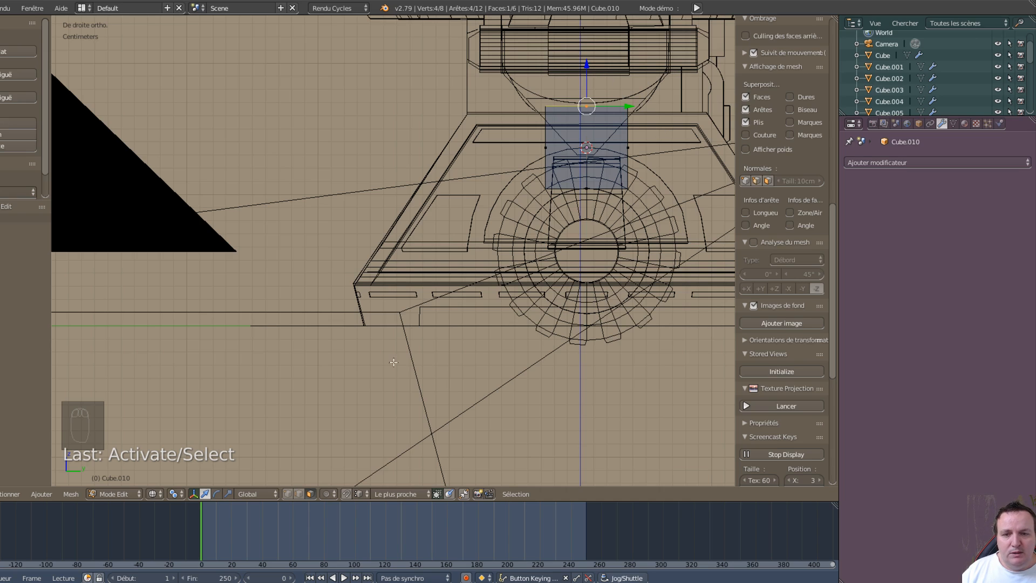
click(360, 493)
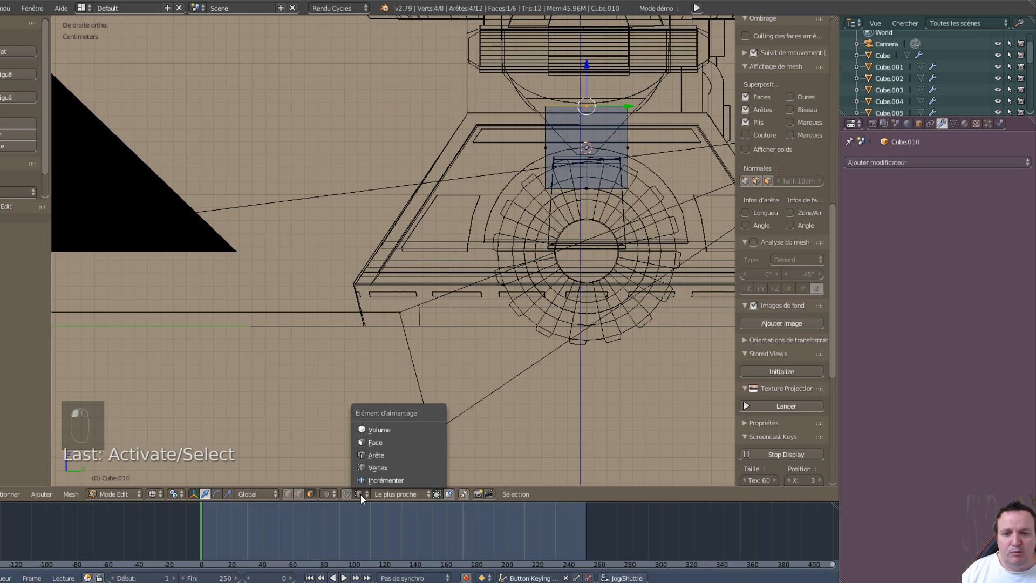
click(372, 455)
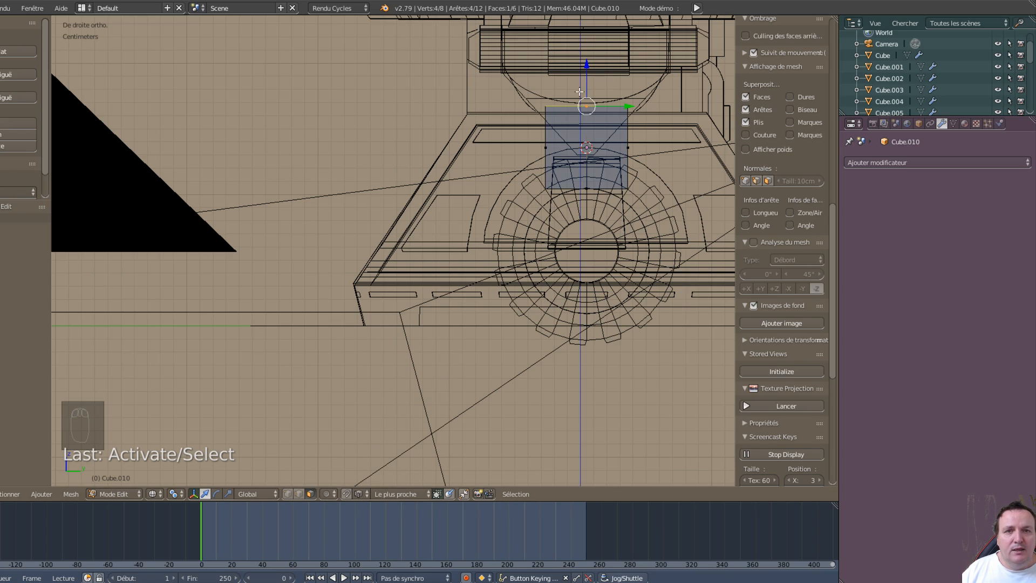
drag(585, 66, 586, 128)
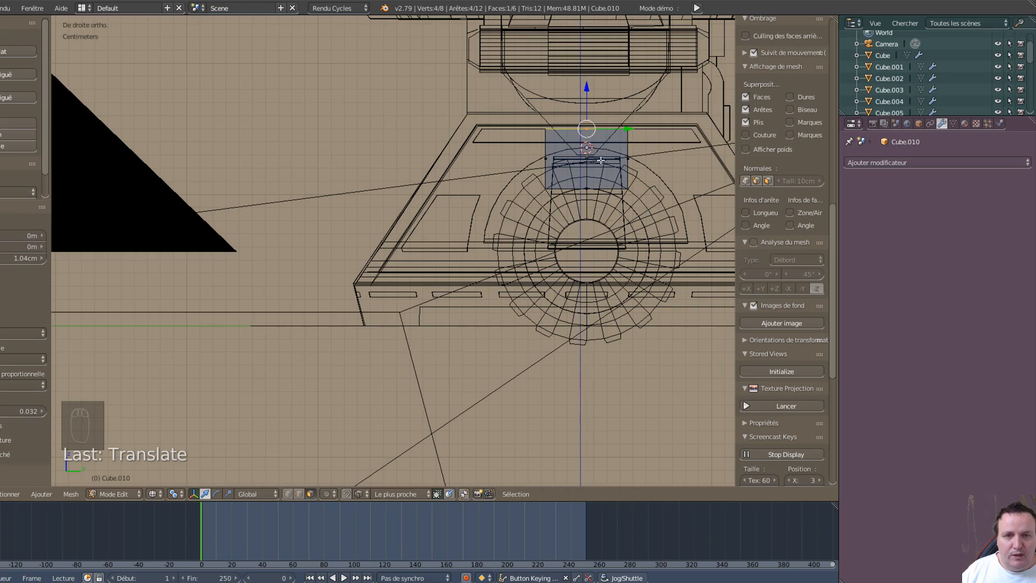
Step: Raise the cube's bottom face along Z by about 3.52 cm to the lower line of the foot's long recess
scroll(613, 164, up, 3)
shift+middle_drag(602, 183, 362, 300)
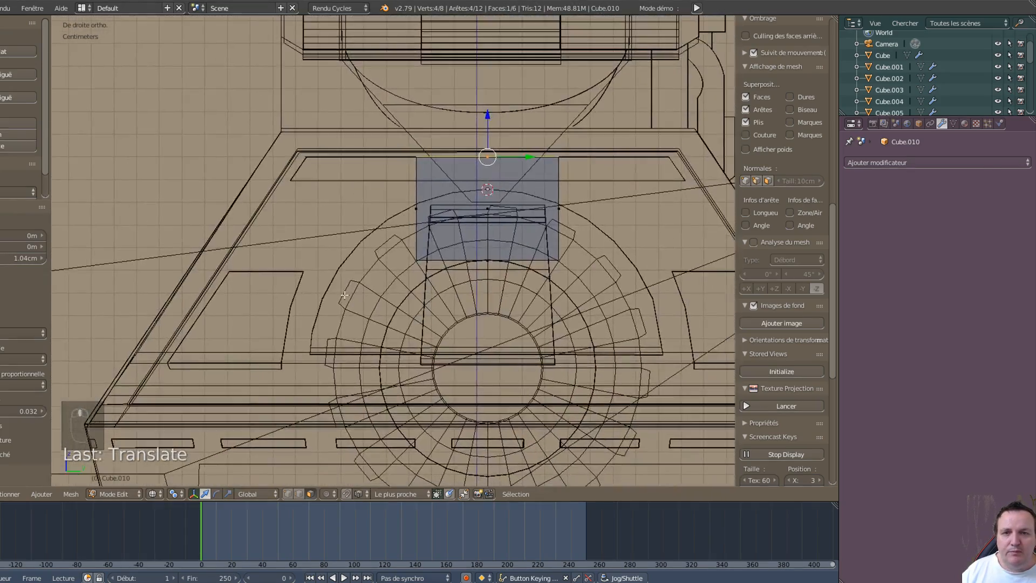
scroll(572, 334, up, 2)
right_click(530, 264)
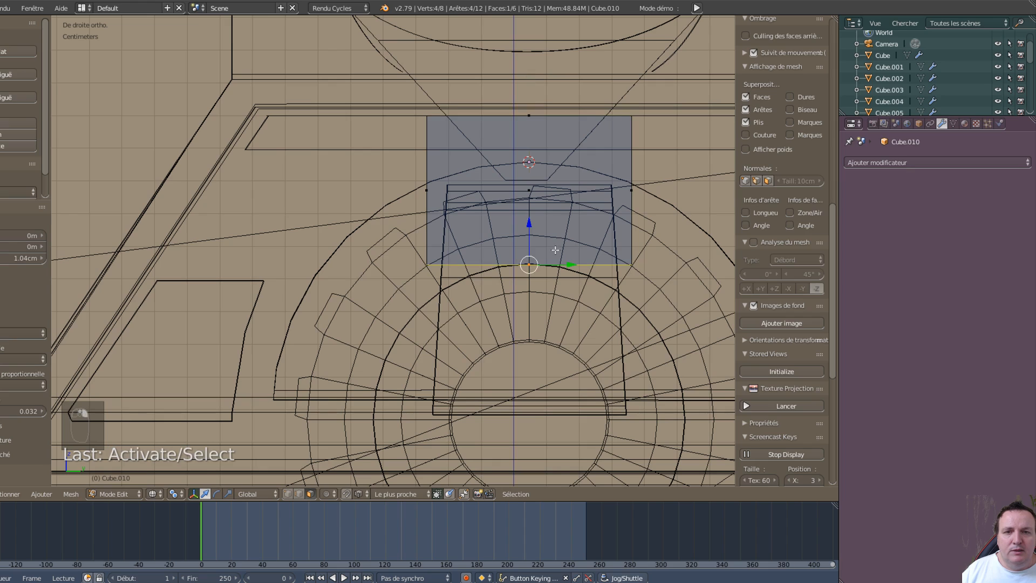
key(g)
key(z)
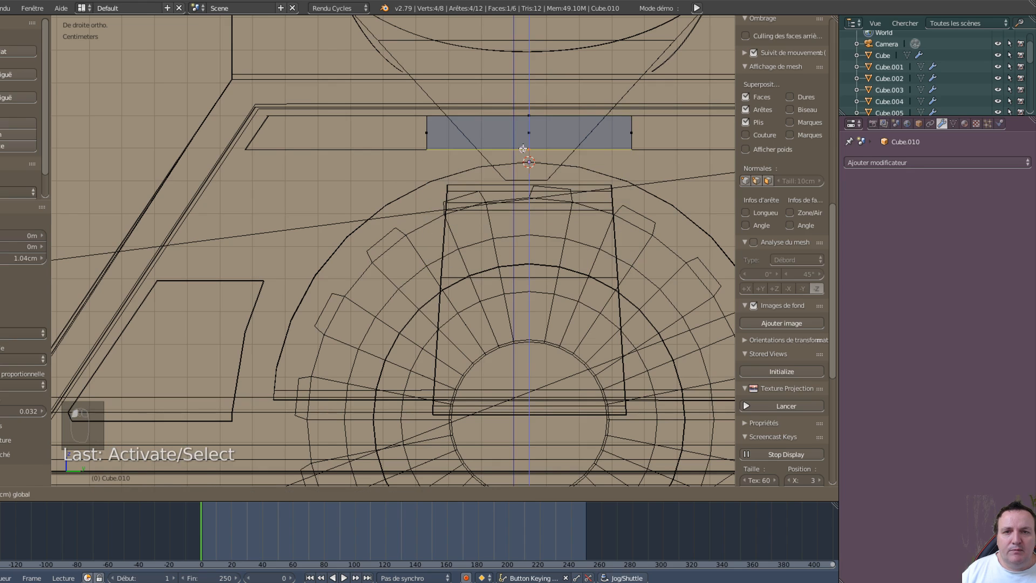
click(524, 151)
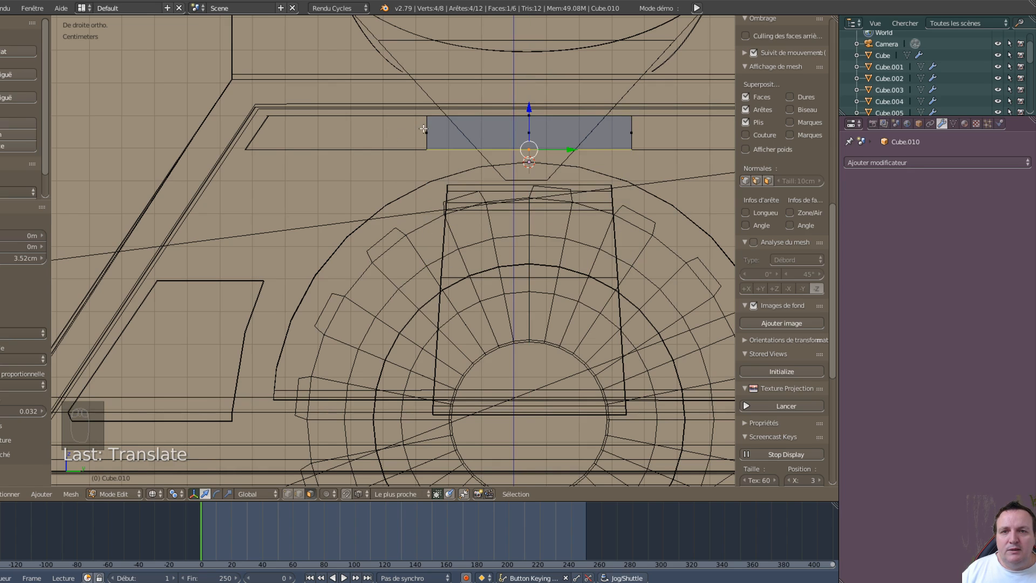
Step: Stretch the block along Y to the recess ends, moving one end face about -5.12 cm and the opposite one about 4.92 cm
right_click(427, 132)
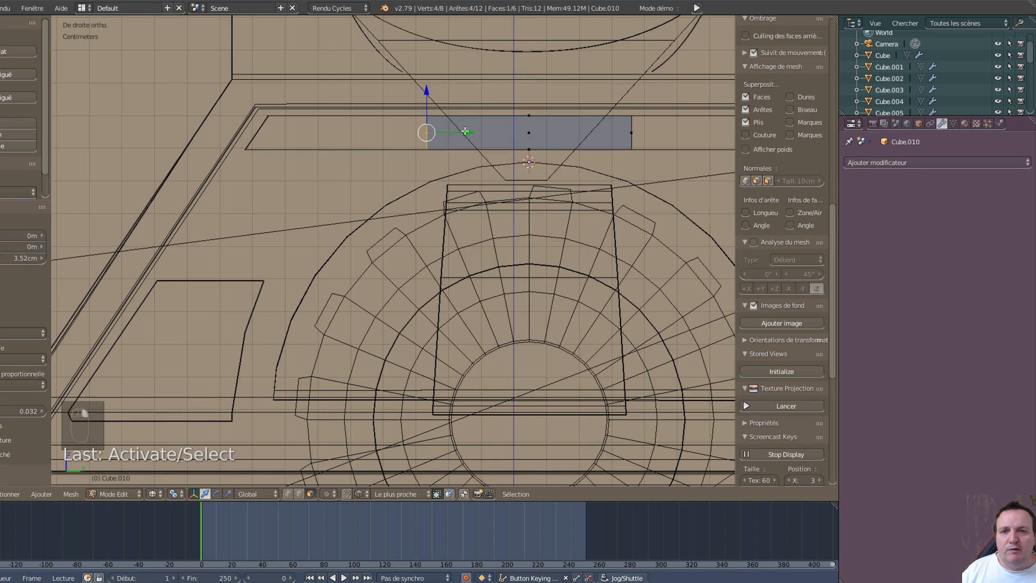
key(g)
key(y)
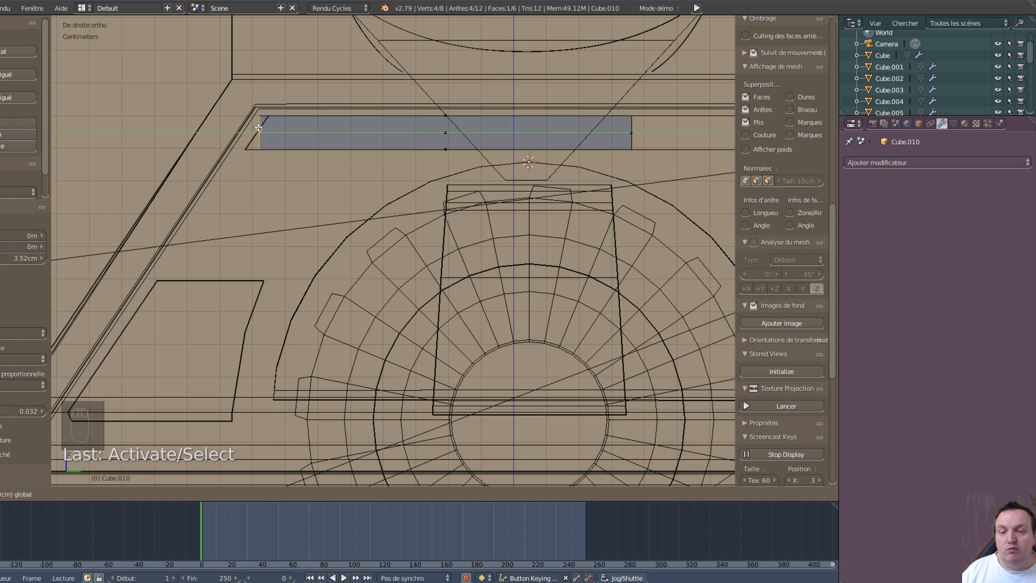
click(259, 127)
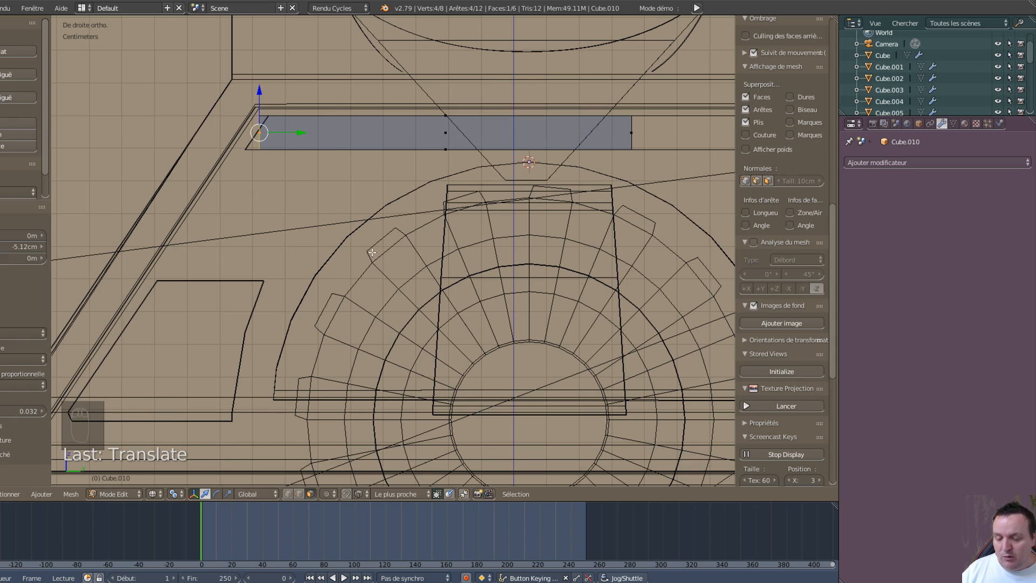
scroll(654, 158, down, 1)
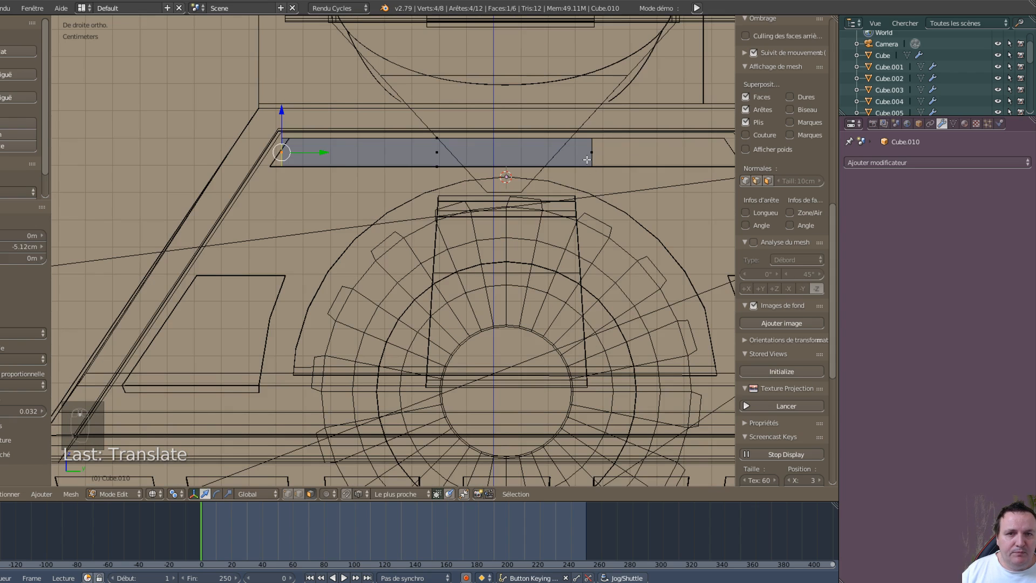
right_drag(590, 154, 577, 155)
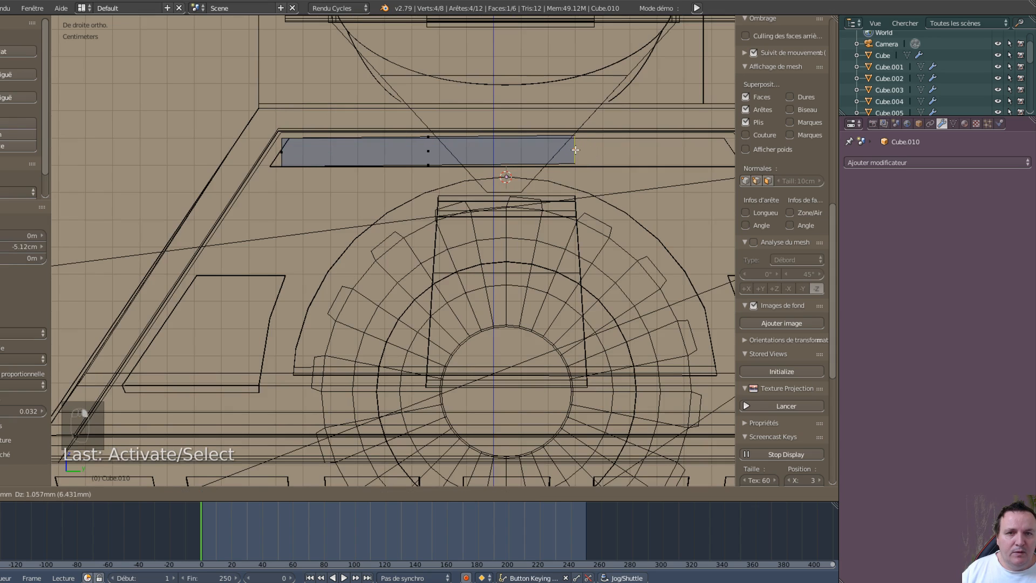
right_click(573, 154)
drag(625, 156, 725, 133)
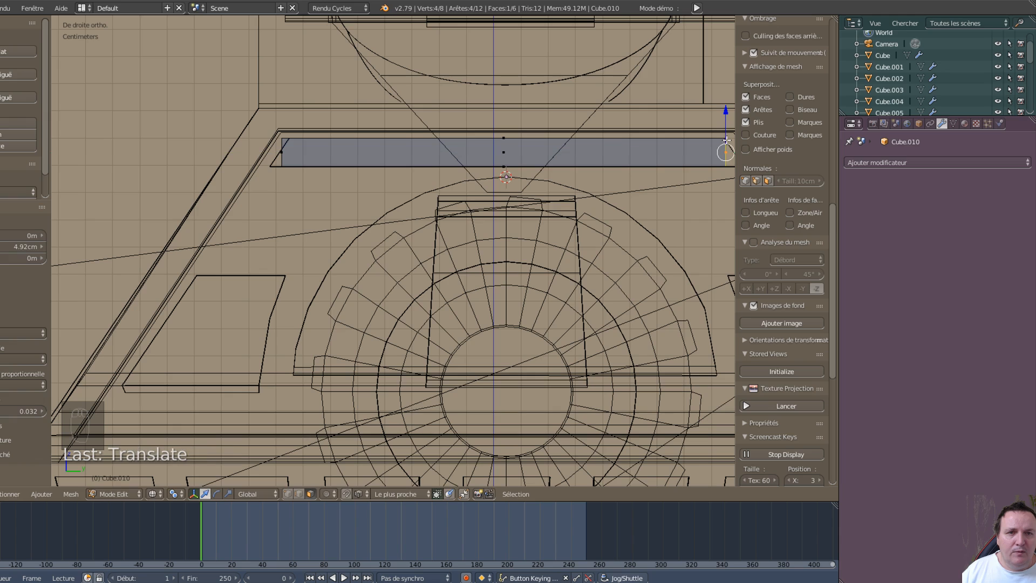
Step: Switch the mesh selection to vertex mode and set the snap element to vertex
scroll(321, 100, up, 4)
shift+middle_drag(276, 144, 378, 290)
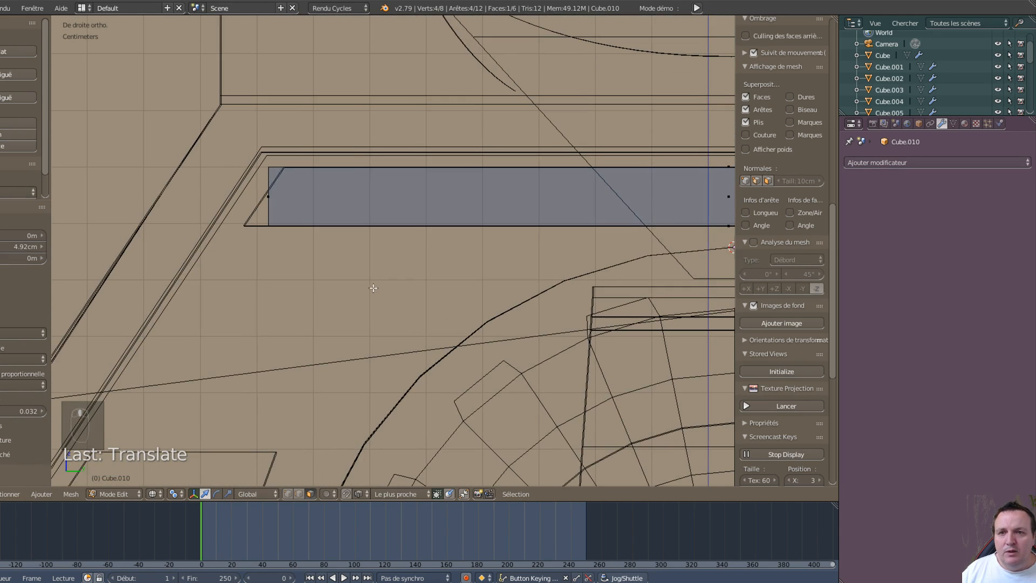
key(ctrl+Tab)
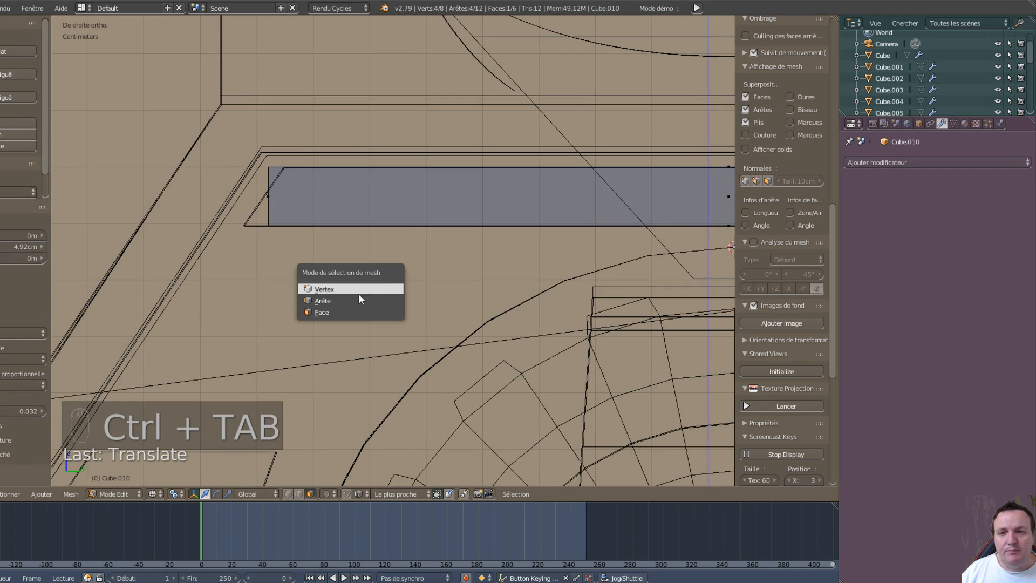
click(358, 298)
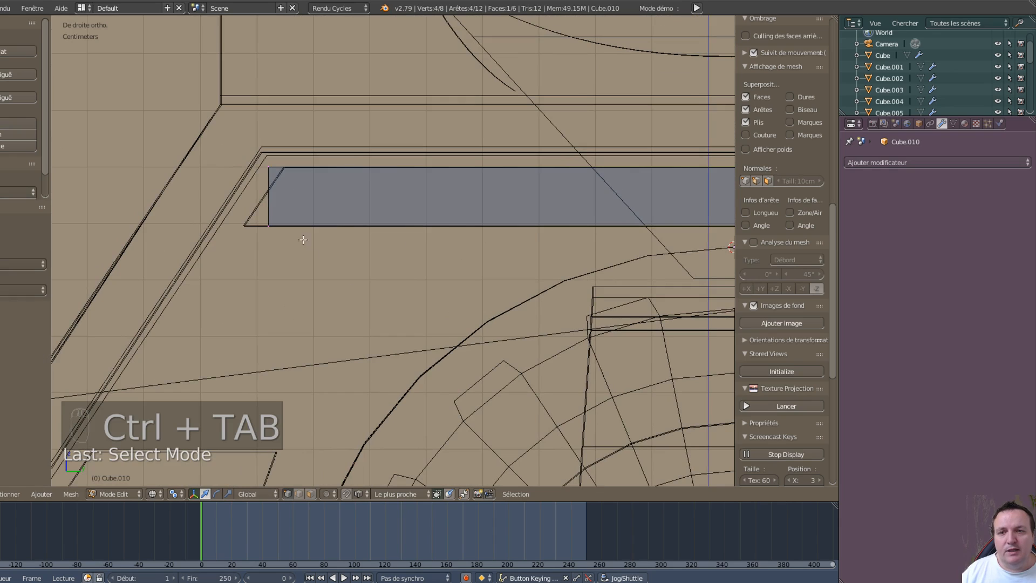
right_click(267, 166)
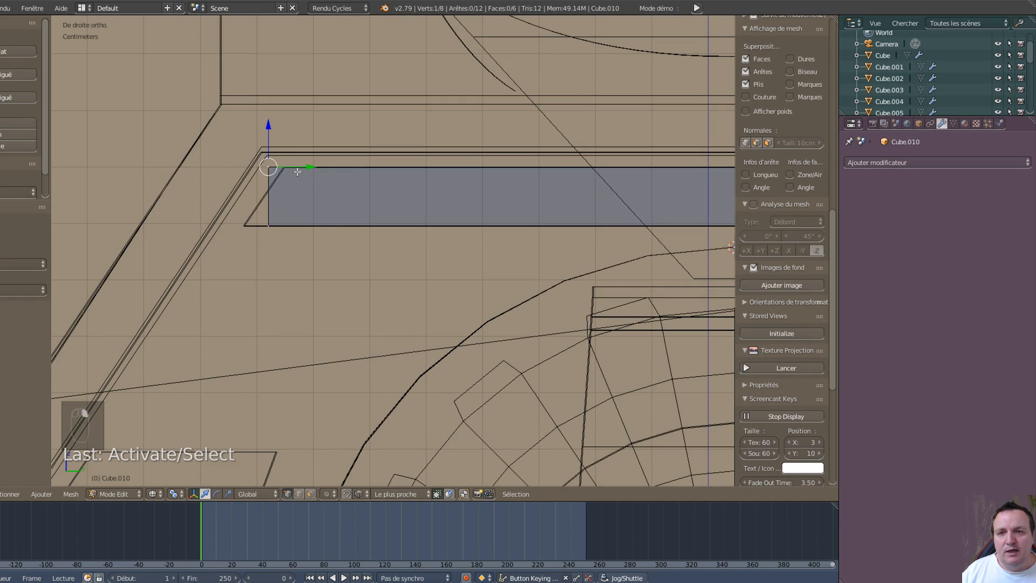
click(356, 495)
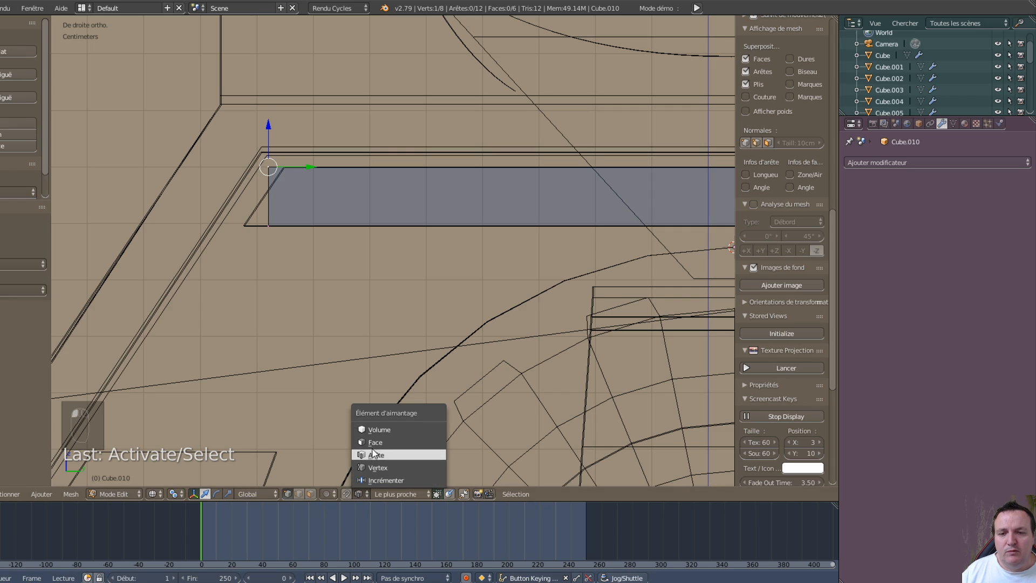
click(371, 468)
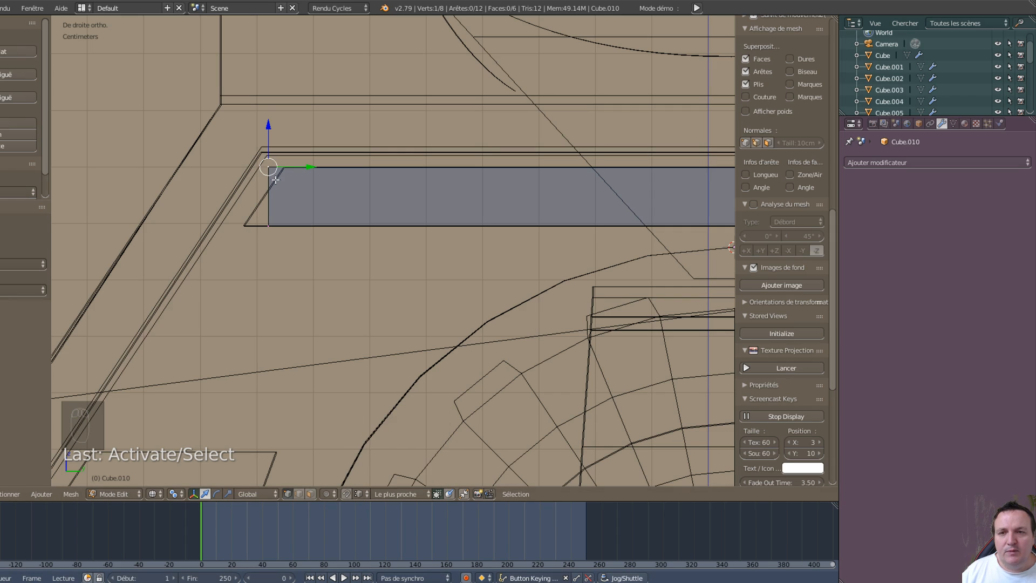
Step: Try moving a single upper vertex at the block's -Y end about 1.33 mm along Y, and undo the move
key(g)
key(y)
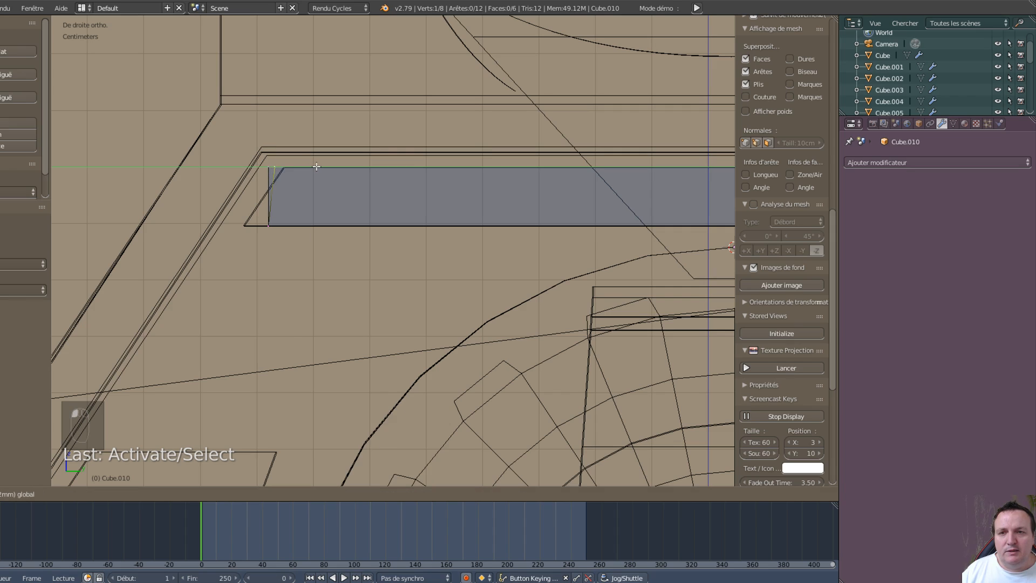
click(317, 166)
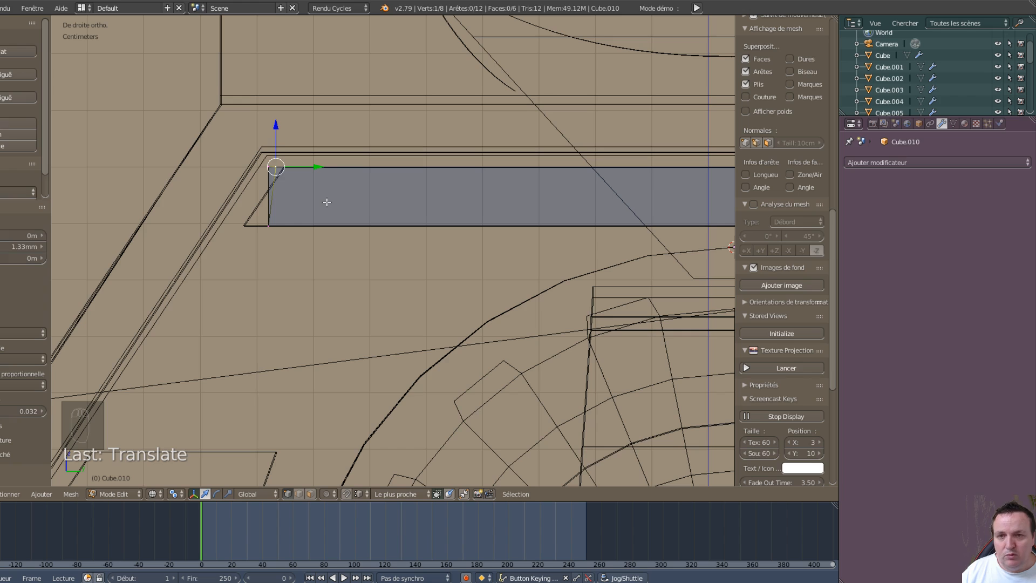
key(ctrl+z)
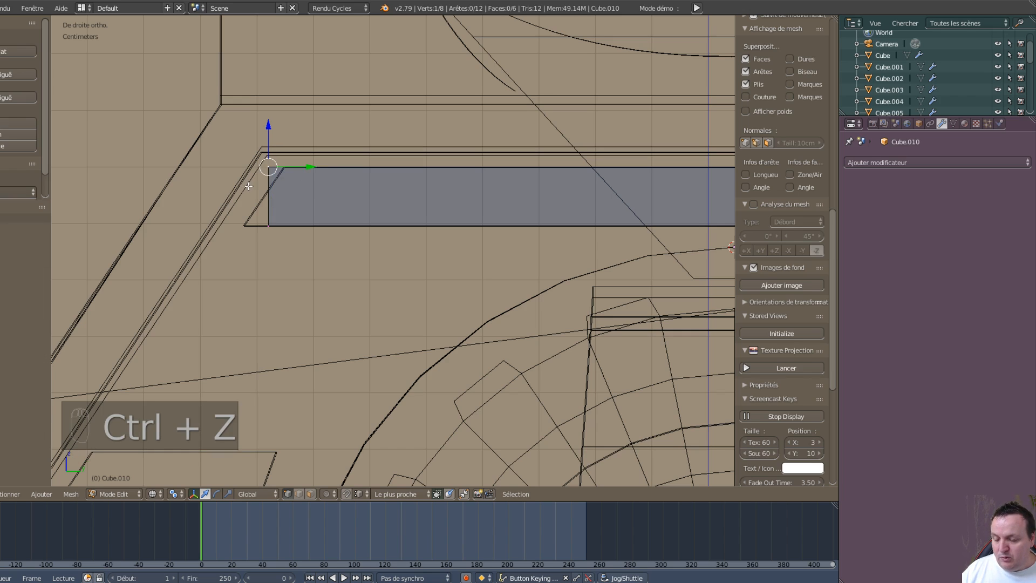
Step: Select both upper vertices at the block's -Y end and slide them along Y onto the recess's upper corner
key(c)
click(268, 169)
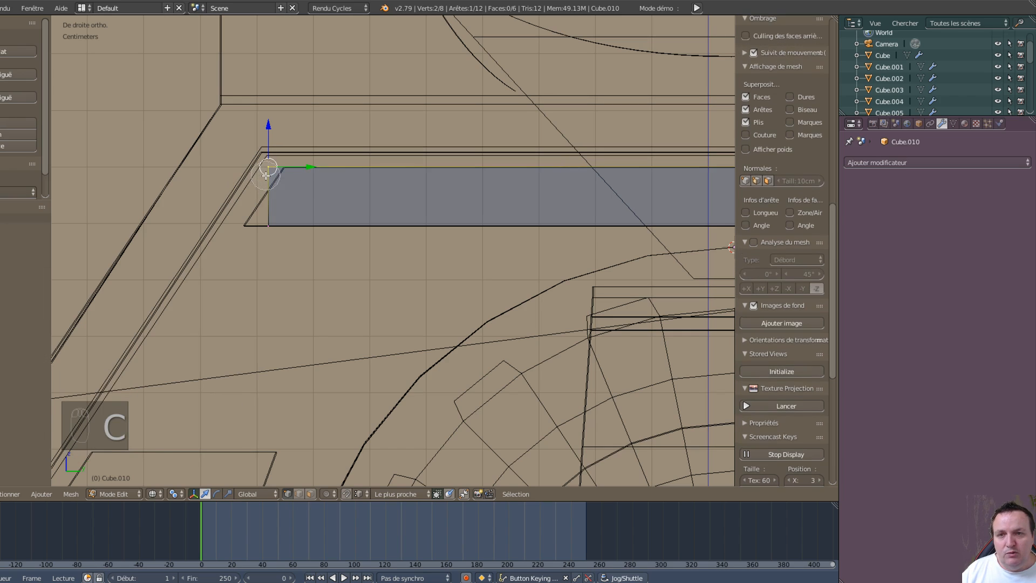
right_click(269, 171)
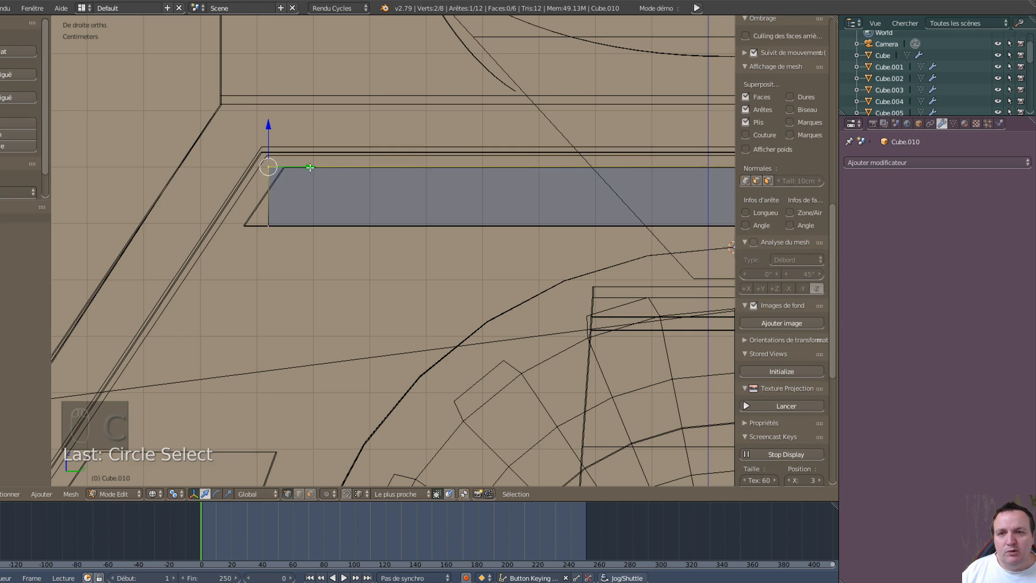
mouse_move(310, 168)
mouse_down()
mouse_move(288, 179)
mouse_move(290, 169)
mouse_up()
key(a)
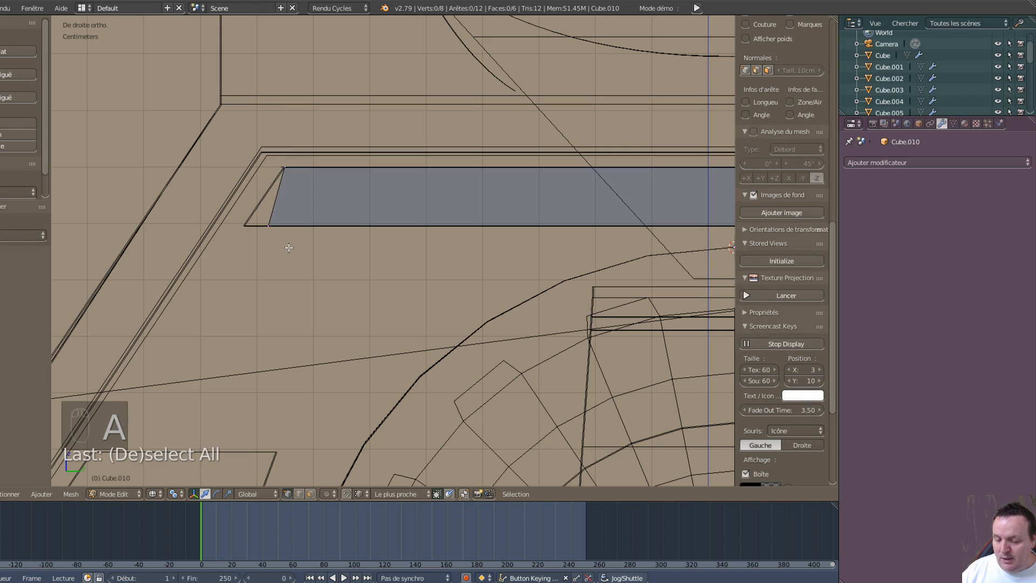
Step: Move both lower vertices at the block's -Y end about -4.26 mm along Y to the recess's lower corner
key(c)
click(271, 227)
right_click(318, 260)
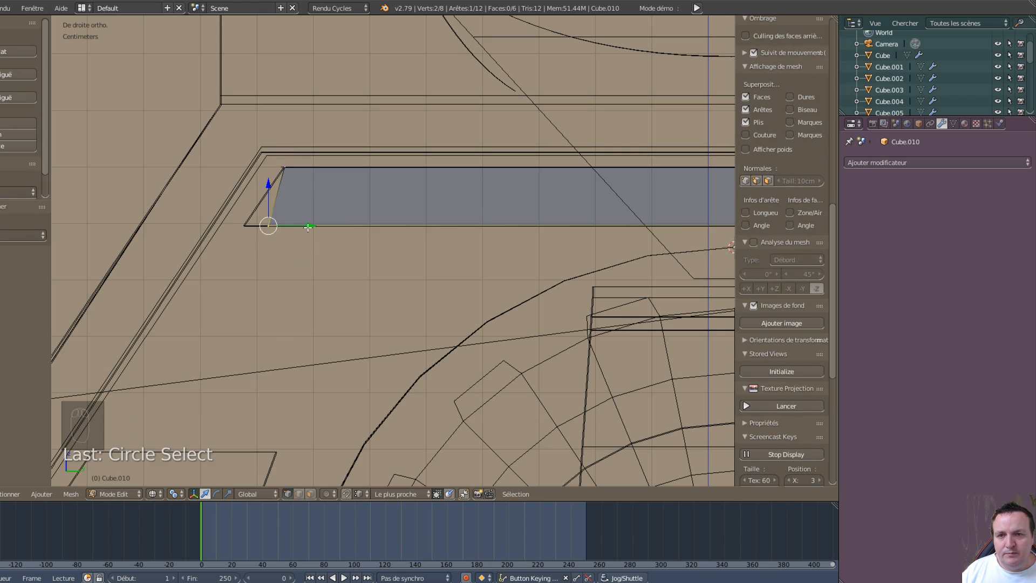
drag(308, 227, 247, 226)
Step: Move both upper vertices at the block's +Y end about -0.695 mm along Y onto the recess's upper corner
scroll(706, 268, down, 6)
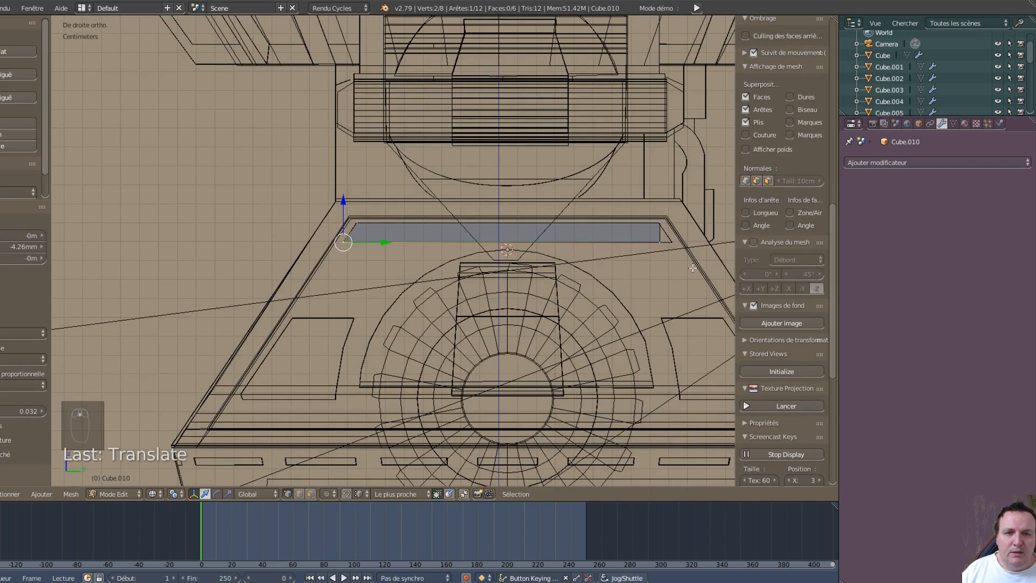
scroll(692, 268, up, 4)
scroll(252, 283, up, 4)
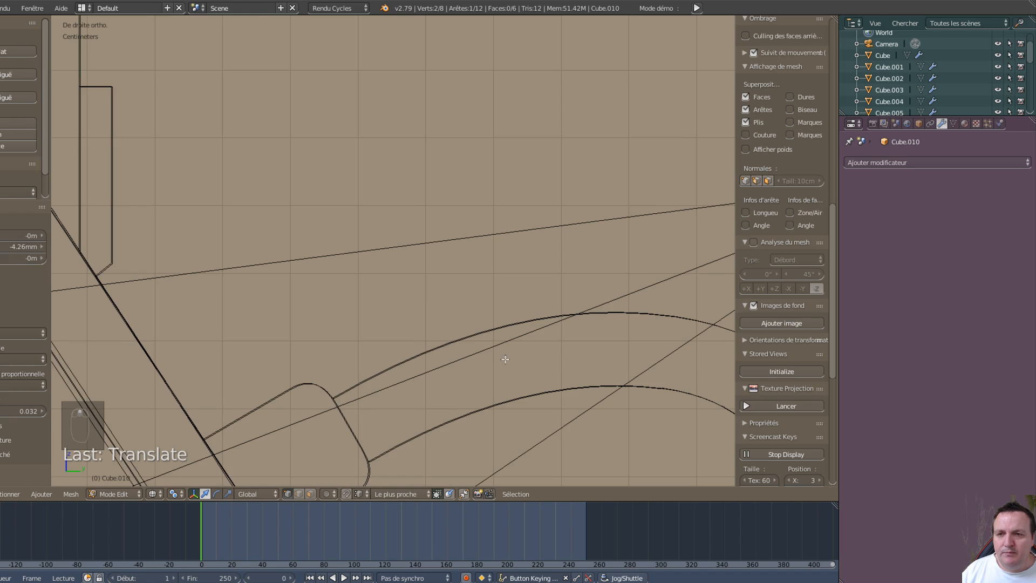
scroll(505, 359, up, 2)
scroll(102, 273, up, 3)
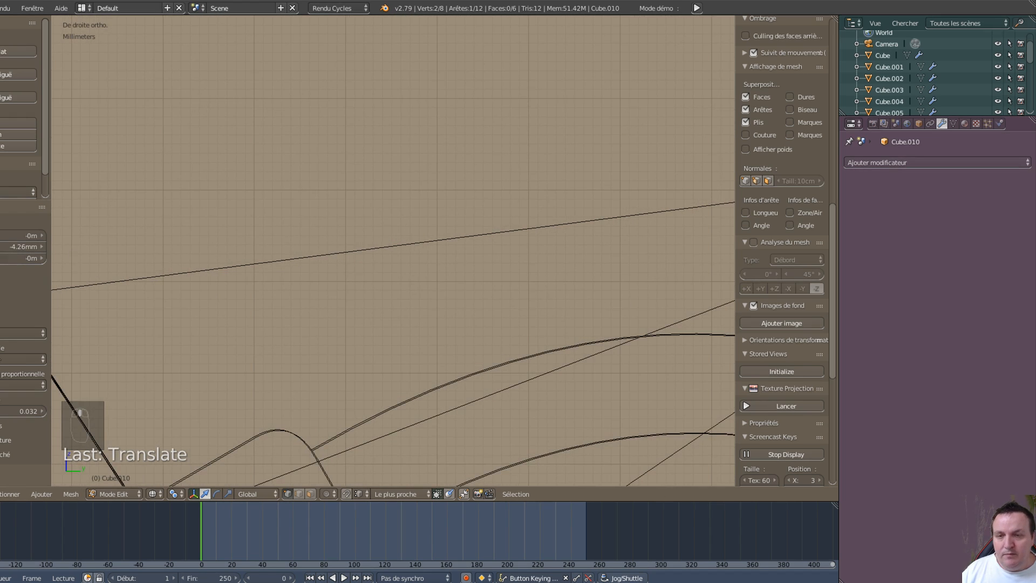
shift+middle_drag(308, 283, 209, 310)
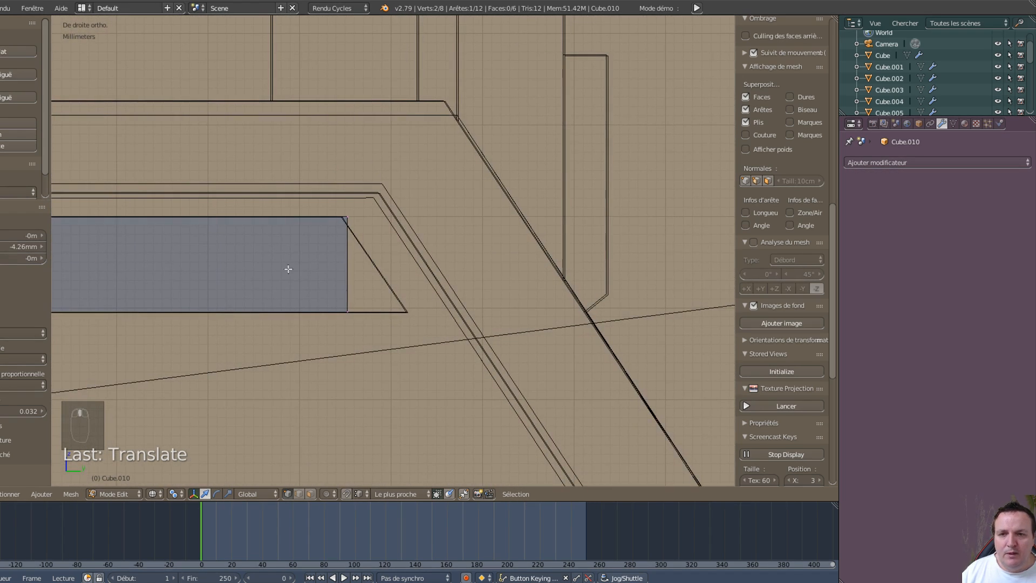
key(a)
key(c)
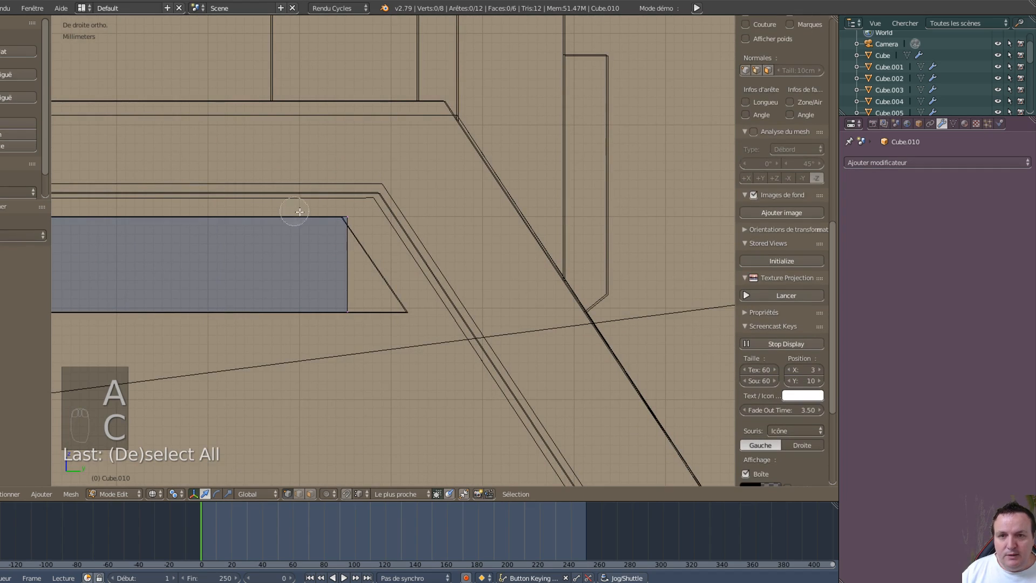
click(347, 214)
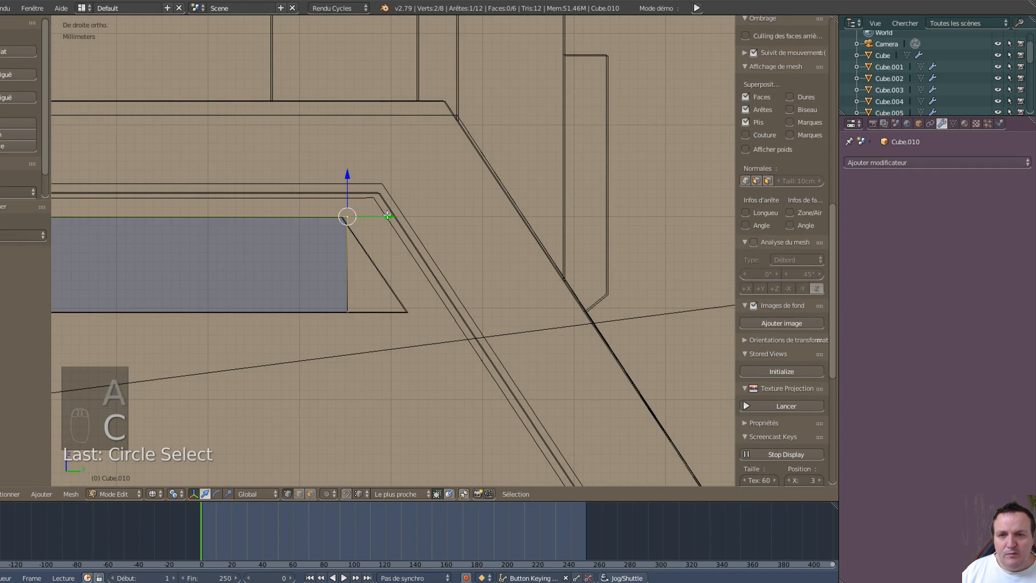
drag(390, 217, 342, 215)
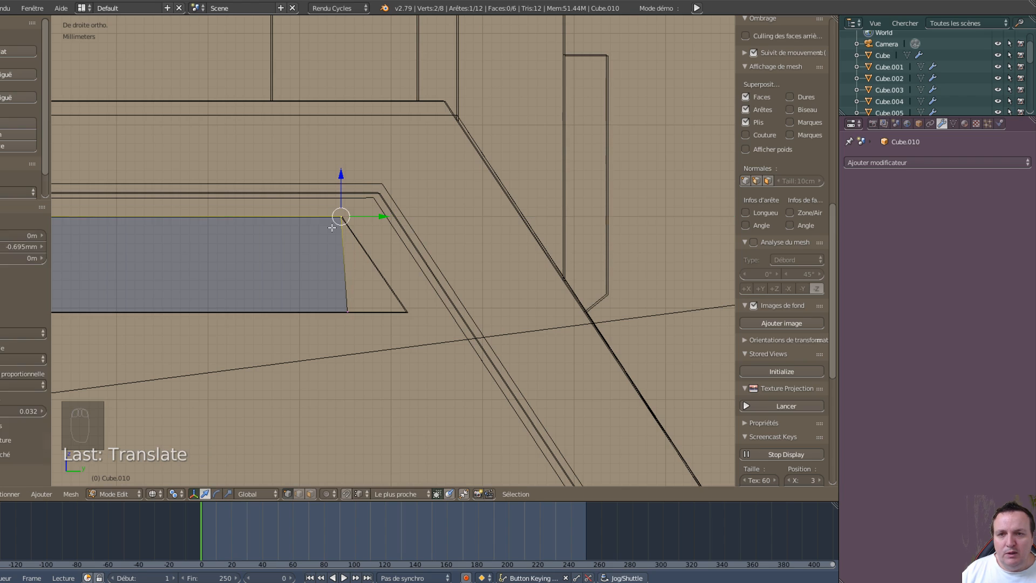
Step: Move both lower vertices at the block's +Y end about 6.44 mm along Y to the recess's lower corner
key(a)
key(c)
click(345, 307)
right_click(358, 324)
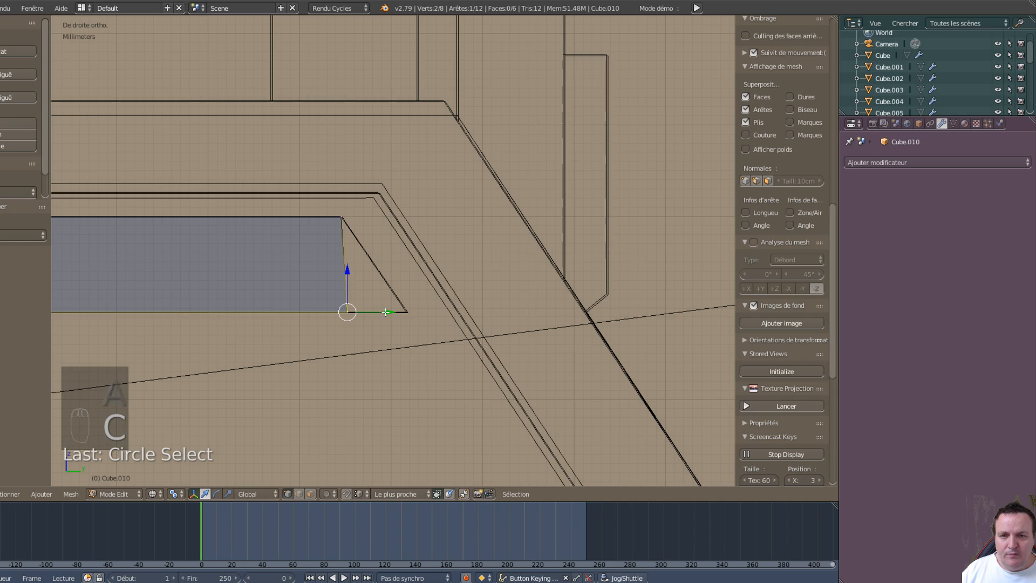
drag(397, 311, 398, 312)
Step: Duplicate the selected lower edge and snap the copy to the +Y side recess's inner upper corner, about -5.41 mm in Y and -4 cm in Z
scroll(408, 357, down, 5)
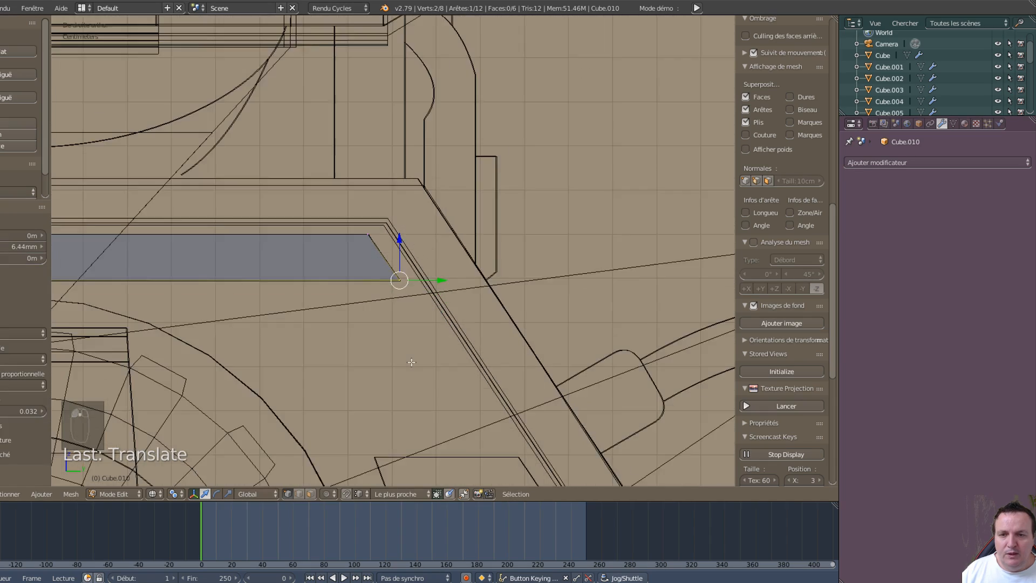
shift+middle_drag(393, 377, 464, 272)
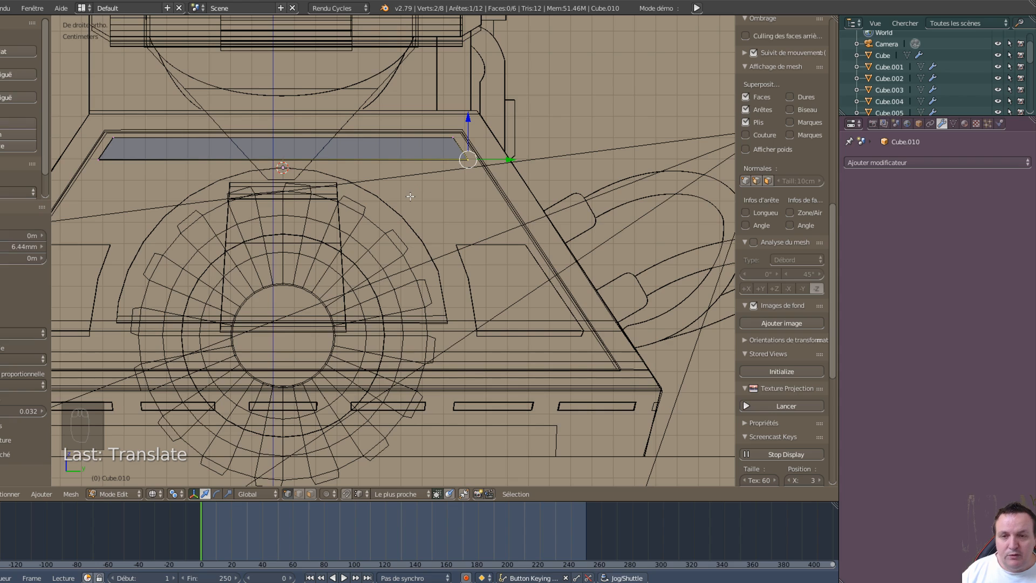
key(shift+d)
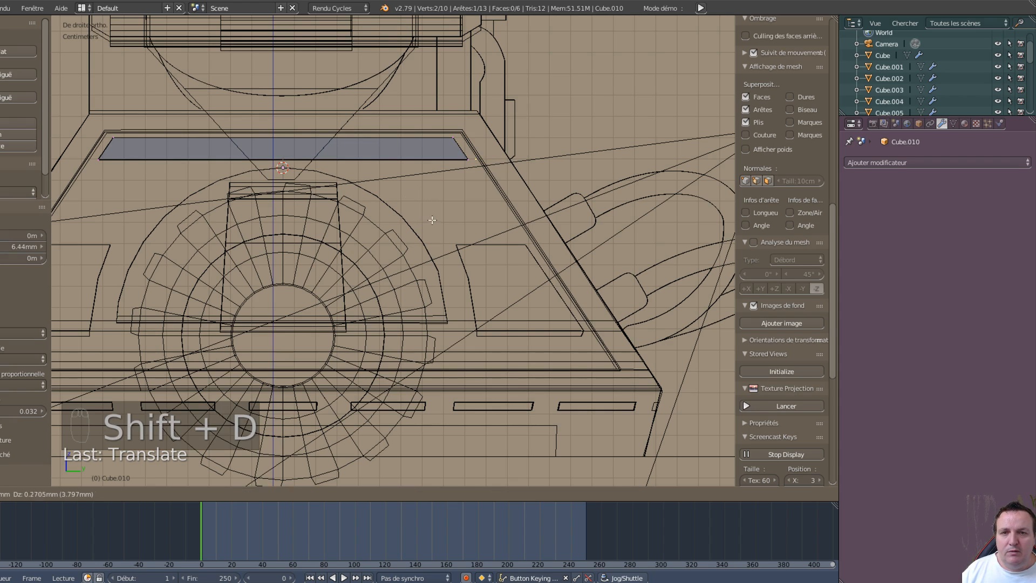
click(410, 306)
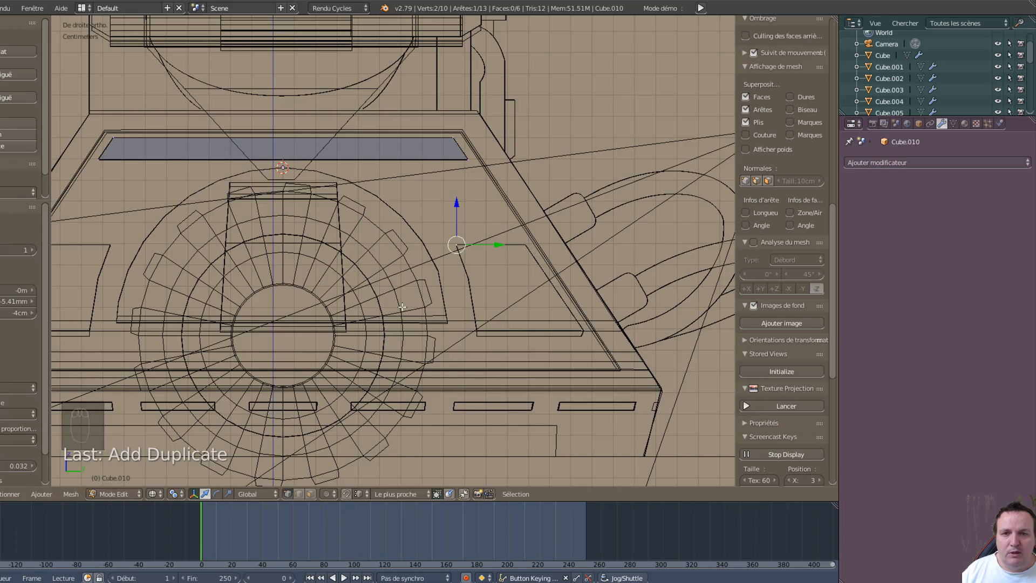
middle_drag(411, 306, 531, 416)
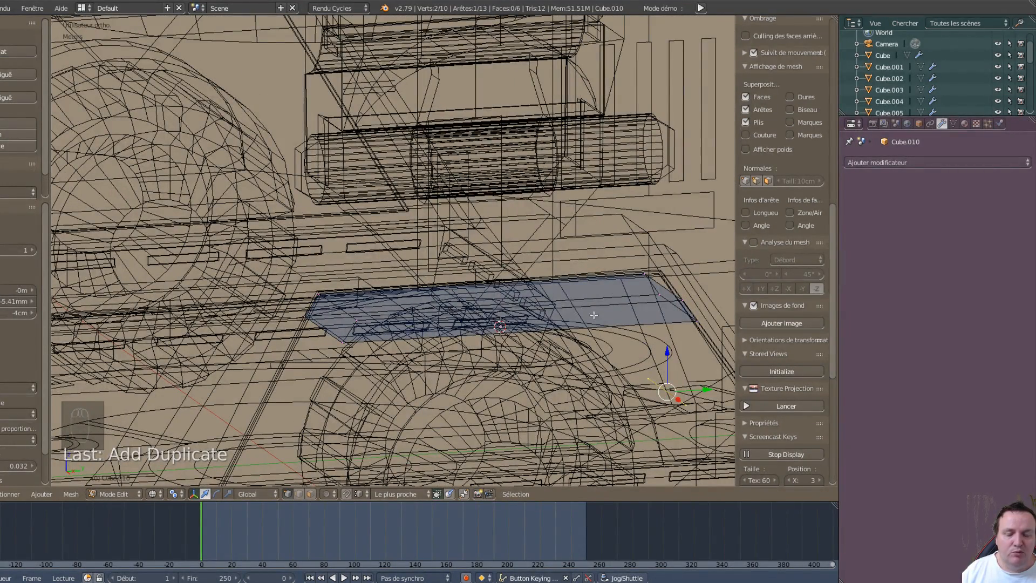
key(KP_3)
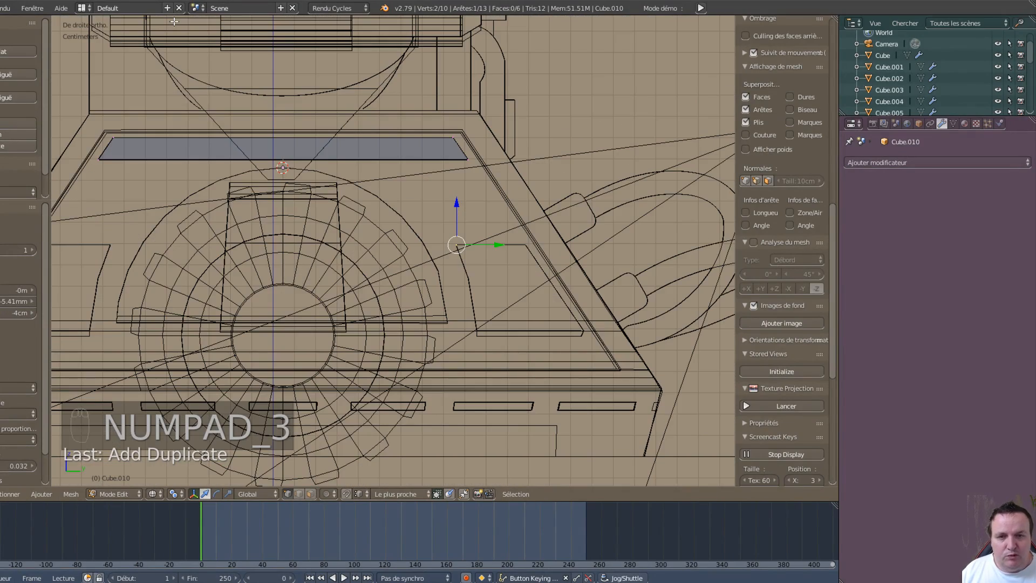
Step: Extrude the duplicated edge about 3.25 cm along Y to the side recess's outer upper corner
scroll(485, 224, up, 4)
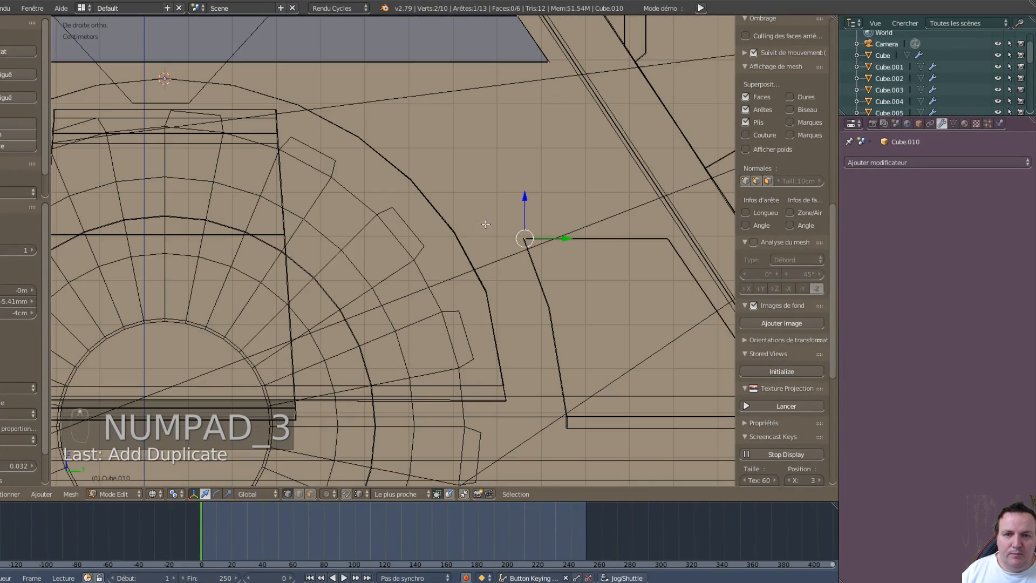
shift+middle_drag(554, 314, 266, 290)
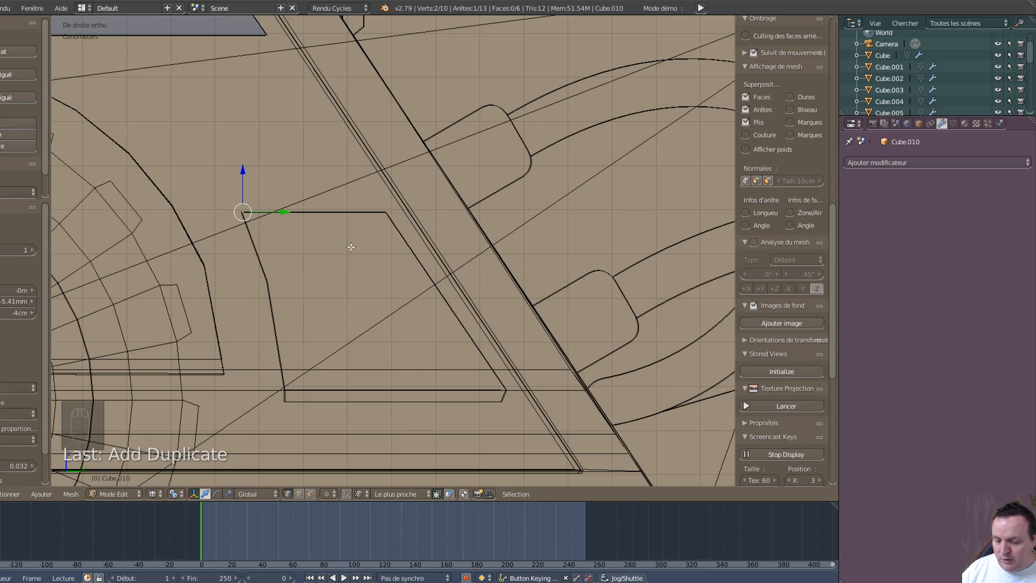
key(e)
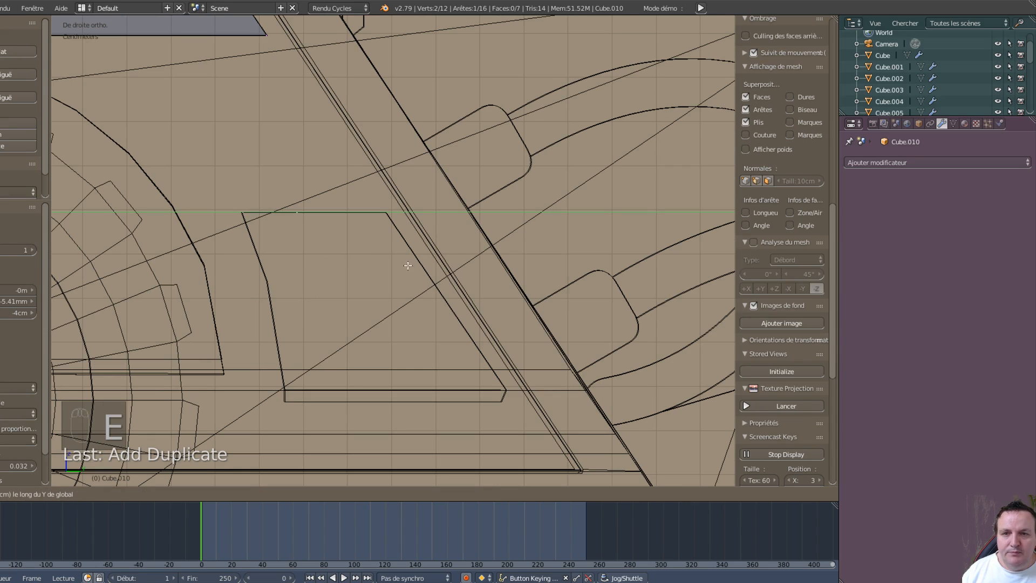
click(392, 211)
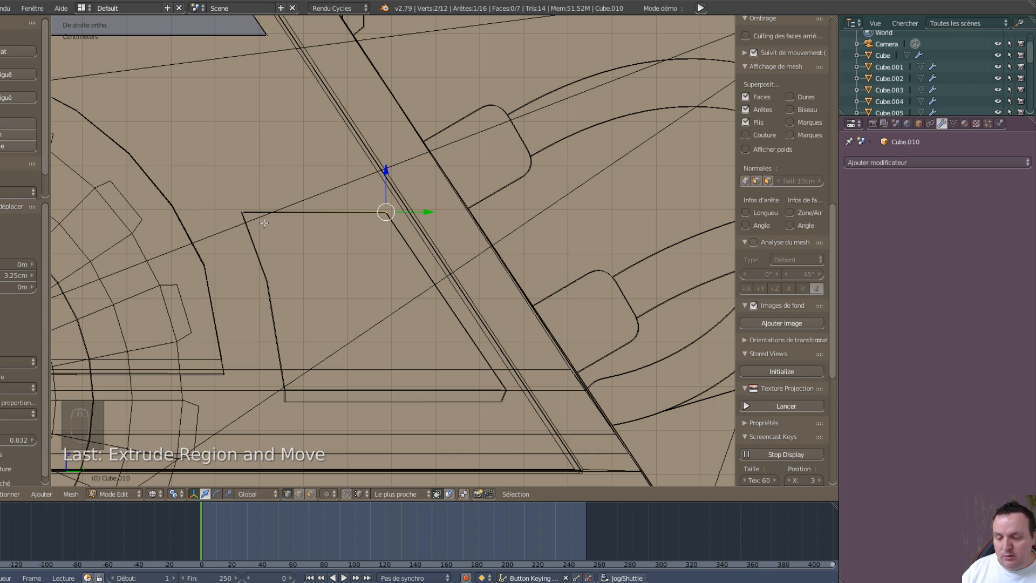
Step: Extrude all four vertices of the new face down about 1.57 cm in Z, and shift them about 1.64 cm along Y to the inner edge's bend
key(c)
click(242, 212)
right_click(243, 212)
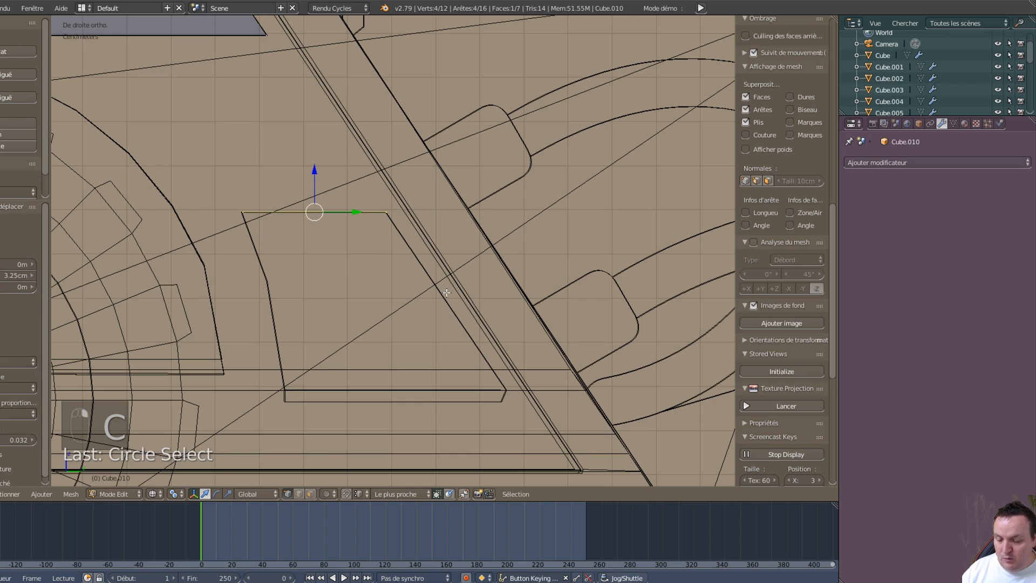
key(e)
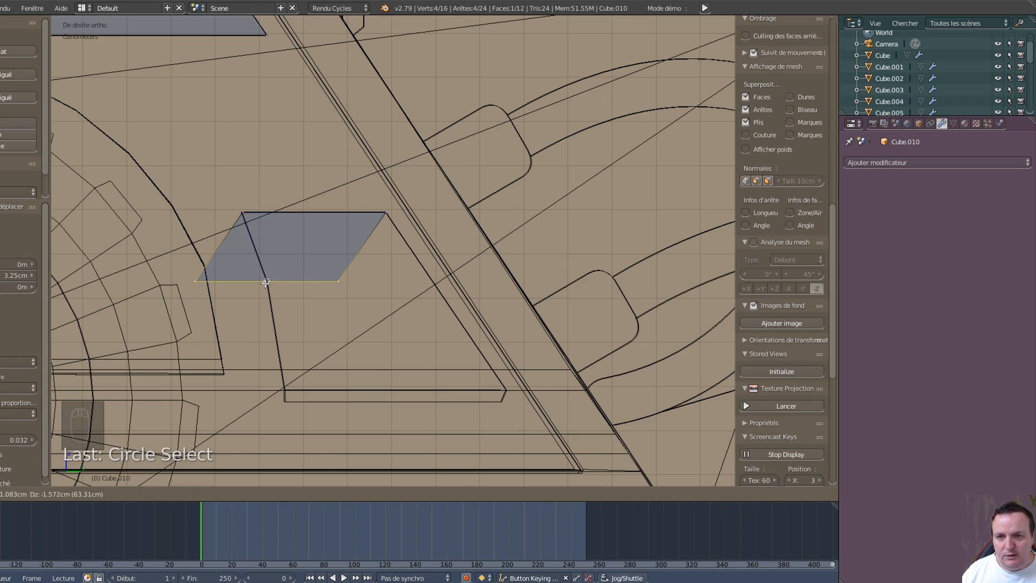
click(265, 282)
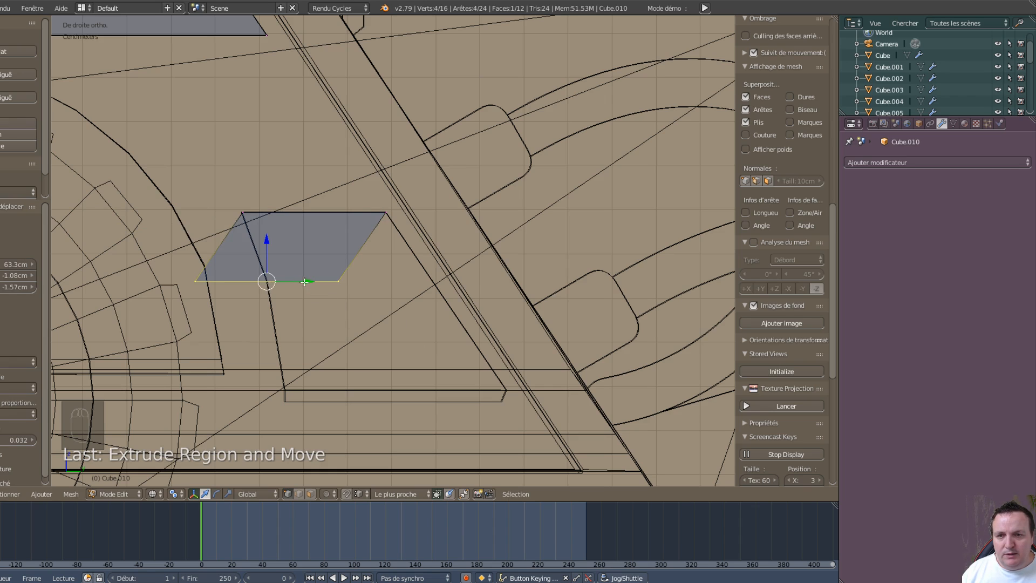
mouse_move(305, 281)
mouse_down()
mouse_move(351, 284)
mouse_move(266, 283)
mouse_move(393, 308)
mouse_move(379, 309)
mouse_up()
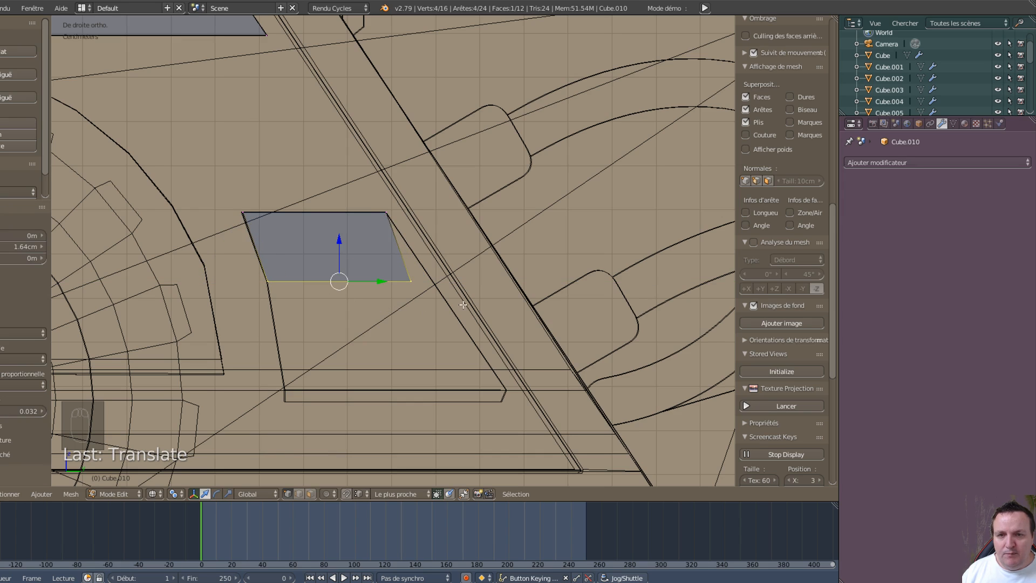
Step: Move the two outer lower vertices of the side block about 4.96 mm along Y onto the recess's slanted outer edge
key(a)
key(c)
drag(429, 286, 406, 267)
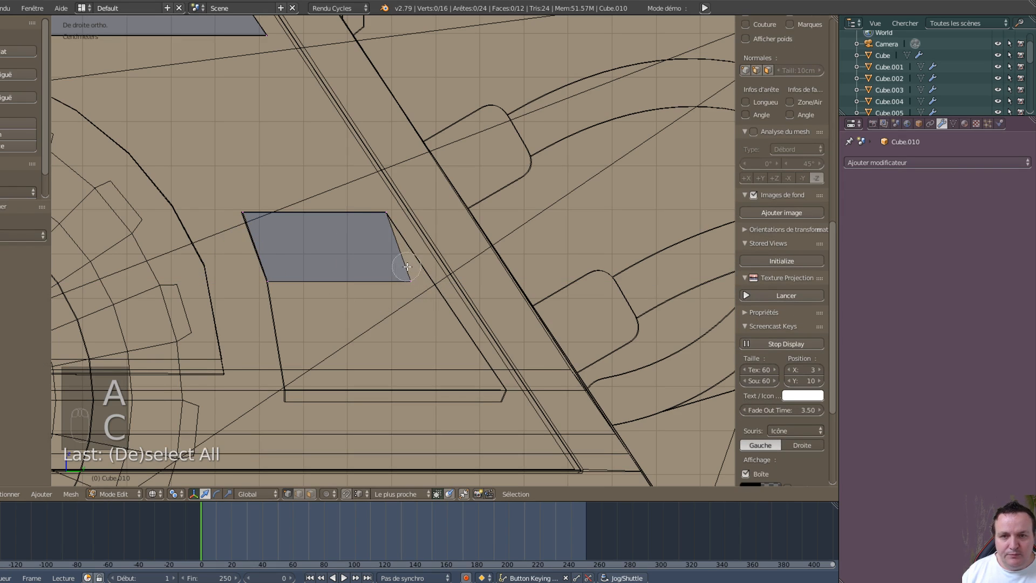
key(Escape)
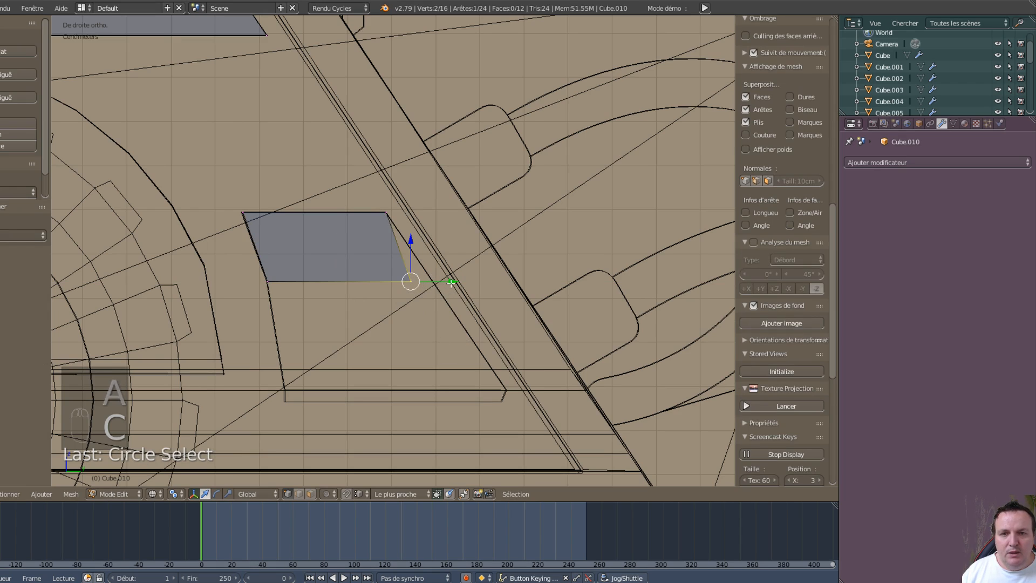
key(g)
key(x)
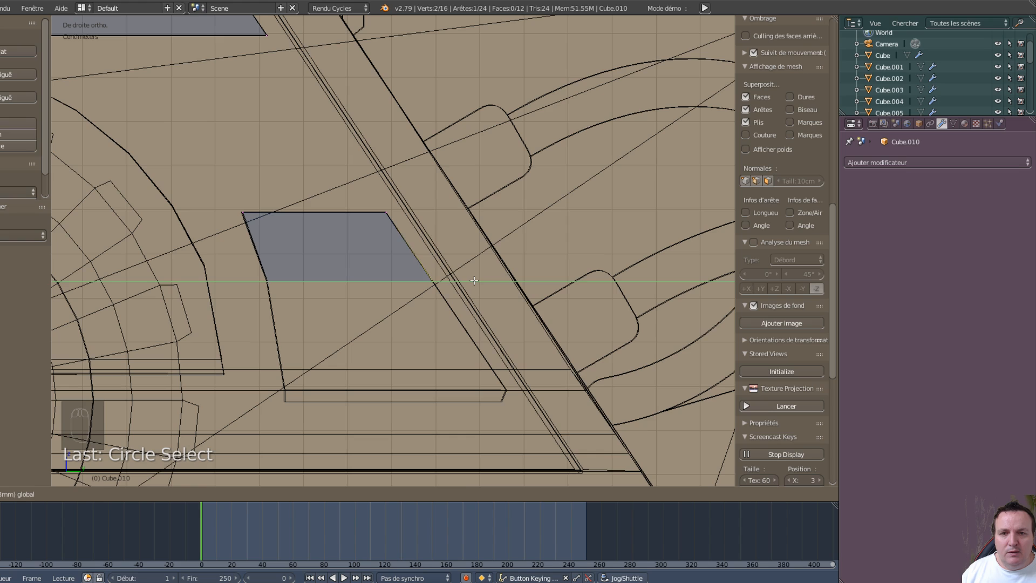
click(474, 280)
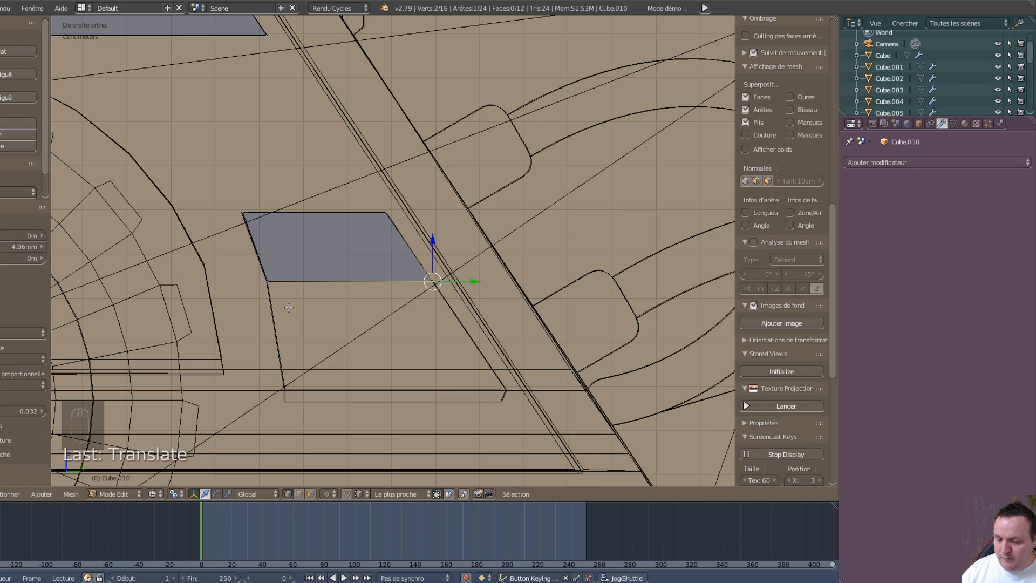
Step: Extrude the side block's four lower vertices to the recess's outer lower corner, about 1.64 cm in Y and -2.45 cm in Z
key(c)
click(269, 280)
right_click(280, 314)
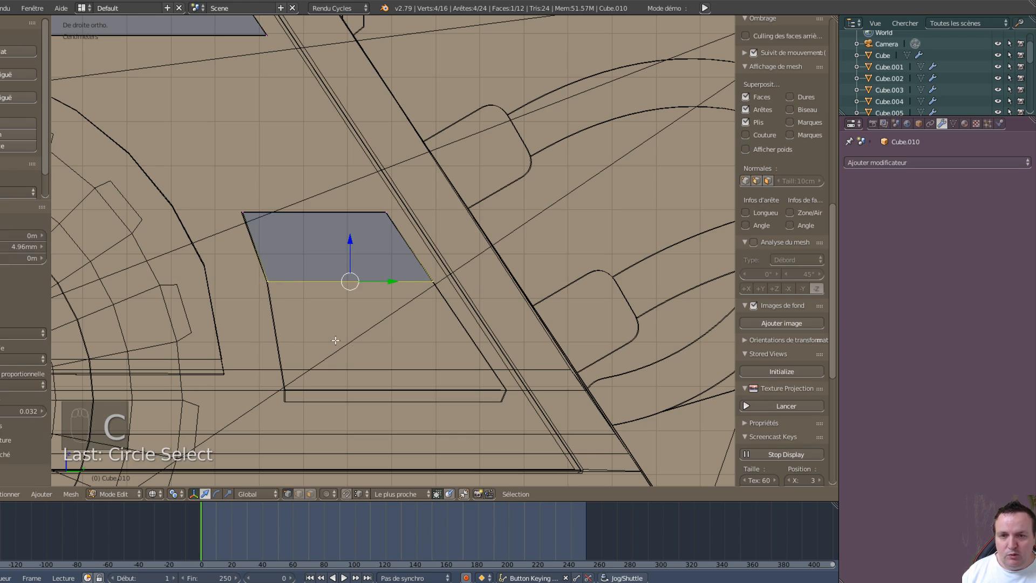
key(e)
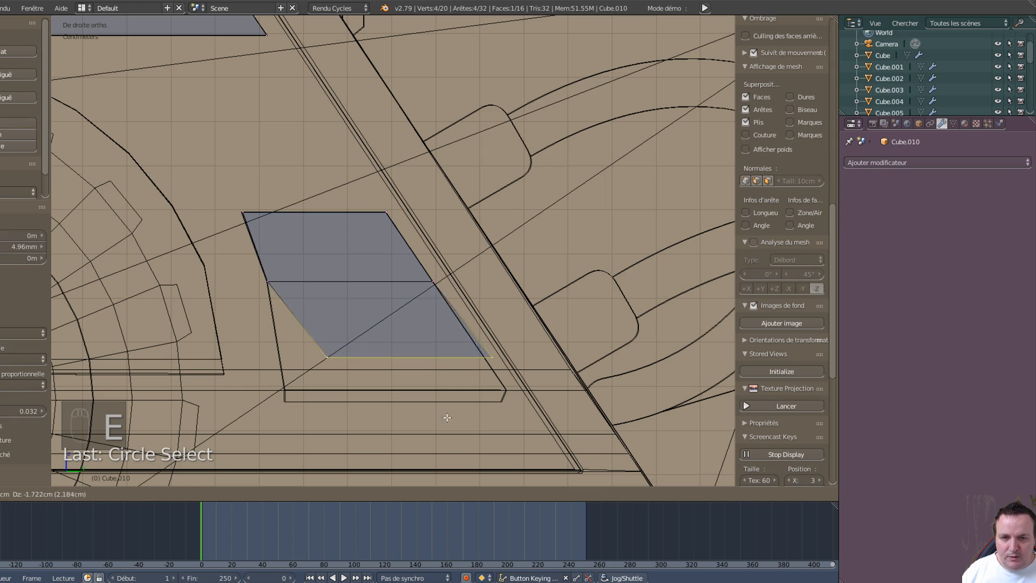
click(458, 450)
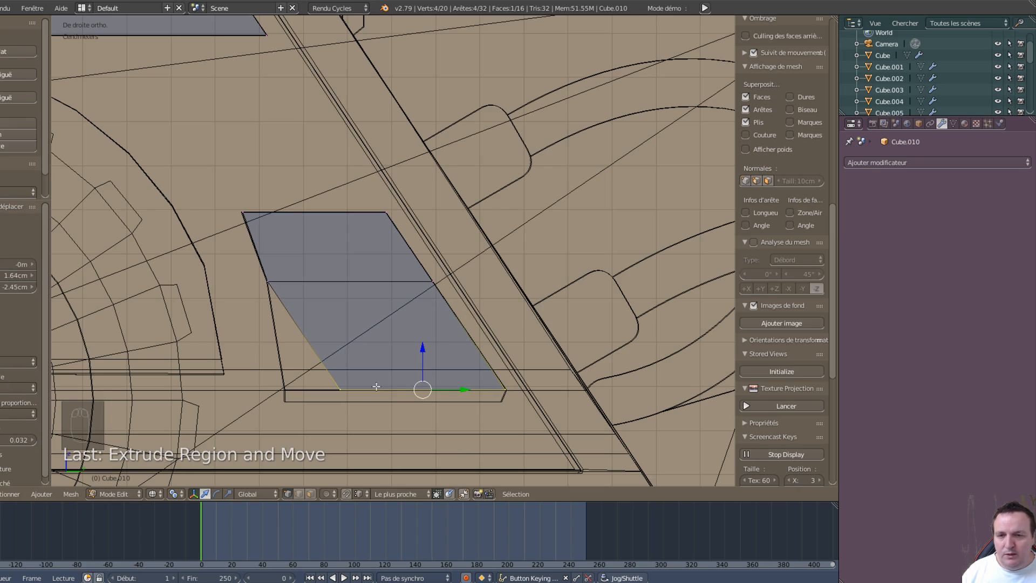
Step: Move the inner lower vertices of the extruded section about -1.25 cm along Y to the recess's inner lower corner
key(c)
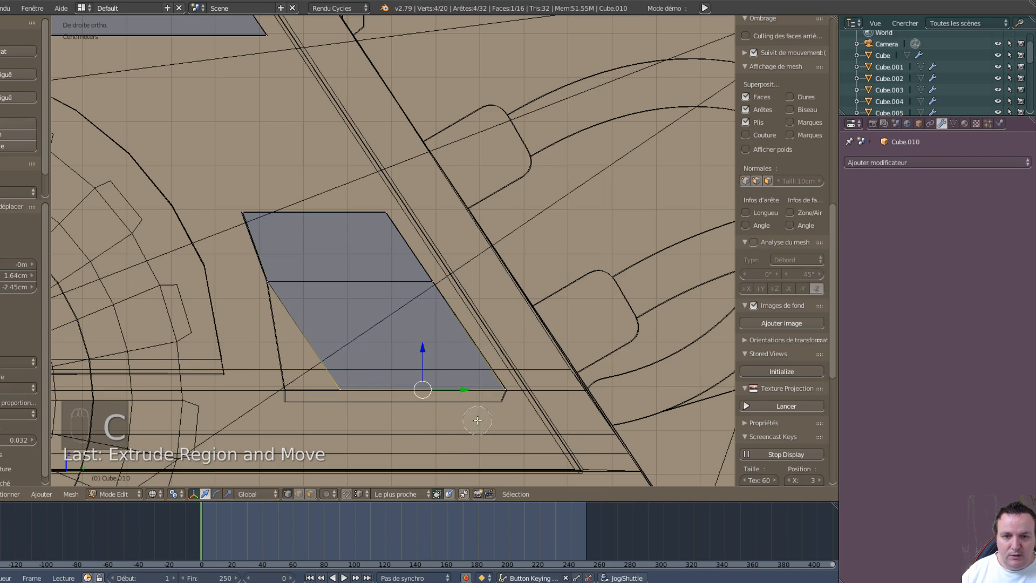
middle_drag(496, 401, 492, 387)
right_click(492, 398)
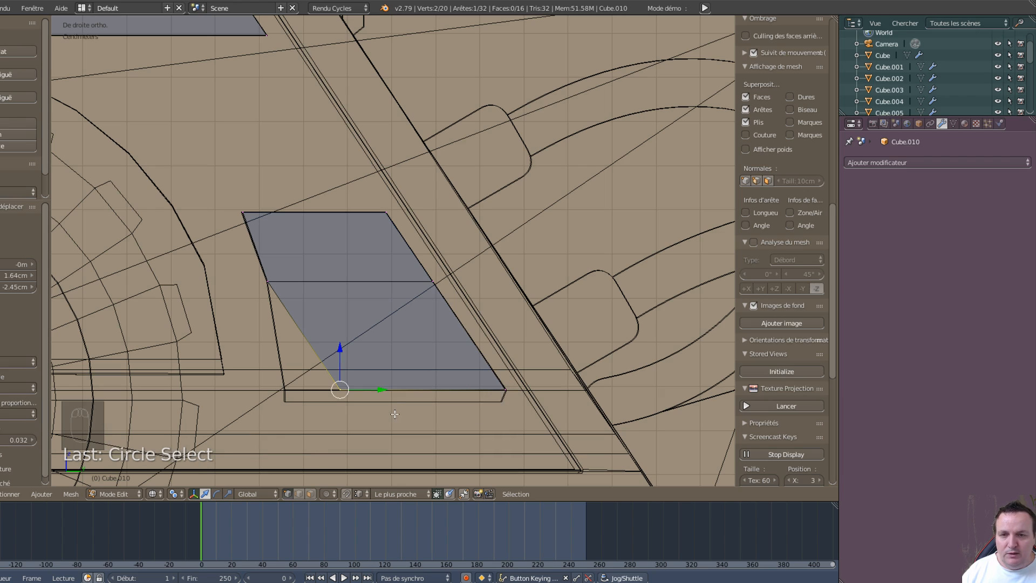
key(g)
key(y)
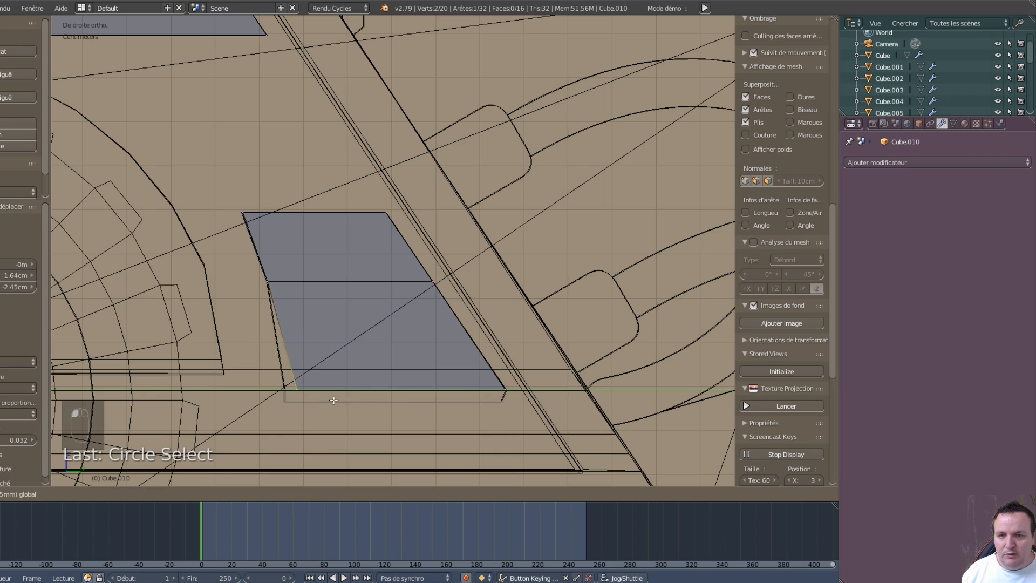
click(289, 392)
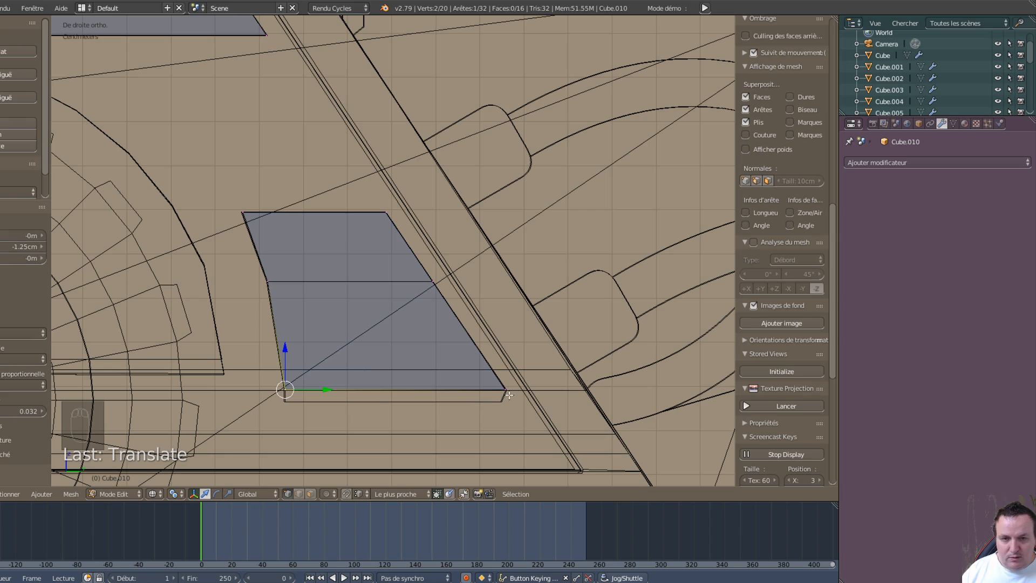
Step: Extrude the side block's lower face down about 2.74 mm in Z to the recess's bottom line, and realign it along Y beneath the block
key(c)
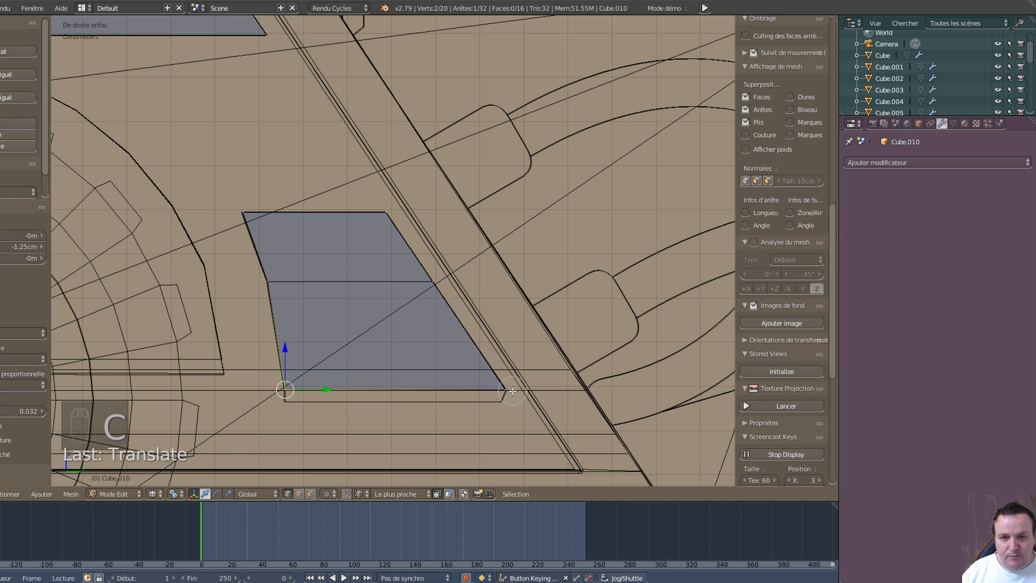
click(510, 389)
right_click(520, 436)
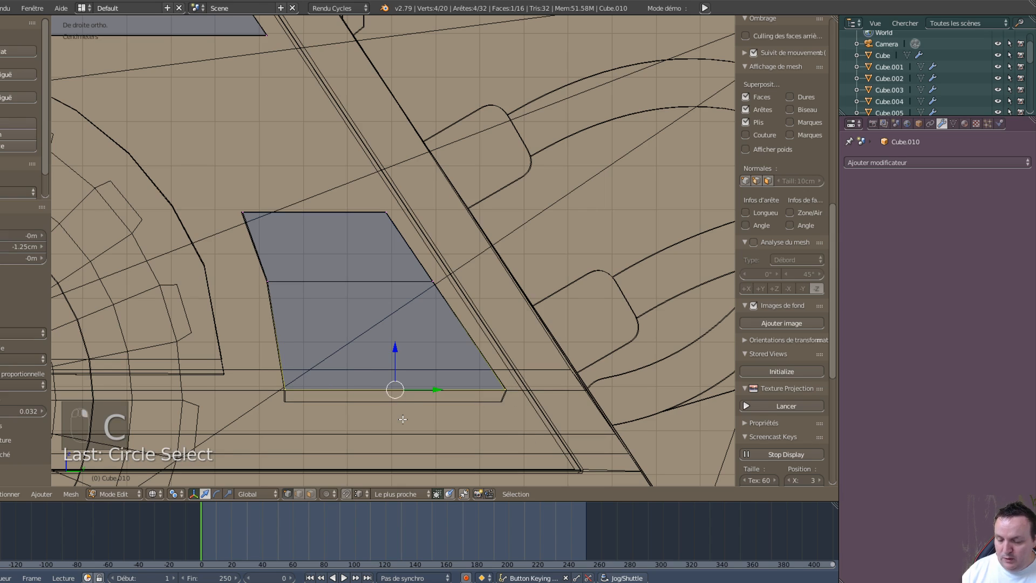
key(e)
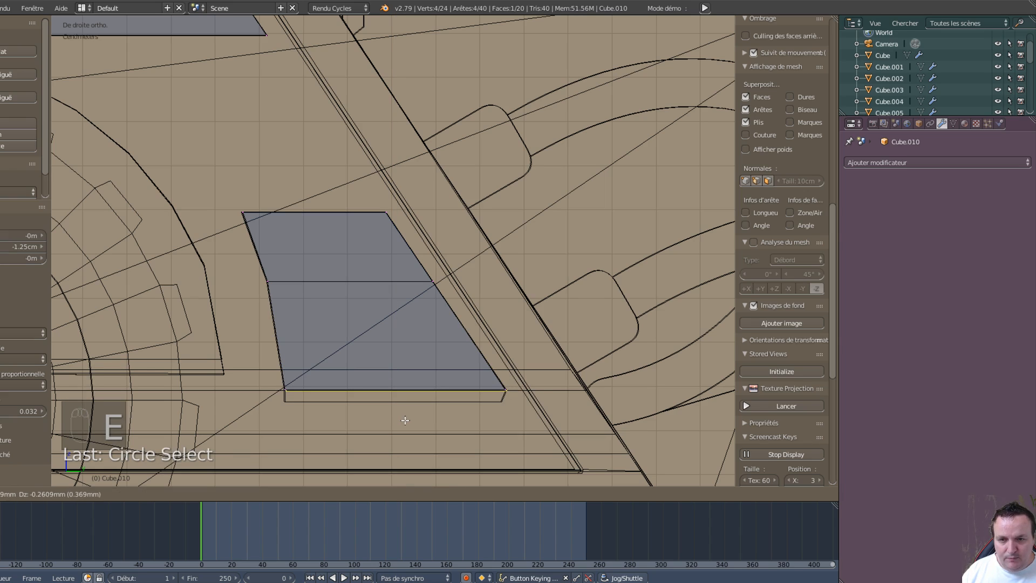
click(283, 401)
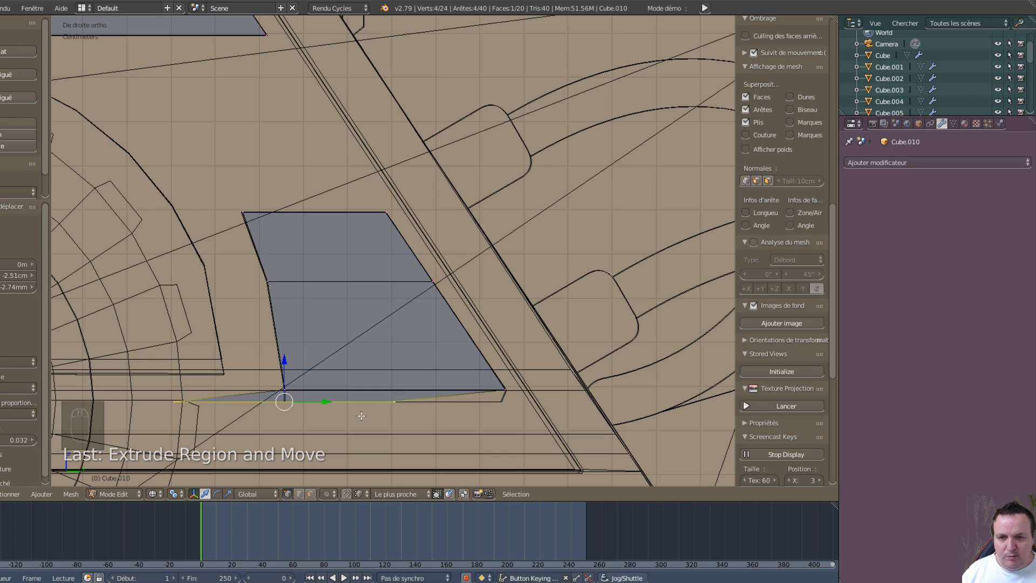
drag(328, 402, 433, 417)
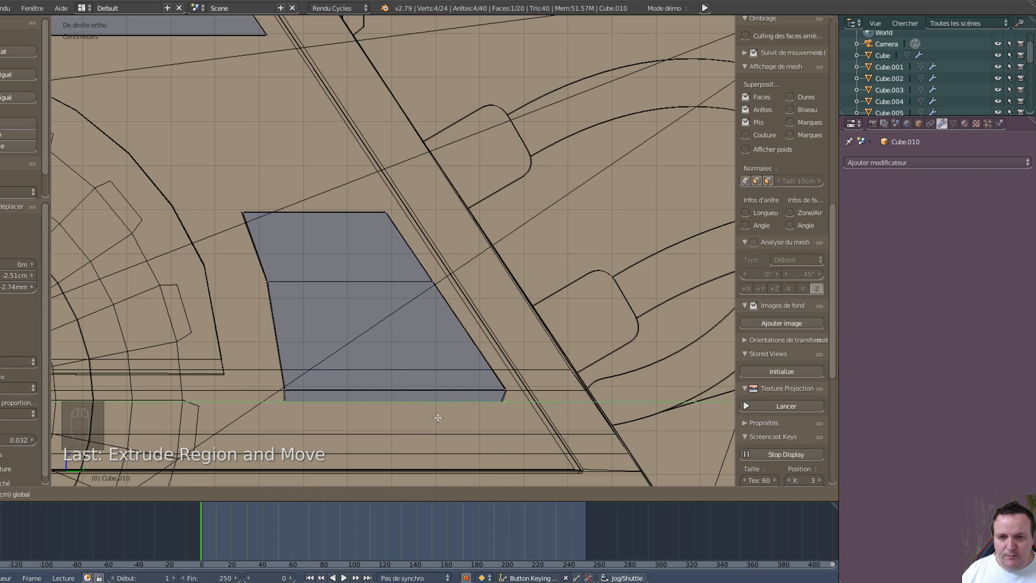
drag(438, 417, 438, 417)
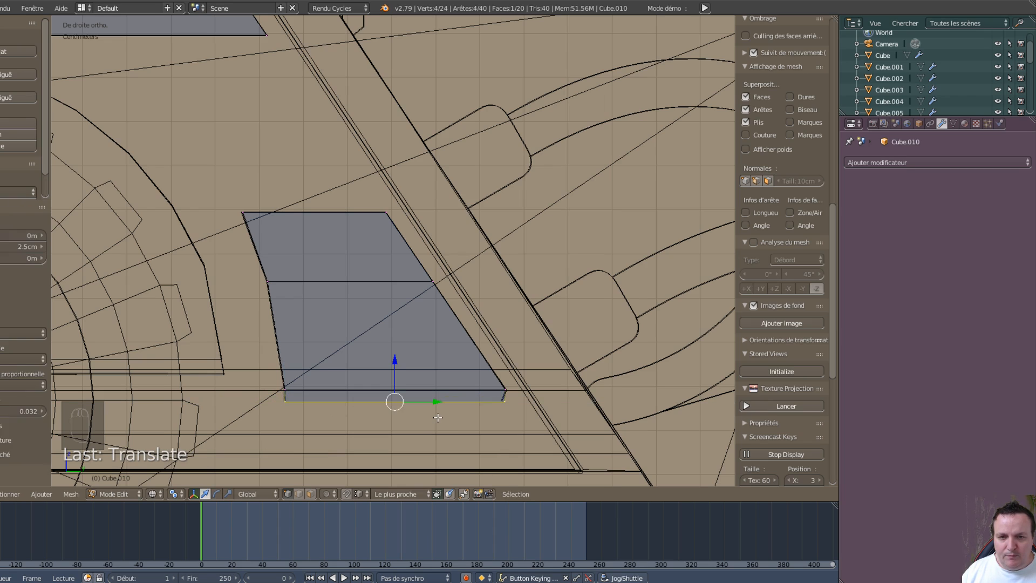
Step: Move only the two outer bottom vertices about -0.734 mm along Y to the recess's bottom outer corner
key(c)
click(505, 396)
right_click(507, 401)
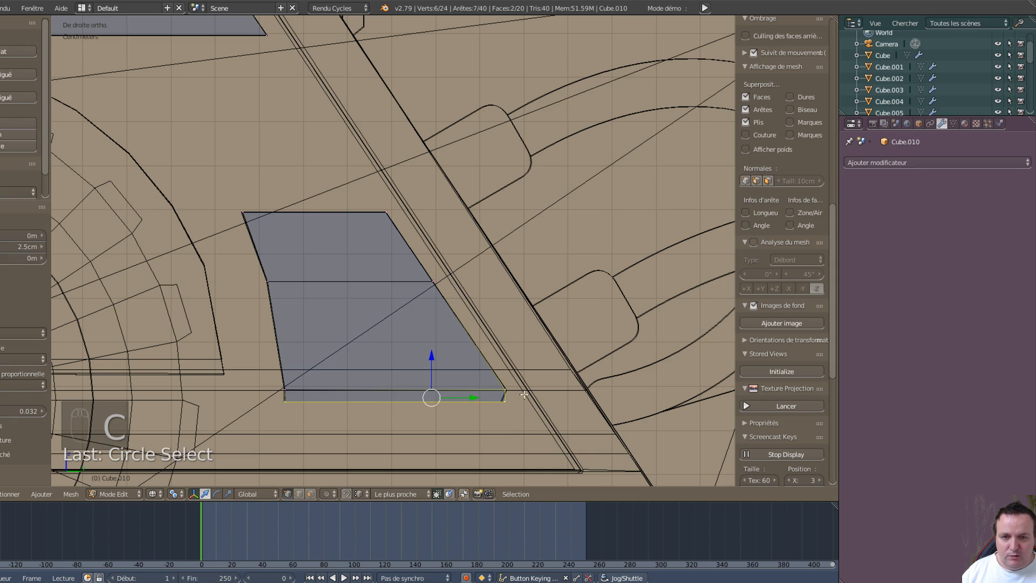
key(c)
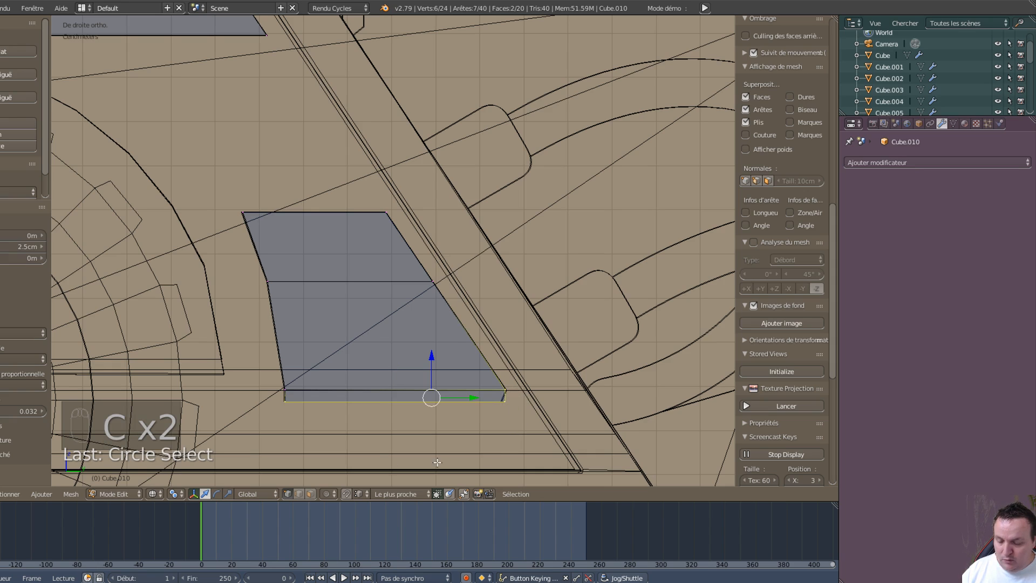
key(a)
key(c)
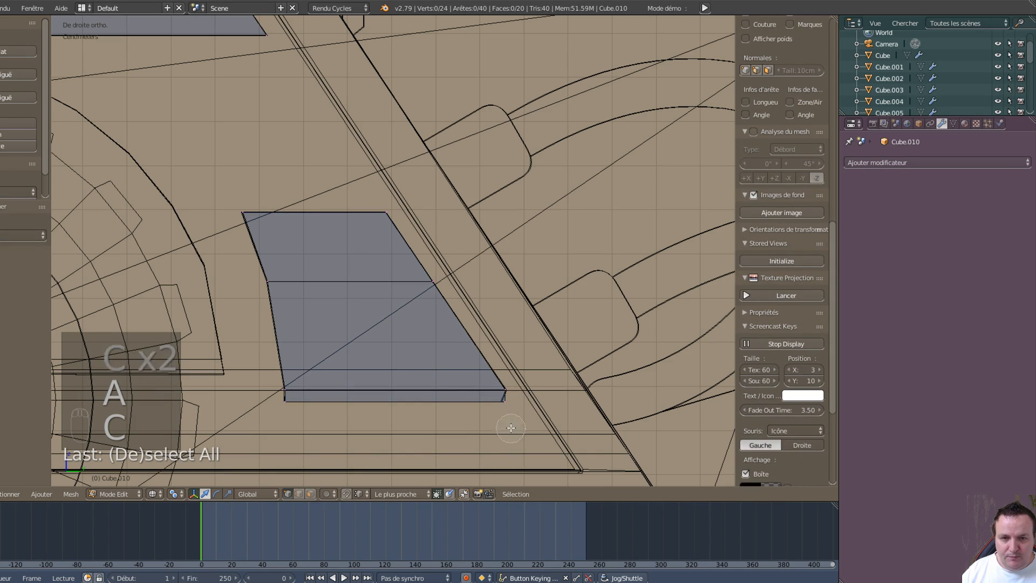
click(503, 405)
right_click(509, 405)
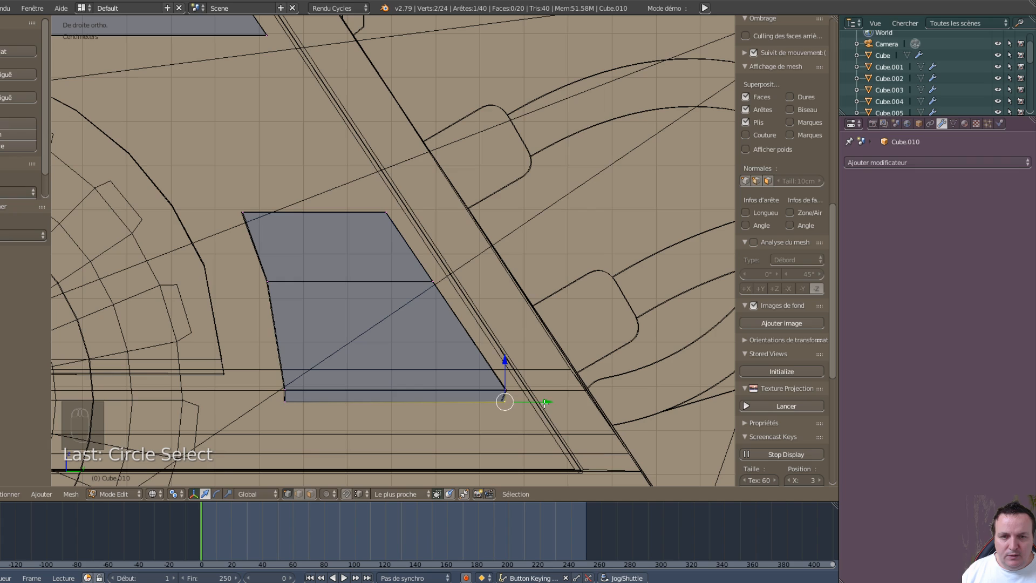
ctrl+drag(544, 403, 501, 405)
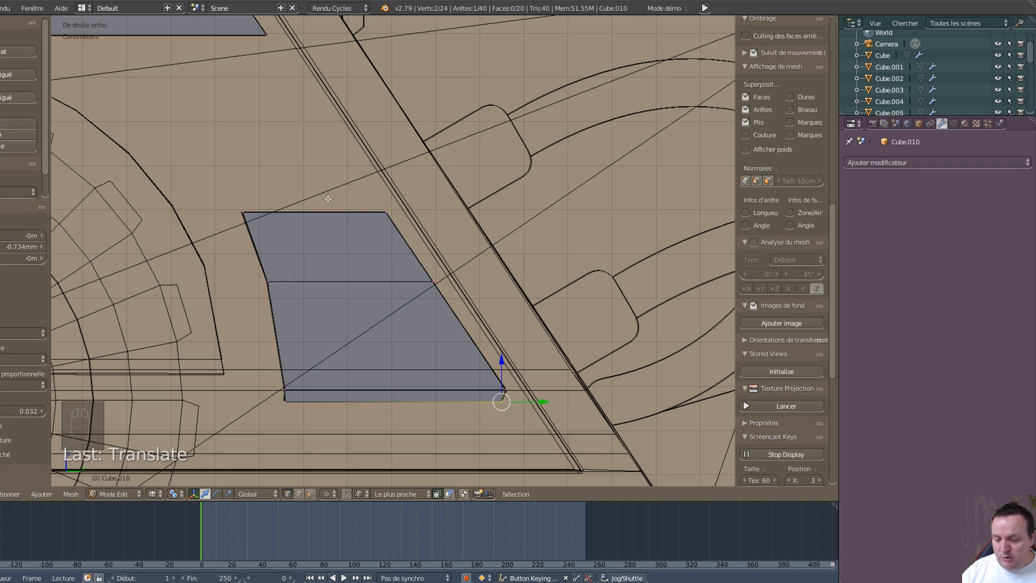
Step: Duplicate the entire +Y side block in place and mirror the copy along Y with a scale of -1
key(l)
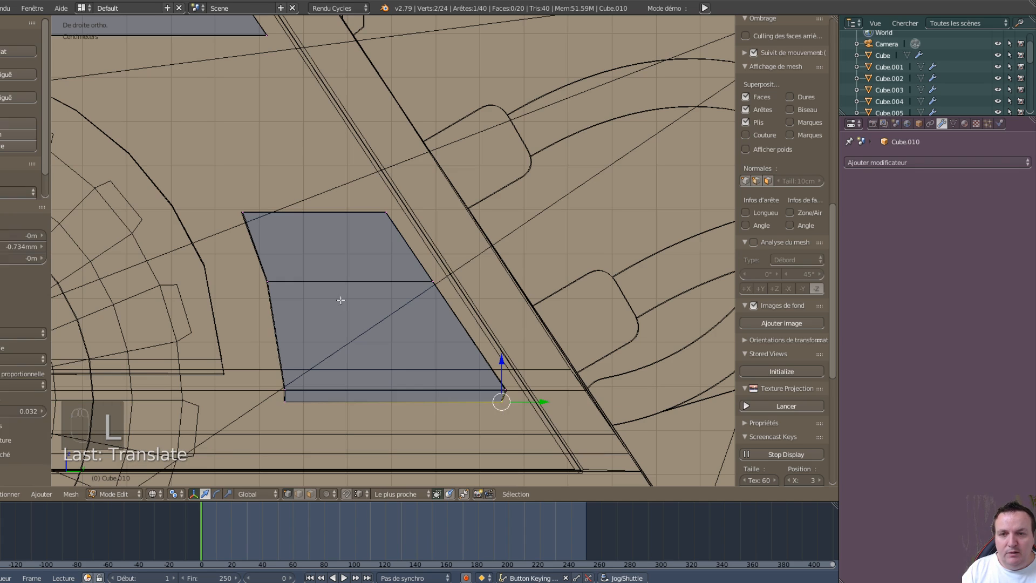
key(a)
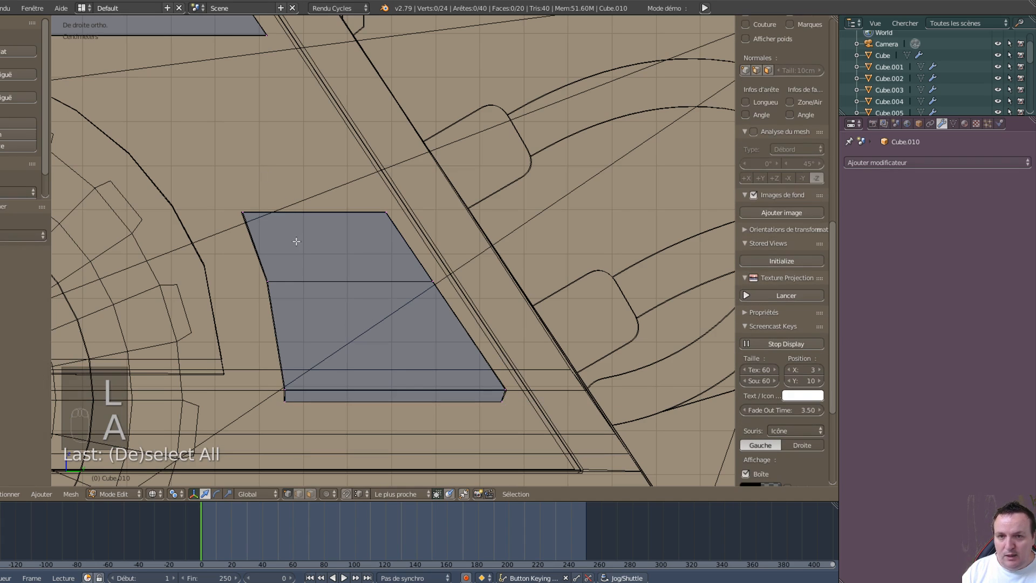
key(l)
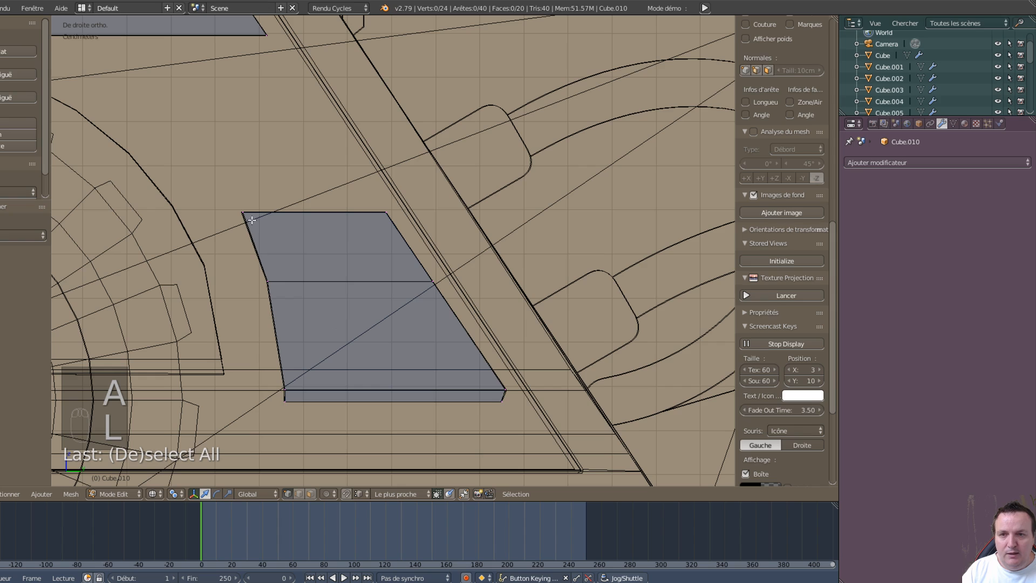
right_click(314, 221)
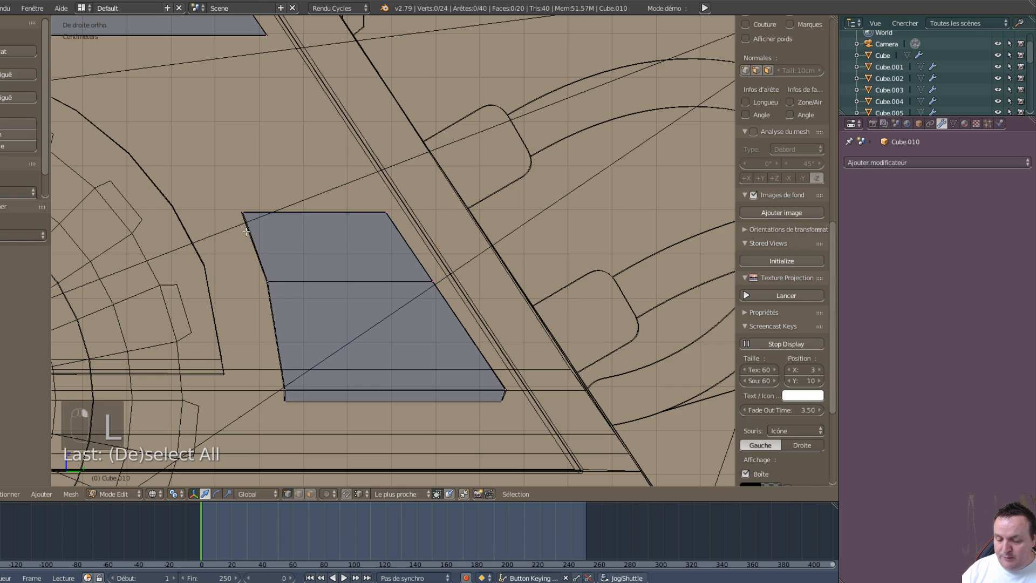
key(c)
click(237, 211)
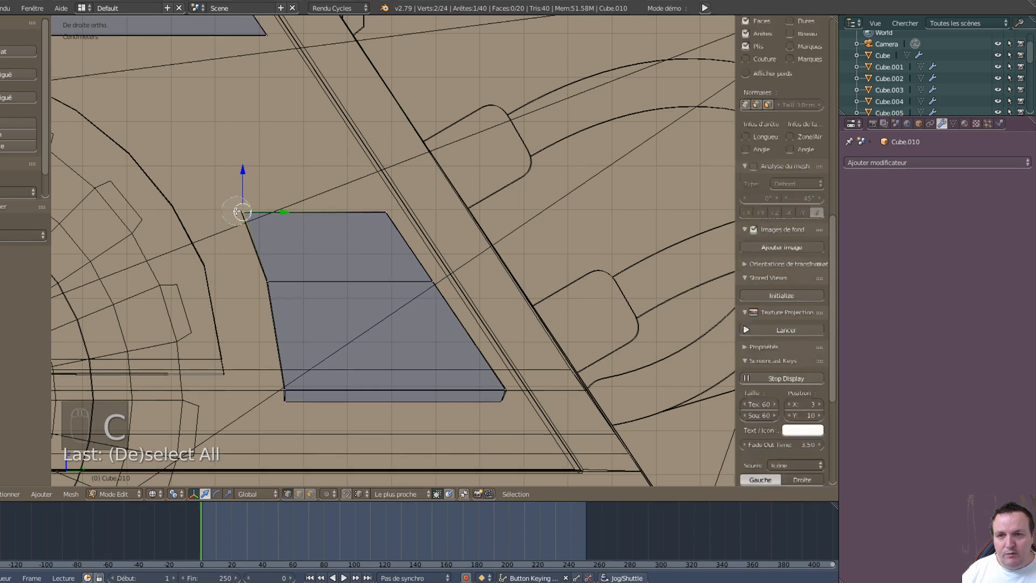
mouse_move(238, 211)
mouse_down()
mouse_move(284, 302)
mouse_move(277, 411)
mouse_move(529, 399)
mouse_move(458, 337)
mouse_move(370, 220)
mouse_move(404, 231)
mouse_up()
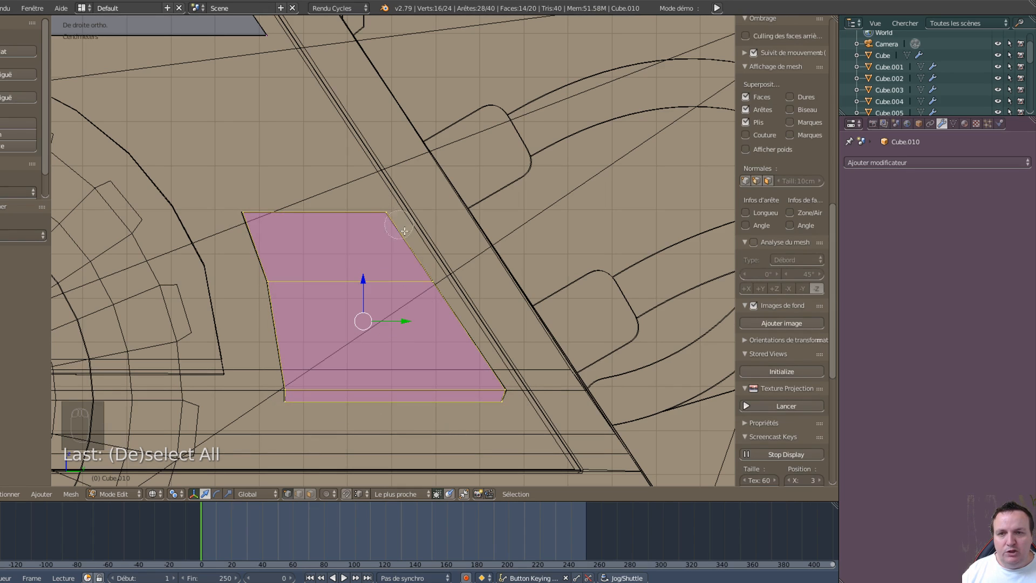
right_click(382, 333)
scroll(162, 358, down, 3)
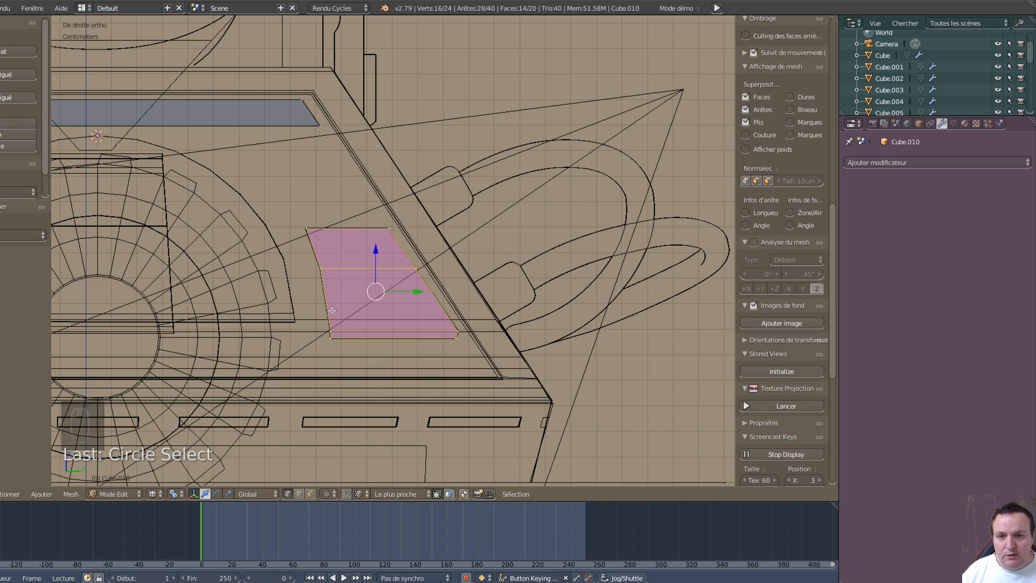
key(shift+d)
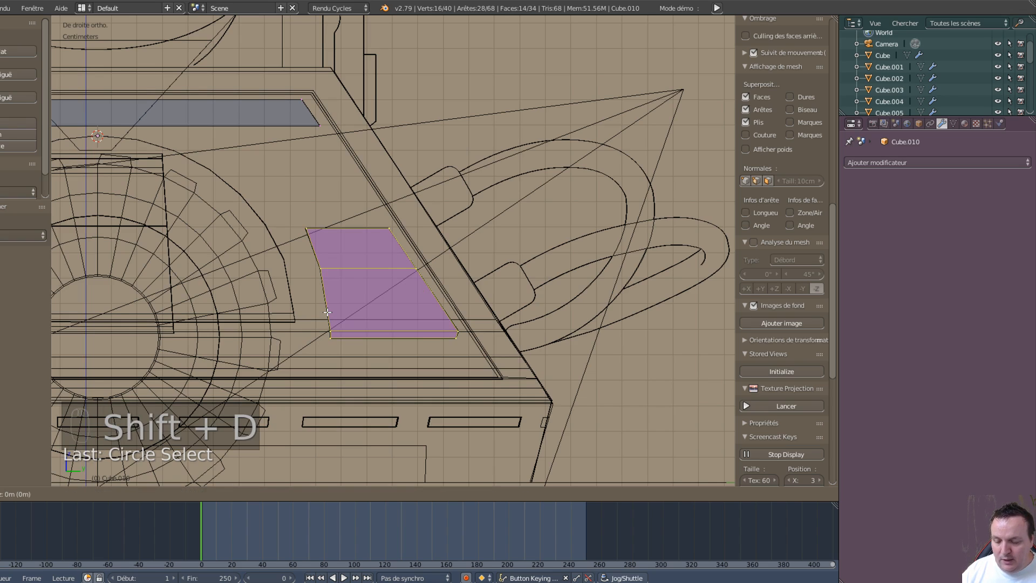
key(s)
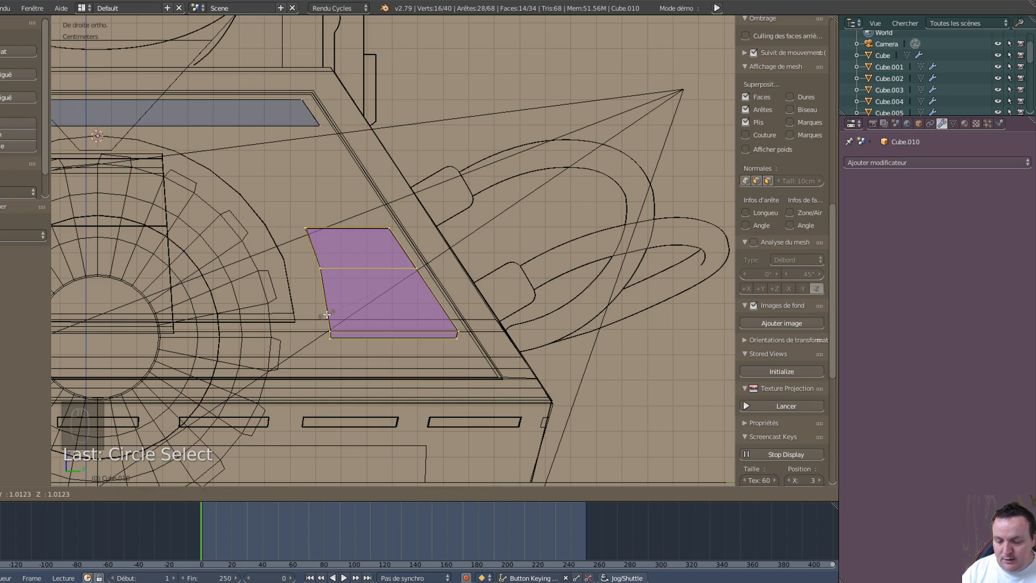
key(y)
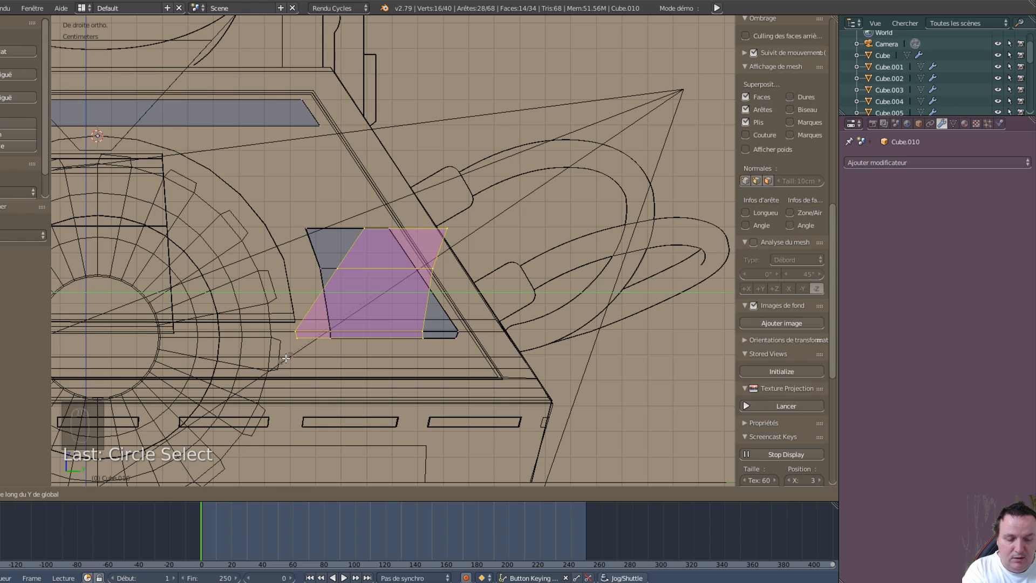
click(286, 357)
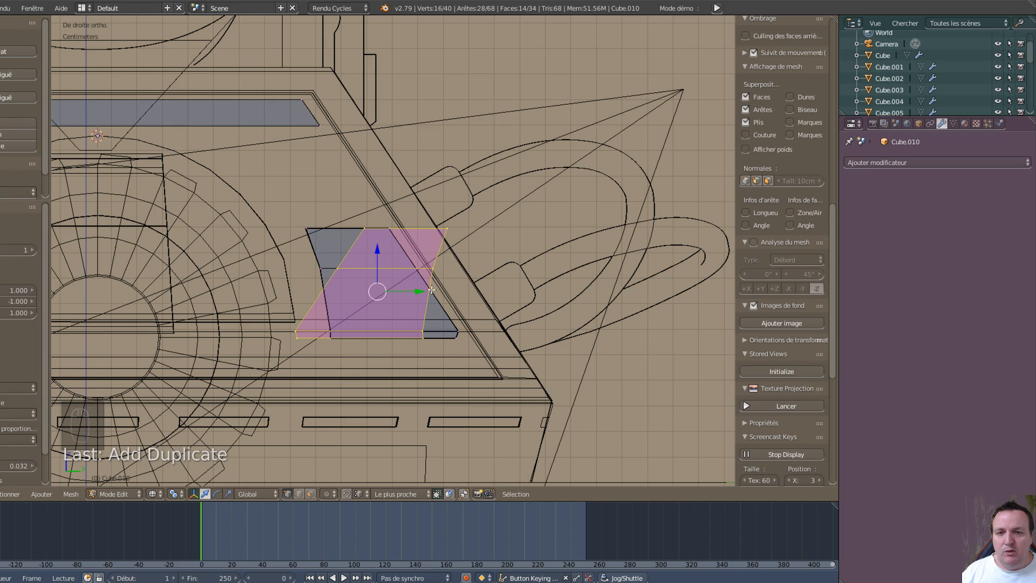
Step: Move the mirrored side block about -21.8 cm along Y into the matching recess on the opposite side of the foot
scroll(431, 290, down, 4)
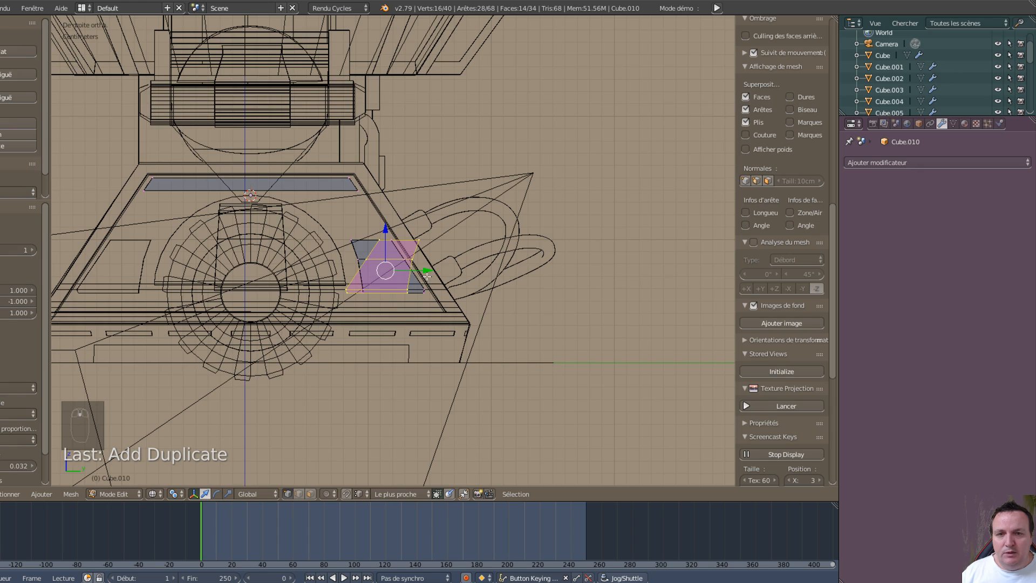
key(g)
key(y)
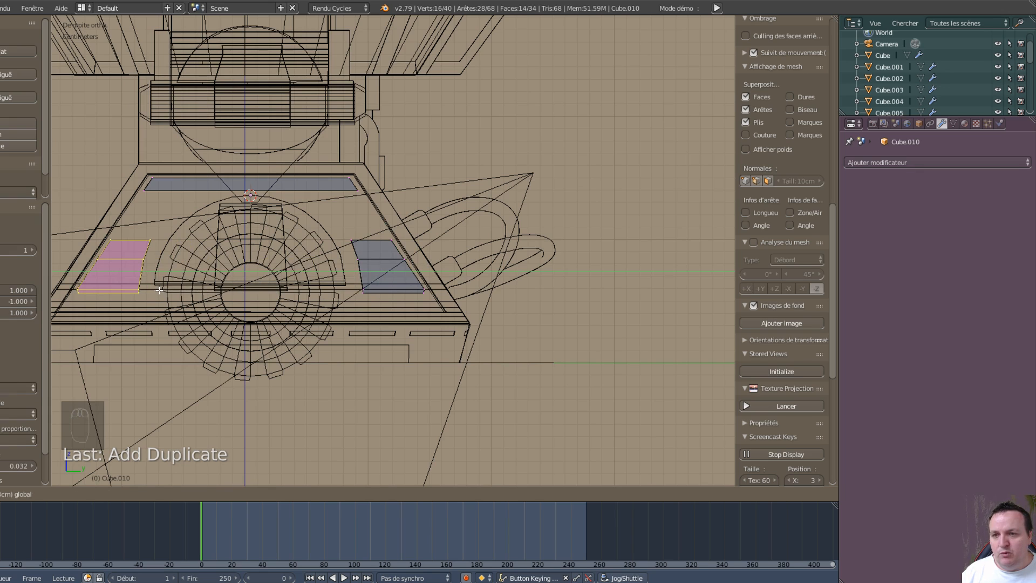
click(159, 290)
scroll(262, 254, up, 3)
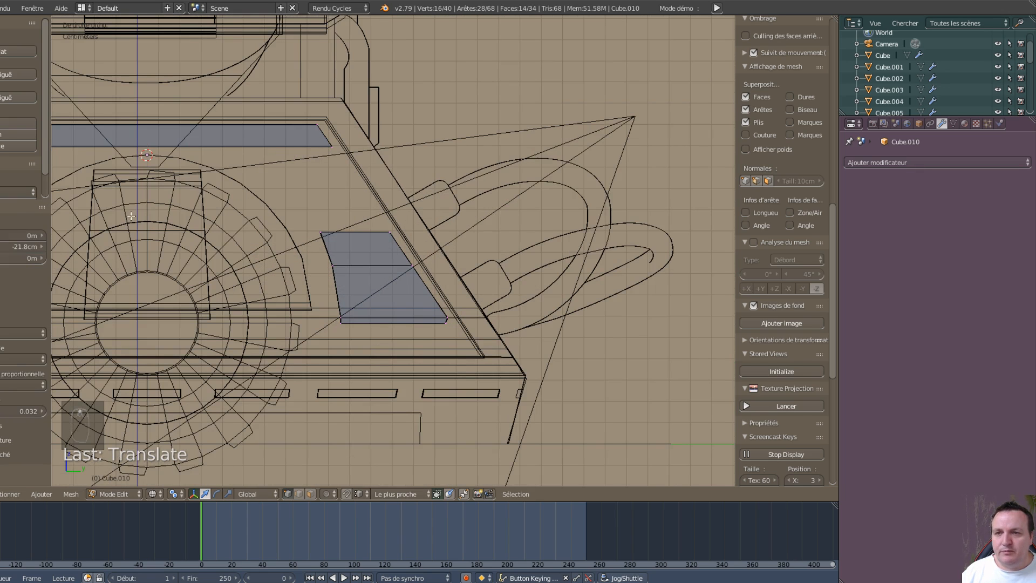
shift+middle_drag(114, 271, 428, 236)
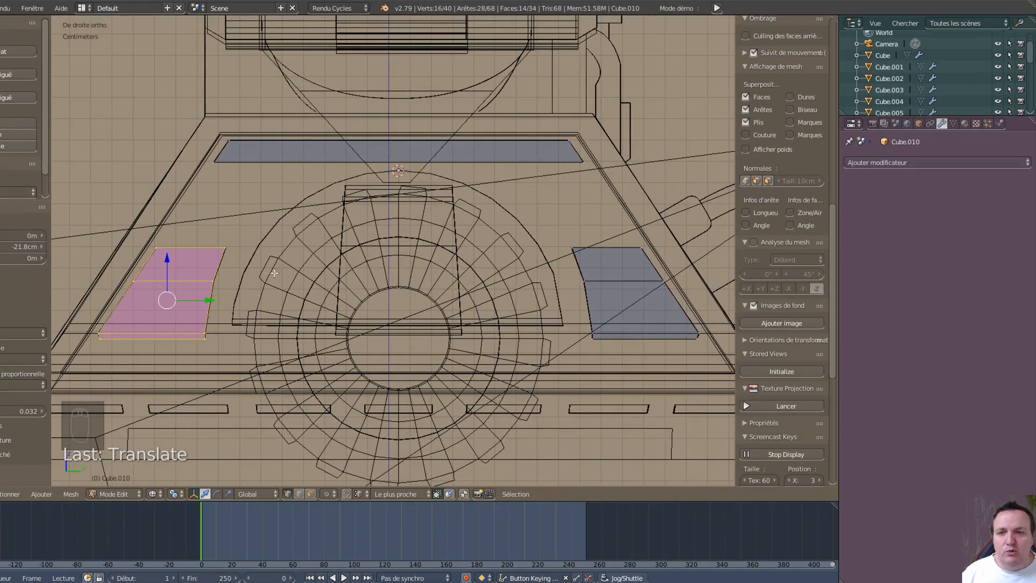
Step: Duplicate the mirrored block's upper face and place the copy about 8.9 cm in Y and 2.92 cm in Z away, at the central recess's top
key(a)
key(c)
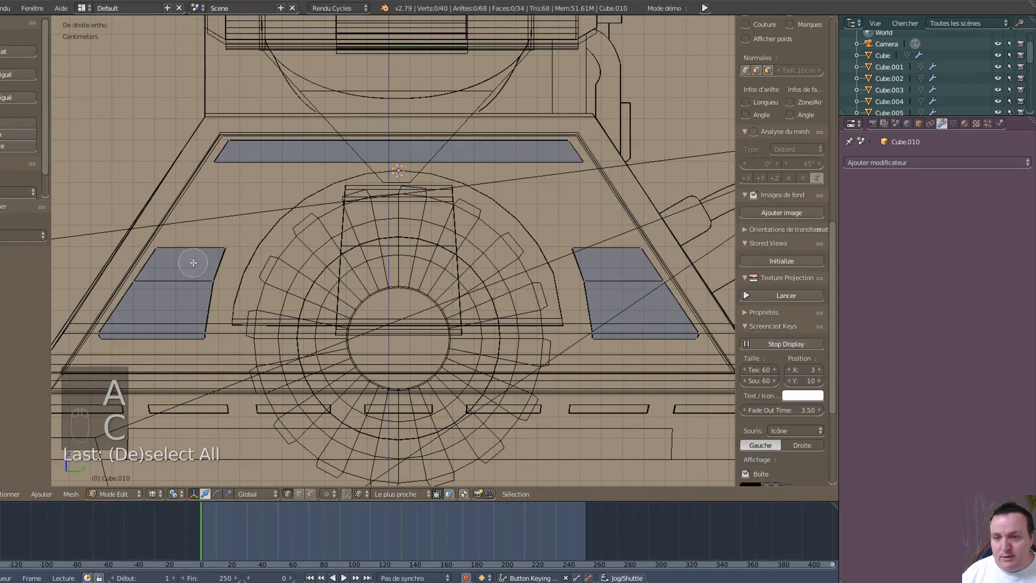
click(161, 249)
drag(182, 248, 232, 248)
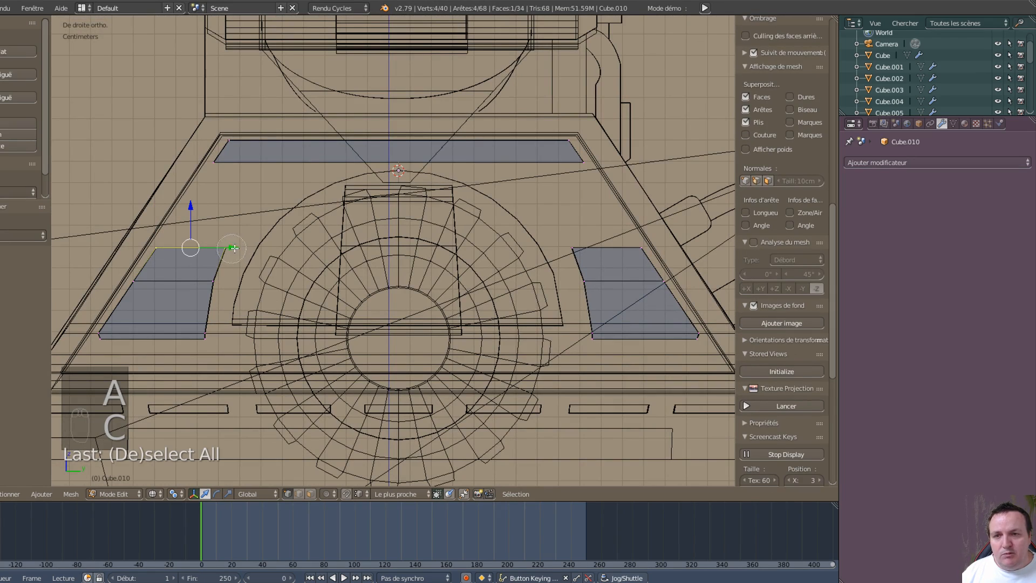
right_click(318, 252)
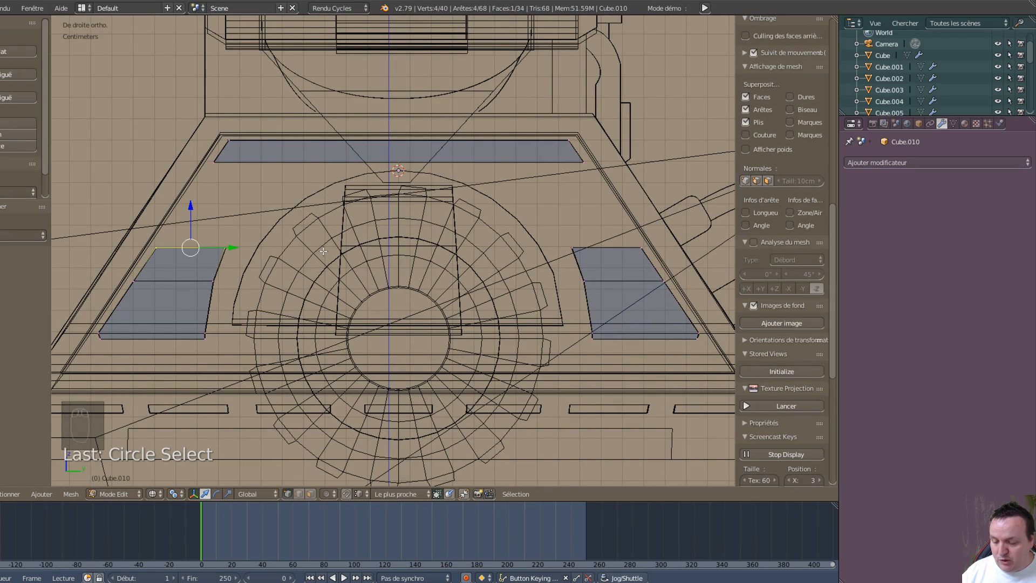
key(shift+d)
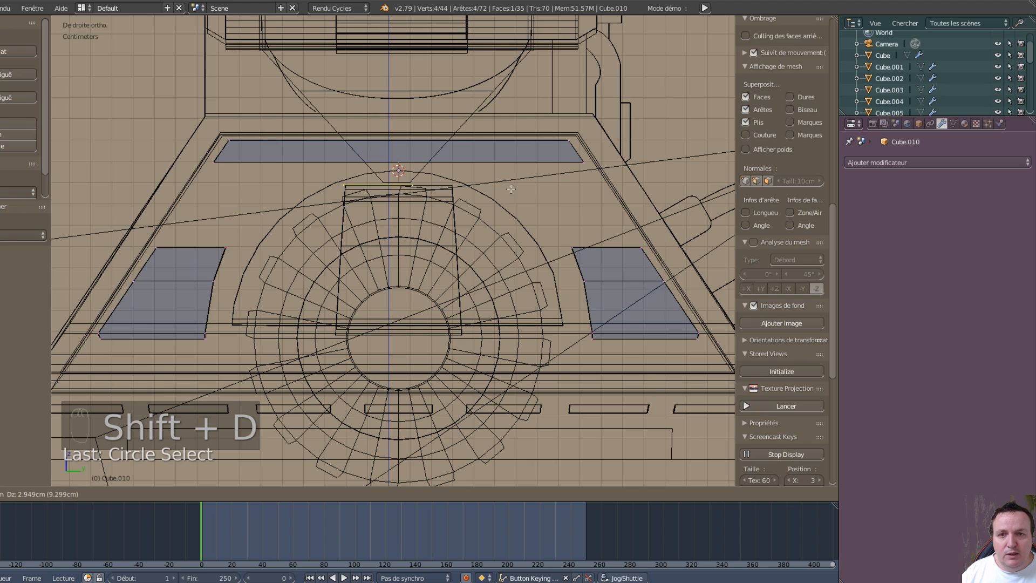
right_click(511, 189)
Step: Move the duplicated face's two +Y vertices about 1.76 cm along Y to the central recess's upper corner
scroll(423, 253, up, 1)
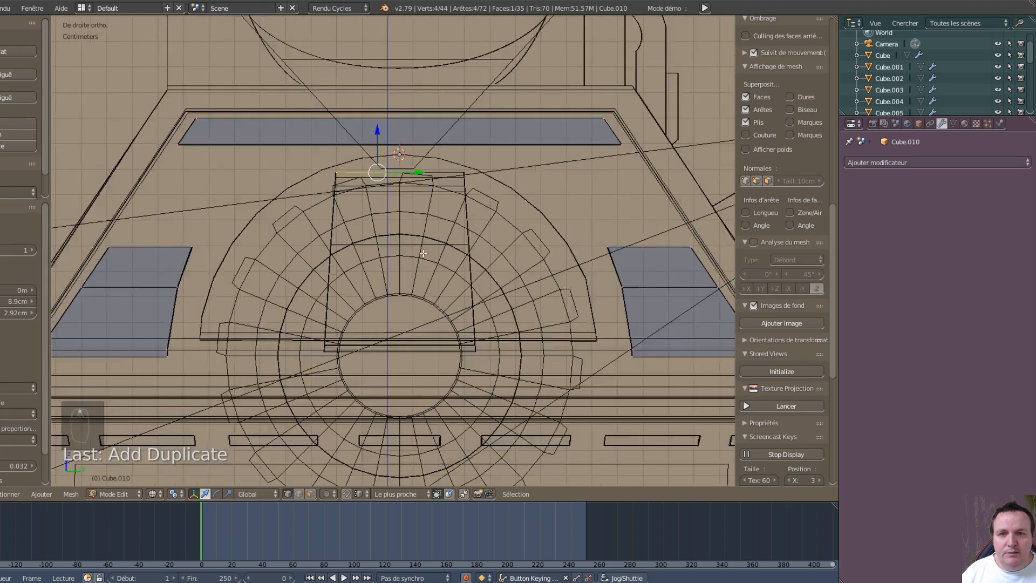
scroll(423, 253, up, 2)
key(a)
key(c)
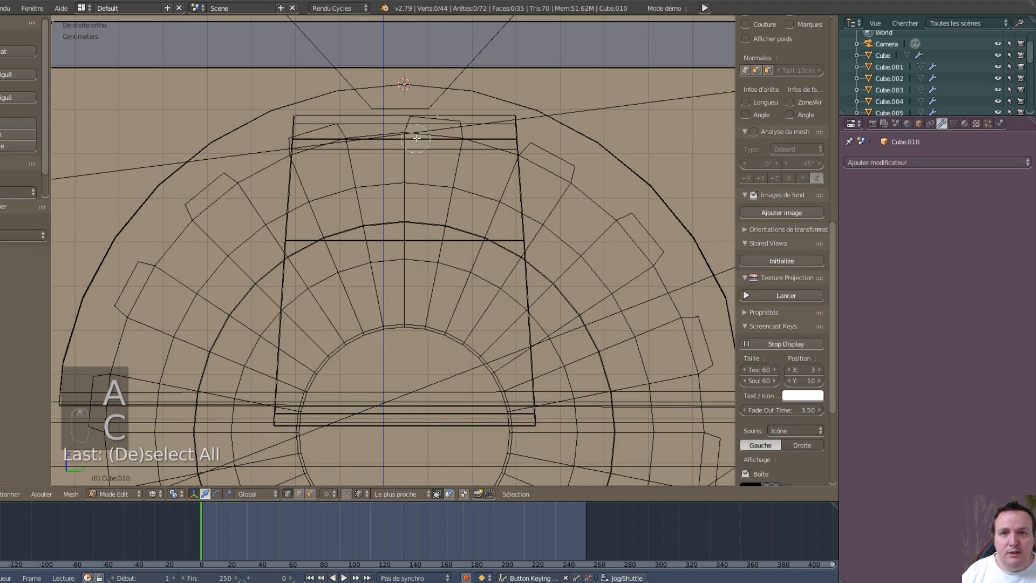
click(429, 132)
right_click(479, 215)
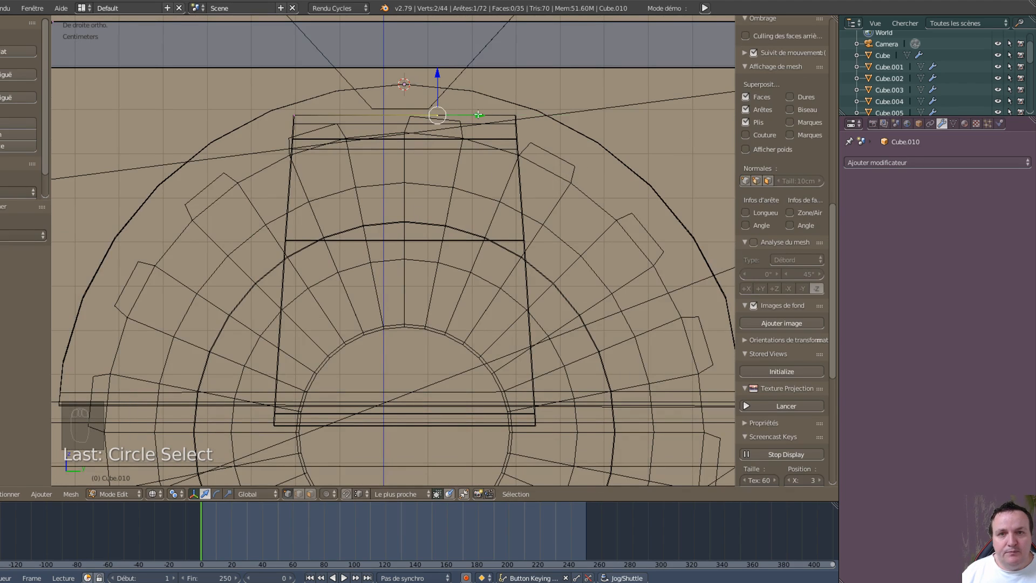
drag(477, 115, 556, 115)
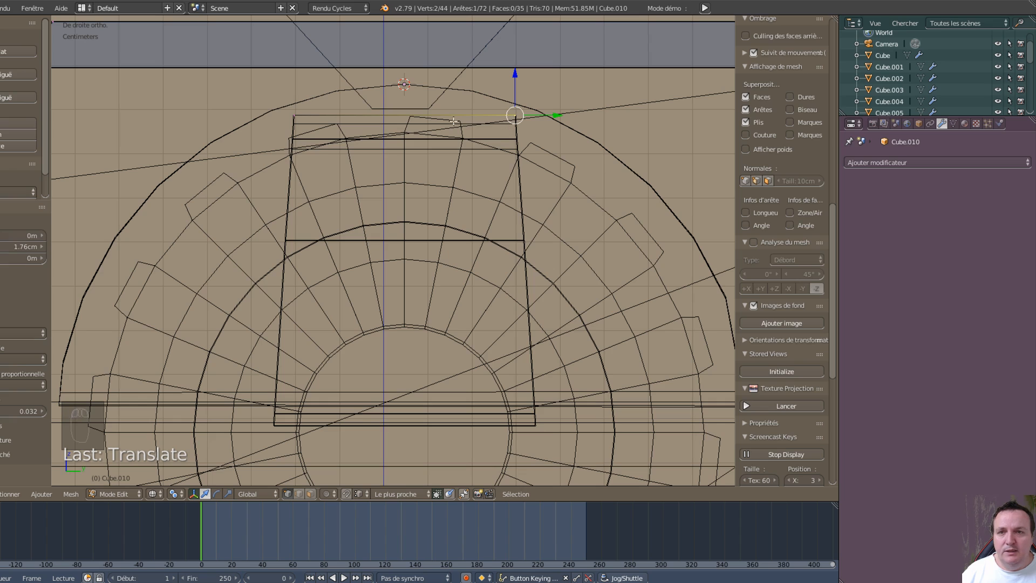
Step: Extrude the whole duplicated face about -1.86 mm in Z and scale it along Y by about 1.009 to fit the recess
key(c)
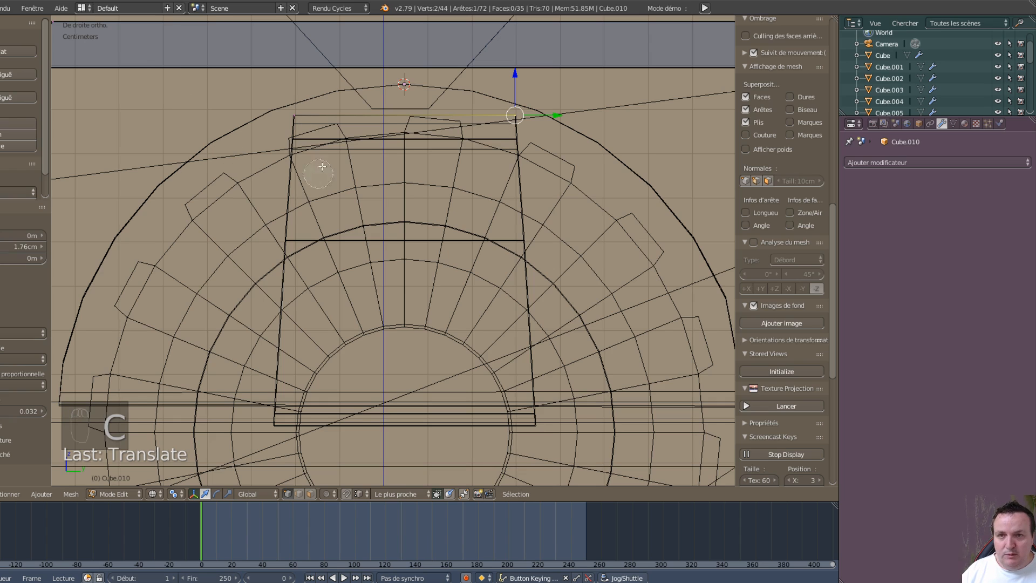
click(298, 109)
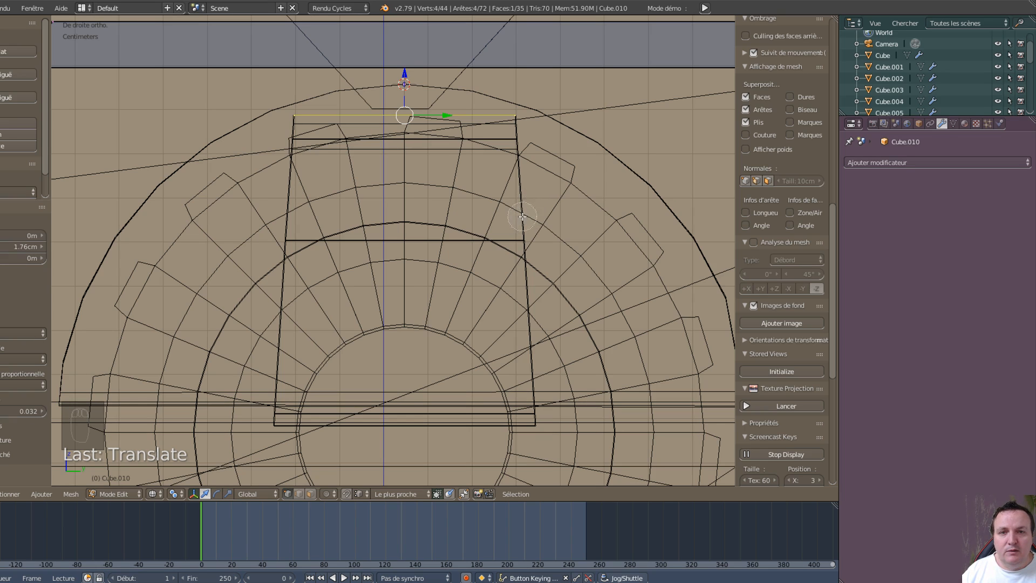
right_click(515, 211)
key(e)
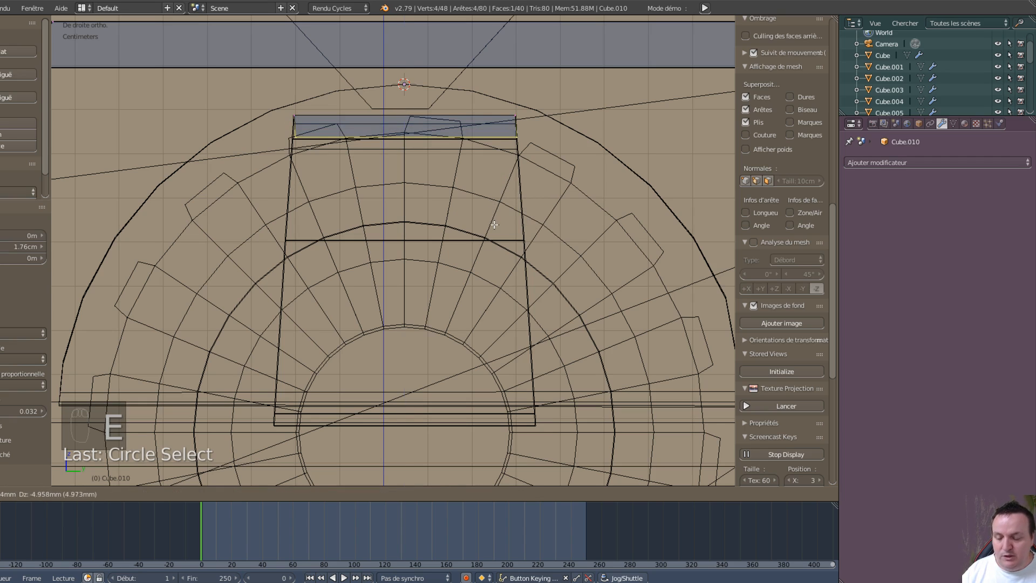
key(z)
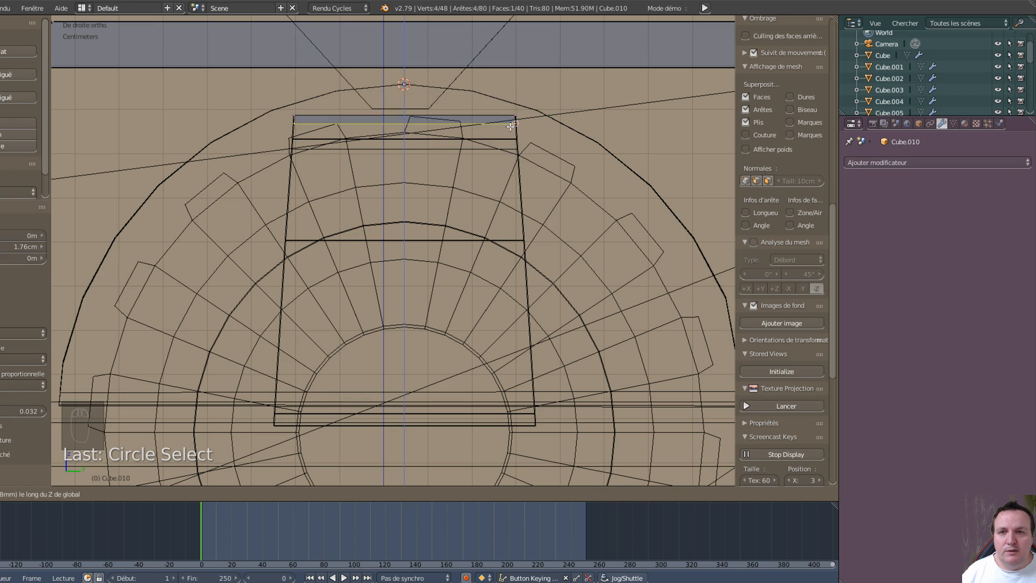
click(510, 126)
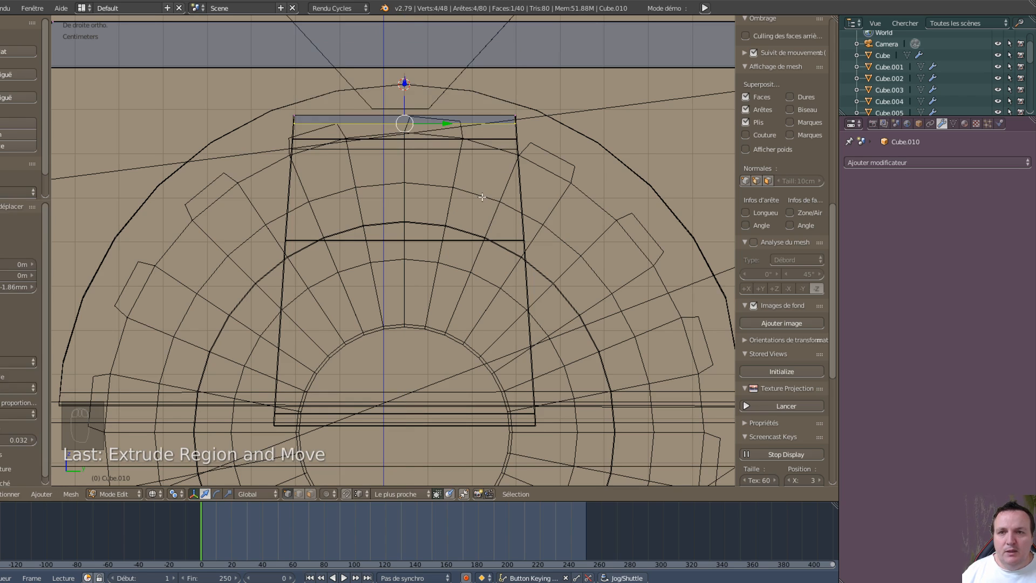
key(s)
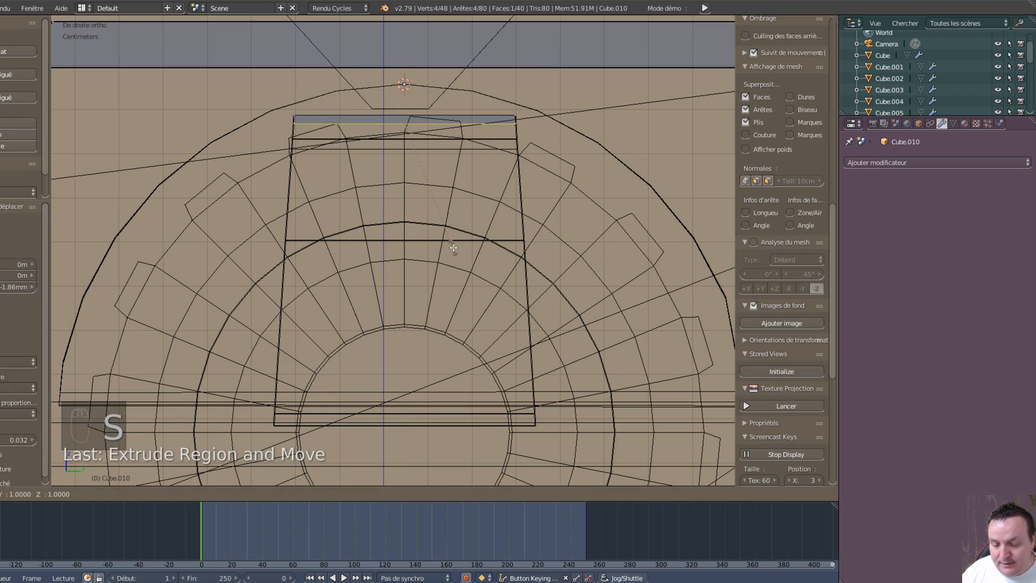
key(y)
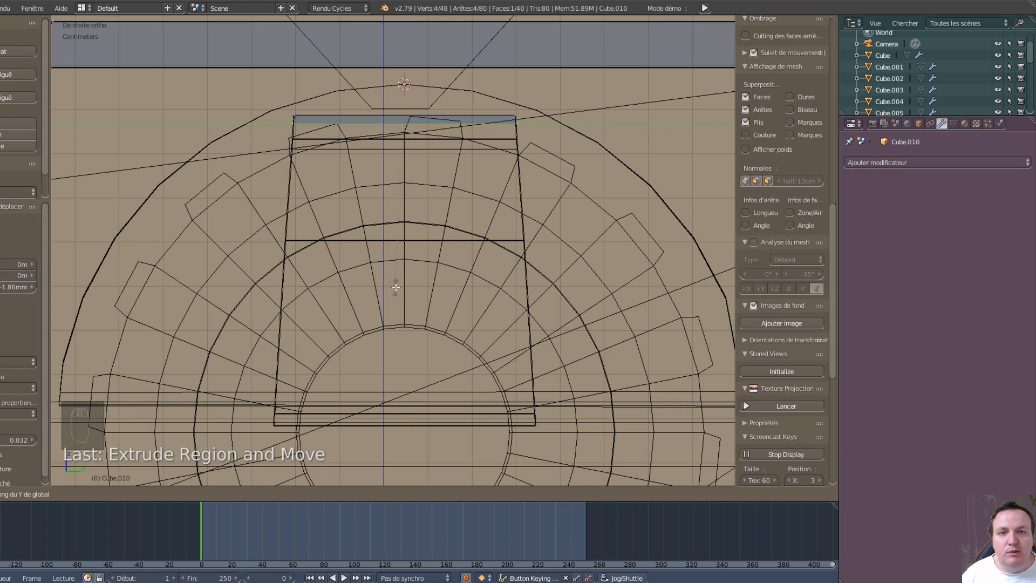
click(419, 265)
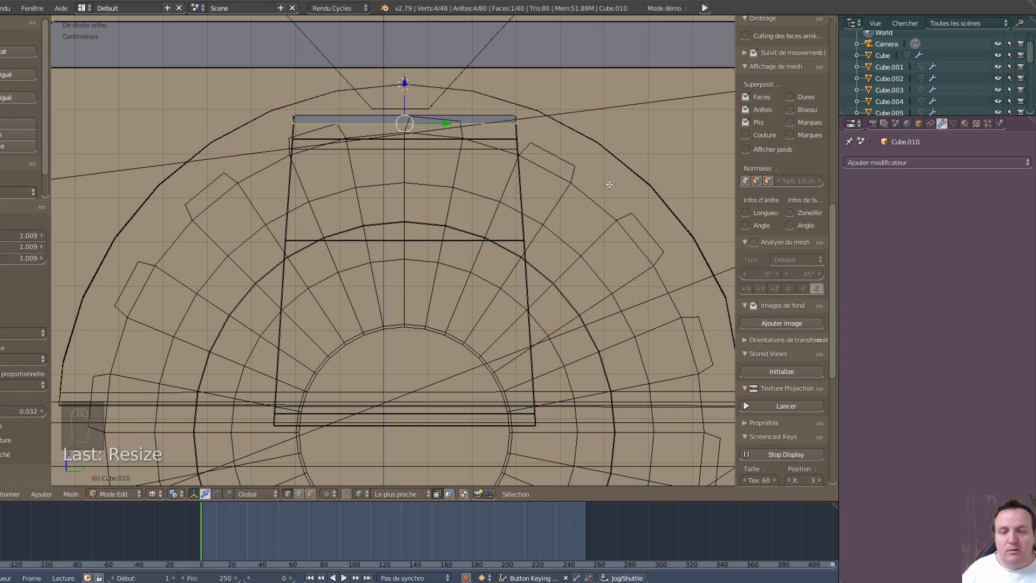
Step: Extrude the central block's lower face about -3.45 mm in Z to the next recess line and scale it along Y by about 1.010
key(e)
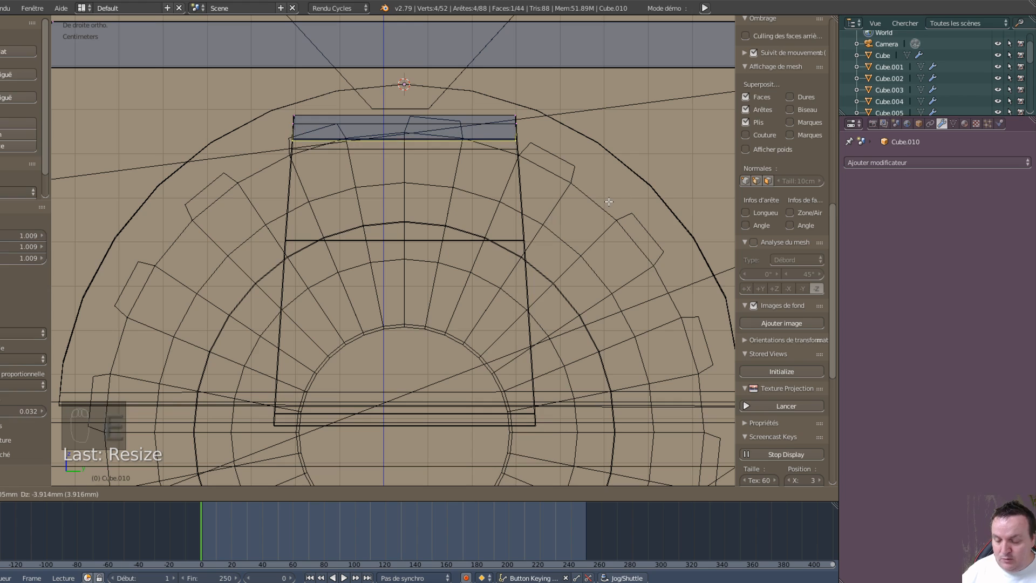
key(z)
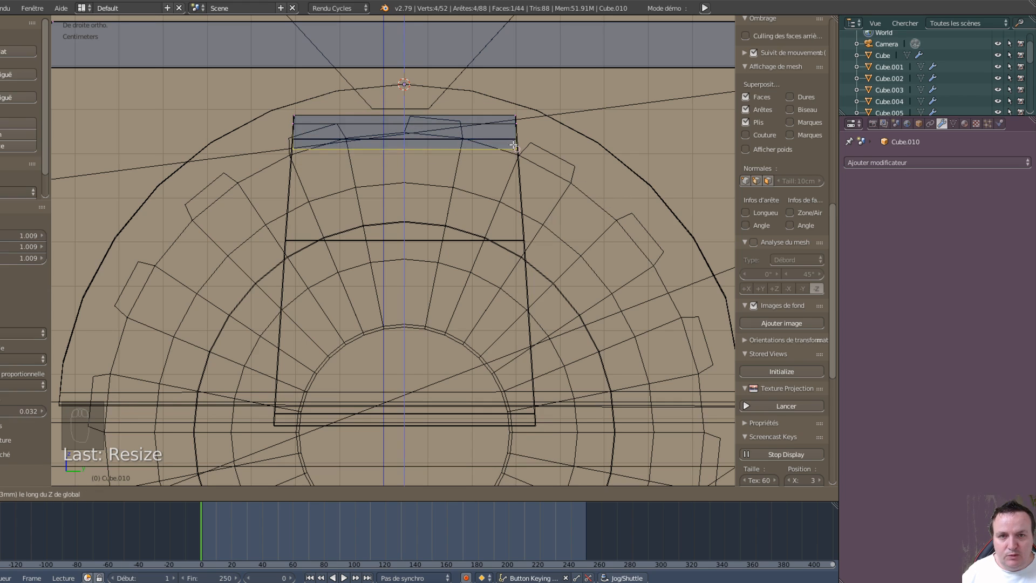
click(510, 137)
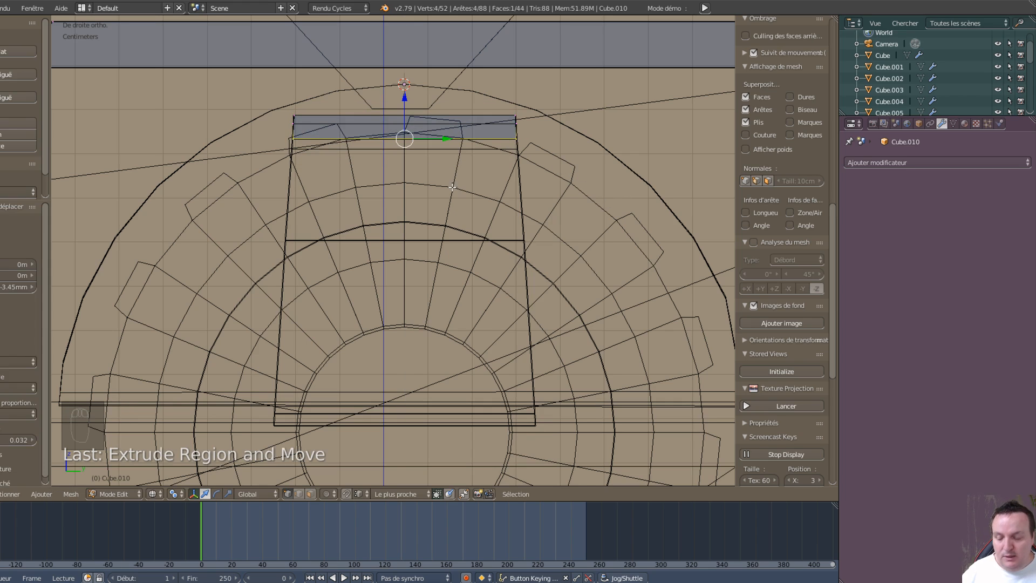
key(s)
key(y)
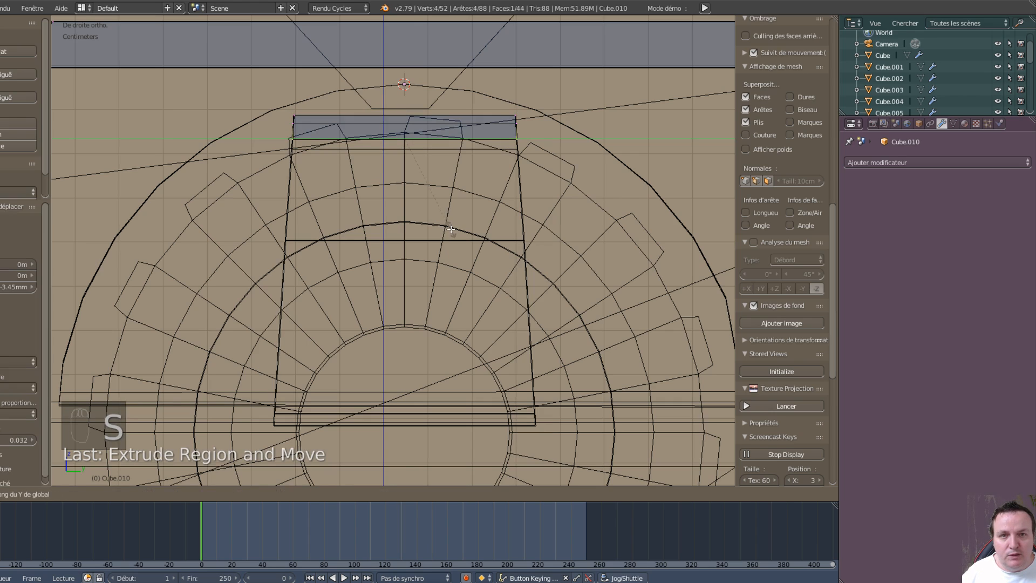
click(416, 253)
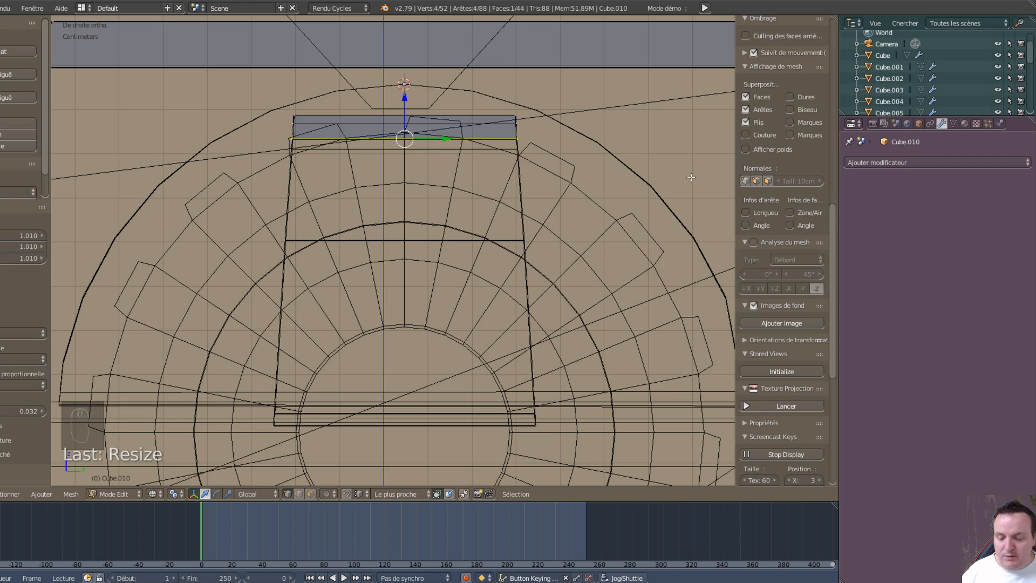
Step: Extrude the lower face down along its normal to the third recess line and scale it along Y by about 1.005
key(e)
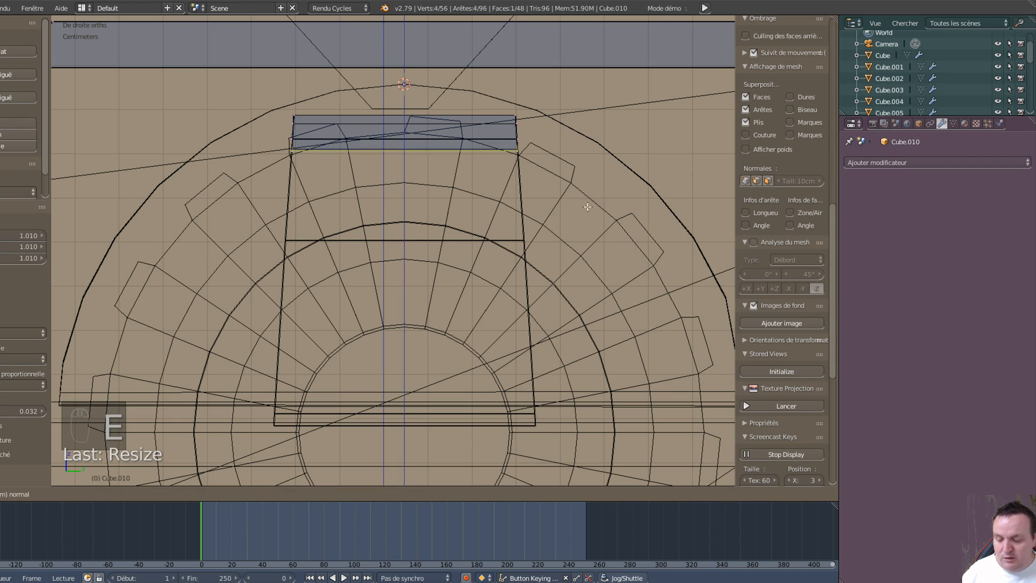
click(515, 147)
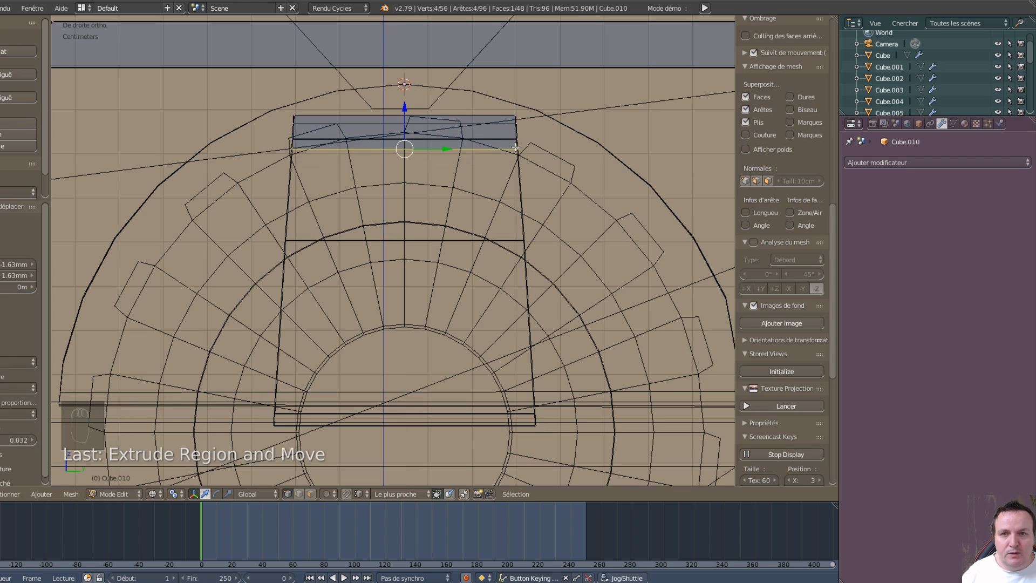
key(s)
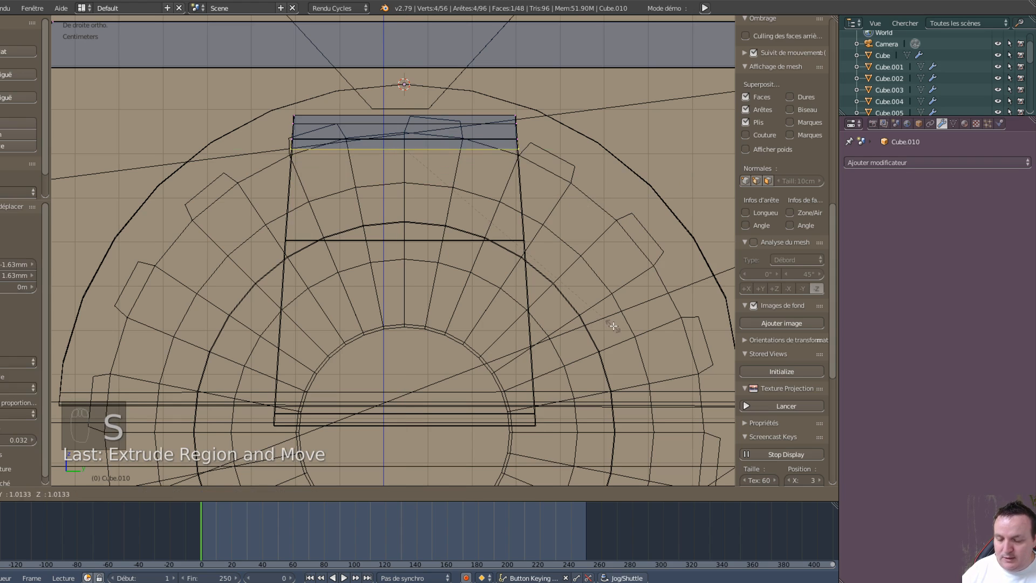
key(y)
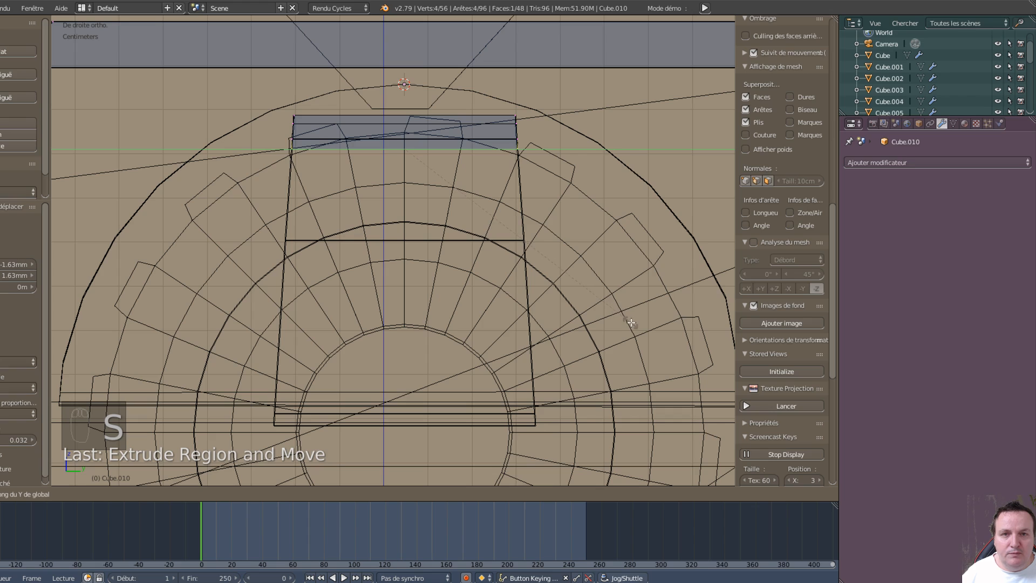
click(631, 324)
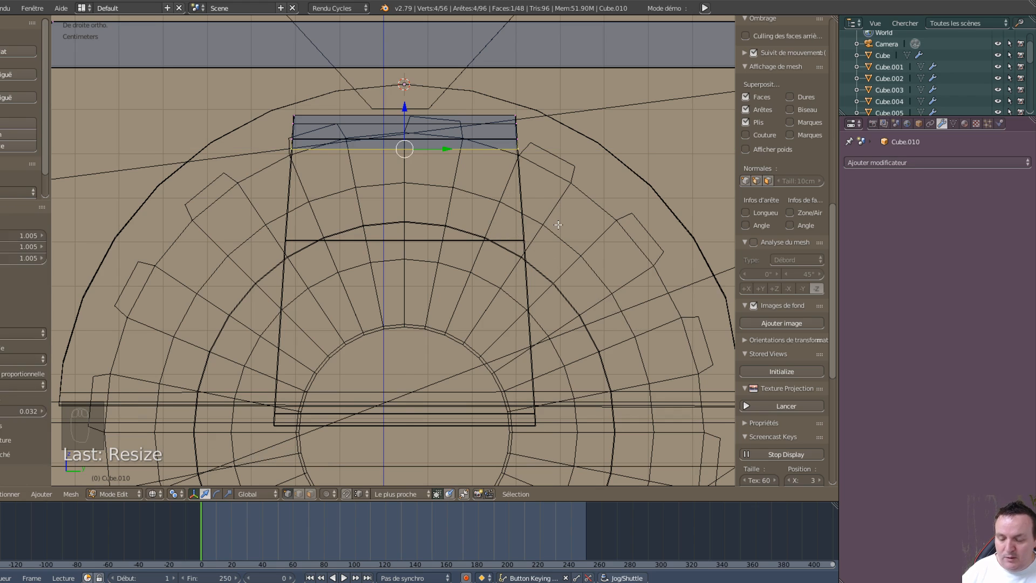
Step: Extrude the lower face down to the central recess's mid-height line and scale it along Y by about 1.058 to meet the slanted sides
key(e)
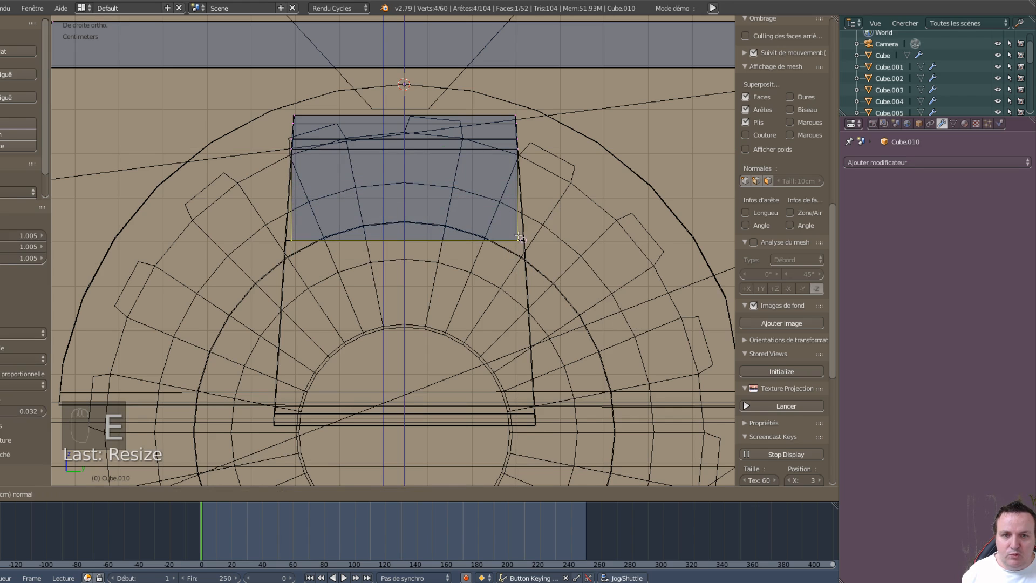
click(519, 236)
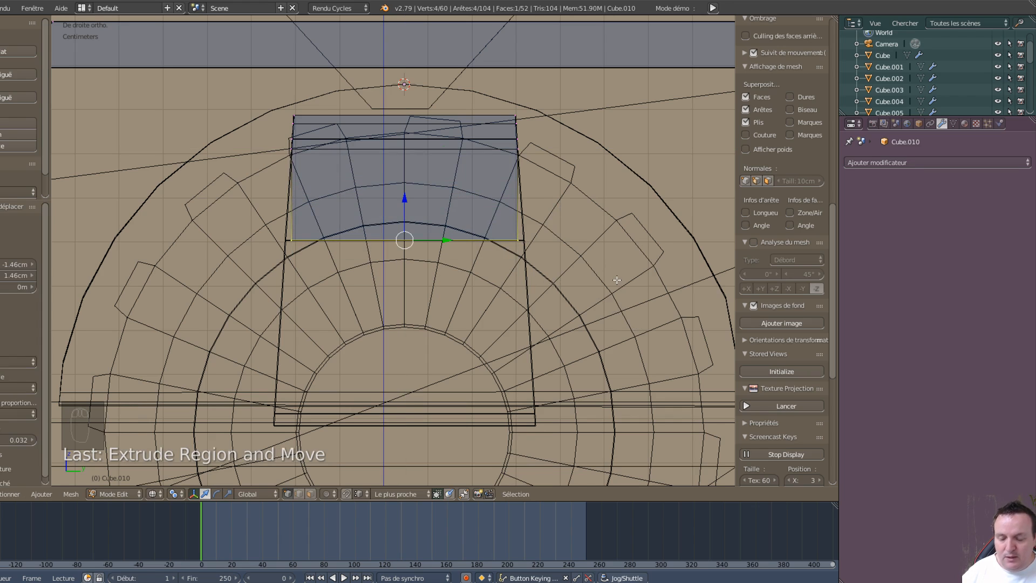
key(s)
key(y)
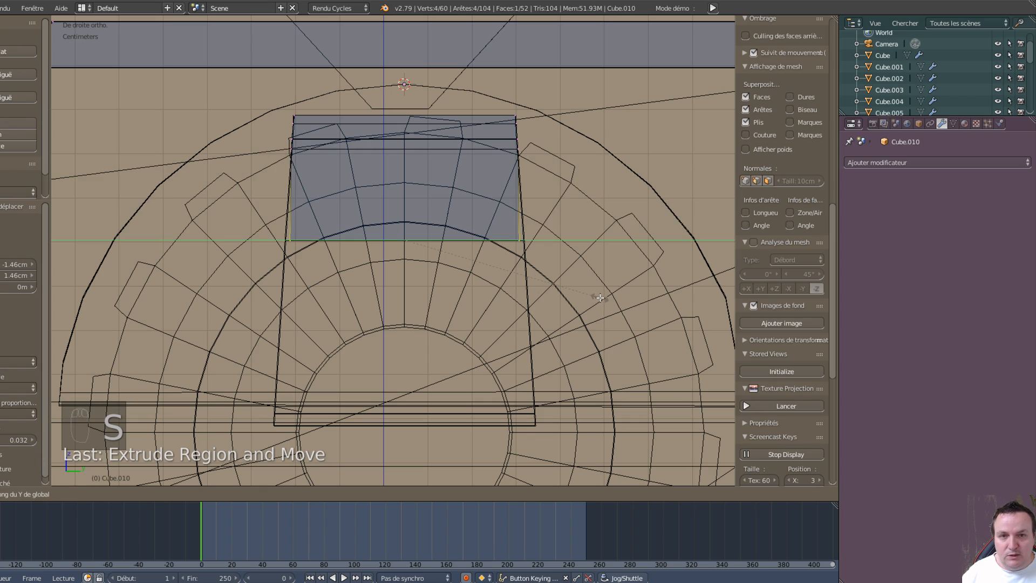
click(670, 378)
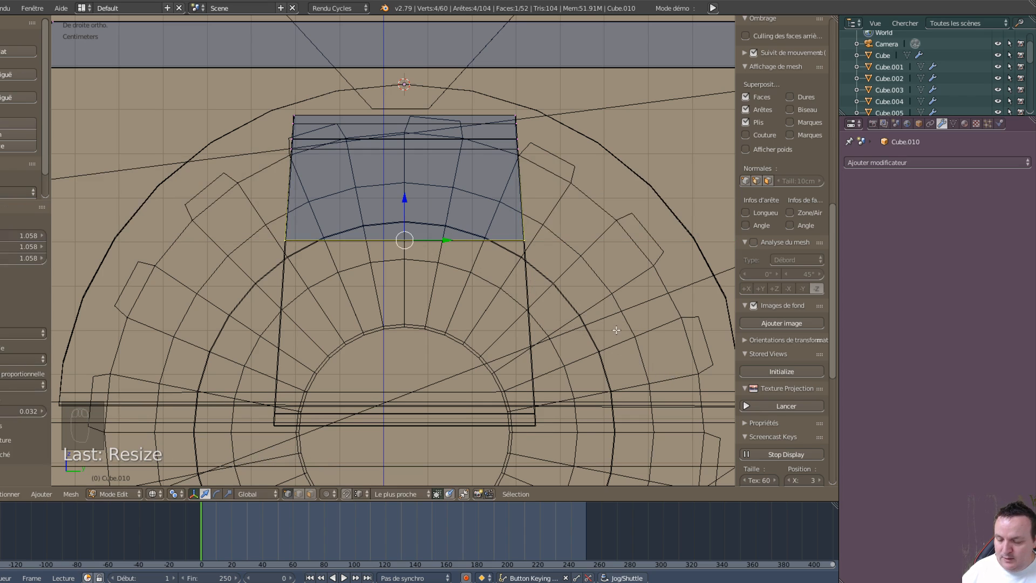
Step: Extrude the central block's lower face down about 2.78 cm to the next recess line and scale it along Y by about 1.084
key(e)
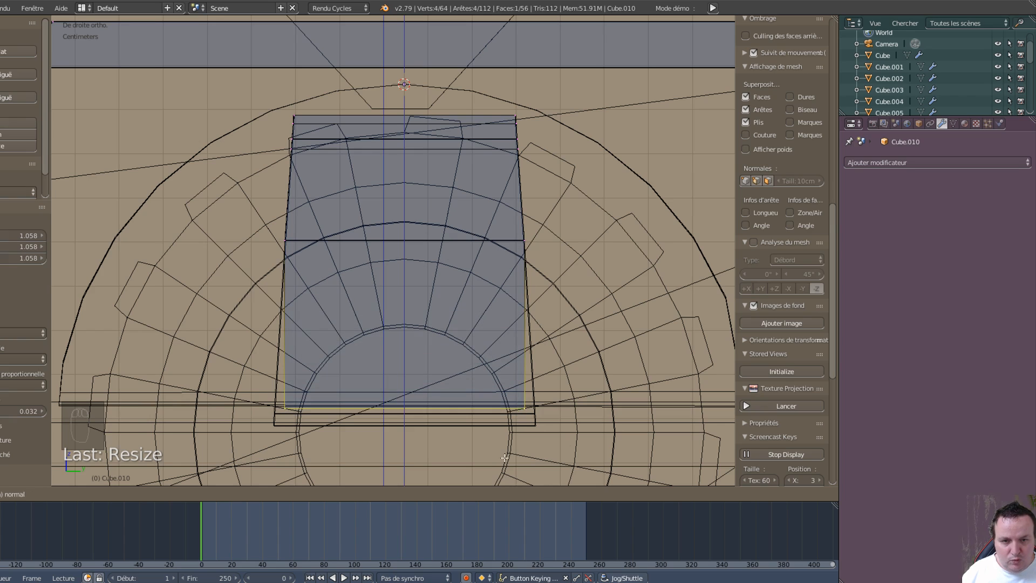
click(527, 416)
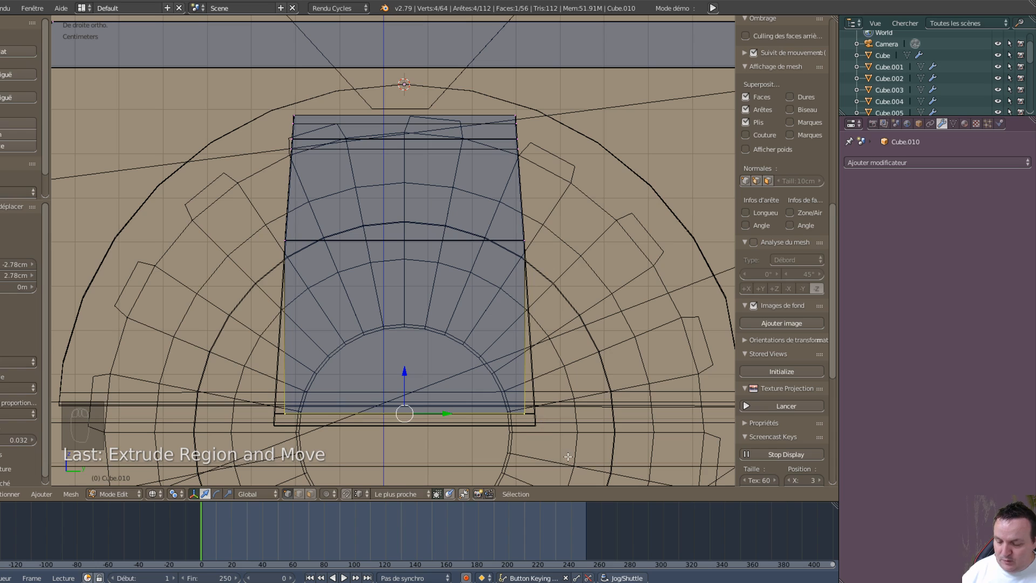
key(s)
key(y)
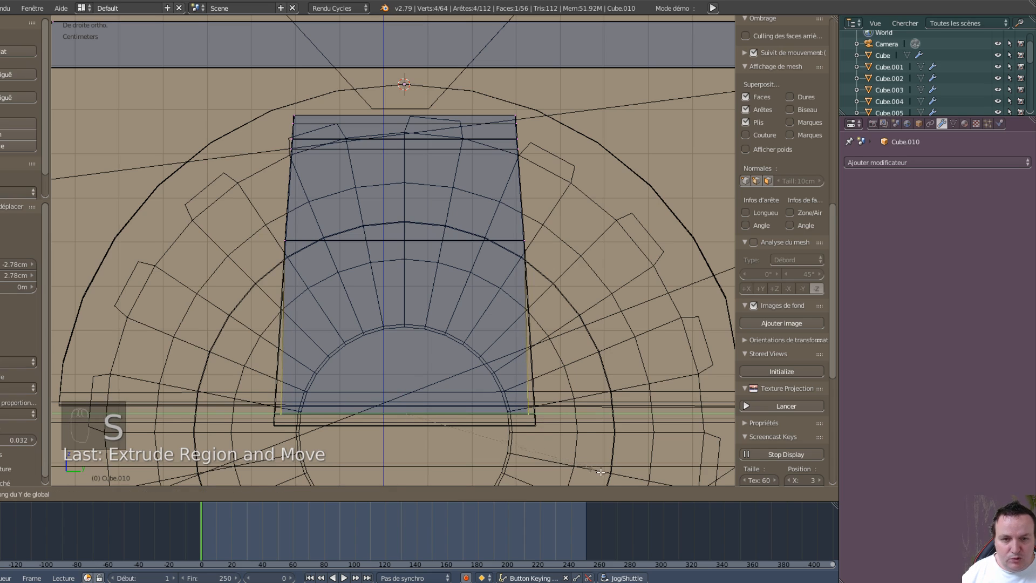
click(669, 58)
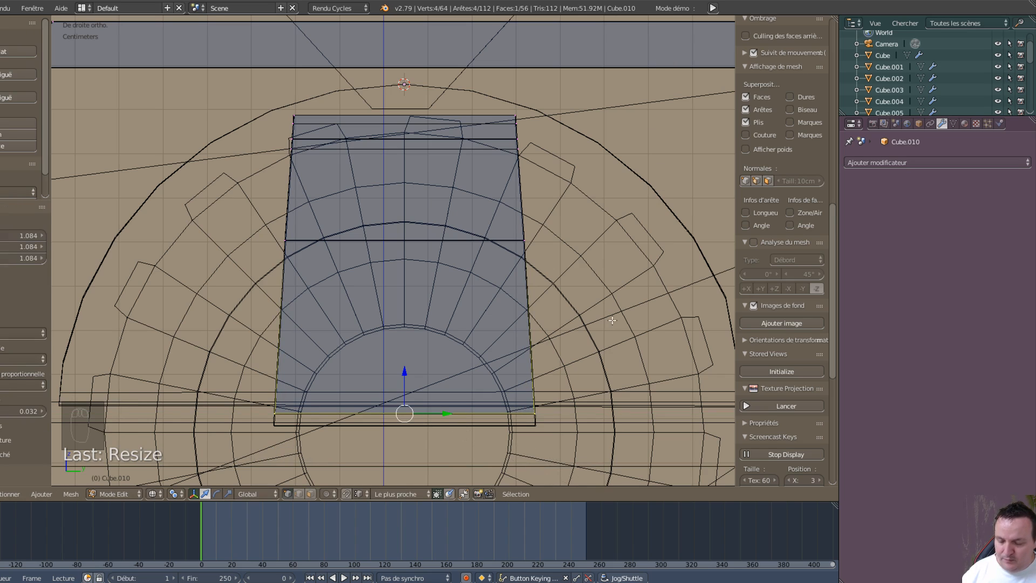
Step: Extrude the central block's lower face down about 1.9 mm to the recess's bottom edge
key(e)
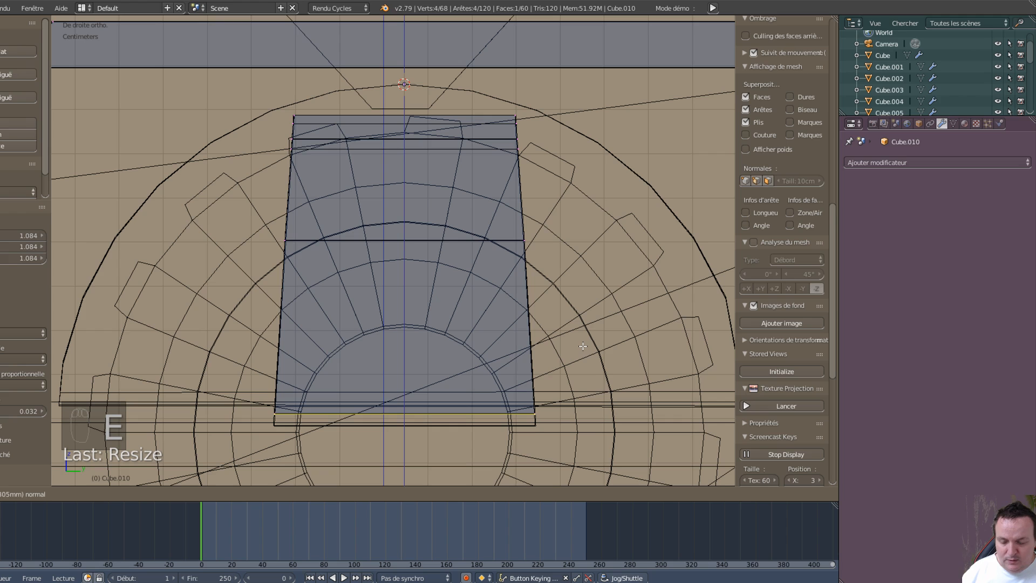
click(532, 424)
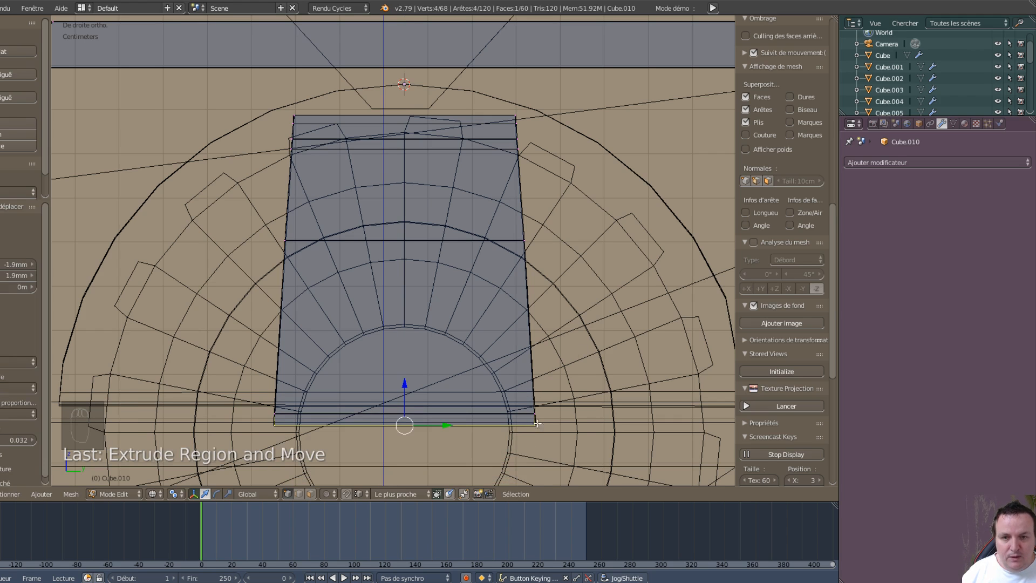
Step: Select only the side blocks' distant outer vertices and move them about -63.9 cm along X, back to the foot
scroll(452, 348, down, 6)
middle_drag(452, 348, 562, 386)
scroll(572, 391, down, 5)
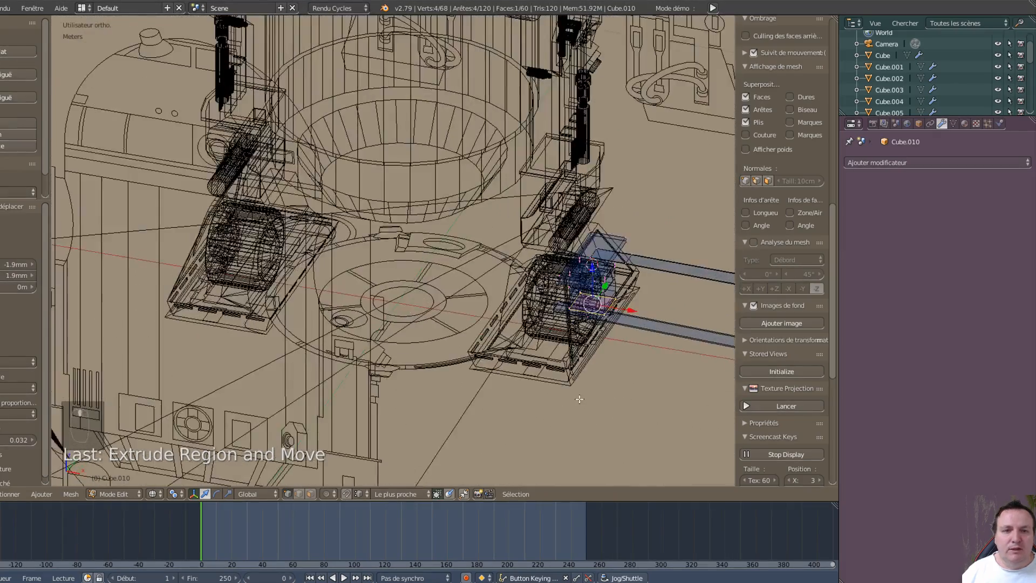
scroll(607, 371, up, 1)
scroll(608, 369, up, 2)
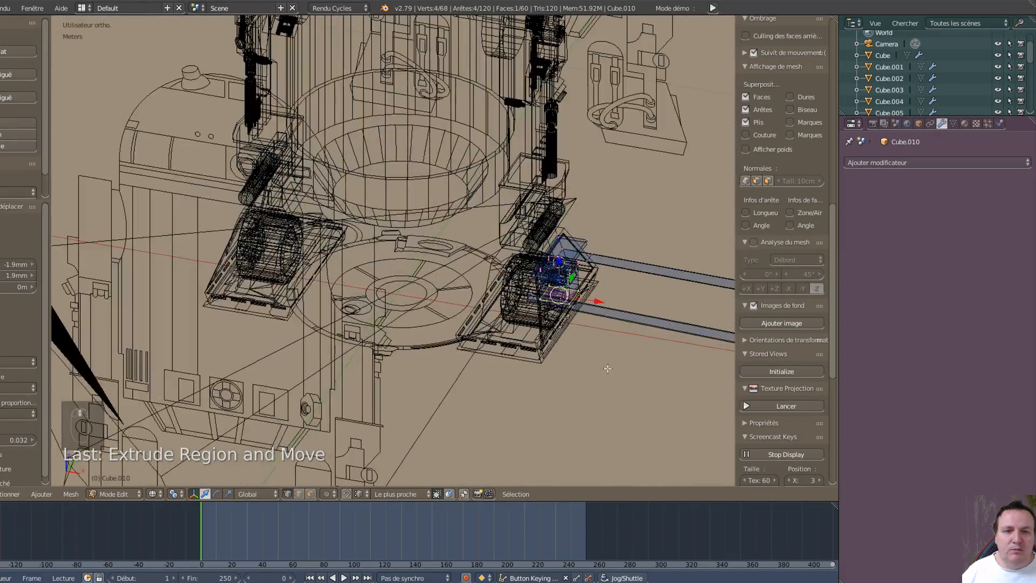
scroll(607, 368, down, 4)
scroll(606, 362, up, 5)
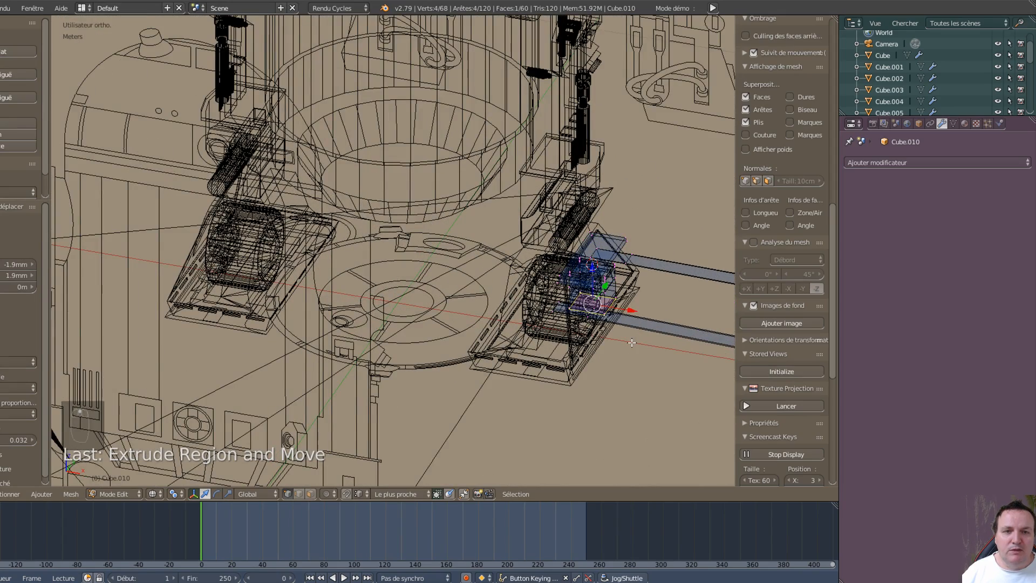
scroll(631, 342, down, 3)
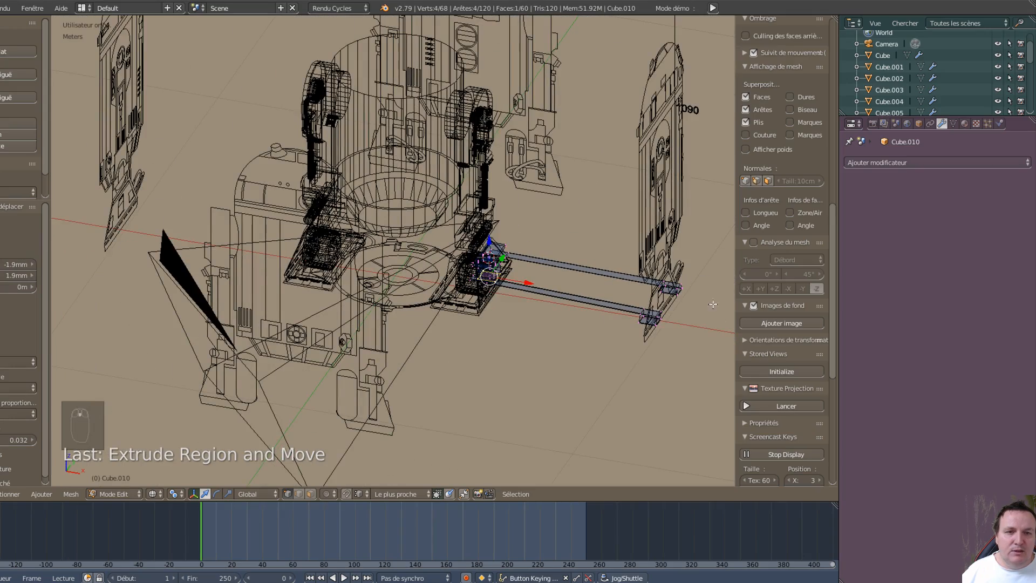
scroll(564, 328, up, 3)
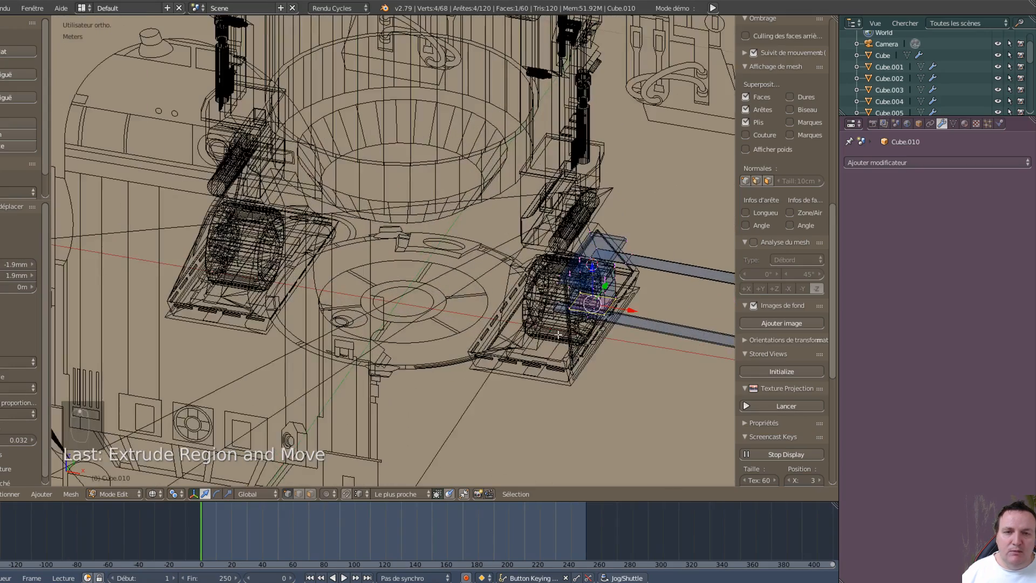
middle_drag(639, 355, 411, 322)
scroll(300, 300, down, 5)
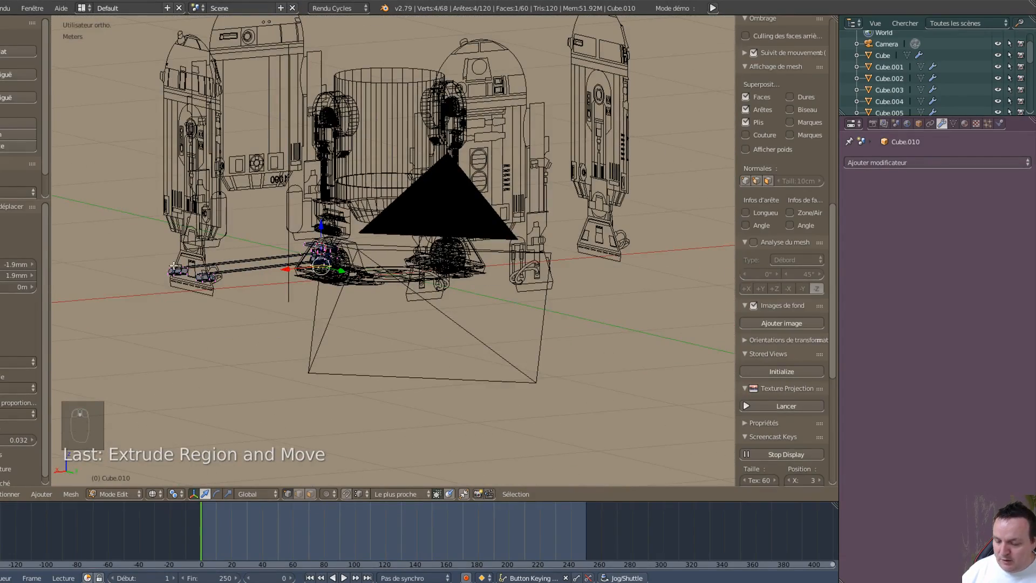
key(a)
key(b)
drag(156, 243, 231, 340)
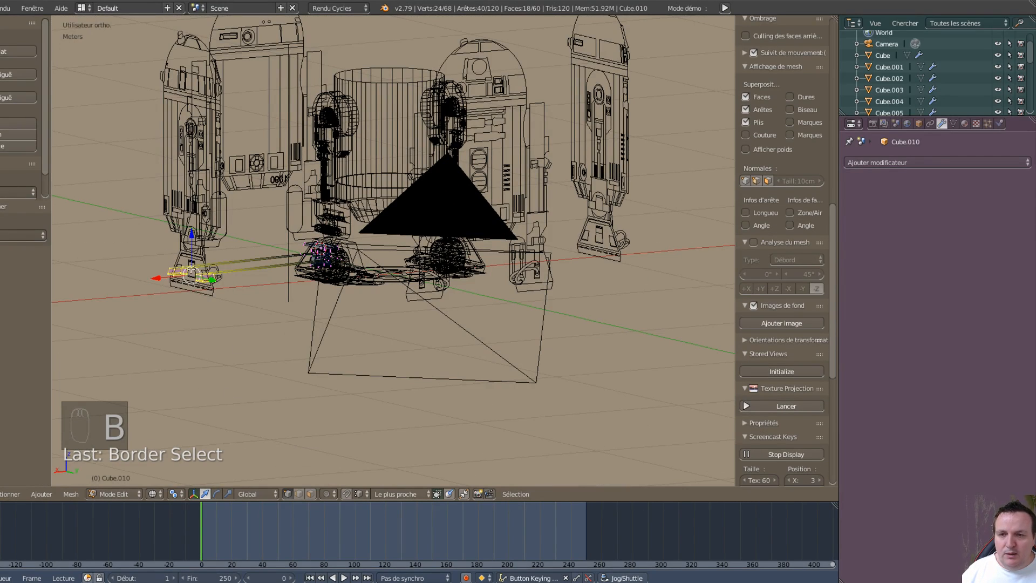
key(KP_1)
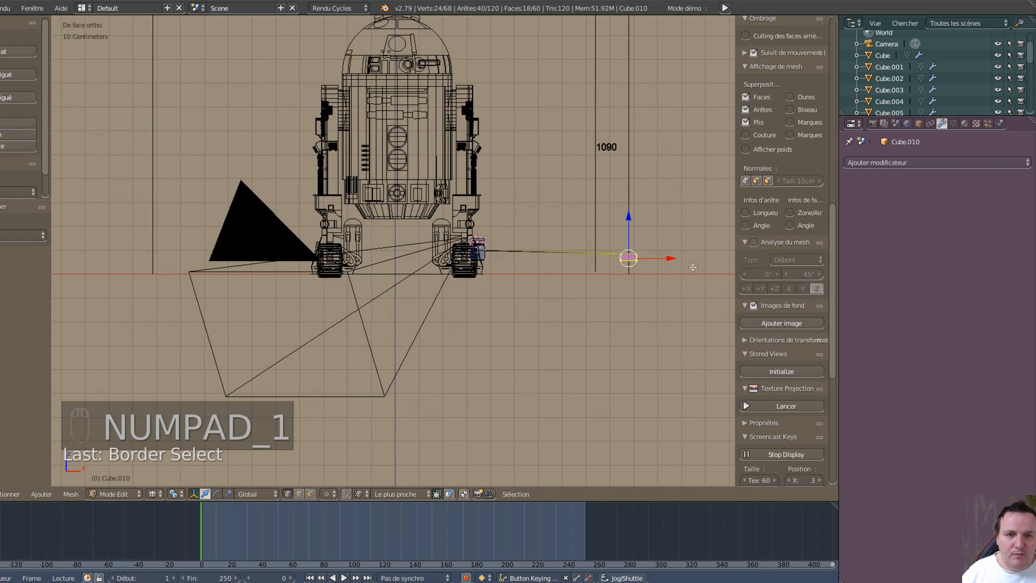
drag(672, 258, 518, 264)
click(519, 264)
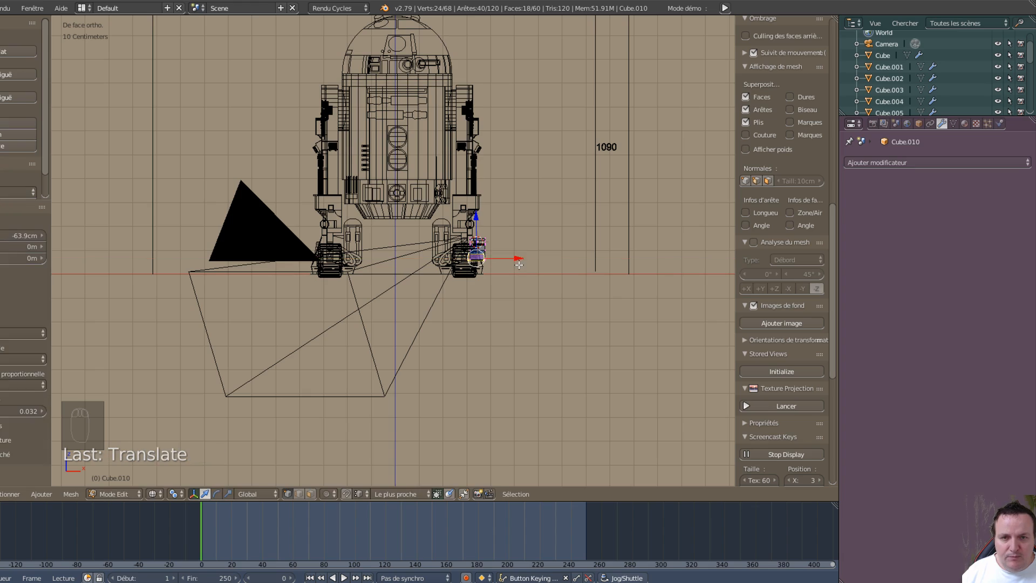
Step: Move the side blocks' outer vertices about 6.39 mm along X to align them with the other blocks' outer faces
scroll(536, 341, up, 8)
scroll(352, 348, up, 6)
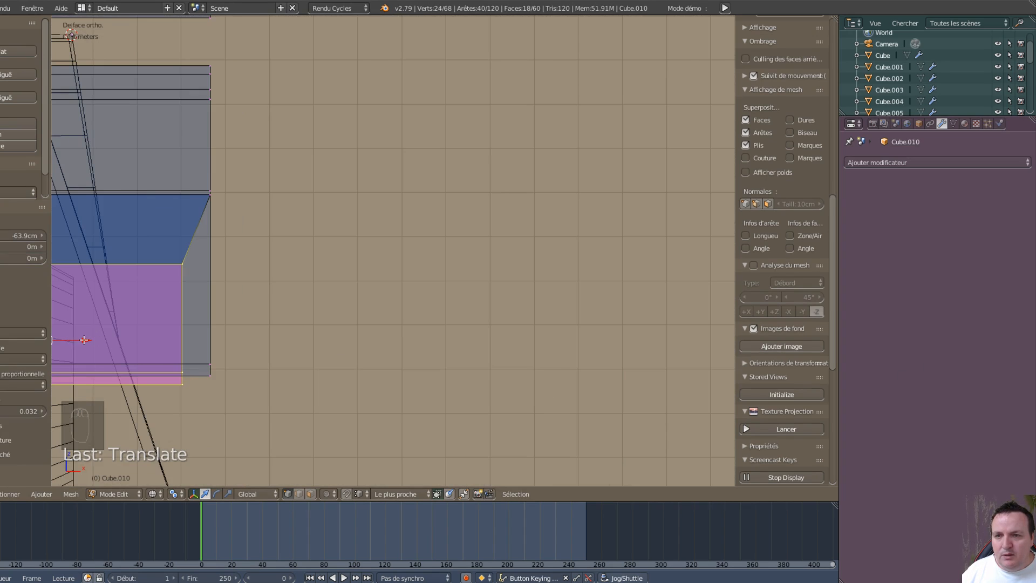
key(g)
key(x)
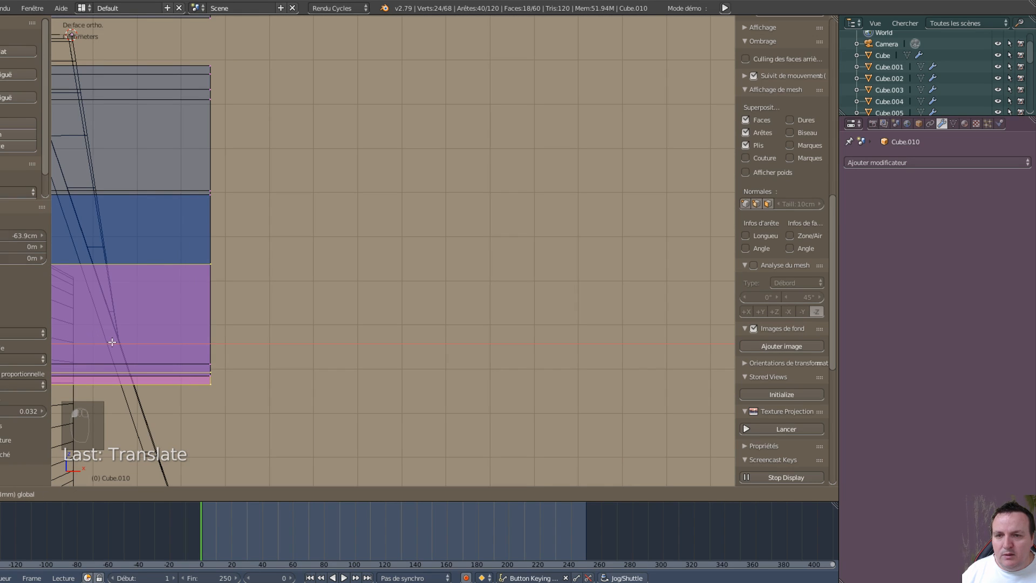
click(112, 341)
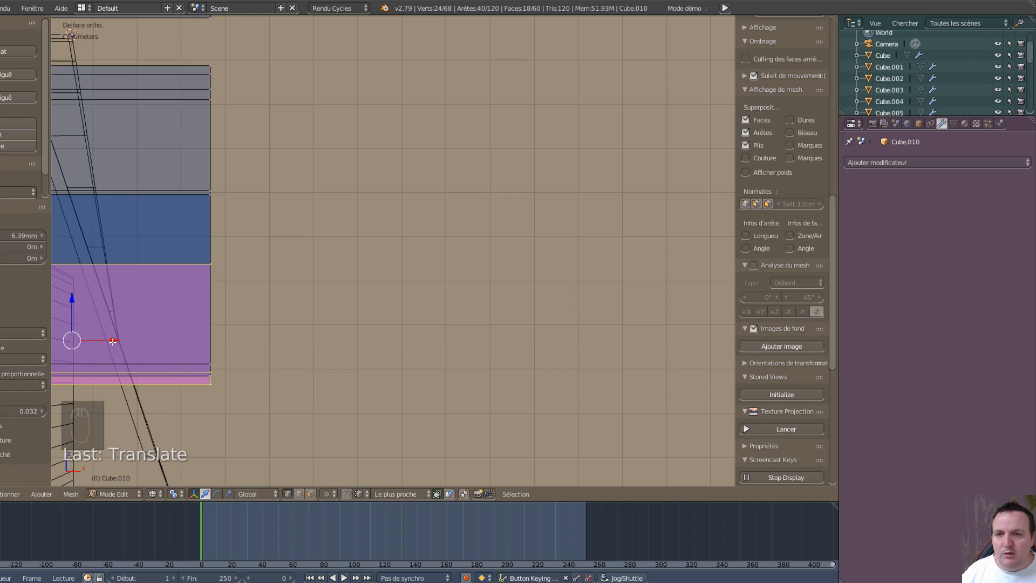
Step: Select the inner-side vertices of all the blocks and move them about 1.26 cm along X to shorten the blocks
scroll(307, 257, down, 5)
scroll(449, 309, up, 3)
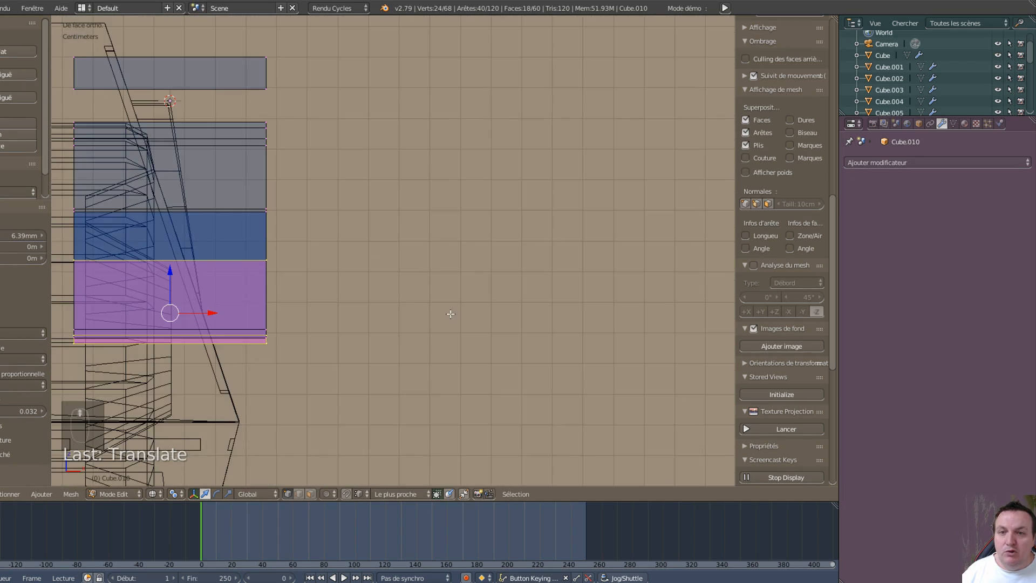
scroll(453, 320, down, 4)
middle_drag(457, 319, 455, 345)
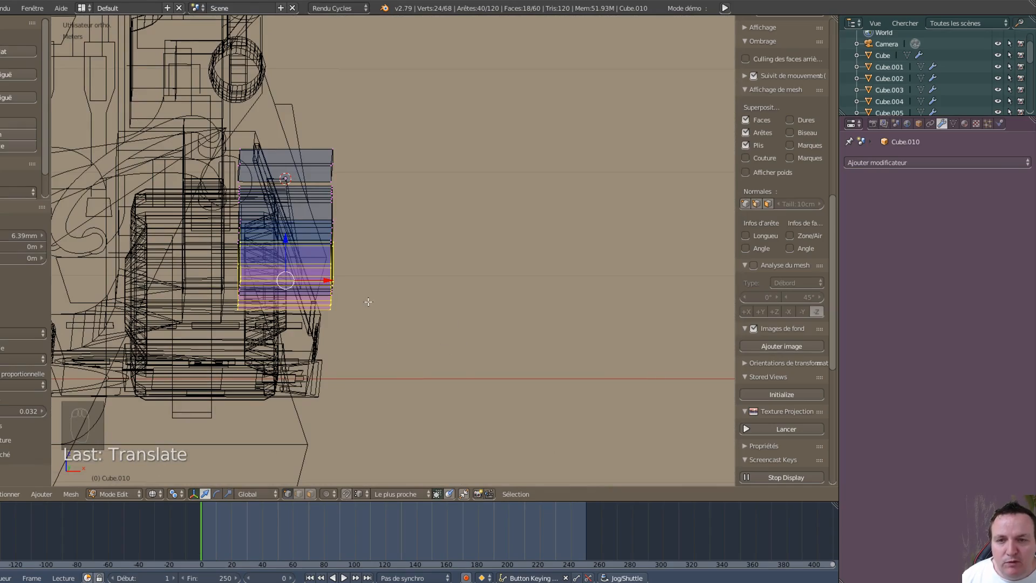
middle_drag(366, 300, 332, 309)
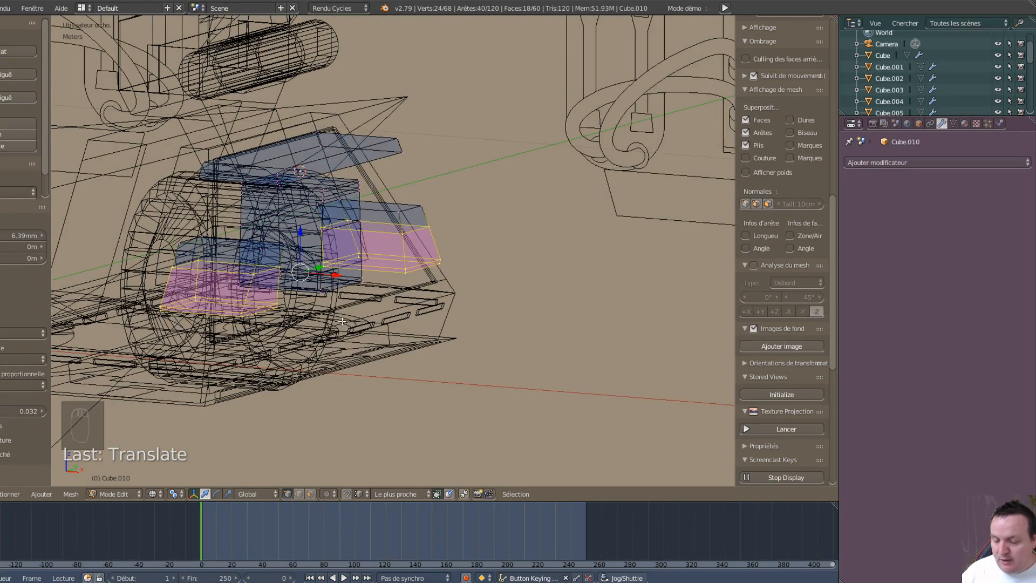
key(a)
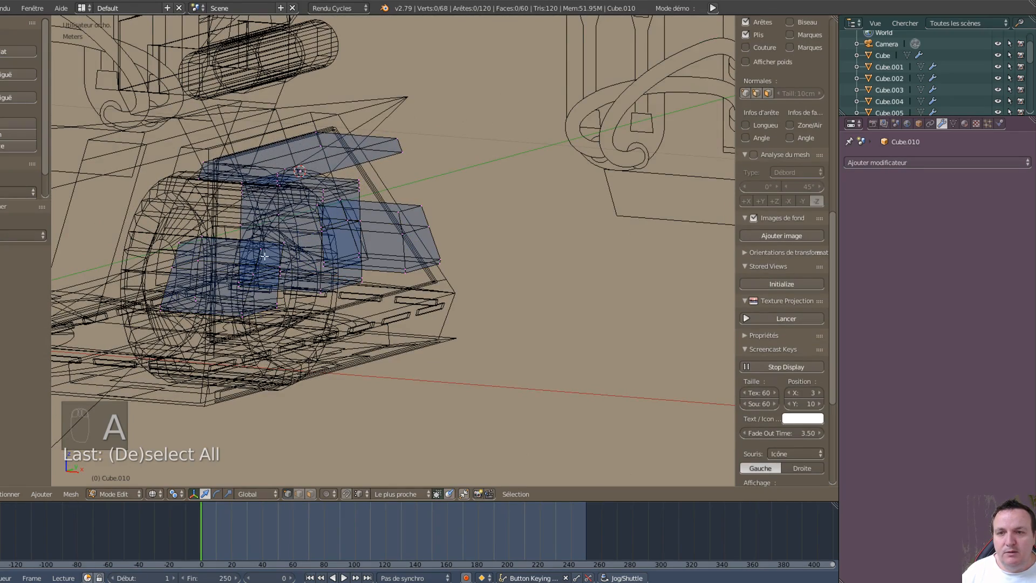
middle_drag(351, 285, 396, 281)
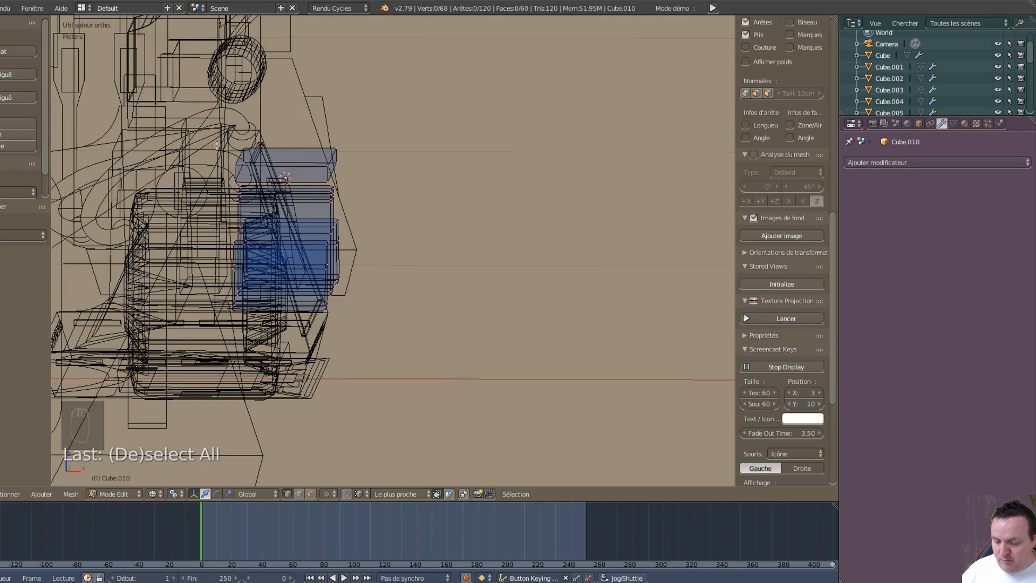
key(b)
drag(229, 108, 255, 371)
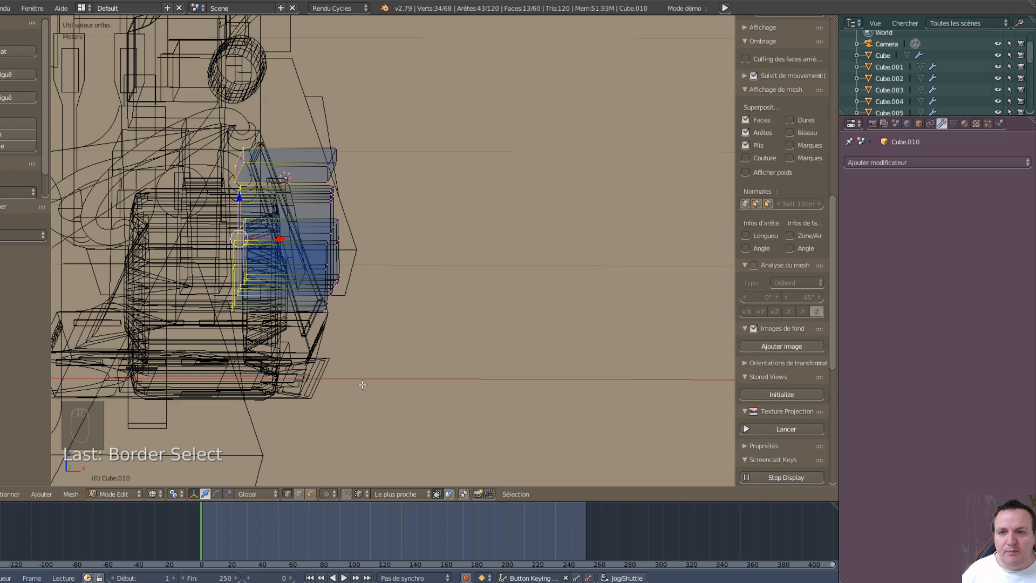
key(KP_1)
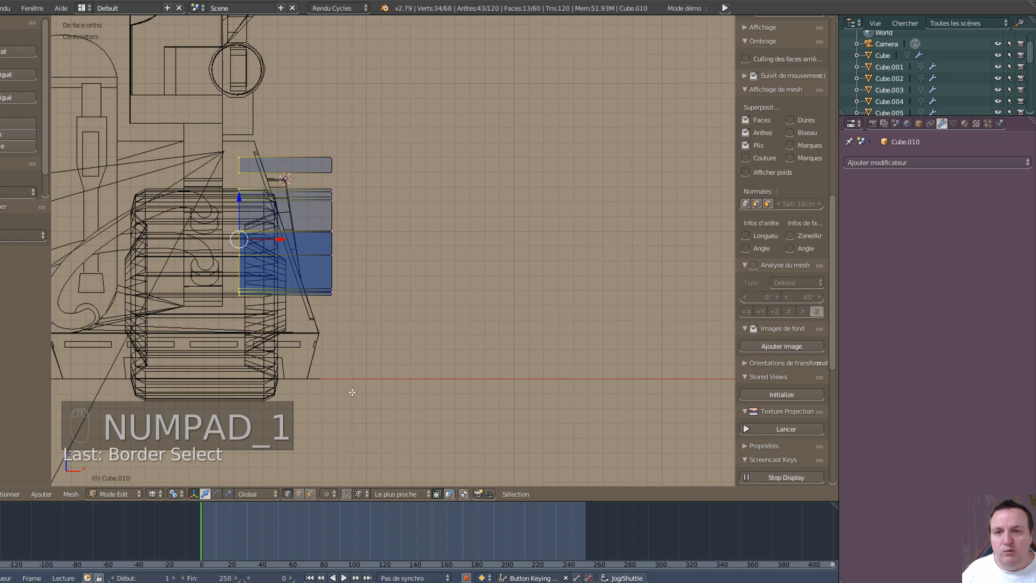
scroll(268, 314, up, 4)
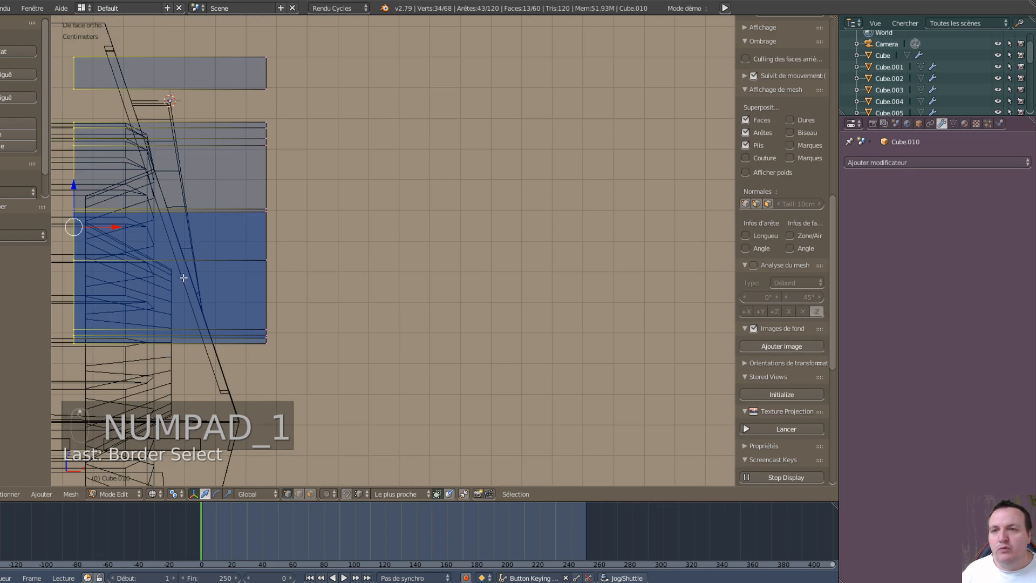
key(g)
key(x)
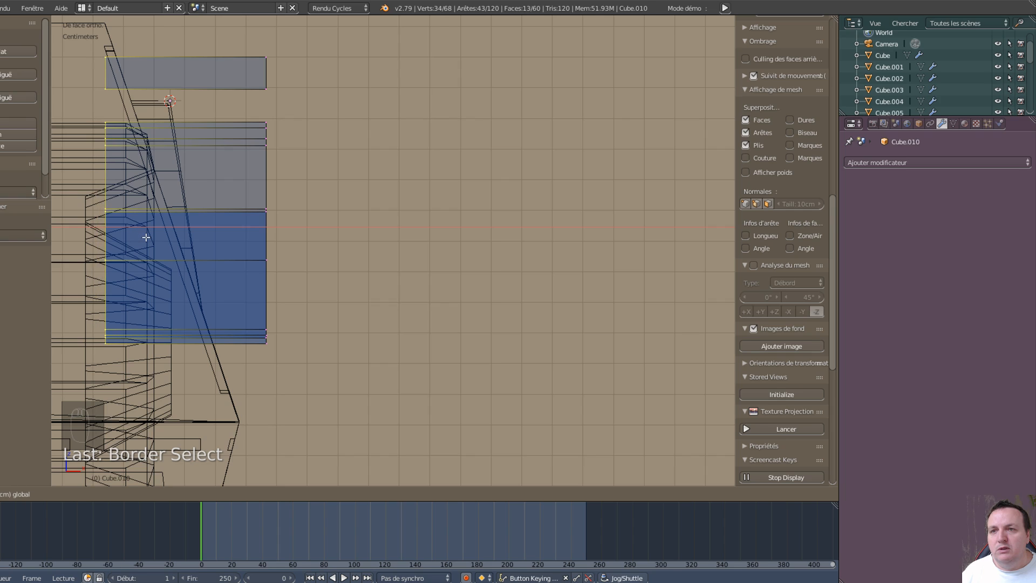
click(153, 239)
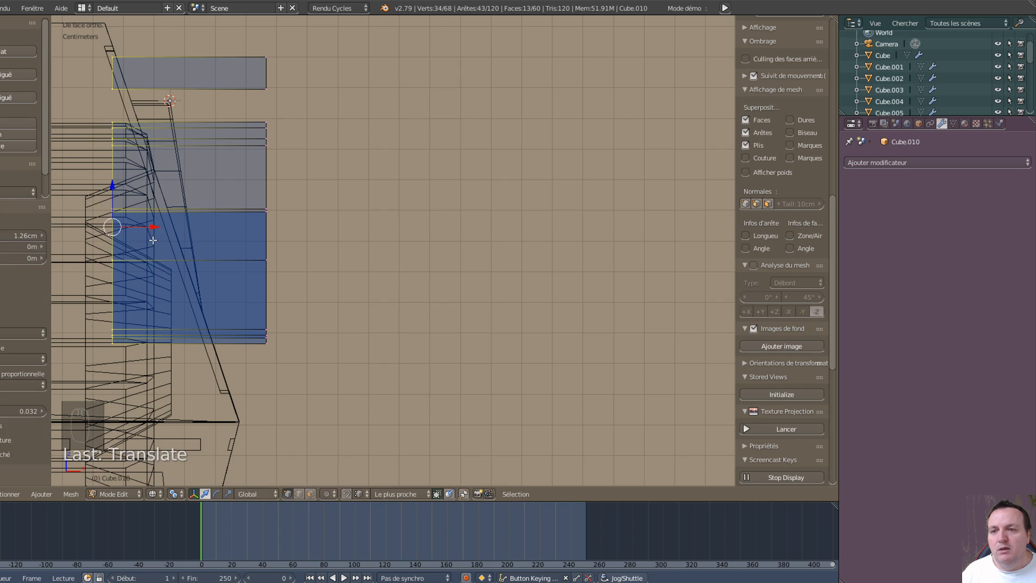
Step: Switch the mesh selection mode to Face, keeping the blocks' inner faces selected
middle_drag(215, 317, 240, 325)
key(ctrl+Tab)
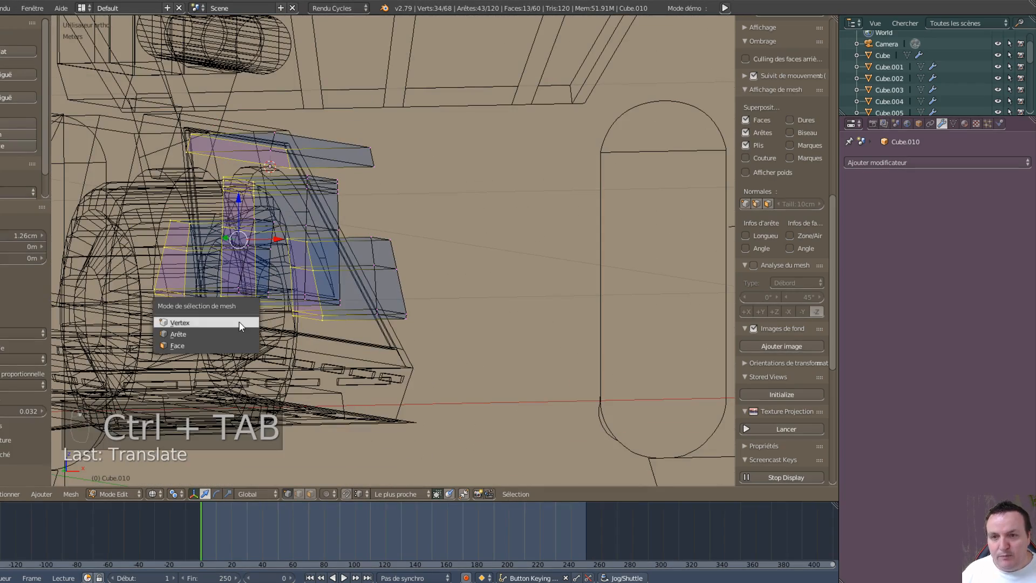
click(183, 346)
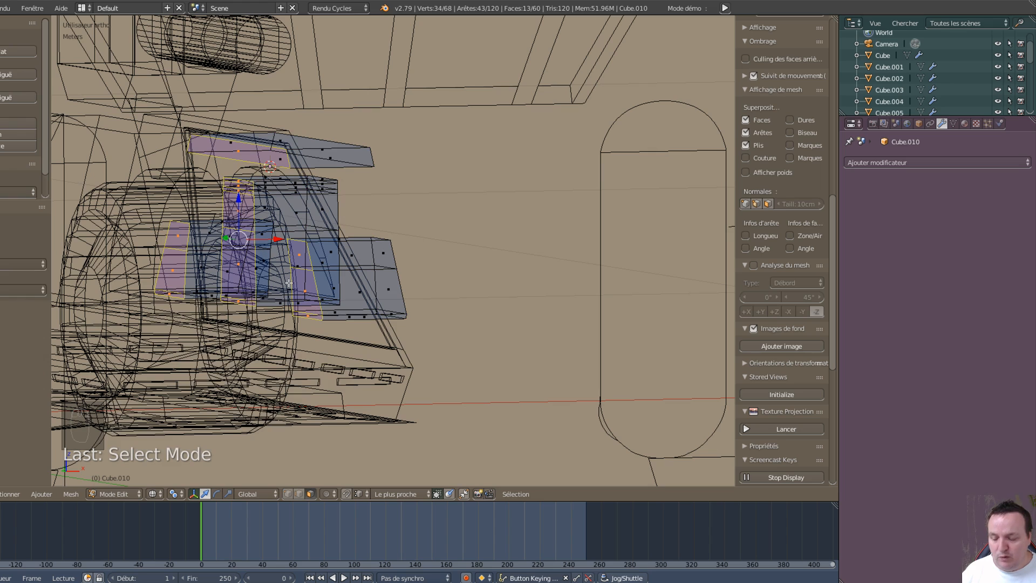
Step: Try deleting only the edges and faces of the blocks' selected inner sides, inspect the mesh, and undo the deletion
key(x)
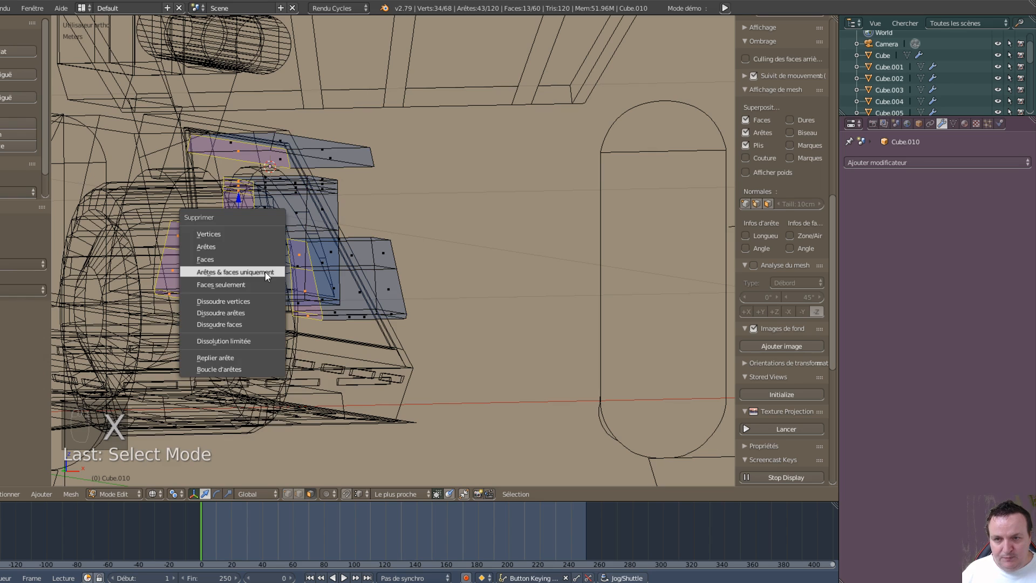
click(235, 271)
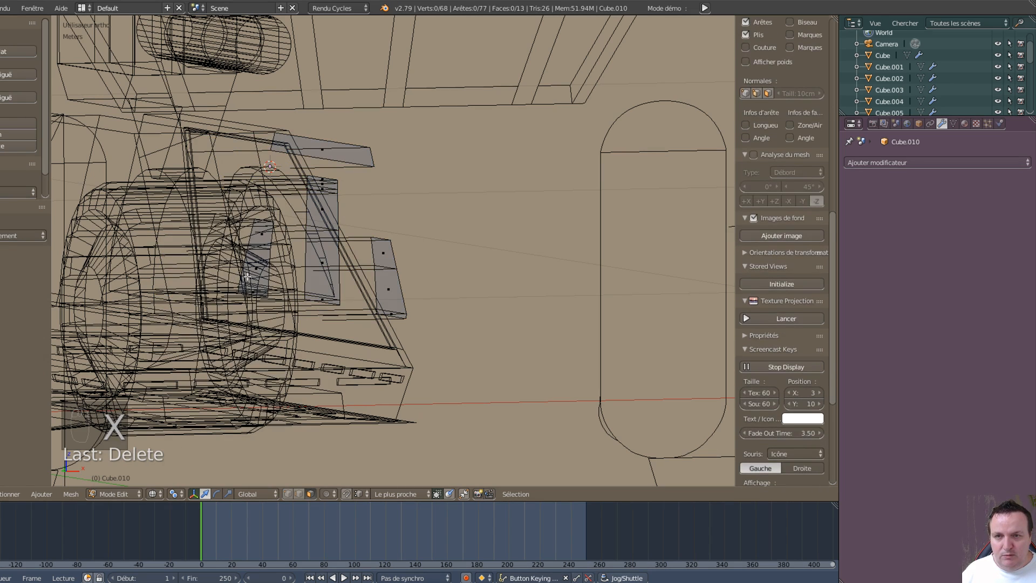
middle_drag(247, 277, 304, 326)
middle_drag(295, 323, 329, 294)
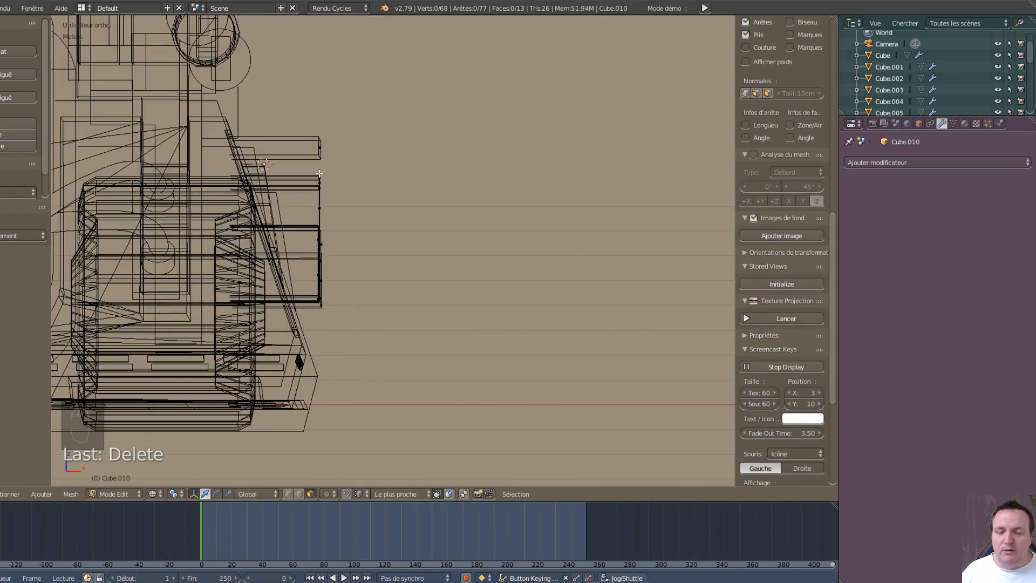
middle_drag(319, 173, 371, 196)
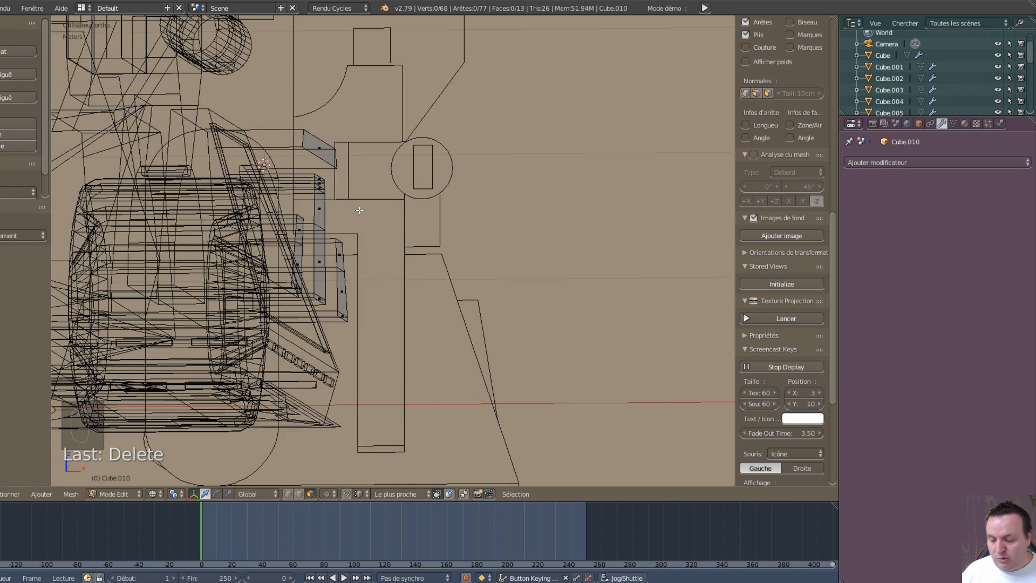
key(ctrl+z)
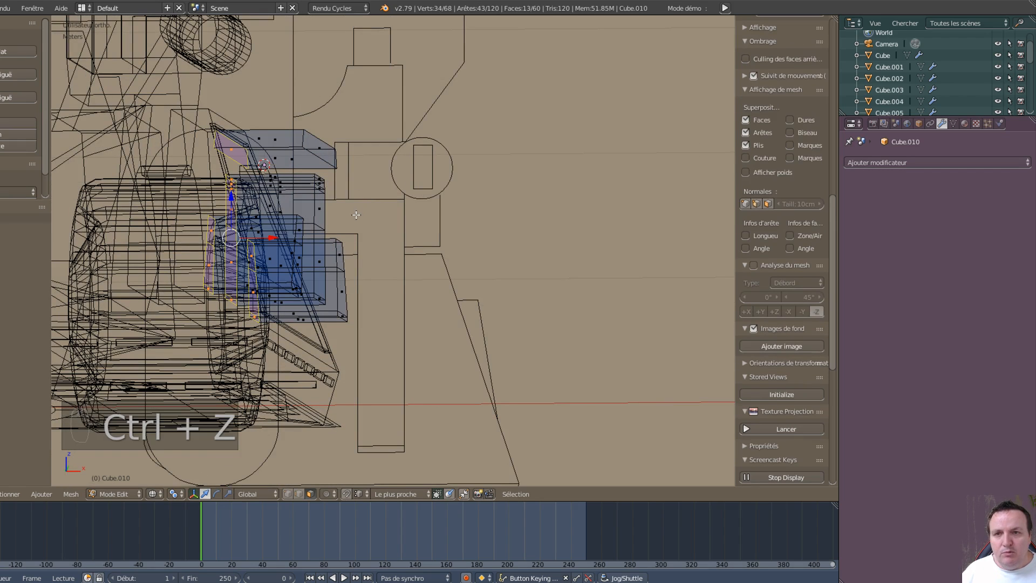
Step: Delete the selected inner faces of the blocks using the Faces deletion option
scroll(356, 214, up, 3)
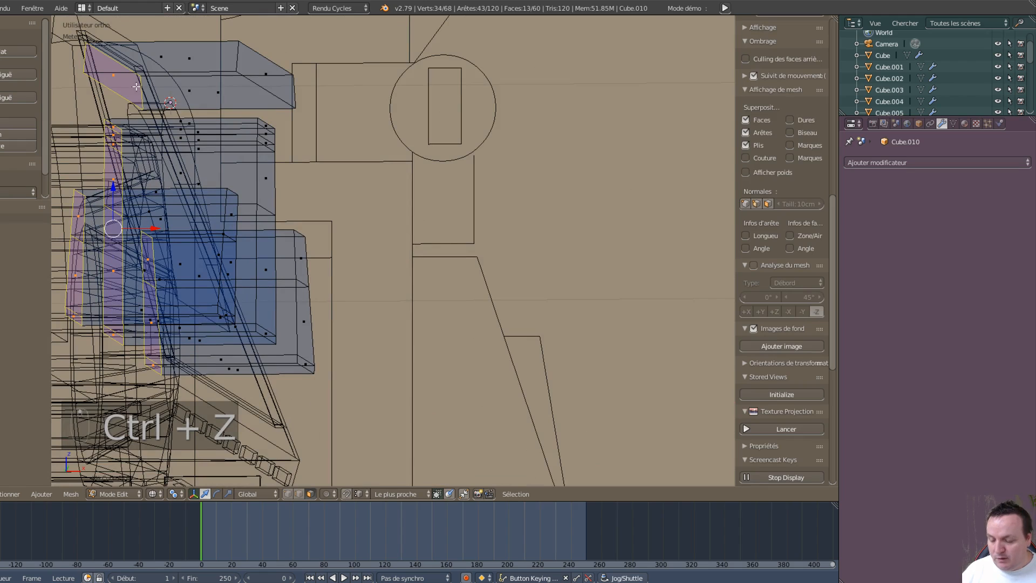
key(x)
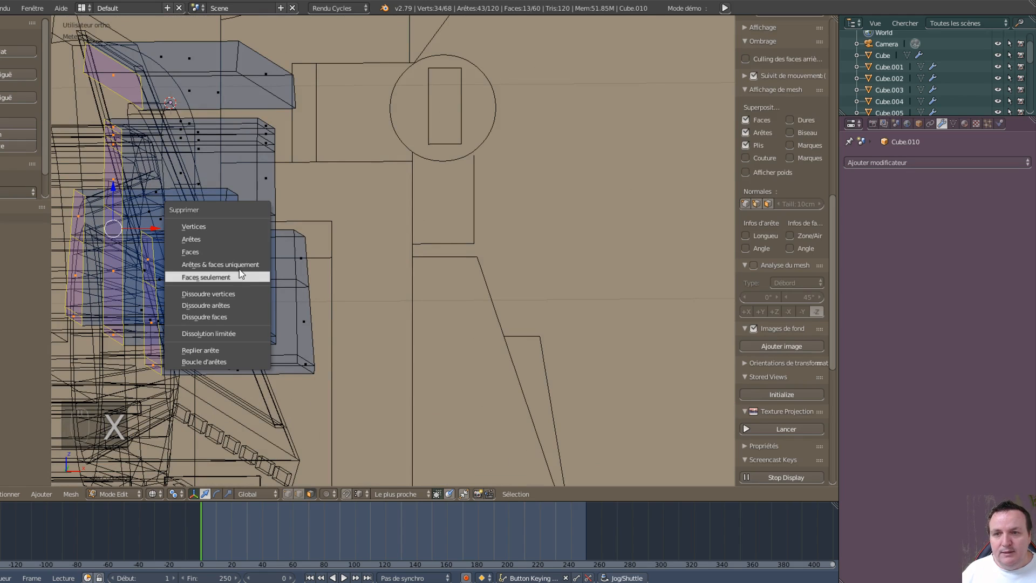
click(216, 250)
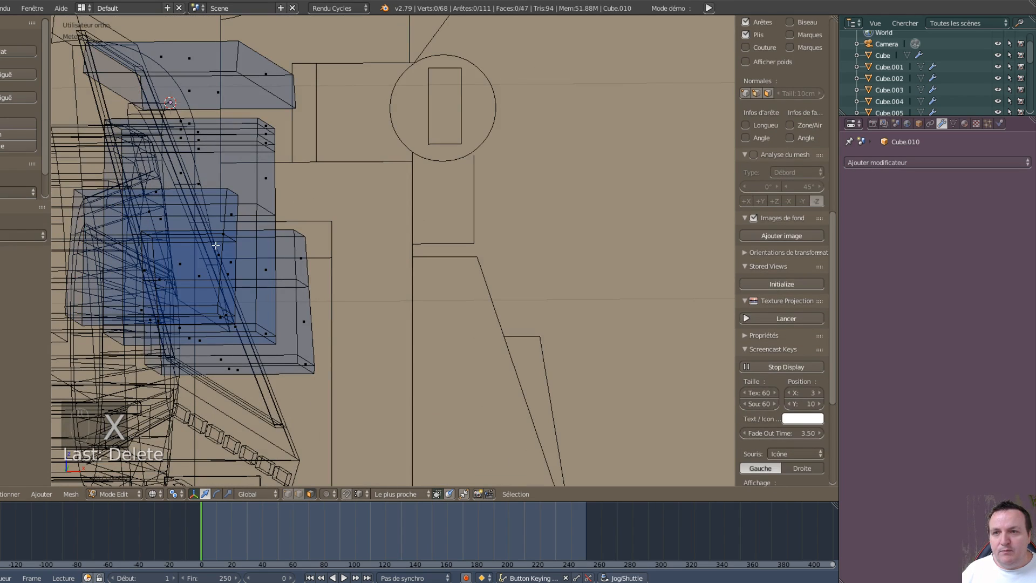
middle_drag(315, 194, 210, 57)
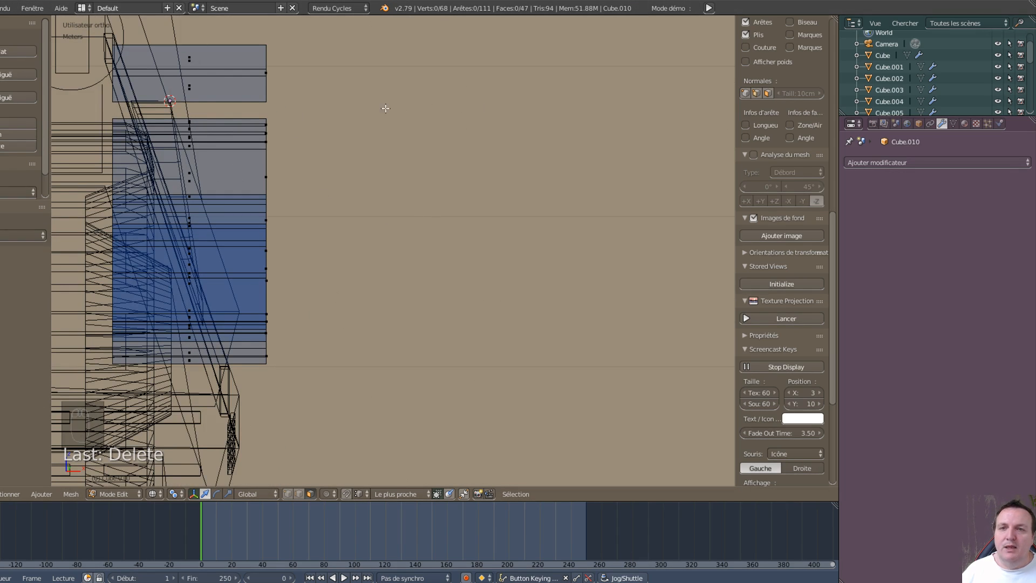
Step: Show the mesh in front view and switch the mesh selection mode to Vertex
key(KP_1)
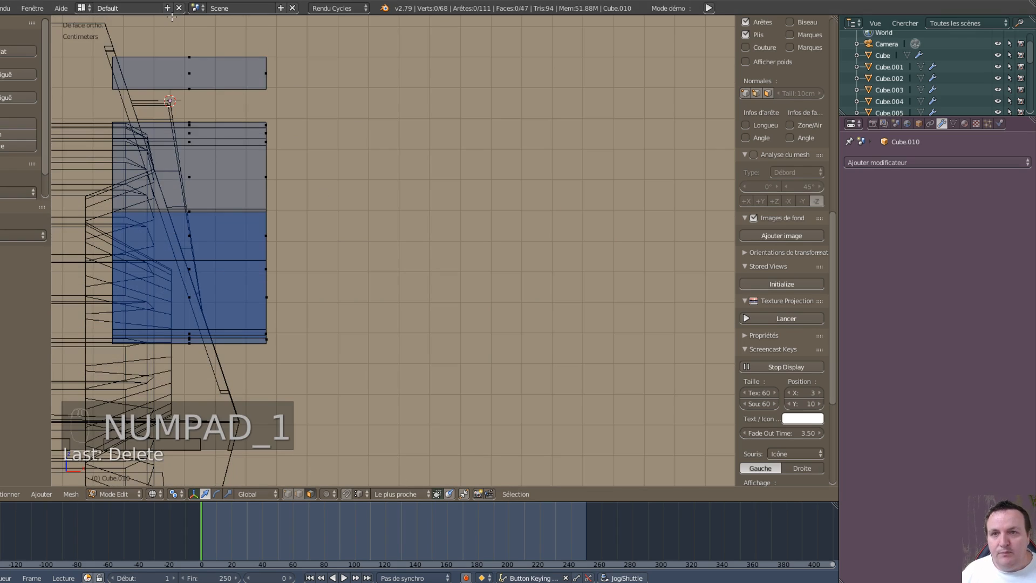
key(ctrl+Tab)
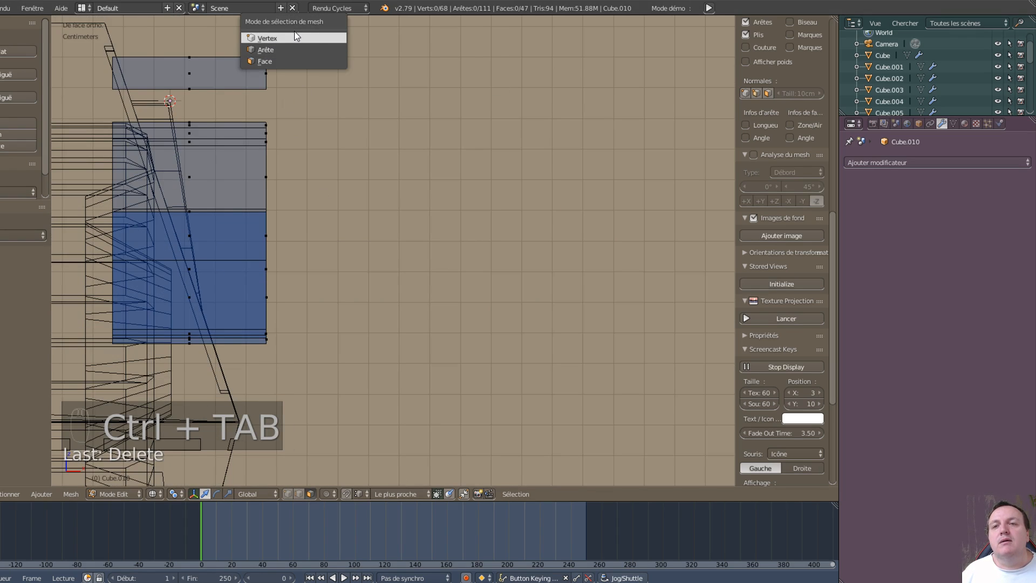
click(296, 50)
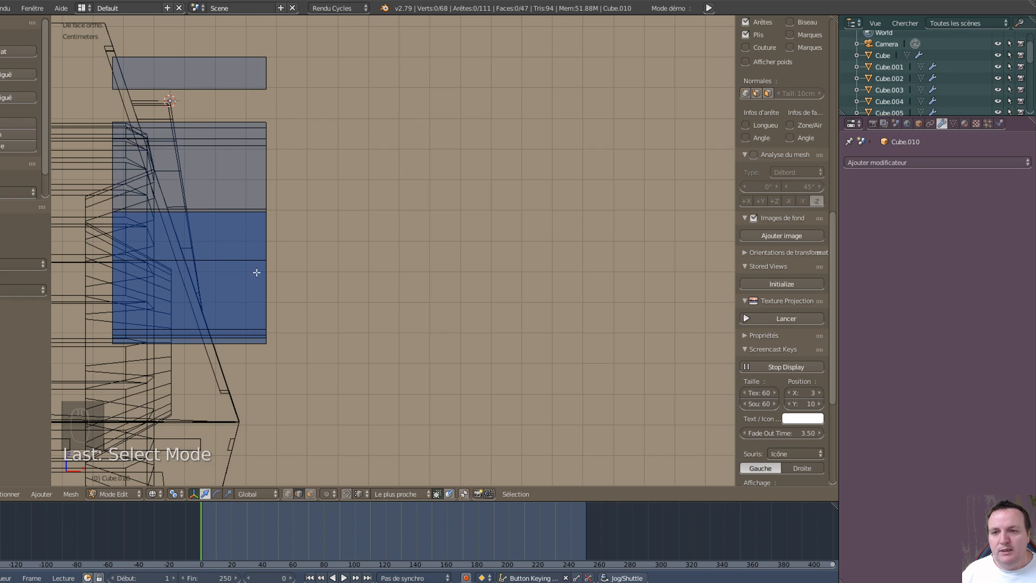
key(ctrl+Tab)
click(289, 50)
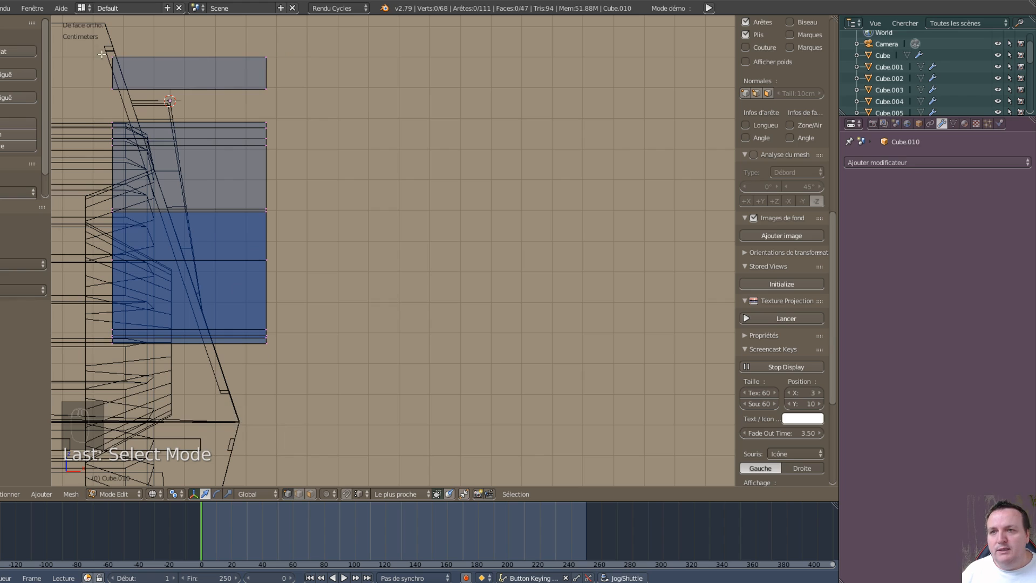
drag(126, 38, 136, 70)
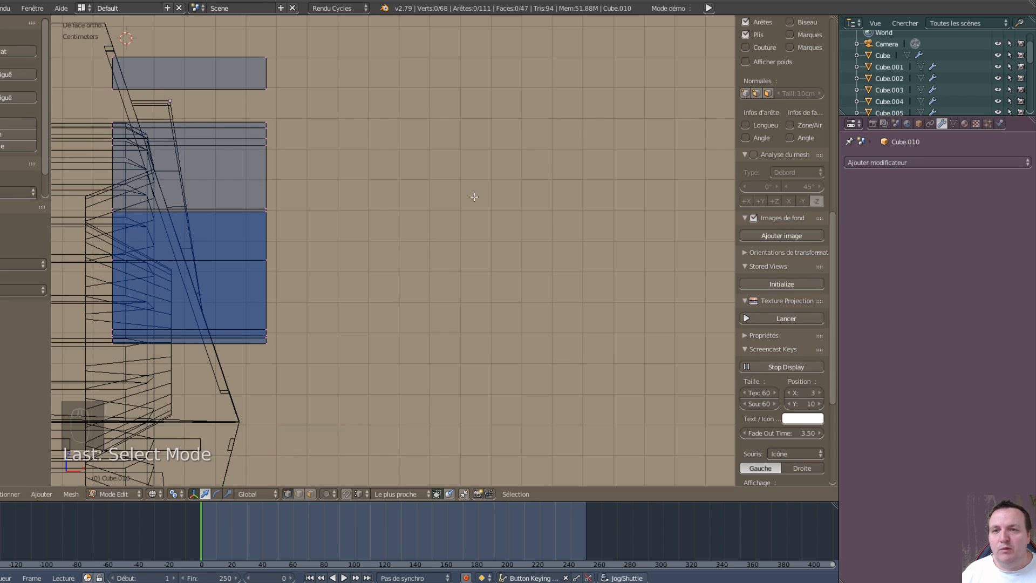
Step: Circle-select the outer-face vertices of the central block, removing the neighbouring side block's vertices from the selection
middle_drag(480, 197, 426, 203)
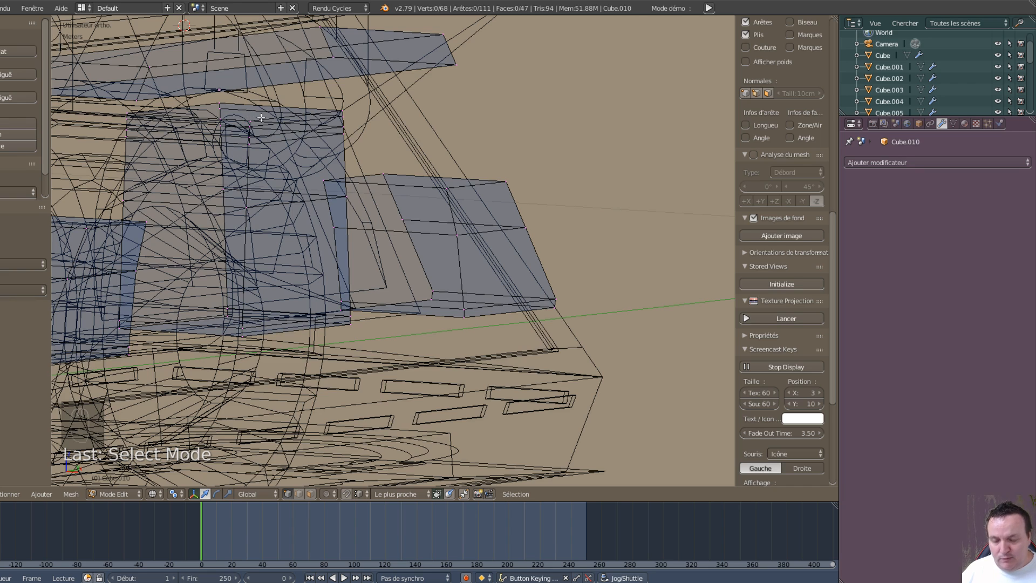
key(c)
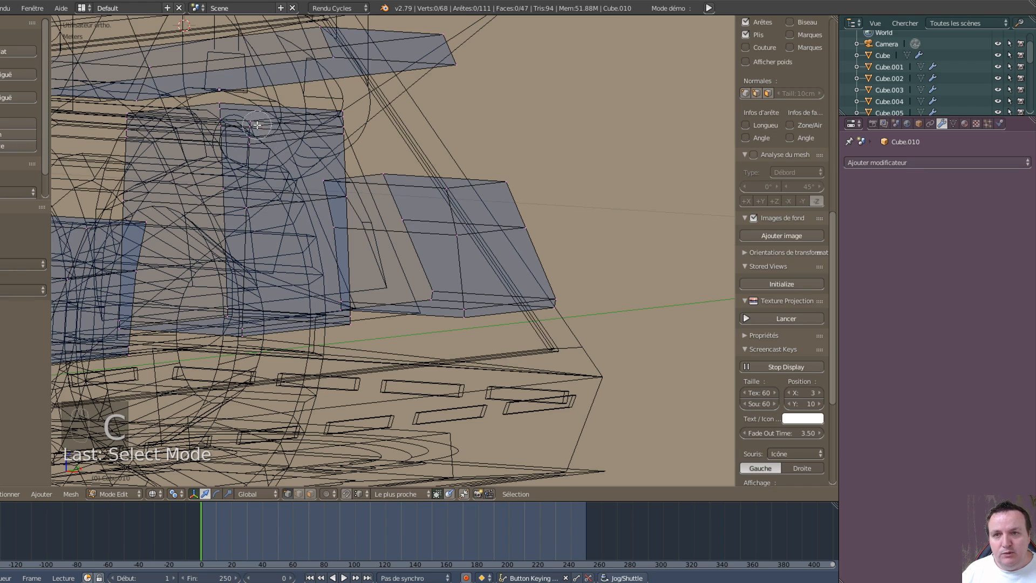
mouse_move(263, 129)
mouse_down()
mouse_move(330, 111)
mouse_move(334, 128)
mouse_move(254, 143)
mouse_move(259, 178)
mouse_move(331, 173)
mouse_move(345, 323)
mouse_move(242, 339)
mouse_move(252, 294)
mouse_up()
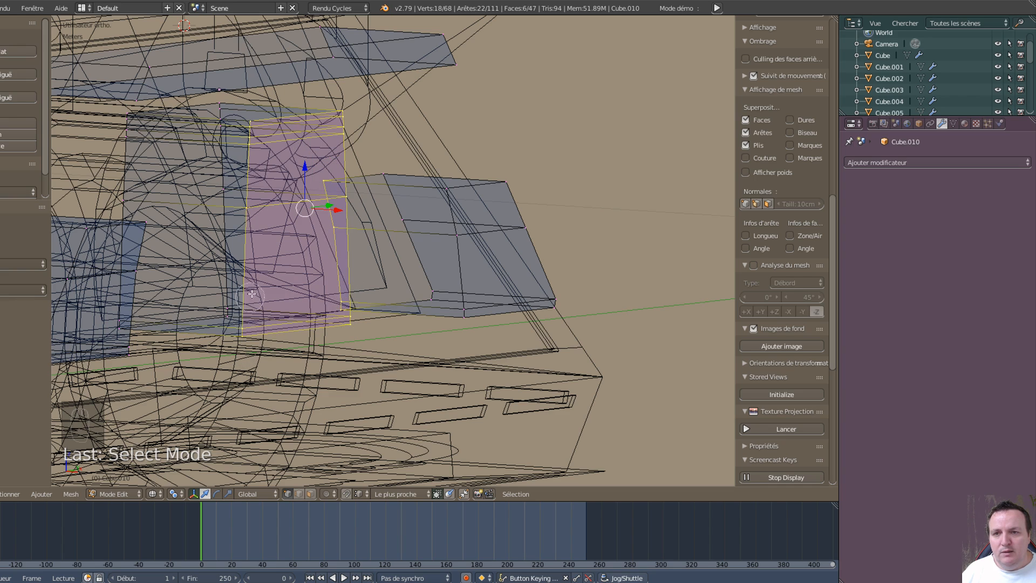
middle_click(319, 185)
middle_click(322, 221)
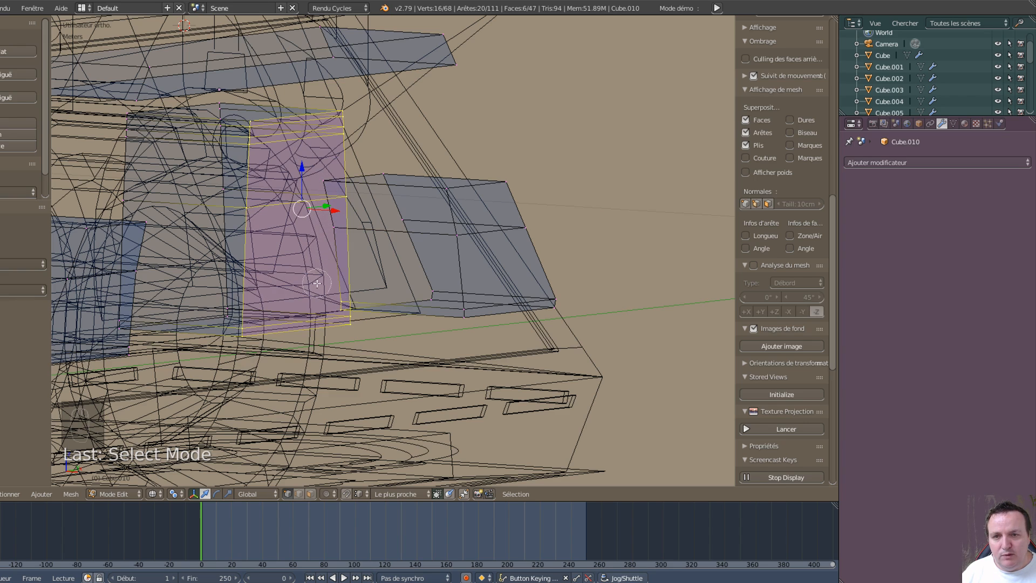
middle_click(332, 302)
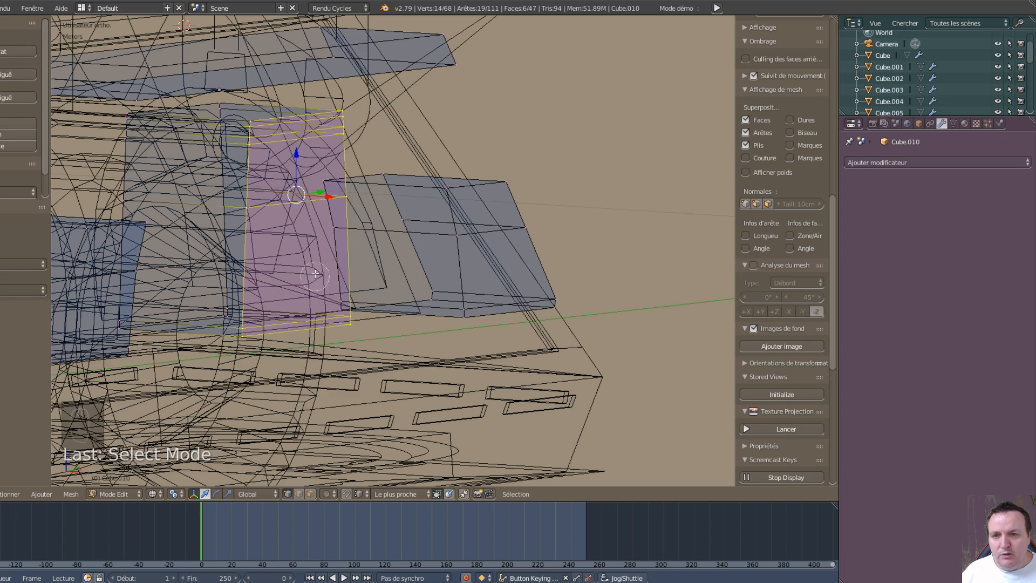
right_click(303, 231)
Step: Move the central block's outer vertices about -1.73 cm along X to the foot's sloped surface in front view
middle_drag(367, 308, 377, 231)
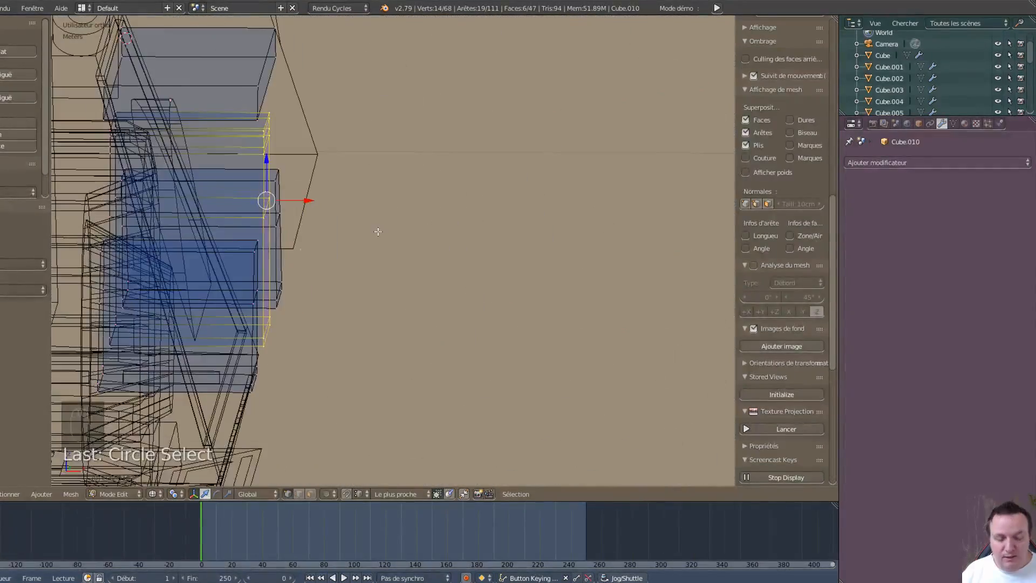
key(KP_1)
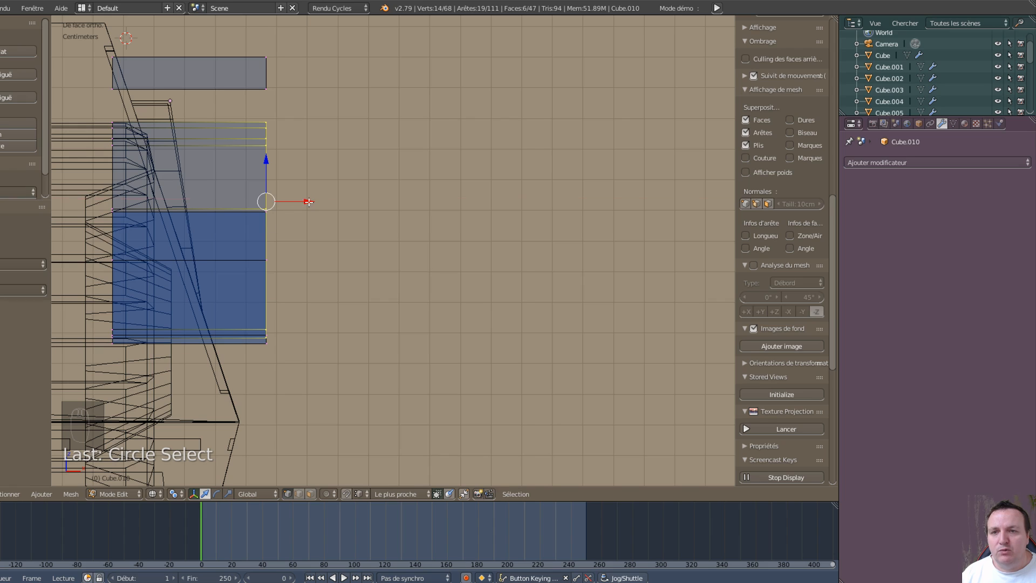
drag(308, 202, 256, 217)
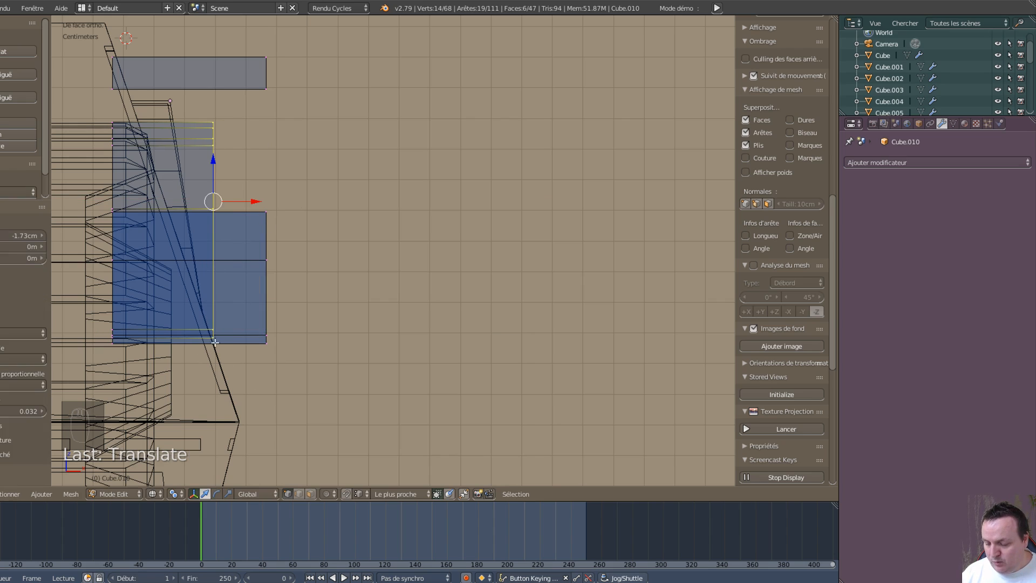
Step: Deselect the central block's lowest outer vertices and move the remaining ones about -0.751 mm along X
key(c)
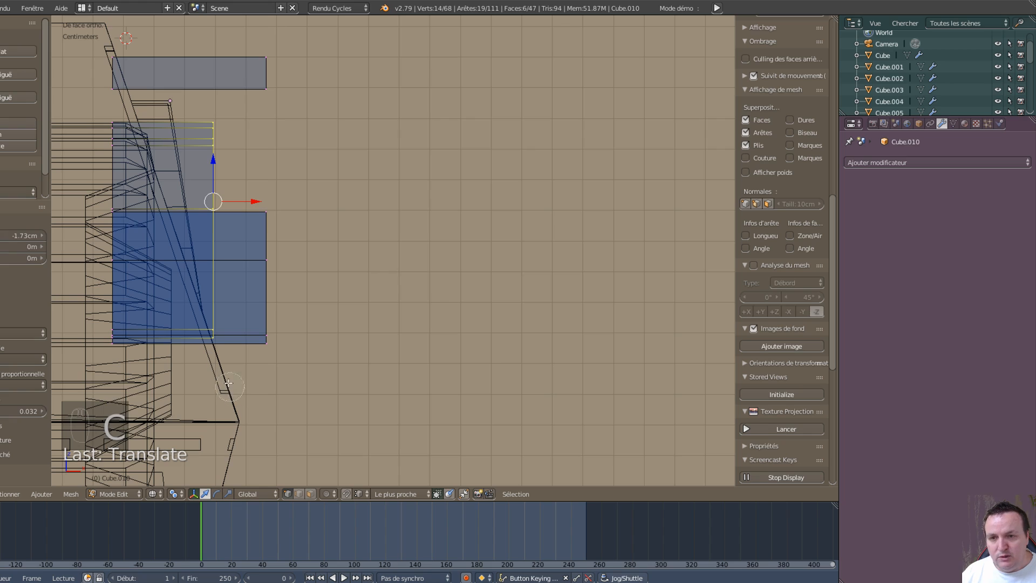
middle_click(217, 344)
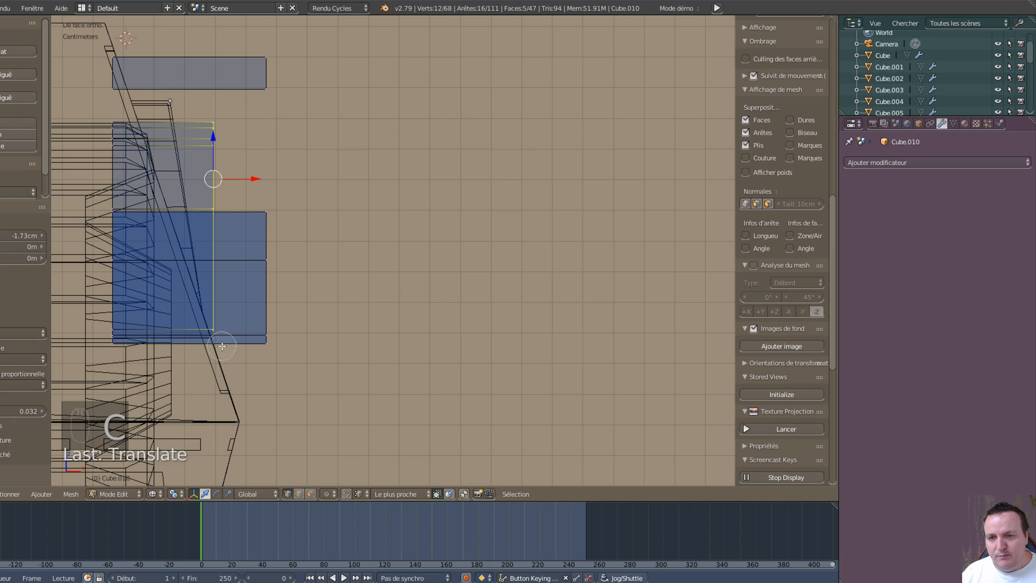
right_click(359, 273)
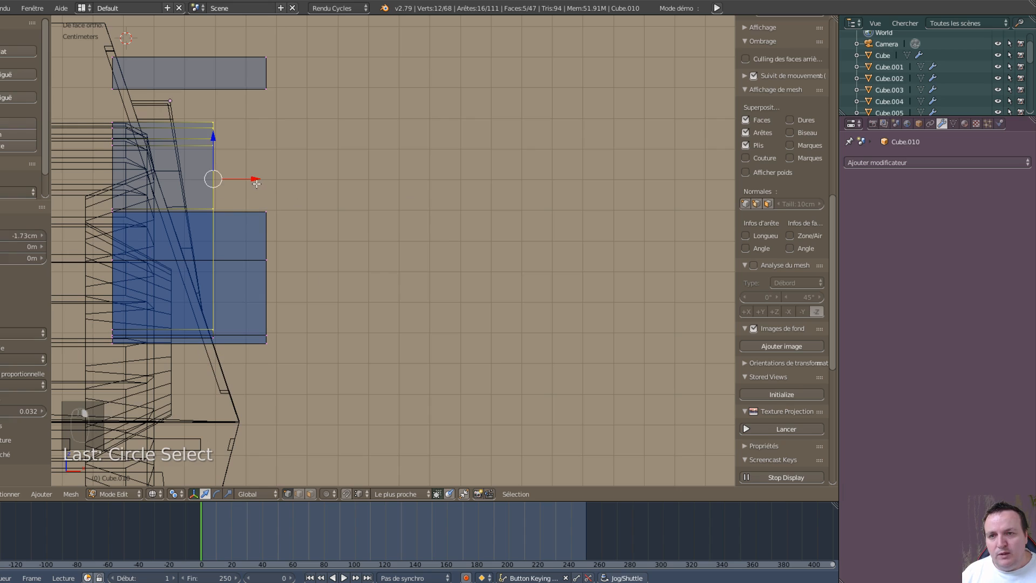
drag(255, 178, 252, 178)
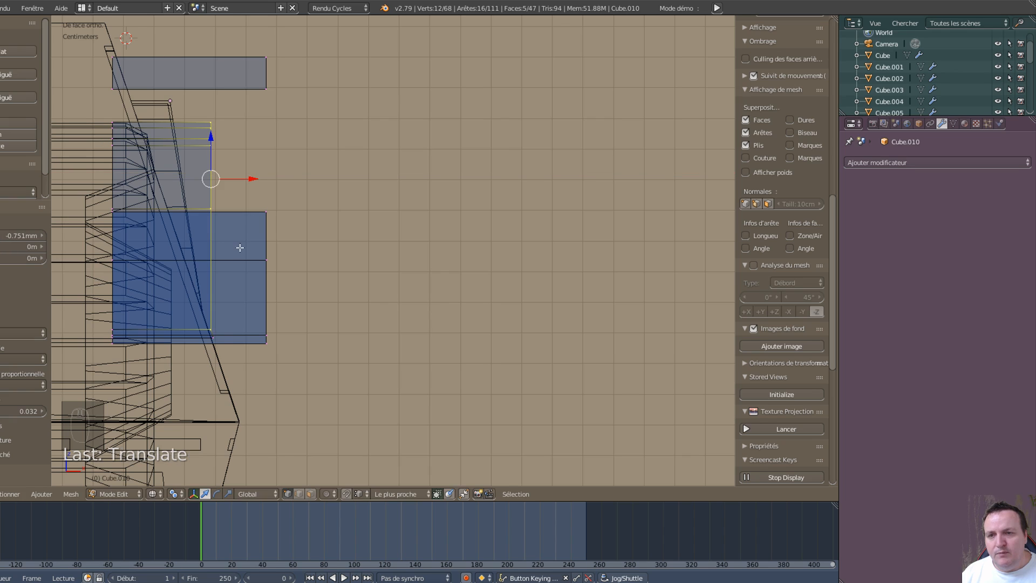
Step: Deselect the next lowest pair of outer vertices and move the remaining ones about -6.01 mm along X
key(c)
middle_click(216, 335)
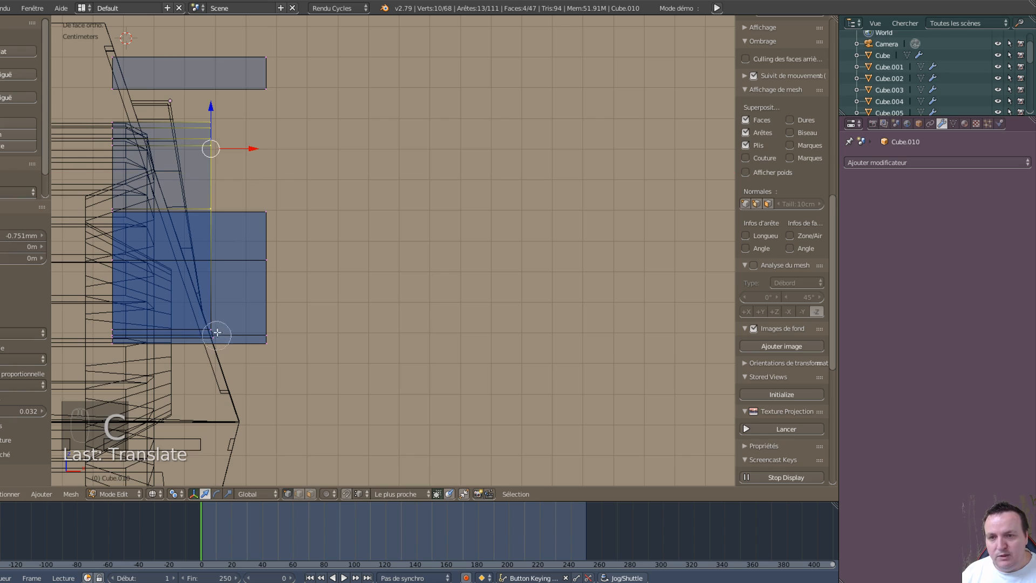
right_click(272, 144)
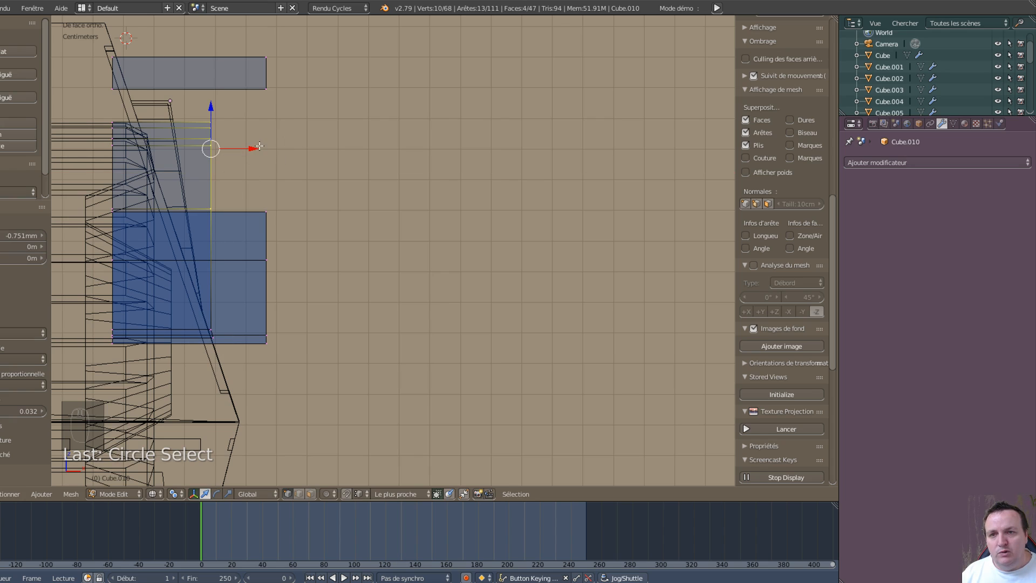
key(g)
key(x)
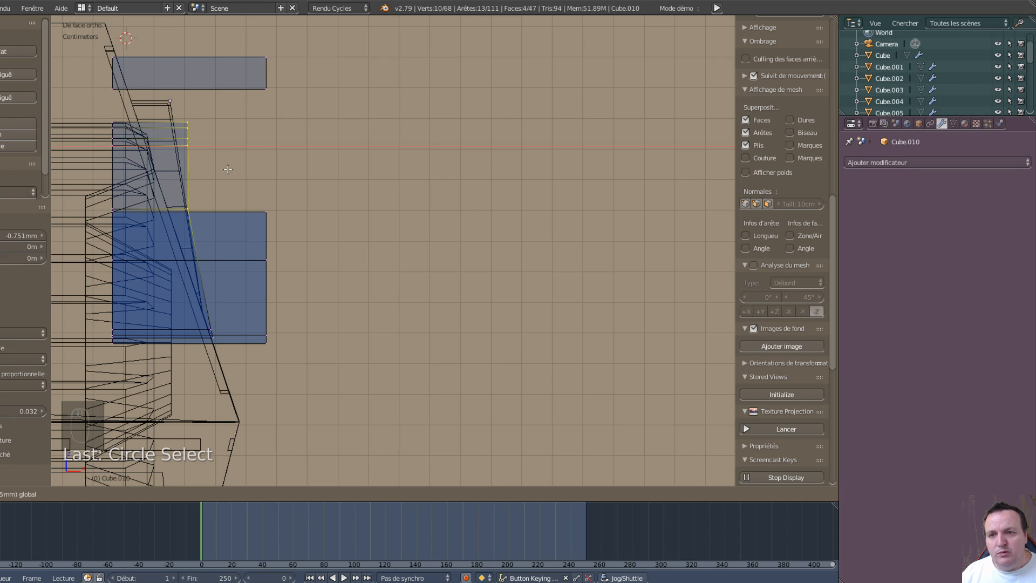
click(232, 172)
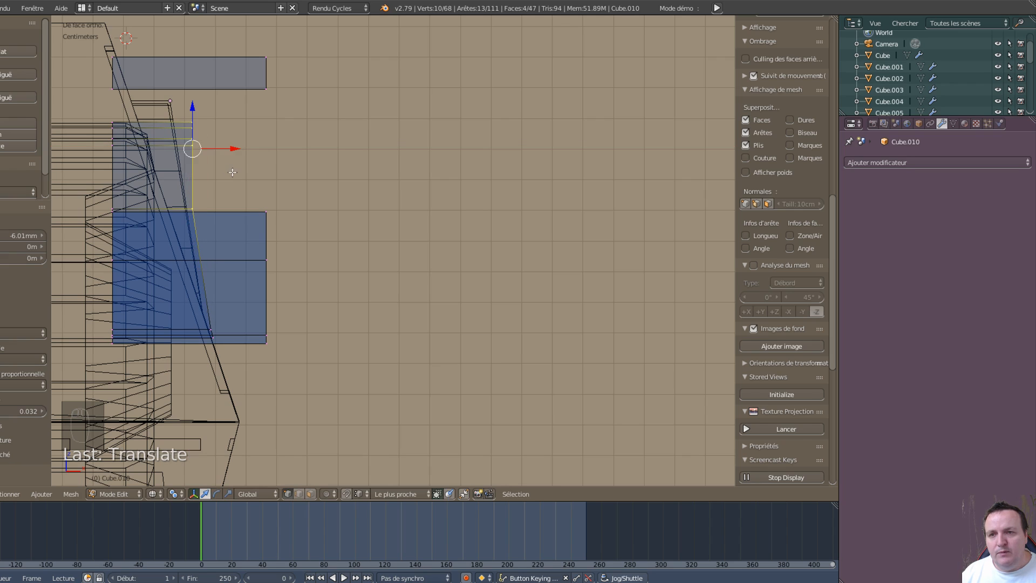
Step: Deselect the outer vertices at the slope's mid-height bend and move the remaining upper ones about -2.93 mm along X
key(c)
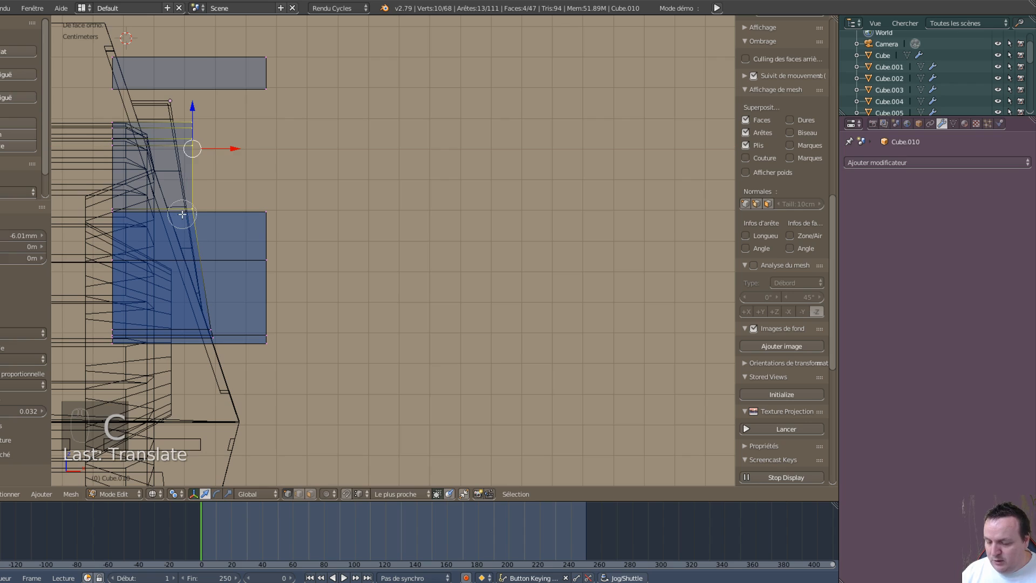
middle_click(184, 216)
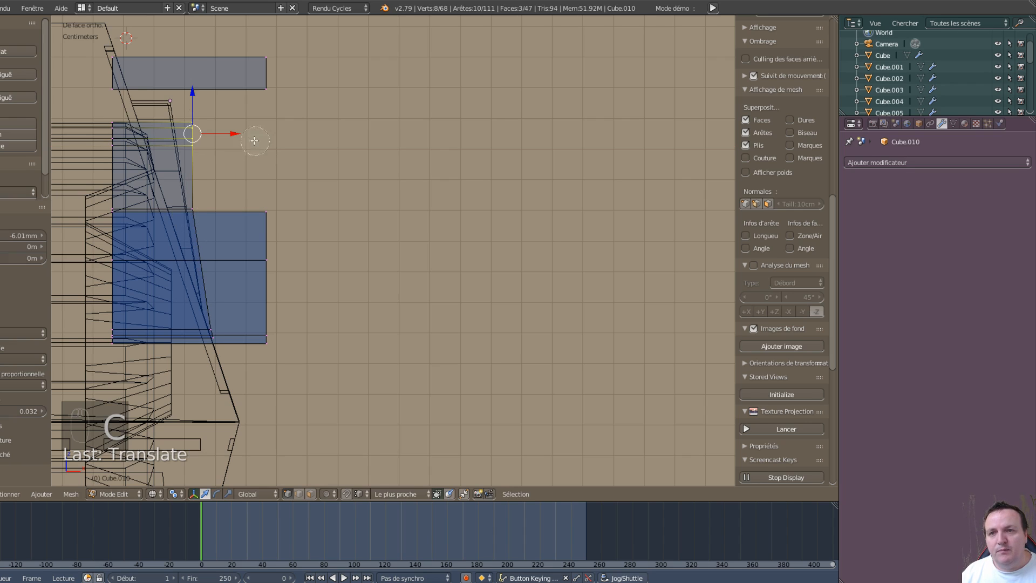
right_click(229, 123)
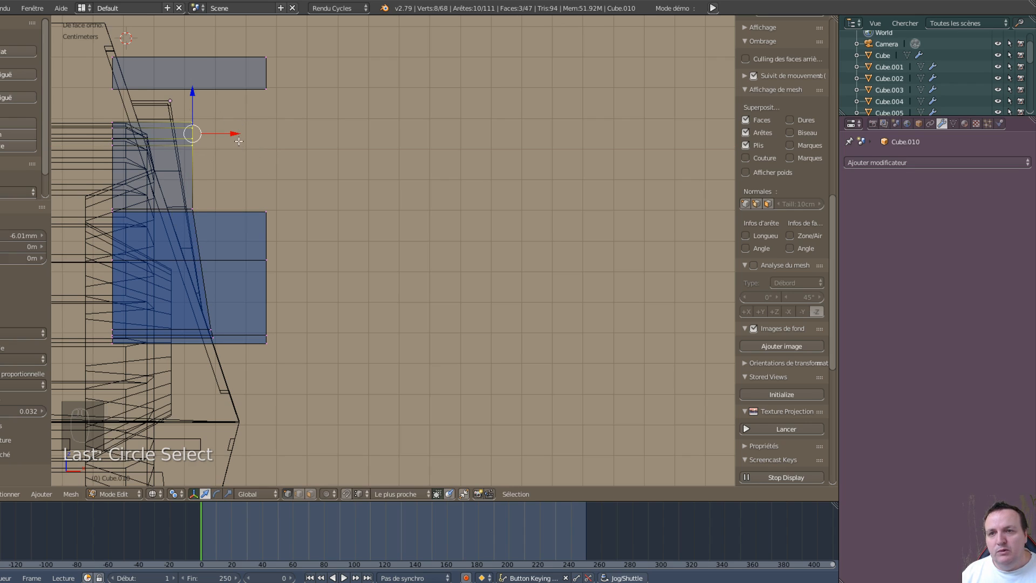
mouse_move(235, 134)
mouse_down()
mouse_move(216, 146)
mouse_move(243, 152)
mouse_move(233, 151)
mouse_up()
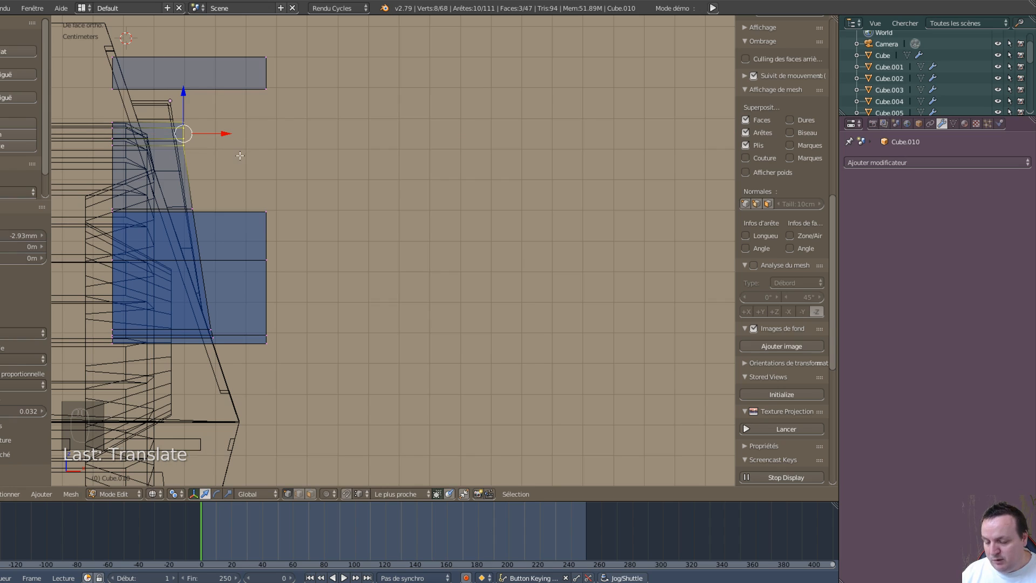
Step: Deselect the lowest pair of the selected upper vertices and move the remaining ones about 0.131 mm along Z
key(c)
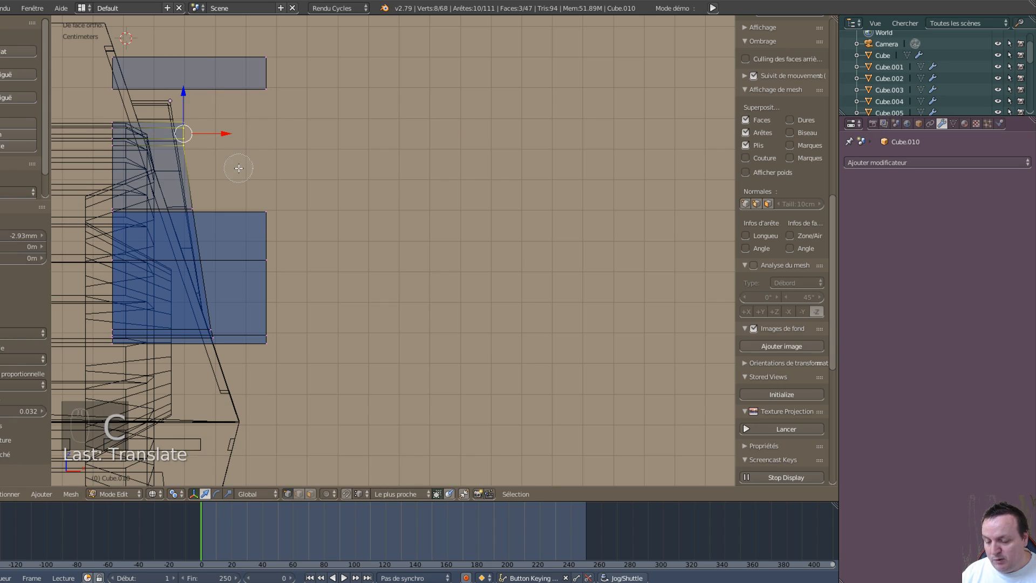
middle_click(190, 154)
right_click(191, 155)
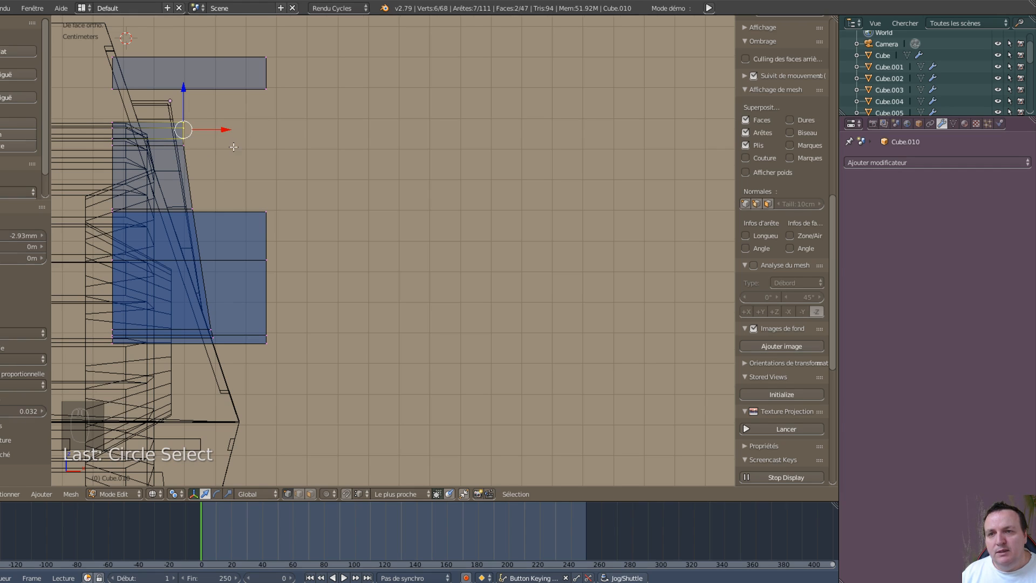
scroll(233, 147, up, 4)
shift+middle_drag(207, 183, 555, 372)
scroll(397, 300, up, 4)
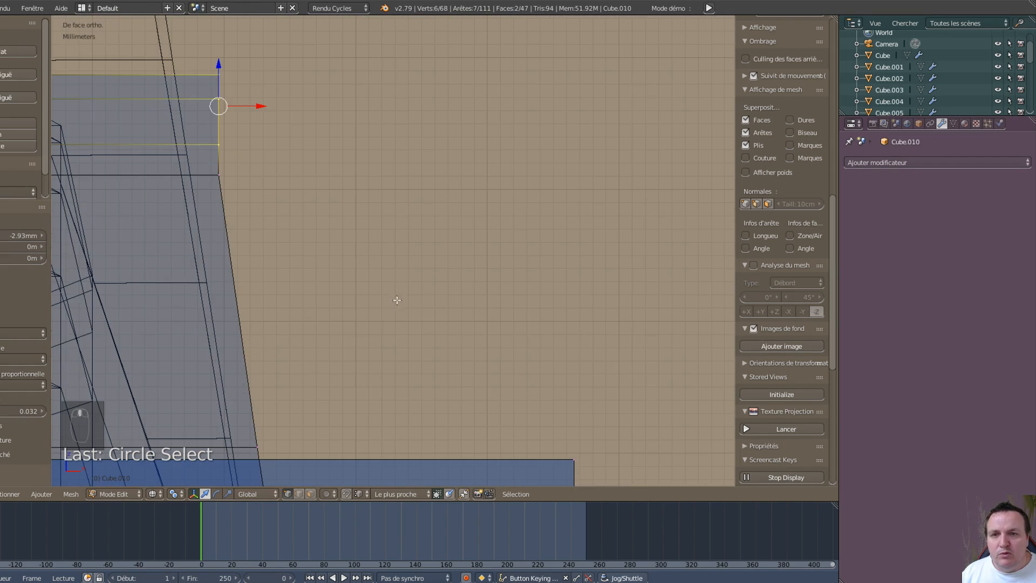
key(c)
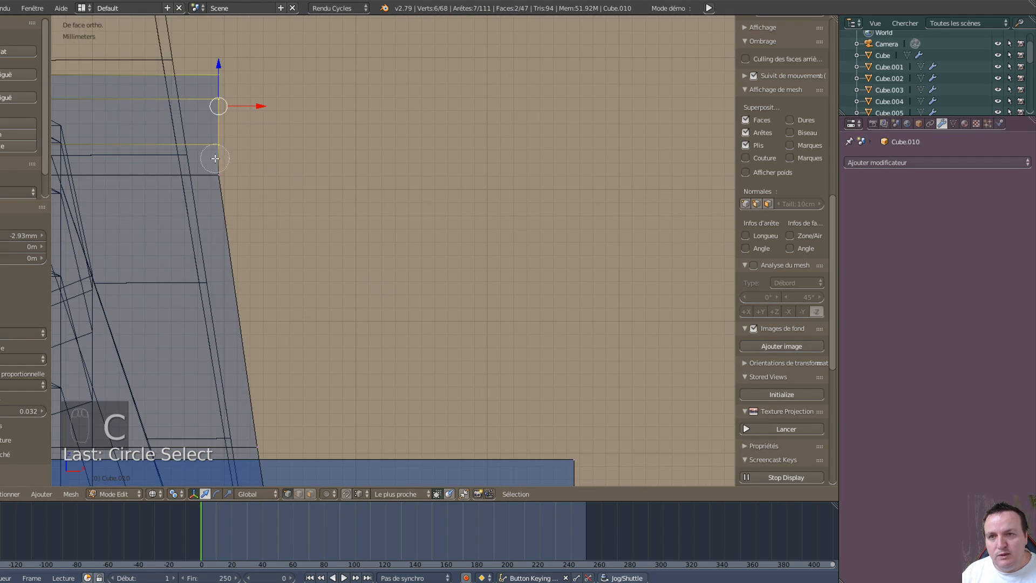
right_click(223, 139)
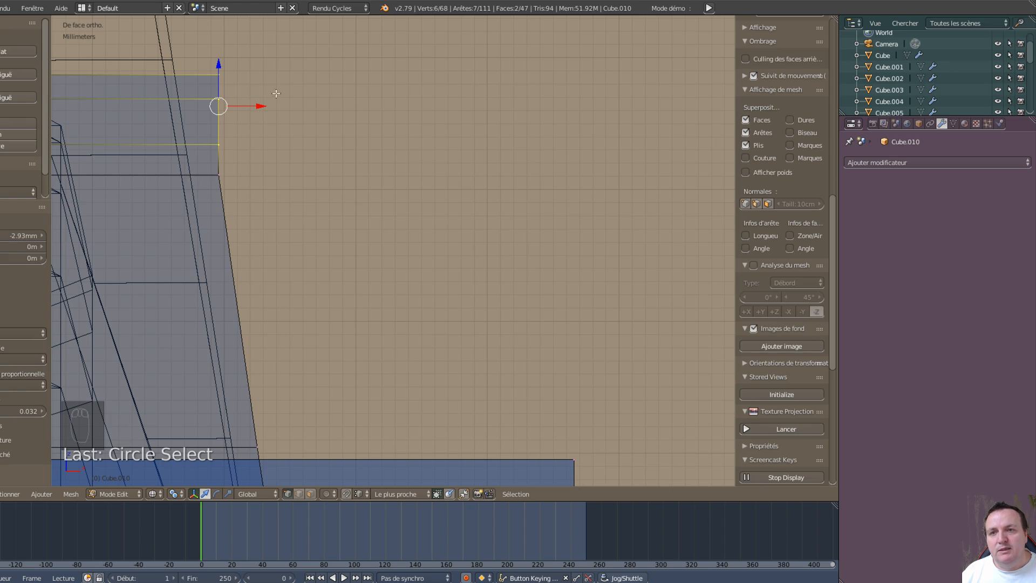
shift+drag(261, 105, 264, 107)
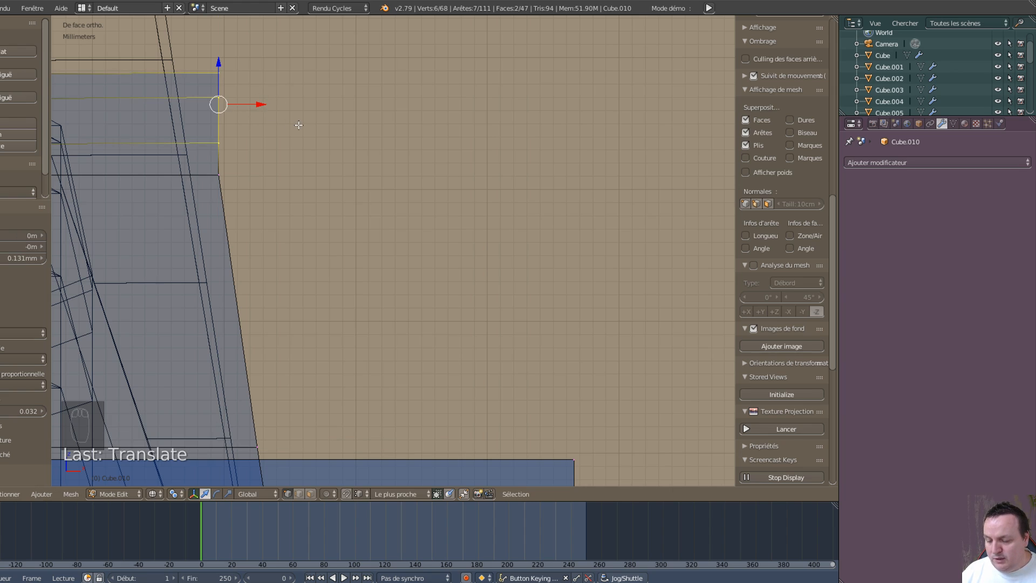
Step: Undo the last Z move and shift the selected upper outer vertices about -0.358 mm along X
key(ctrl+z)
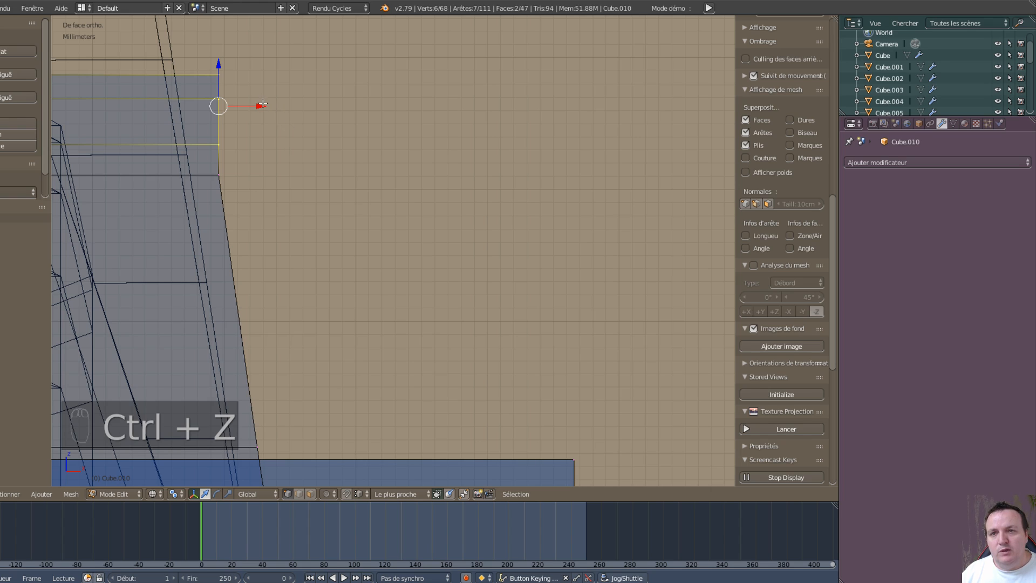
drag(259, 106, 316, 99)
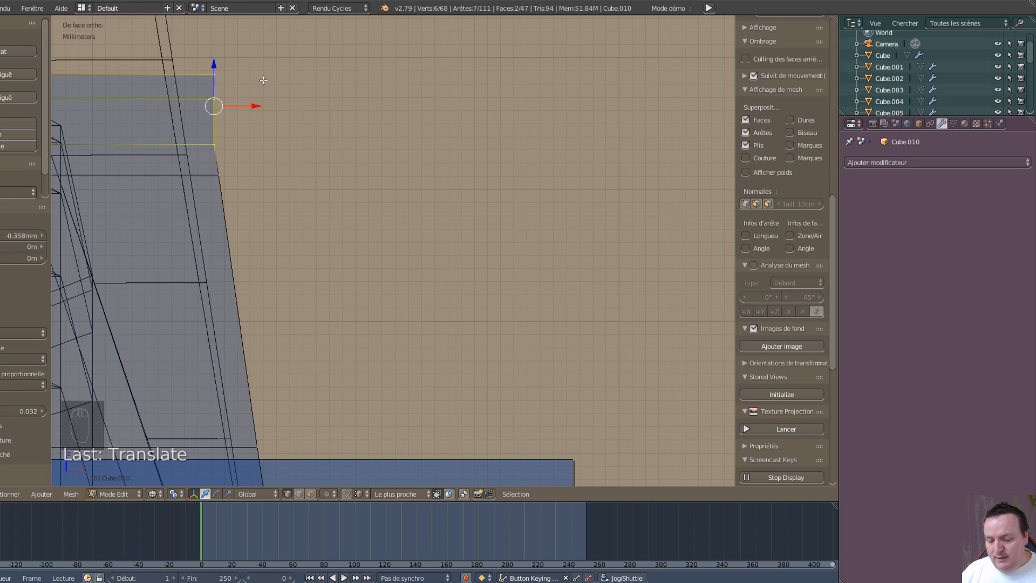
Step: Deselect the lowest pair of the six upper outer vertices and move the other four about -0.468 mm along X
key(c)
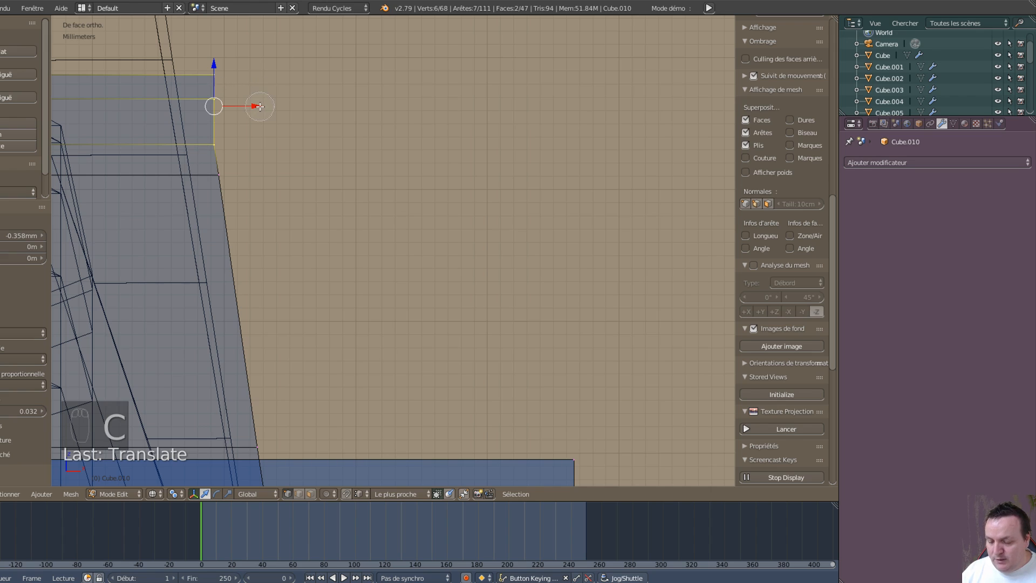
middle_click(218, 136)
right_click(232, 111)
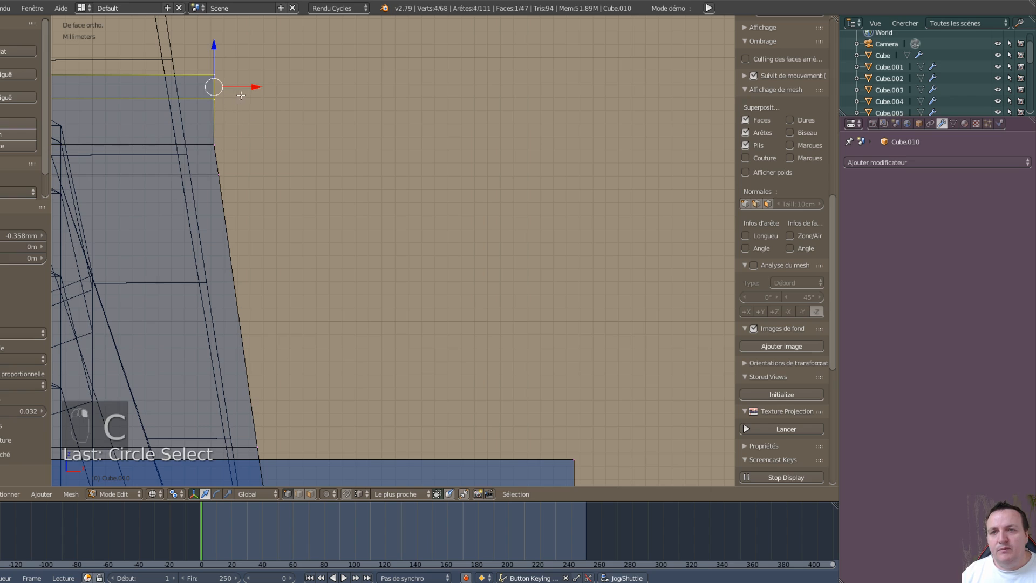
key(g)
key(x)
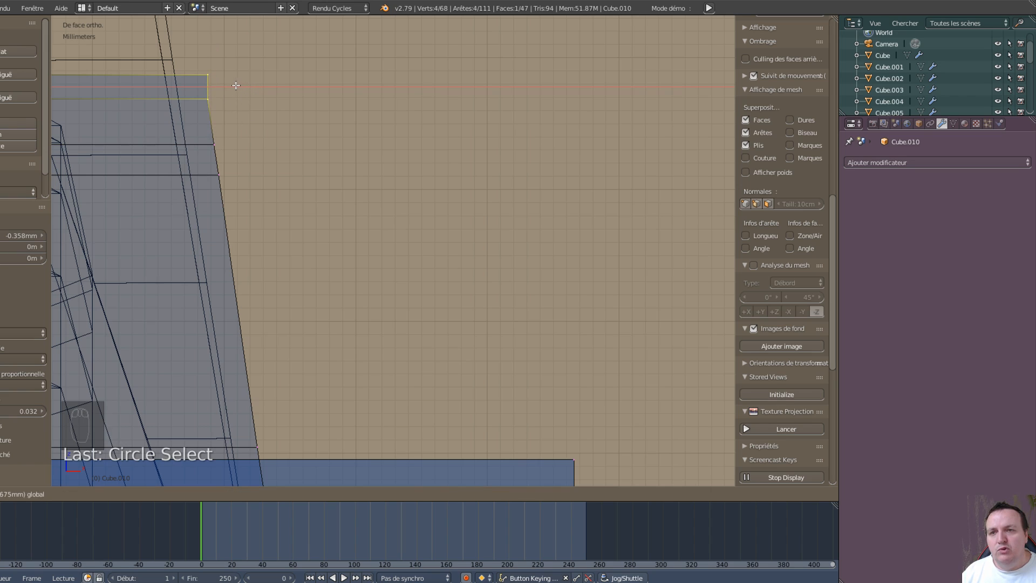
click(235, 85)
Step: Deselect the lower pair of the four remaining vertices and move the topmost pair about -0.188 mm along X
key(c)
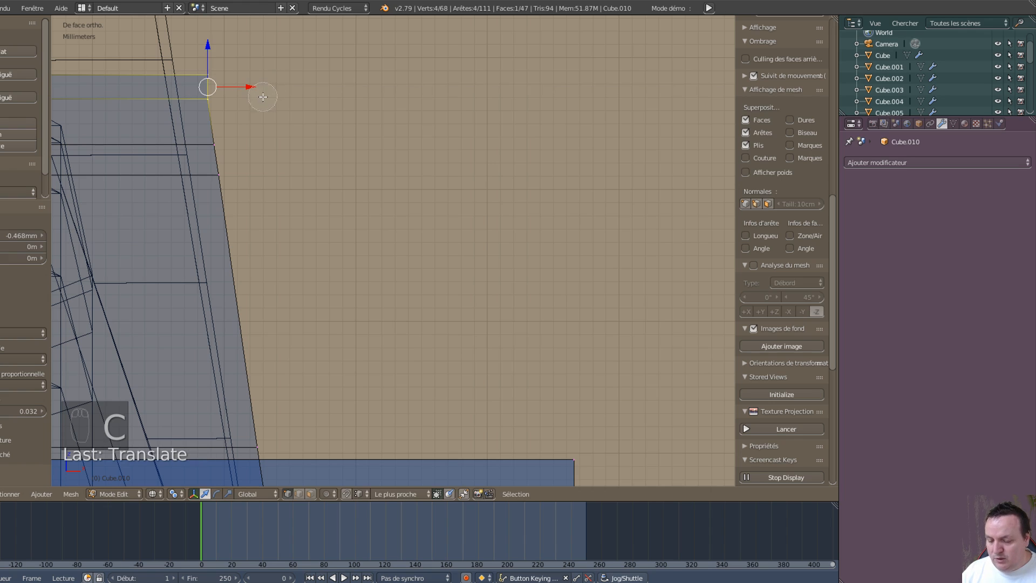
middle_click(205, 109)
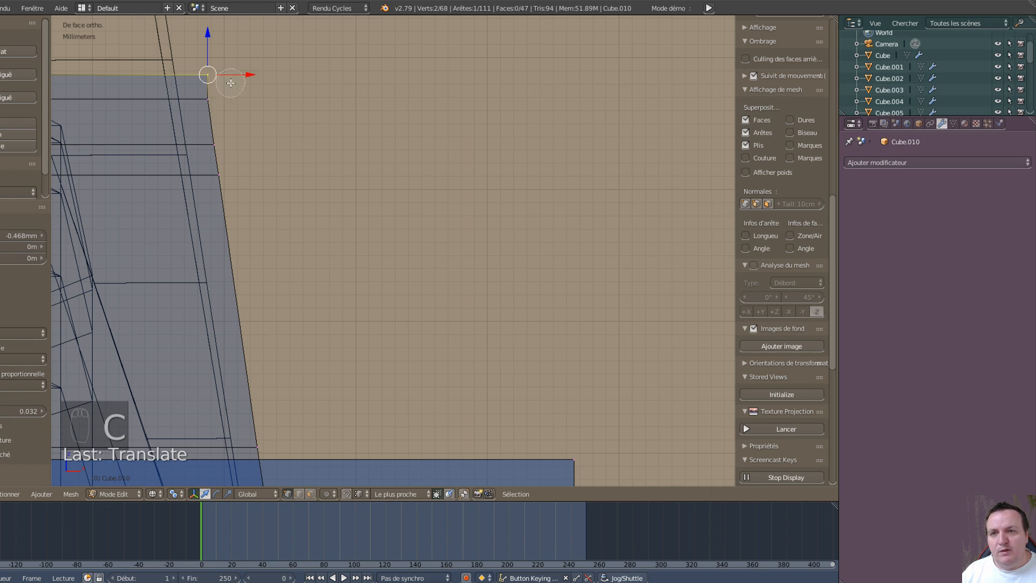
right_click(241, 73)
key(g)
key(x)
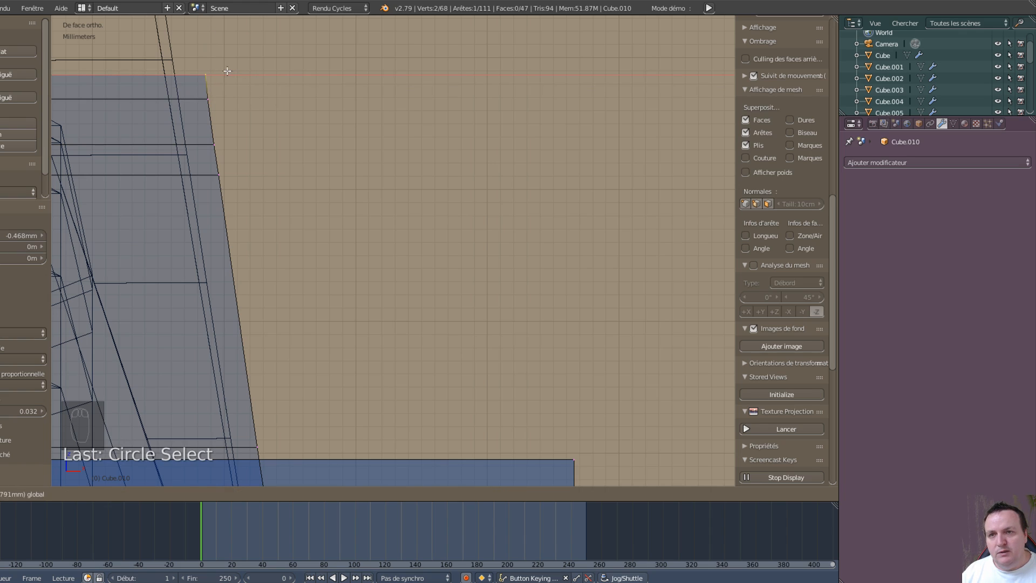
click(226, 71)
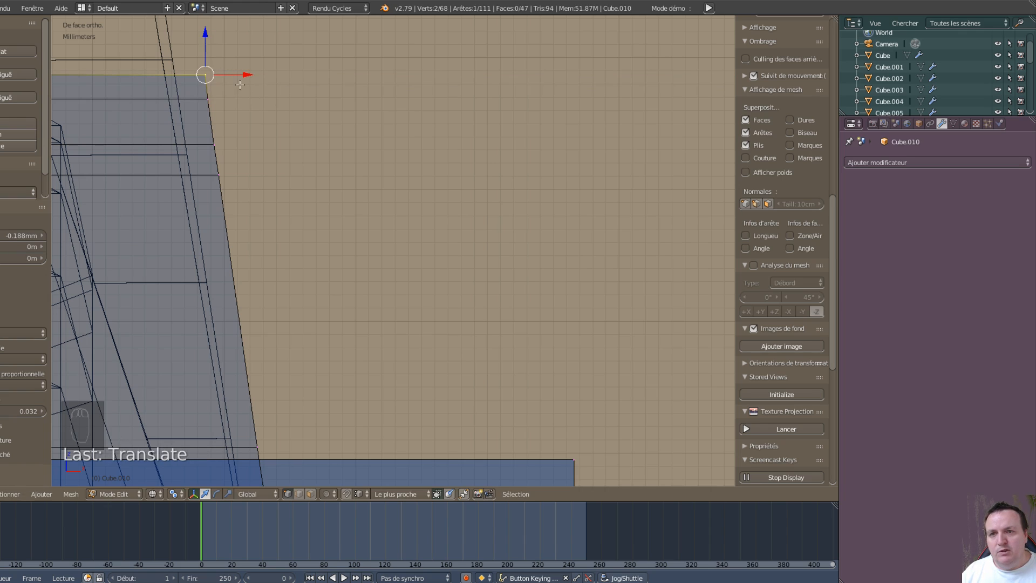
Step: Set mesh selection to faces and change the viewport shading from wireframe to solid
scroll(395, 203, down, 3)
scroll(477, 276, down, 2)
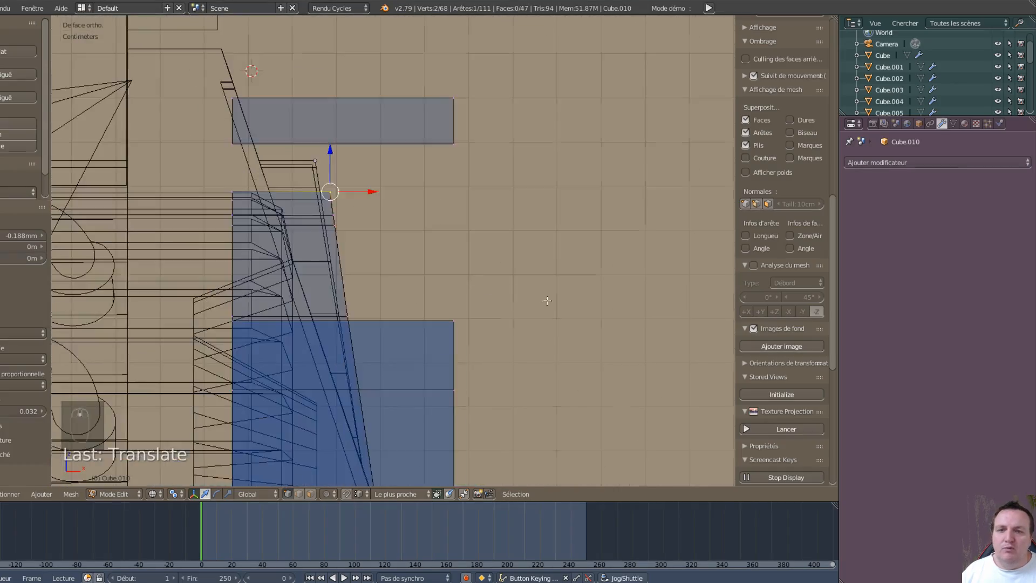
middle_drag(546, 298, 400, 298)
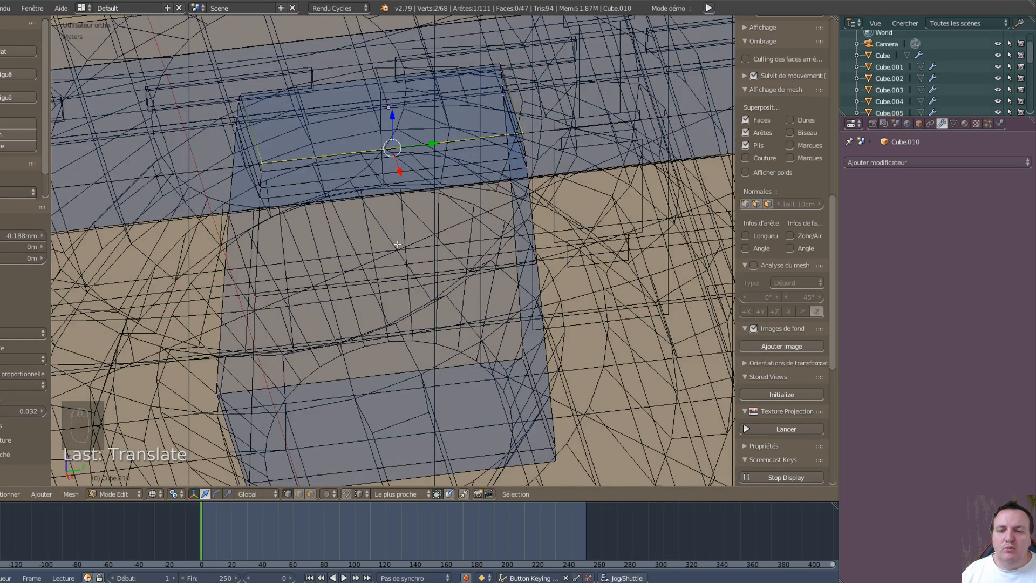
scroll(405, 248, down, 3)
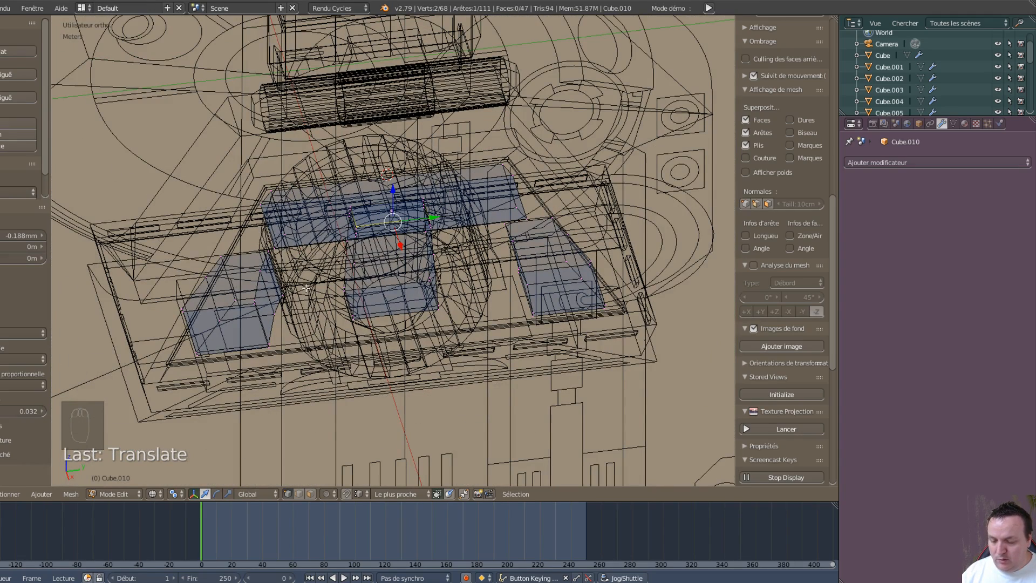
key(ctrl+Tab)
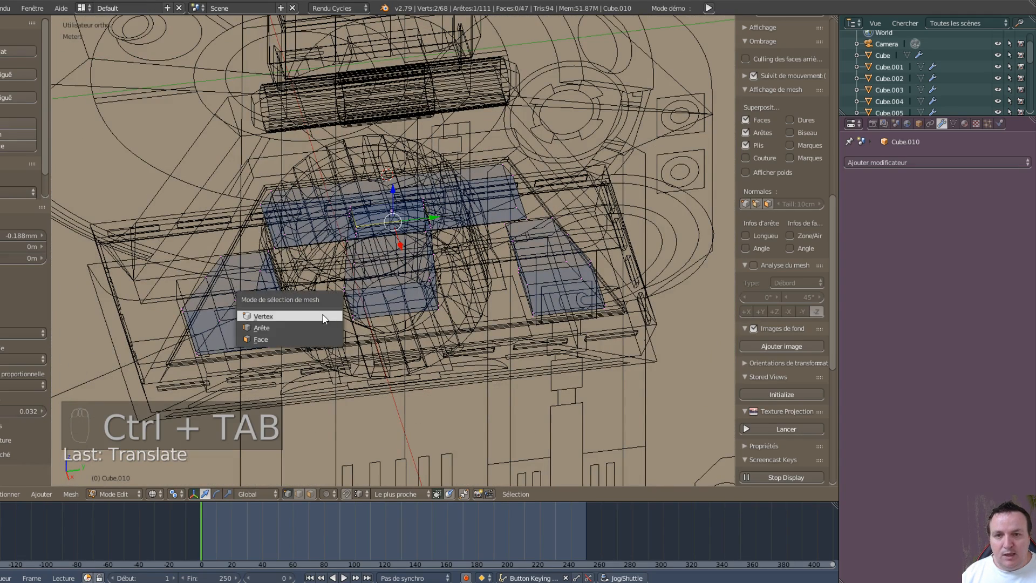
click(276, 338)
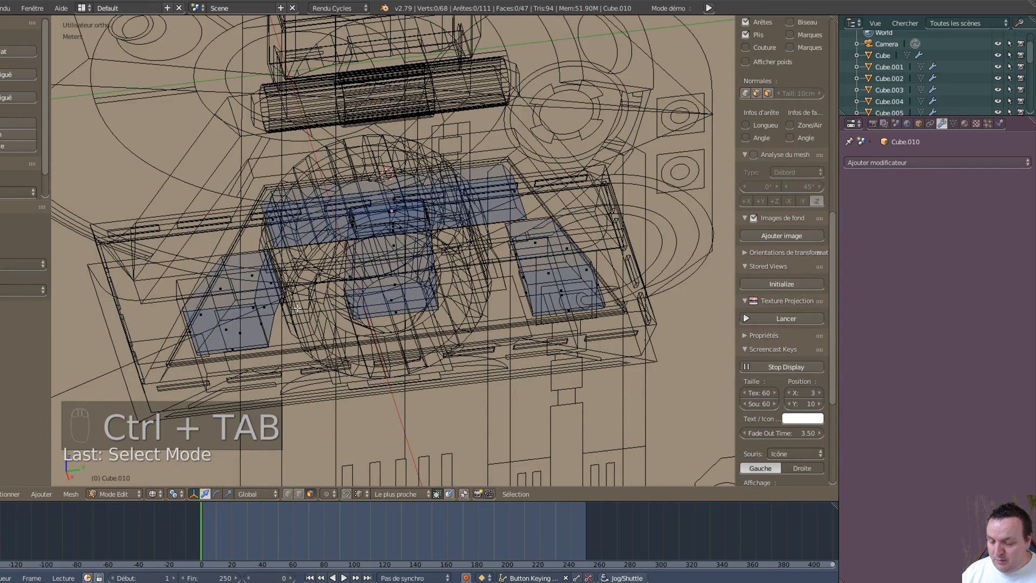
key(z)
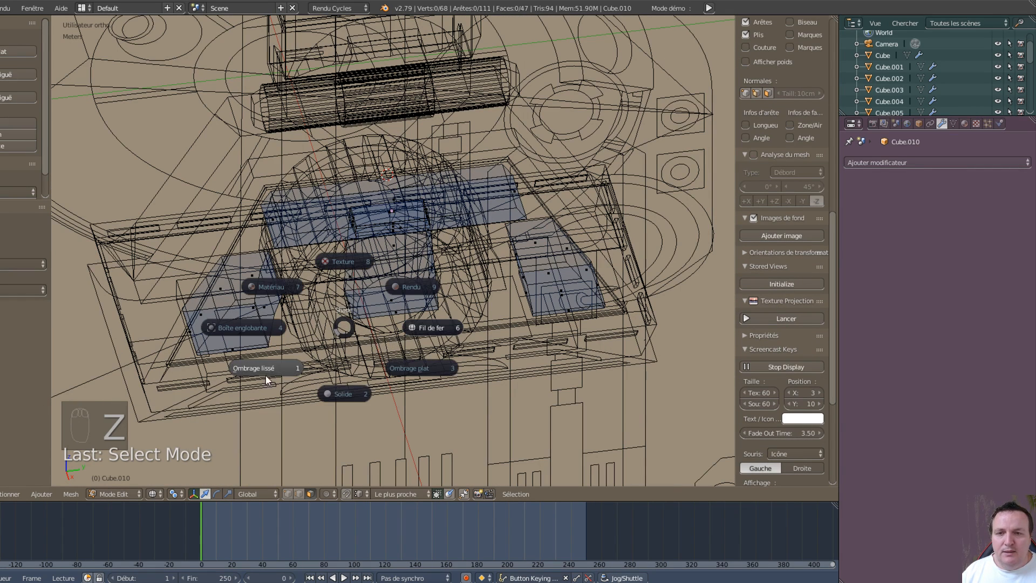
click(350, 400)
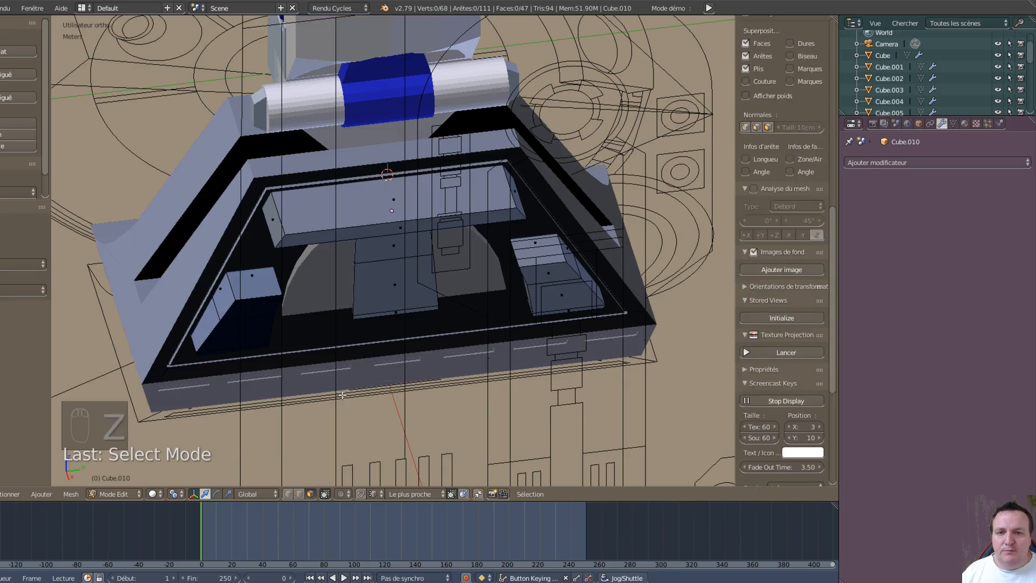
Step: Extrude the central block's narrow band second from the top, its large upper face and its lowest band about 0.783 mm along X
scroll(545, 324, up, 4)
scroll(545, 324, down, 4)
mouse_move(529, 279)
middle_down()
mouse_move(513, 264)
mouse_move(463, 301)
mouse_move(409, 278)
mouse_move(407, 340)
mouse_move(524, 254)
mouse_move(527, 265)
middle_up()
scroll(447, 279, up, 3)
scroll(448, 278, up, 2)
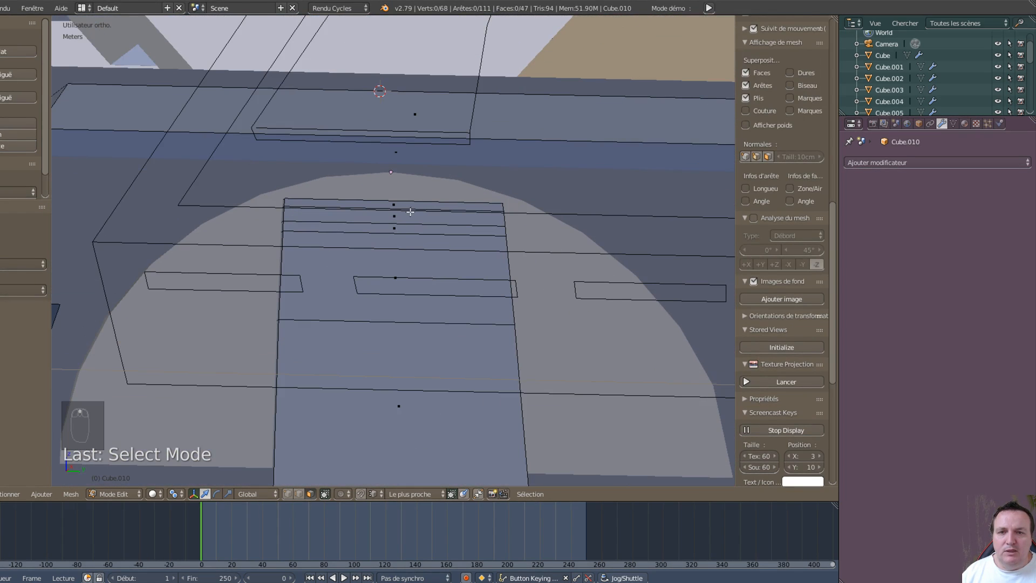
right_click(384, 222)
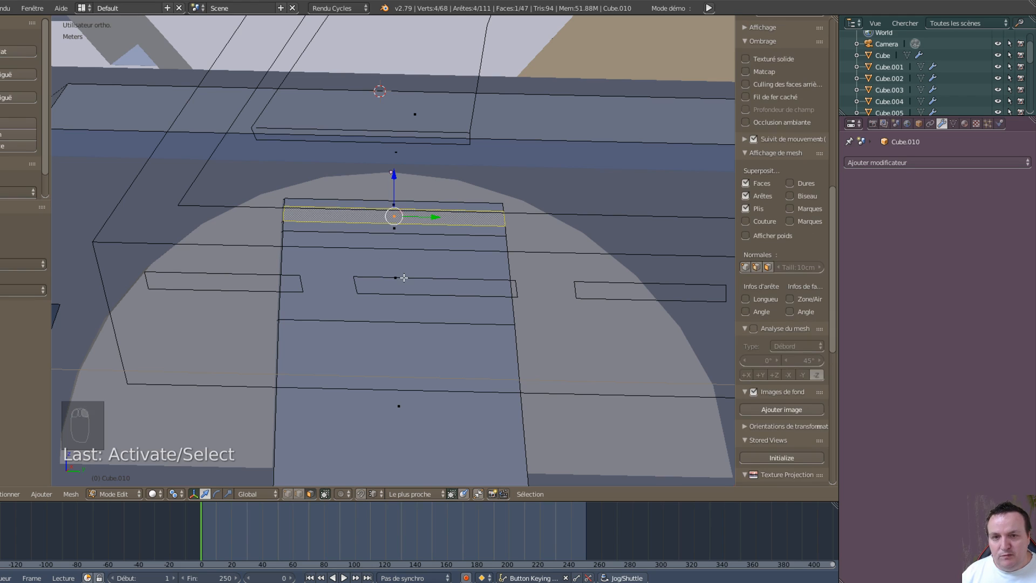
shift+right_click(404, 277)
middle_drag(399, 278, 335, 420)
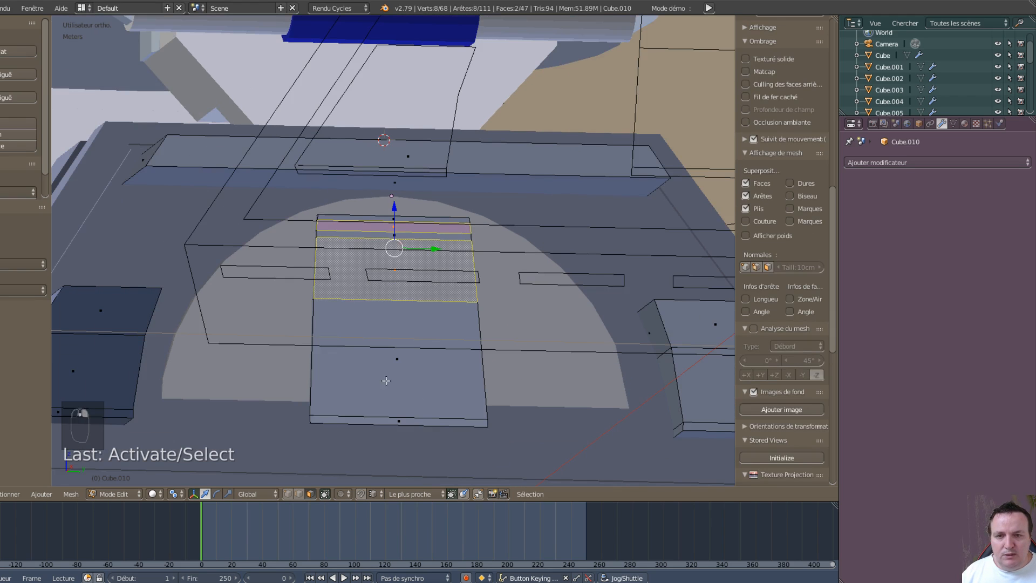
shift+right_click(398, 421)
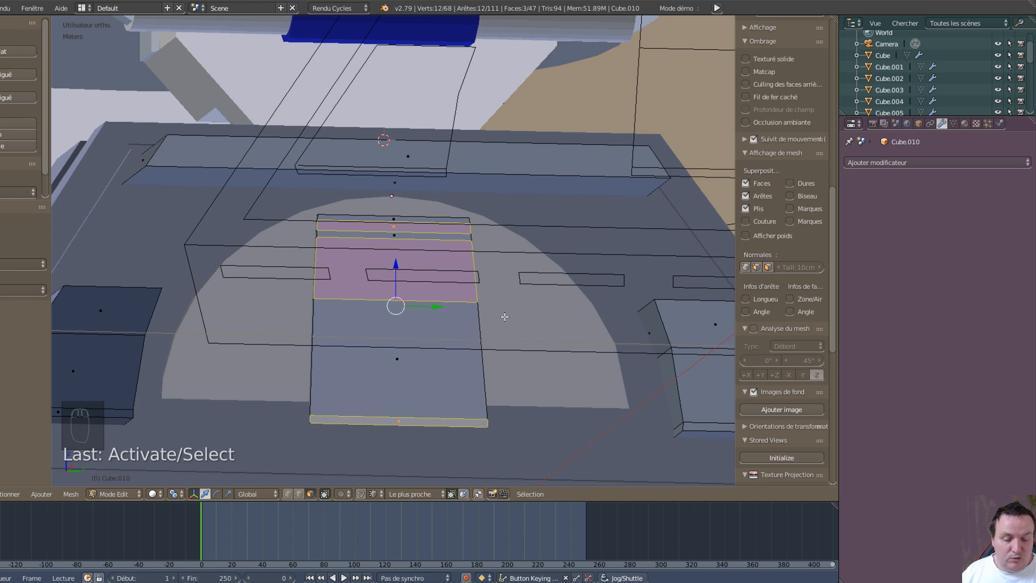
key(KP_1)
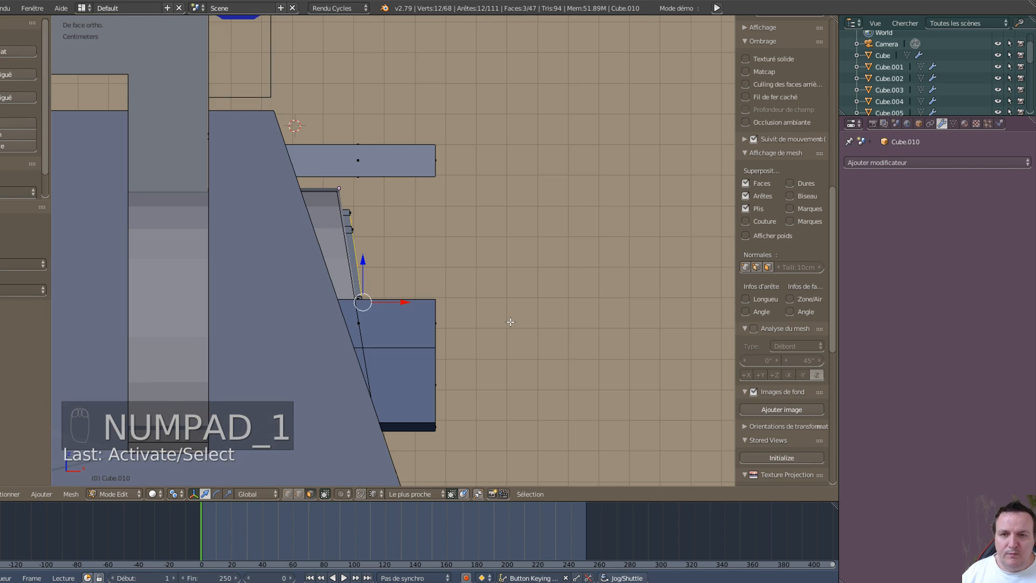
scroll(510, 321, up, 1)
key(e)
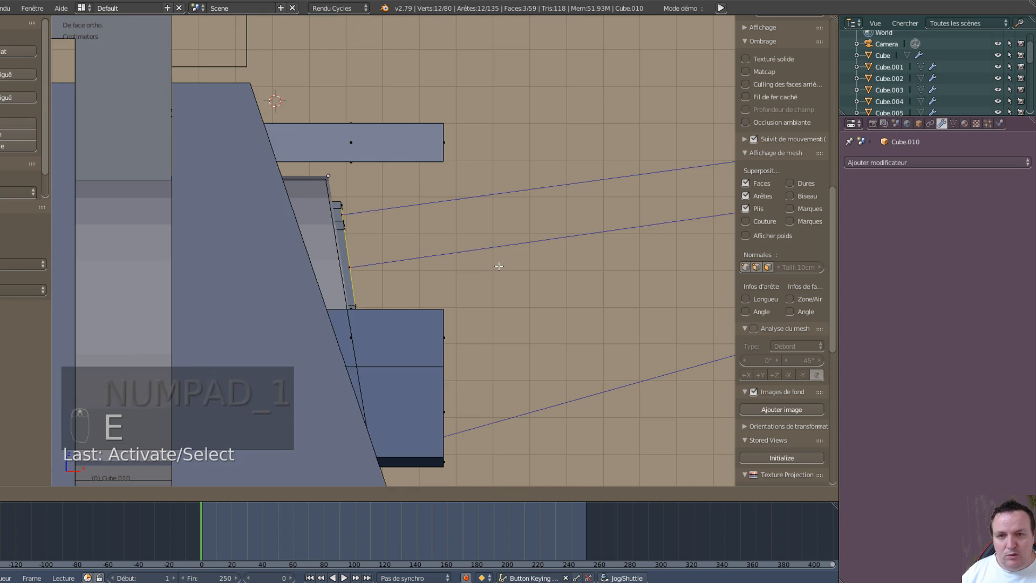
click(498, 266)
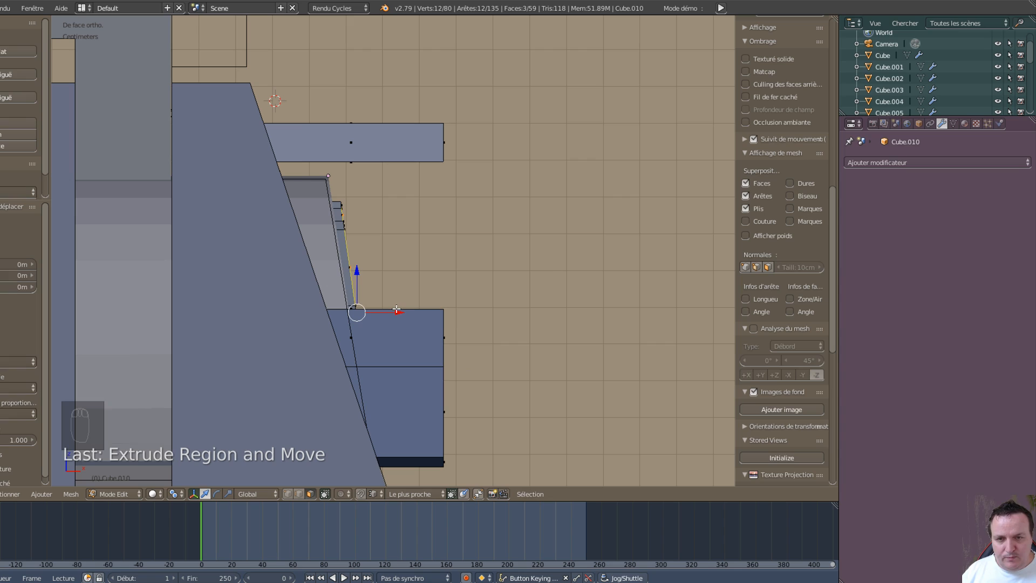
drag(397, 312, 400, 313)
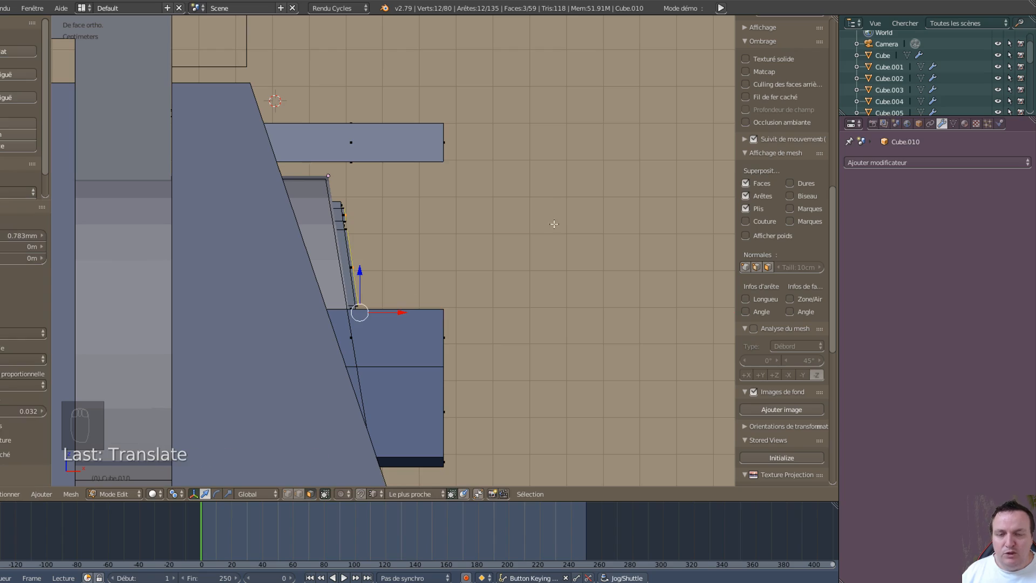
Step: Select all linked geometry of the central block and move it about -1.13 mm along X into the foot
middle_drag(550, 224, 518, 239)
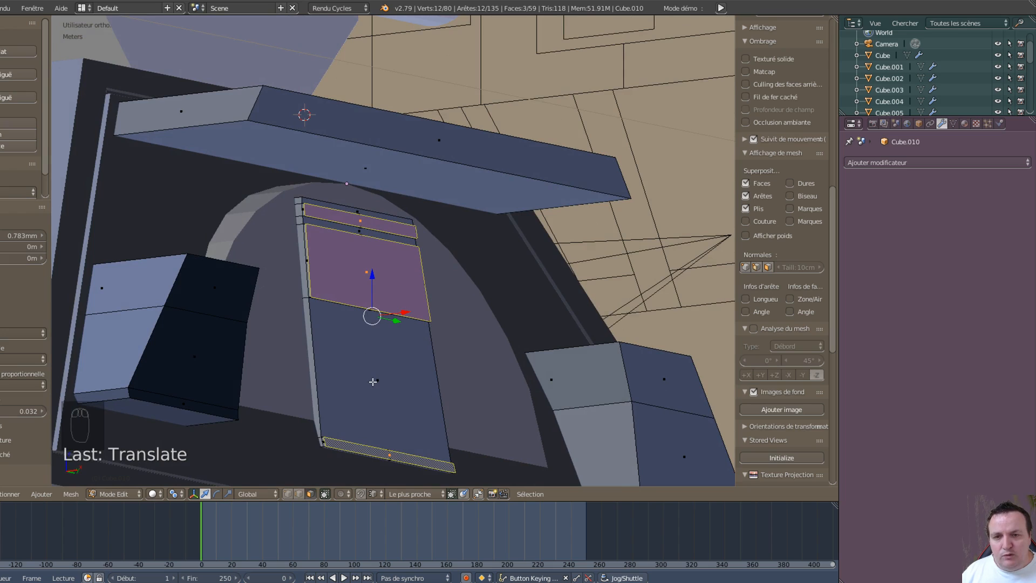
shift+right_click(374, 382)
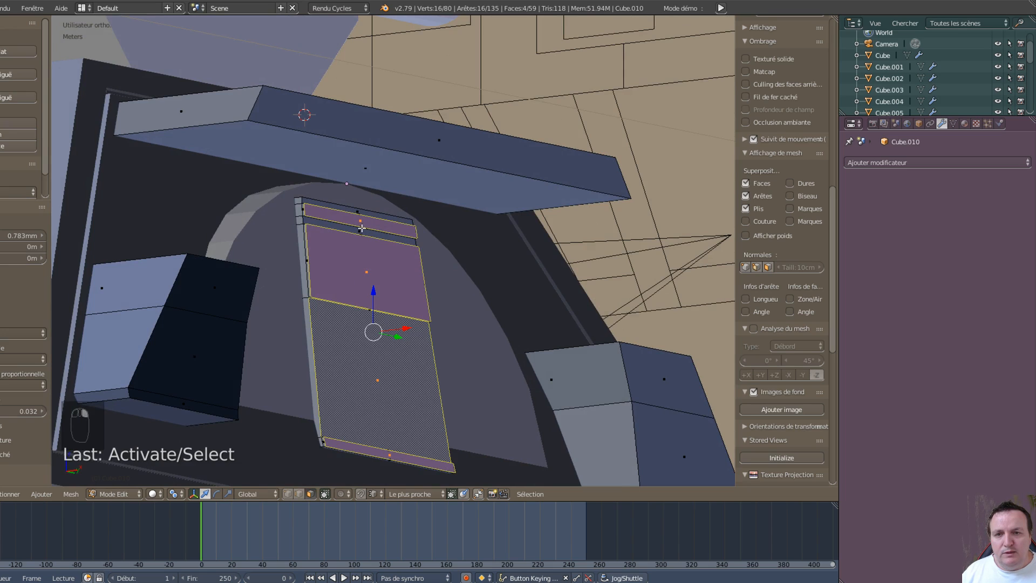
shift+right_click(361, 234)
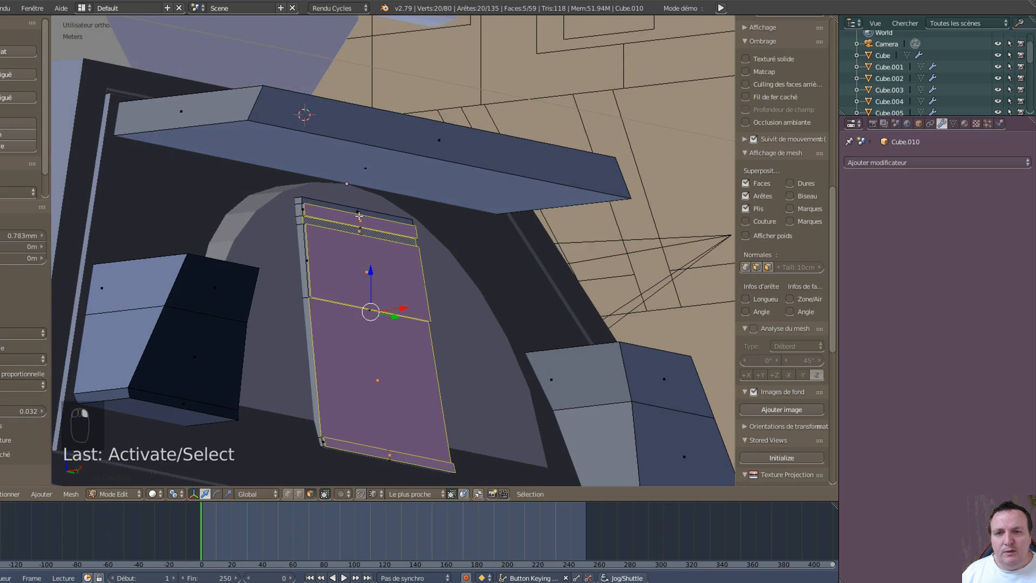
shift+right_click(356, 207)
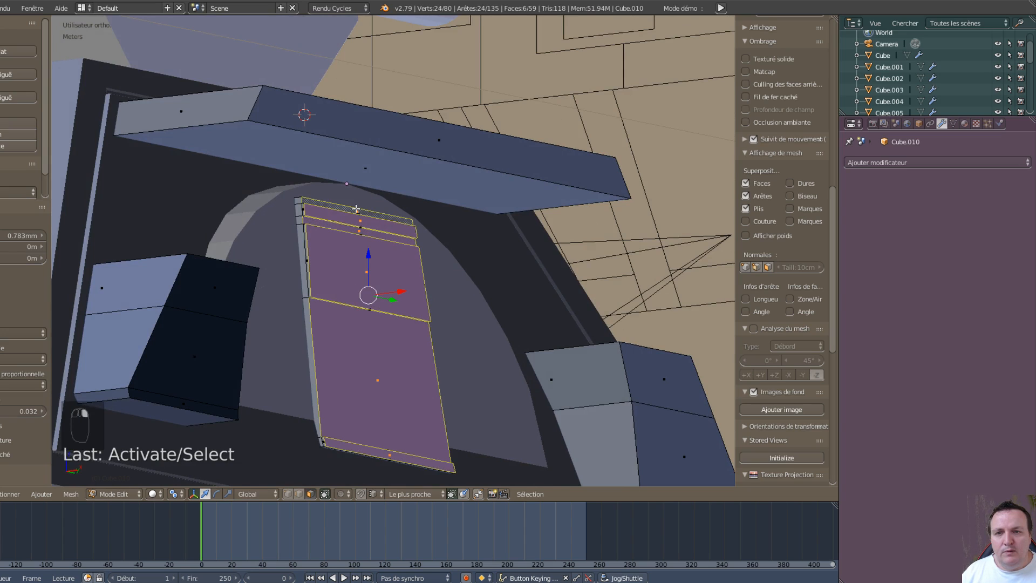
shift+right_click(300, 211)
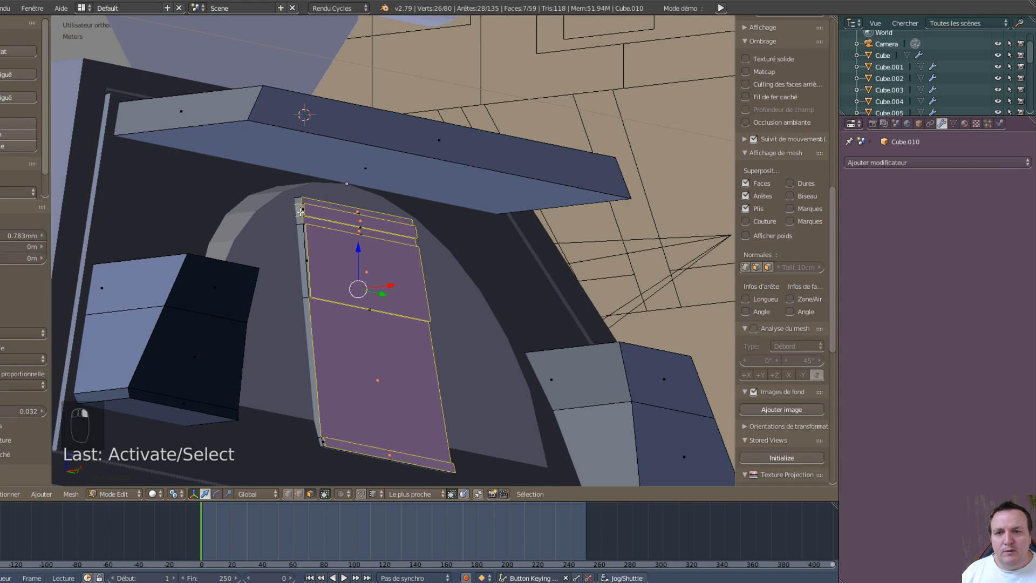
shift+right_click(309, 210)
shift+right_click(315, 211)
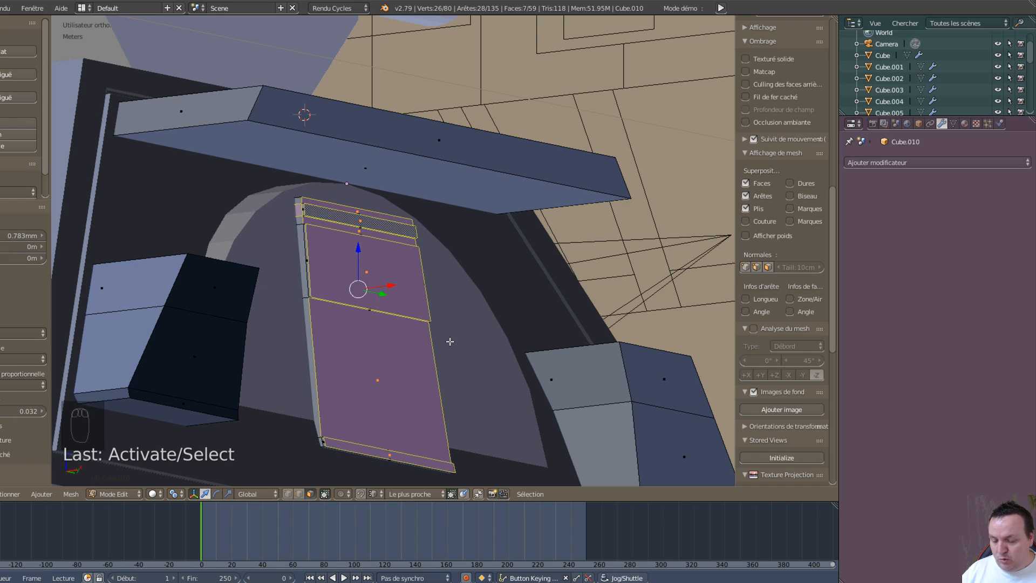
key(l)
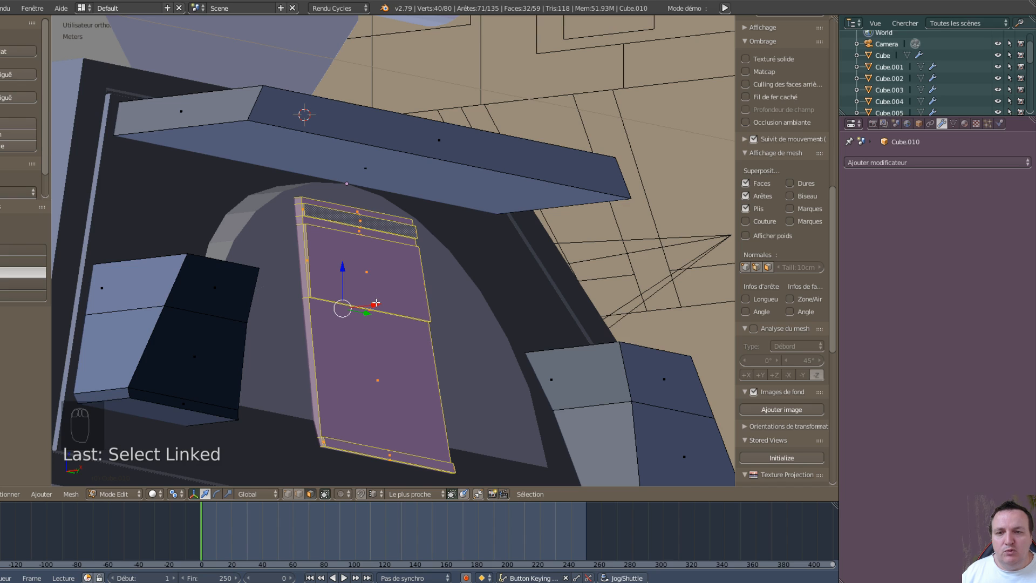
key(g)
key(x)
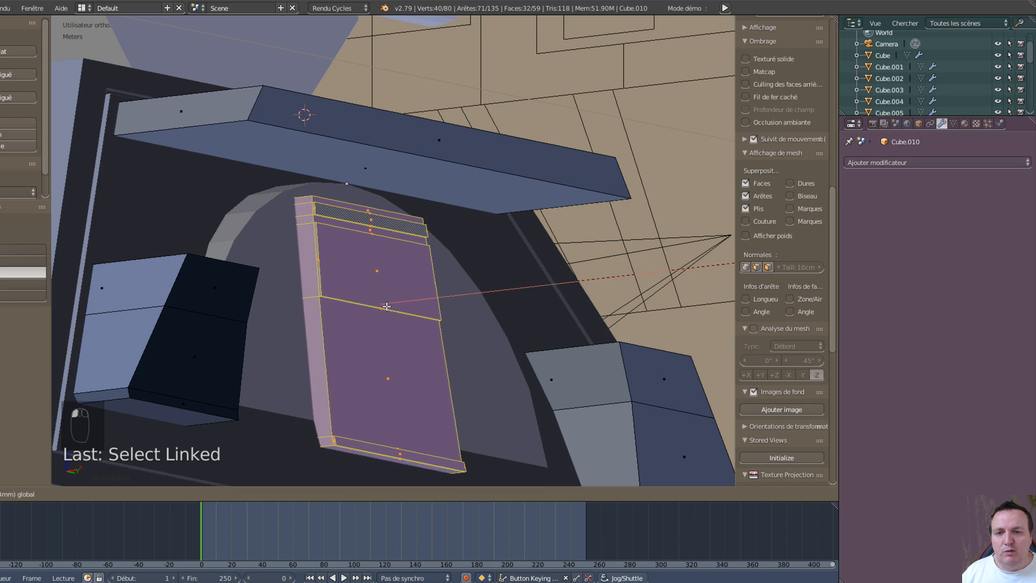
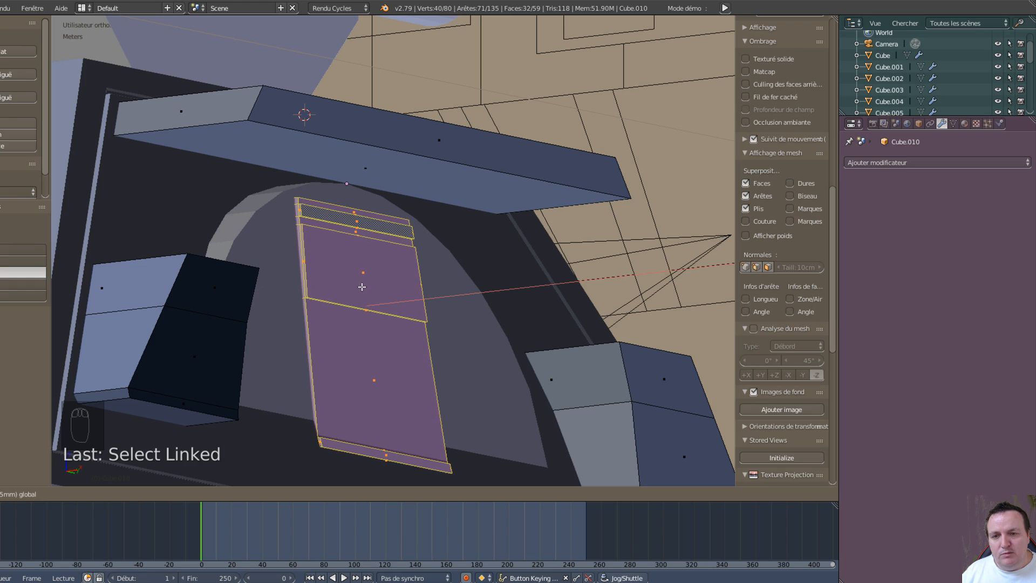
click(363, 287)
scroll(364, 287, down, 7)
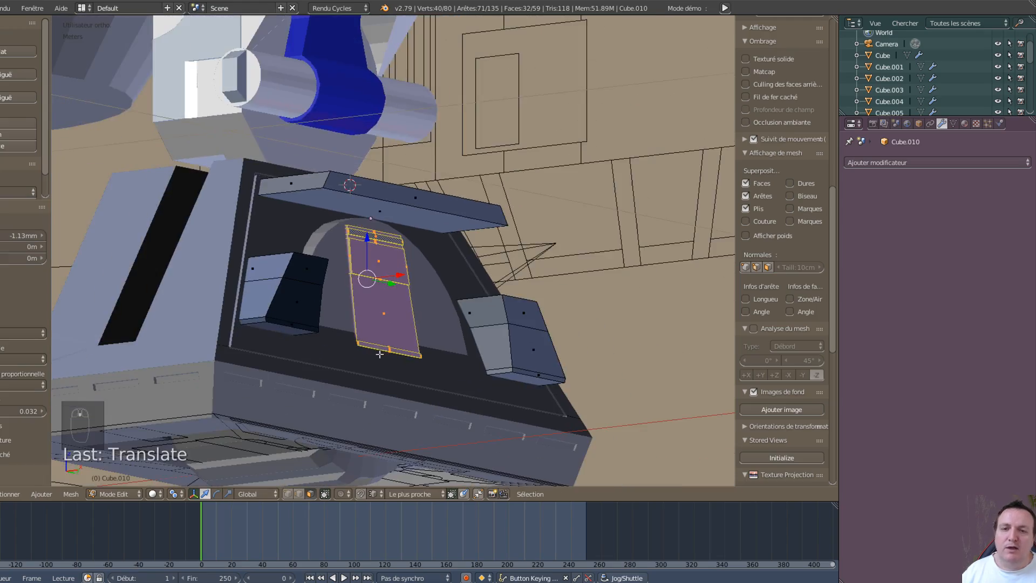
scroll(251, 412, up, 3)
middle_drag(240, 408, 294, 412)
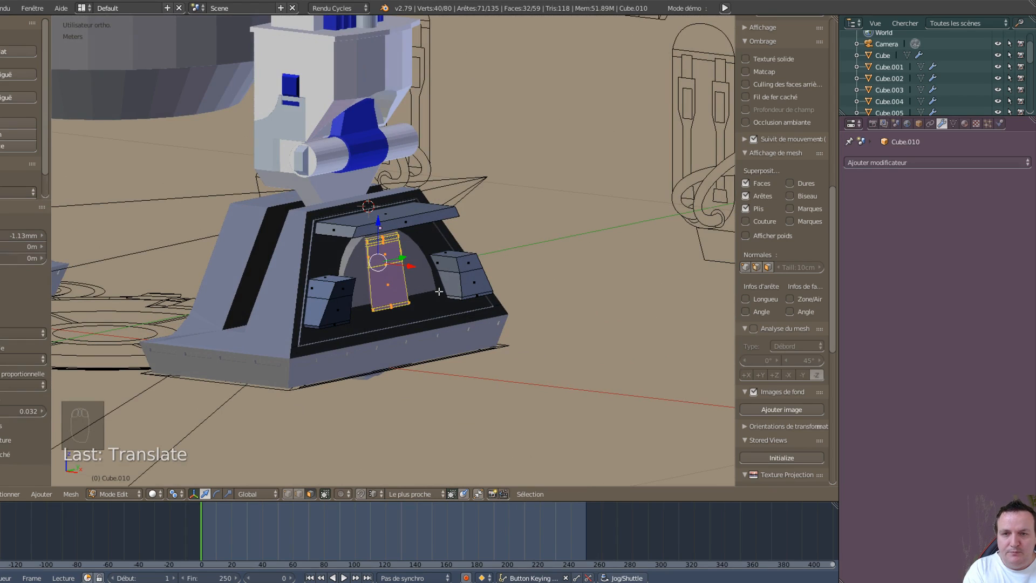
Step: Display the foot and its blocks as wireframe in the front view and set mesh selection to vertices
key(KP_1)
scroll(446, 292, up, 8)
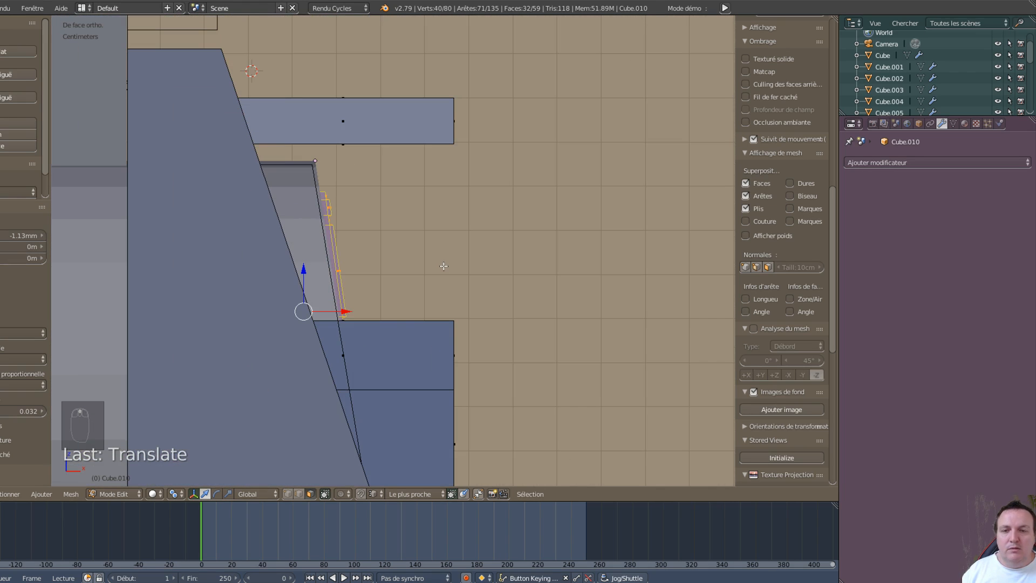
scroll(463, 289, down, 6)
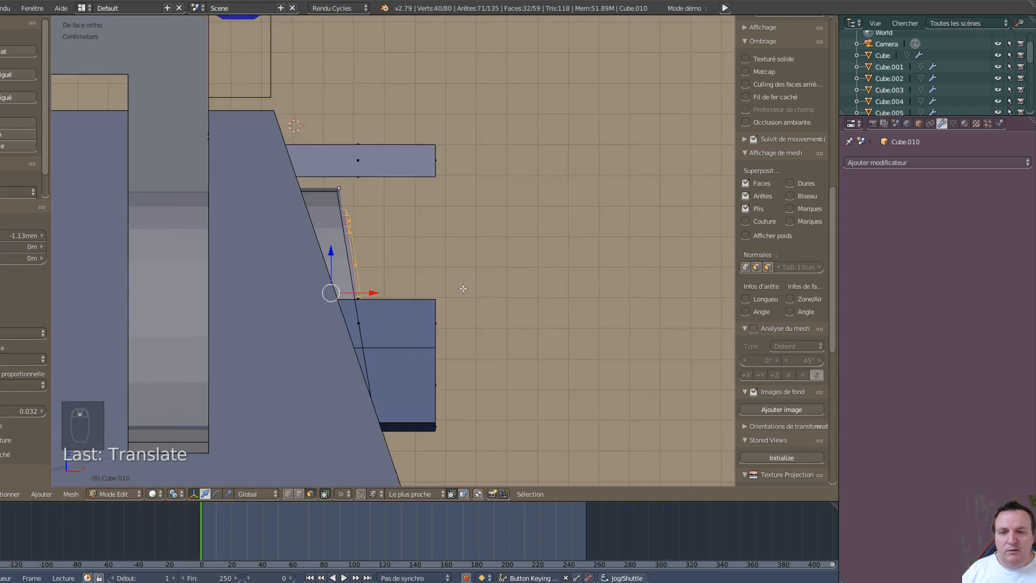
middle_drag(470, 290, 444, 303)
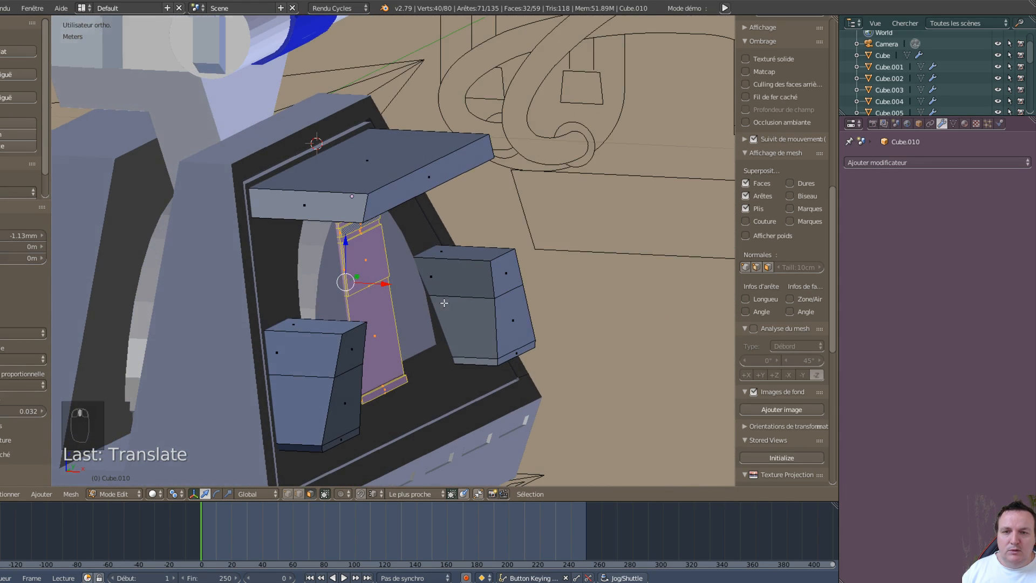
key(KP_1)
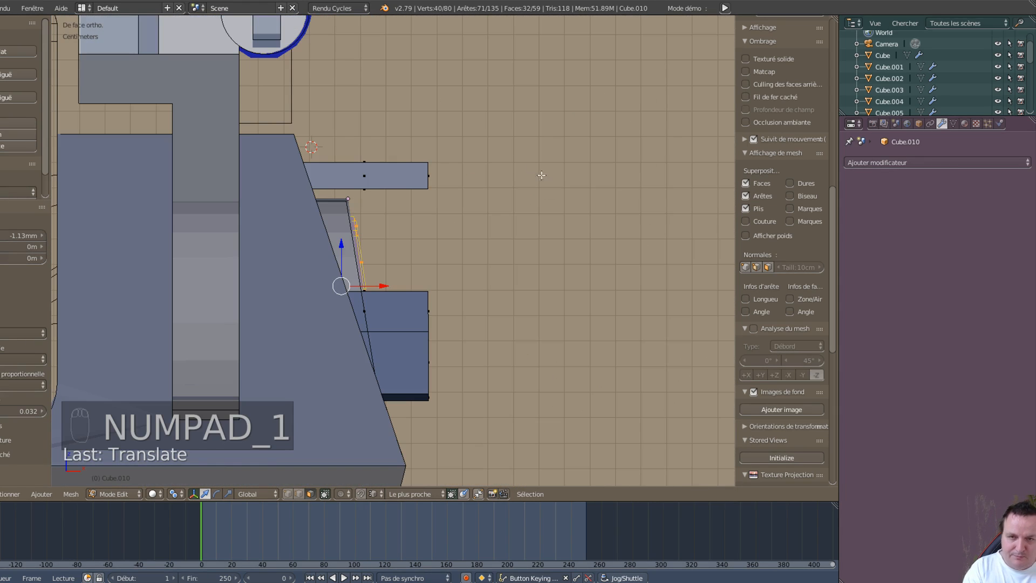
scroll(481, 317, up, 3)
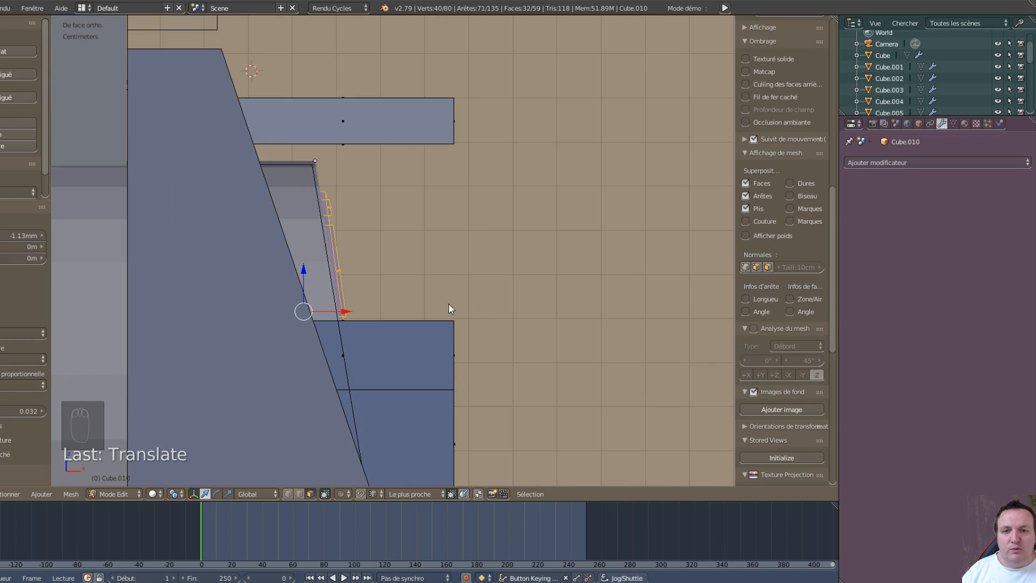
key(z)
click(536, 300)
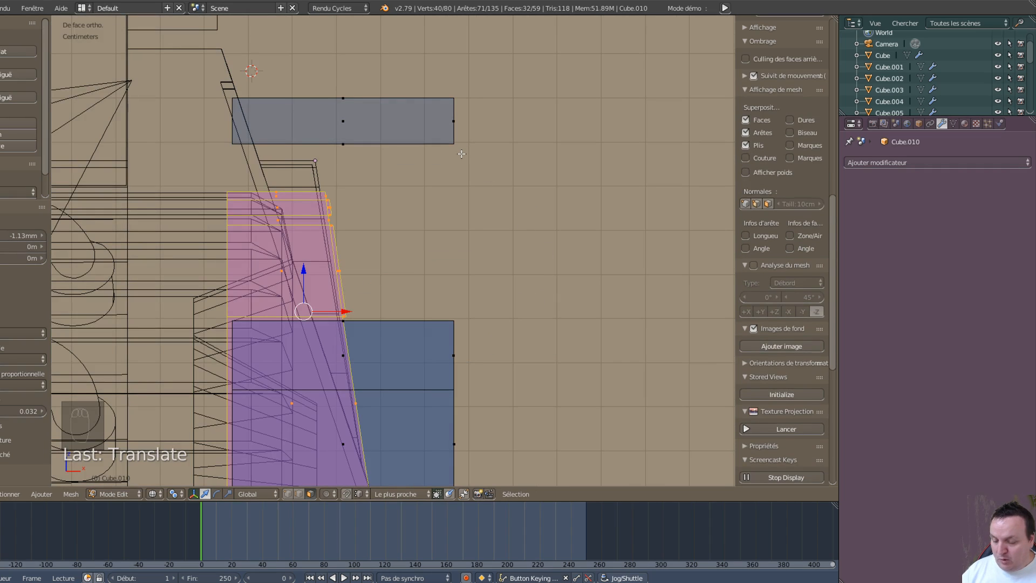
key(ctrl+Tab)
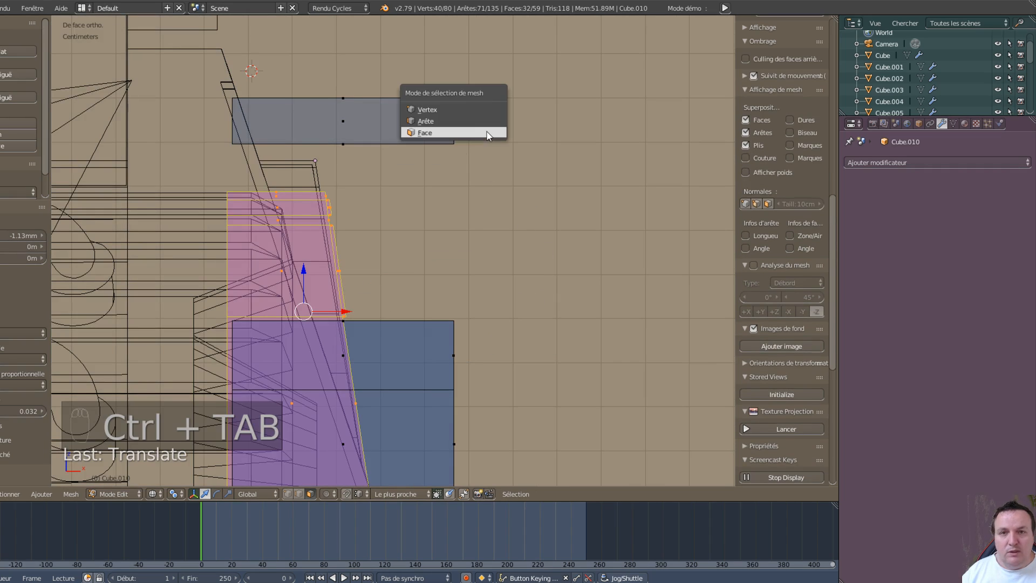
click(460, 112)
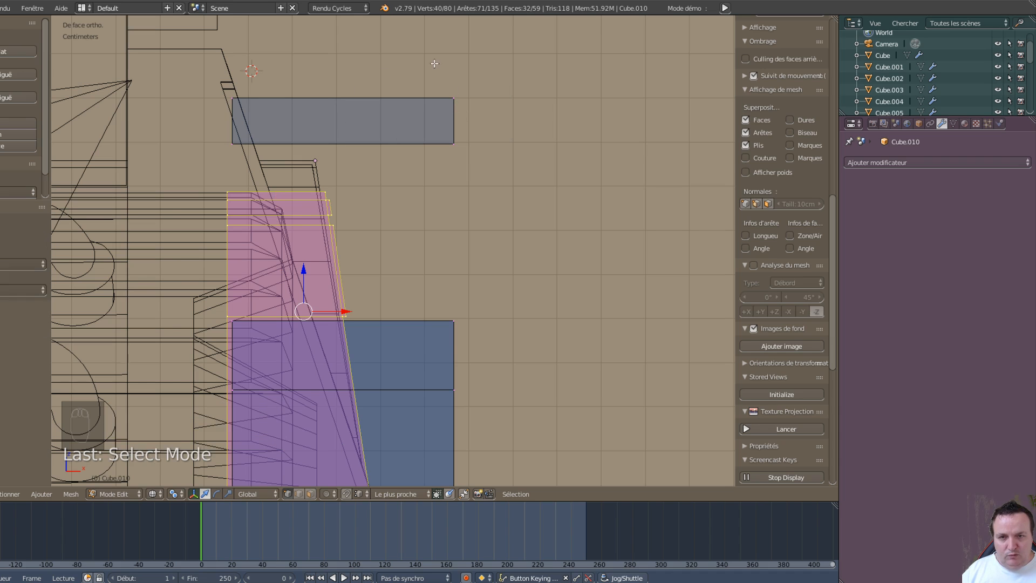
Step: Select only the outer-end vertices of the upper bar and the two side blocks and move them about -1.68 cm along X
scroll(443, 99, down, 3)
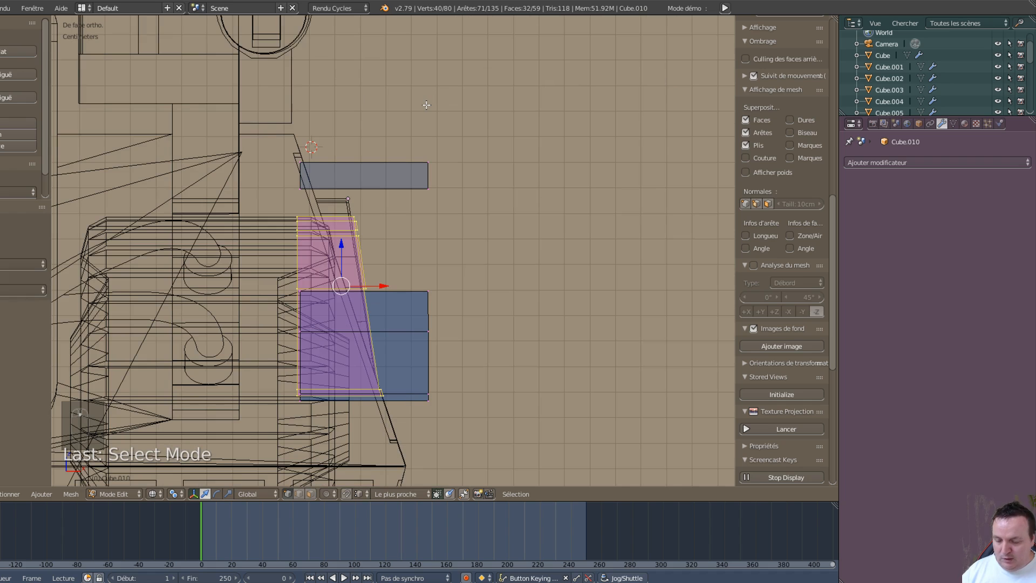
key(a)
key(b)
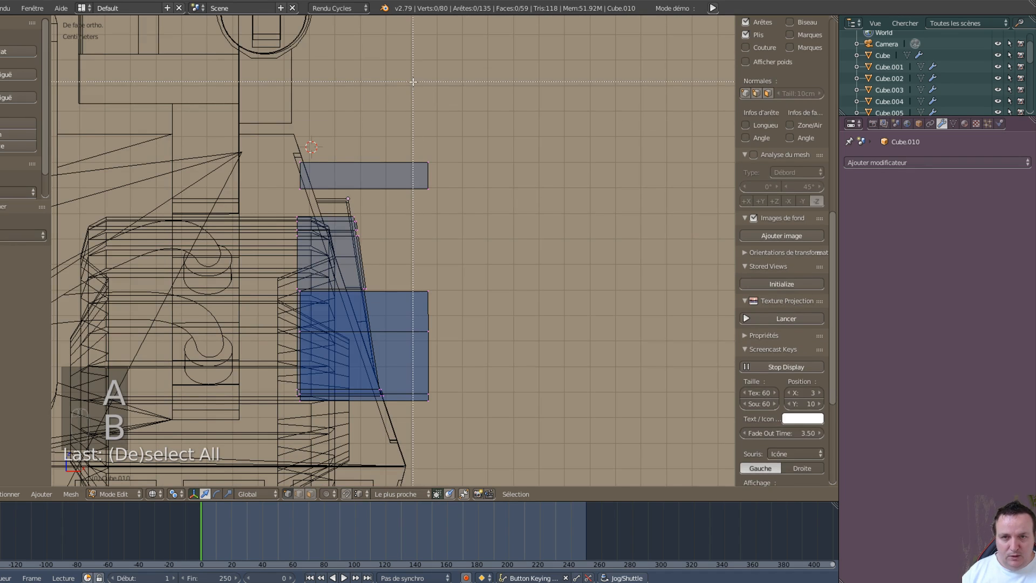
drag(413, 82, 491, 438)
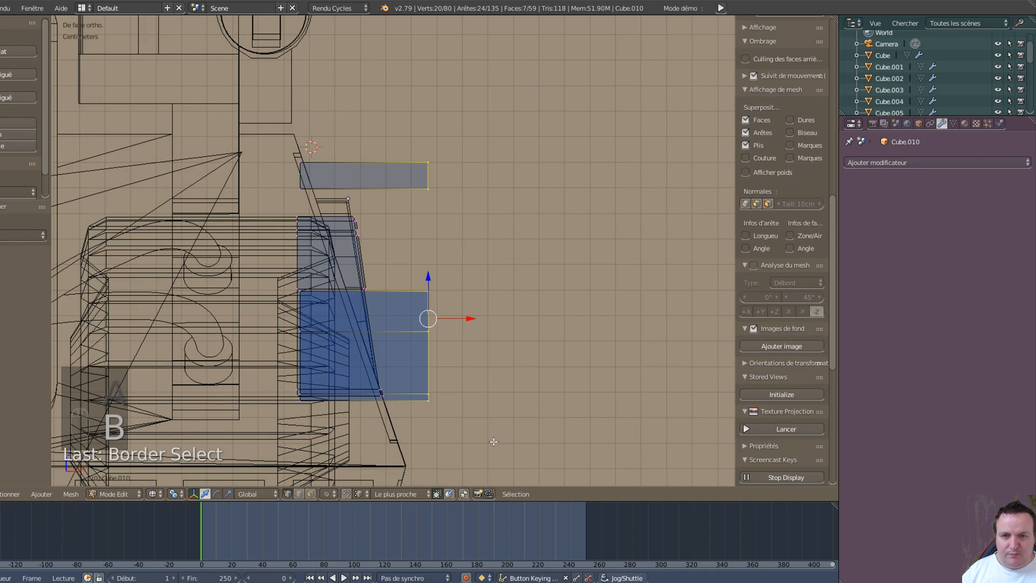
scroll(502, 443, up, 3)
scroll(502, 443, up, 1)
scroll(372, 300, down, 2)
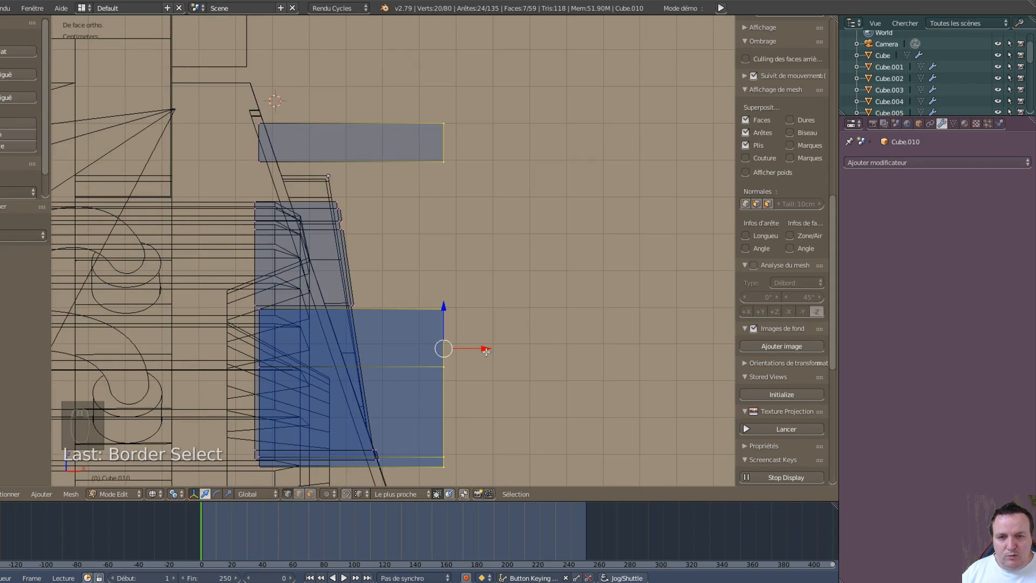
drag(482, 349, 475, 384)
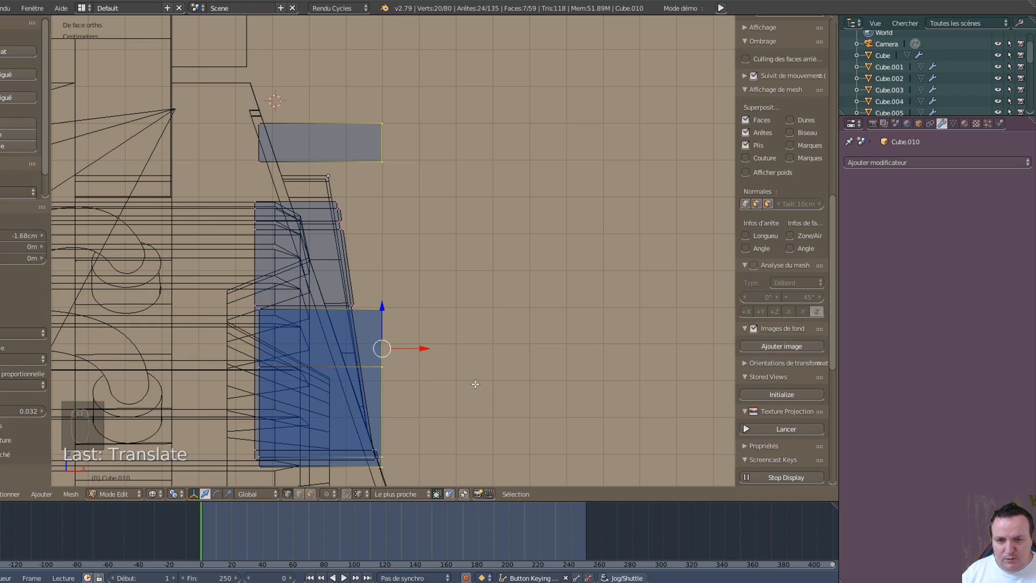
key(a)
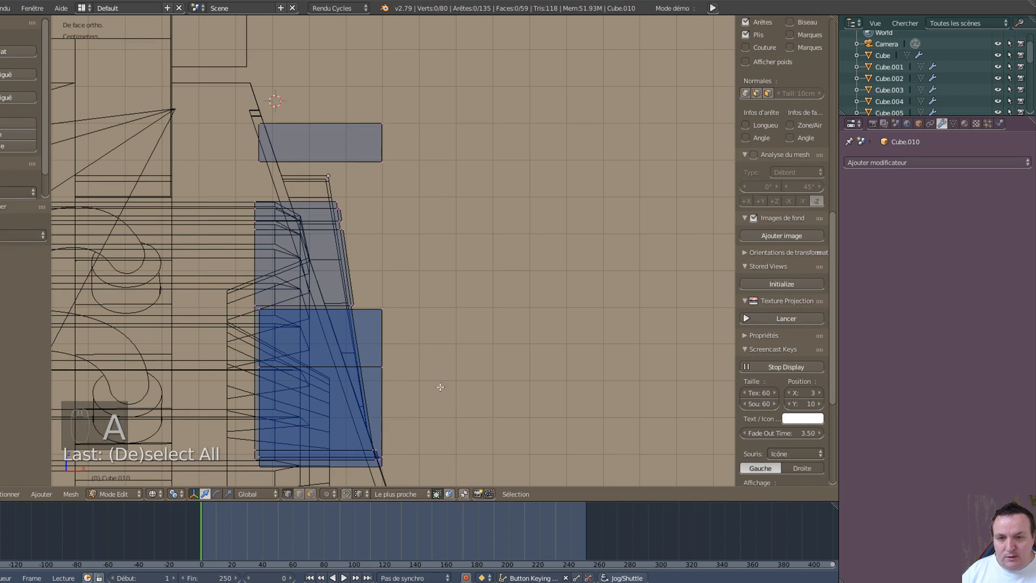
key(c)
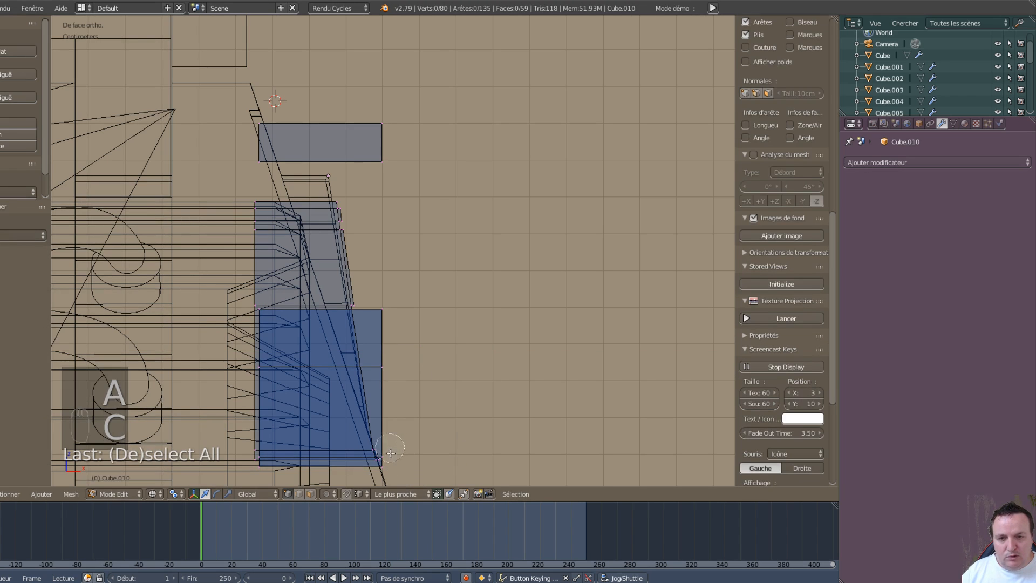
right_click(494, 426)
key(ctrl+z)
key(ctrl+z)
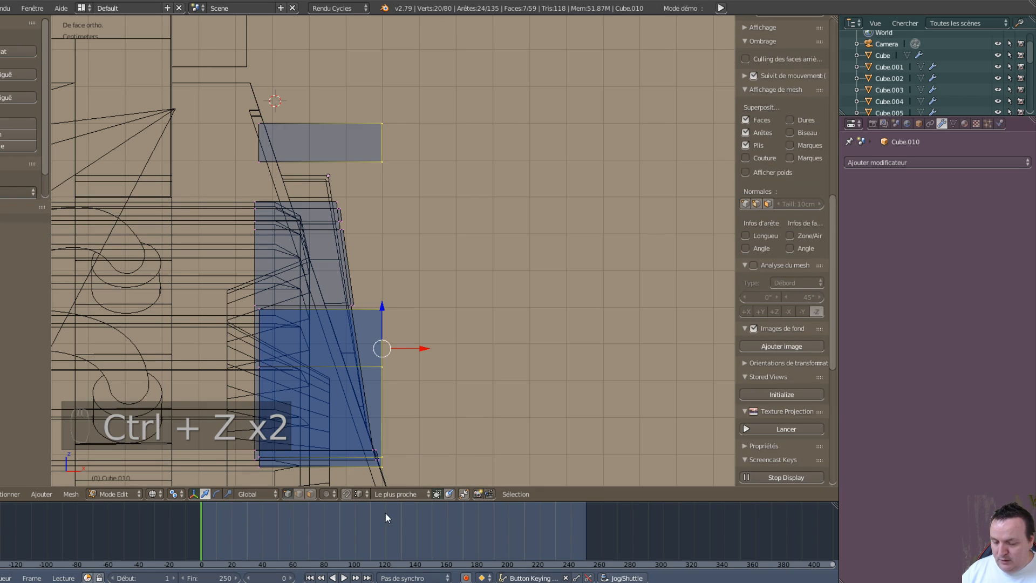
Step: Deselect the lowest outer vertices of the side blocks and move the remaining outer vertices about -0.532 mm along X
key(c)
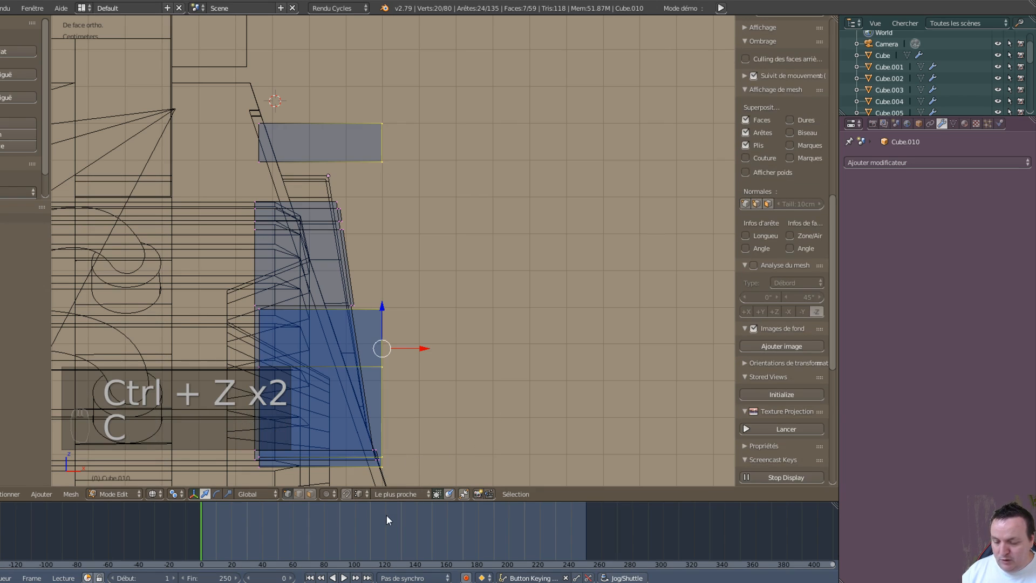
key(c)
middle_click(382, 479)
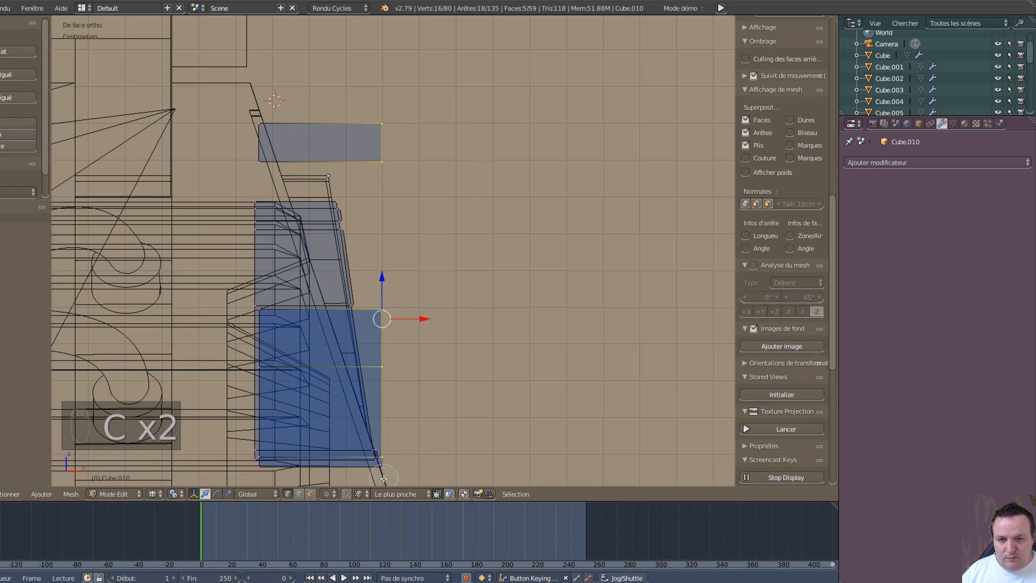
right_click(438, 454)
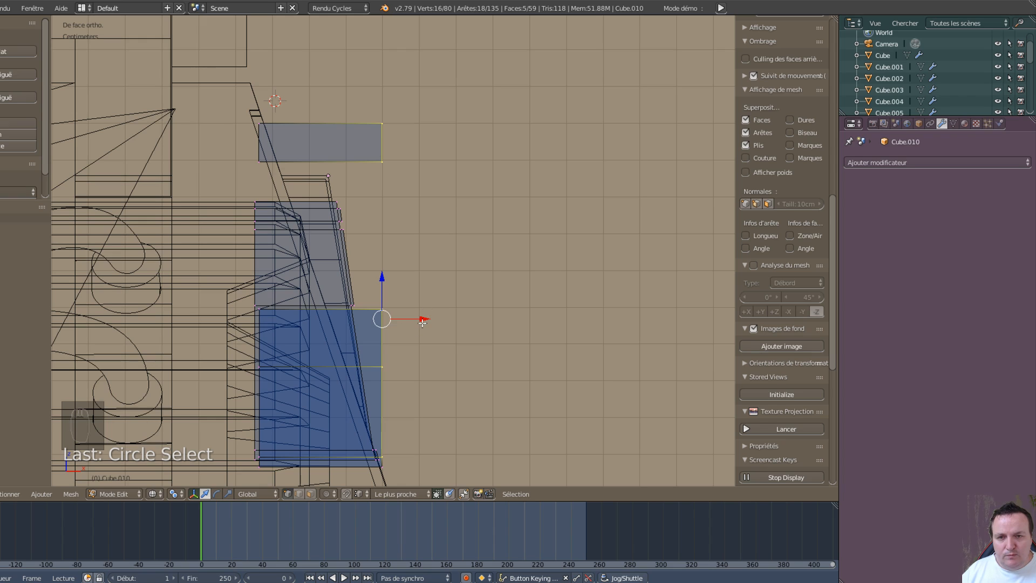
mouse_move(423, 322)
mouse_down()
mouse_move(453, 317)
mouse_move(460, 303)
mouse_move(432, 306)
mouse_move(416, 324)
mouse_move(430, 328)
mouse_up()
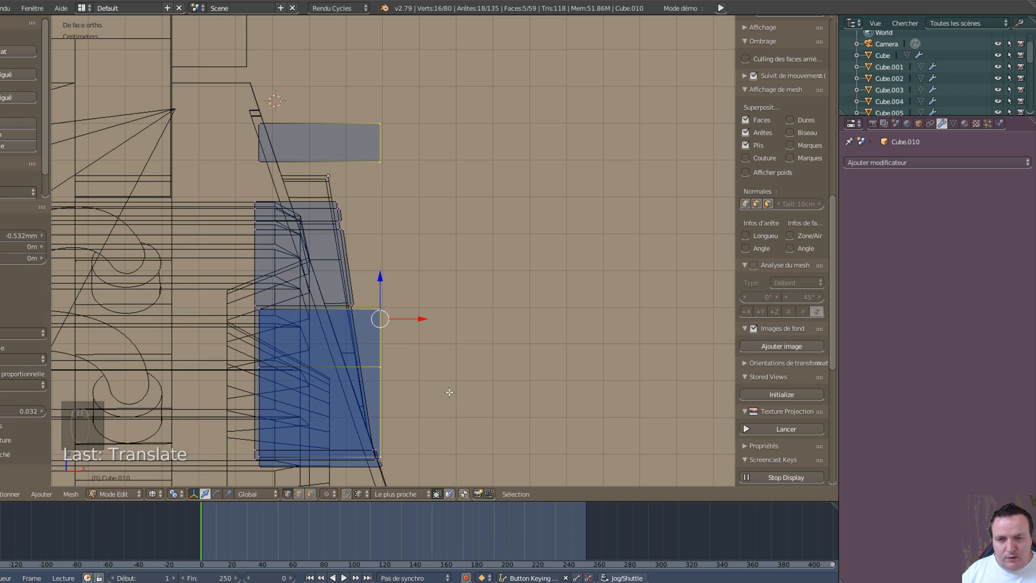
Step: Fine-tune the still selected outer vertices against the foot's sloped edge by moving them about -0.226 mm along X
scroll(456, 395, up, 8)
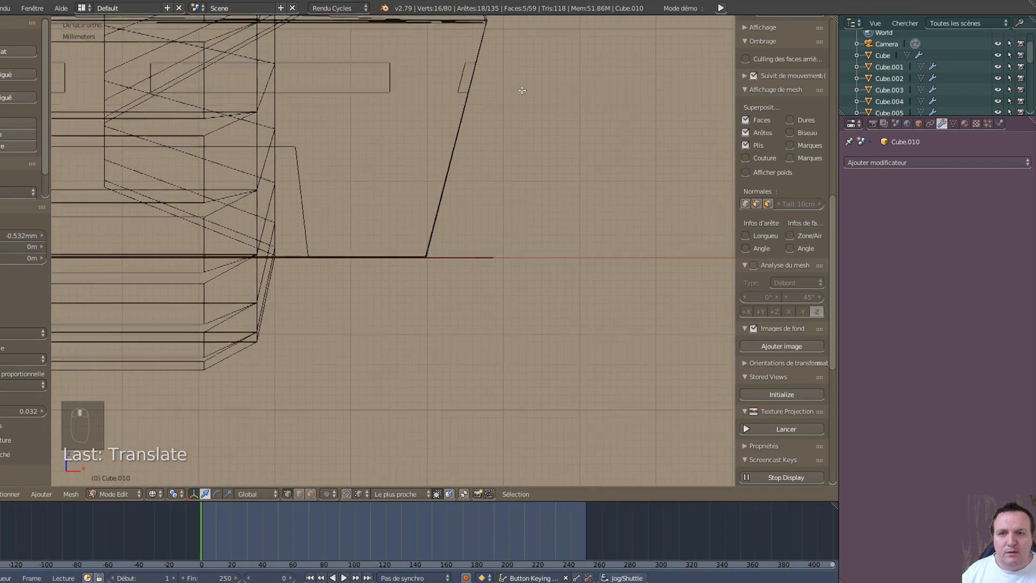
shift+middle_drag(522, 90, 513, 492)
scroll(443, 159, up, 3)
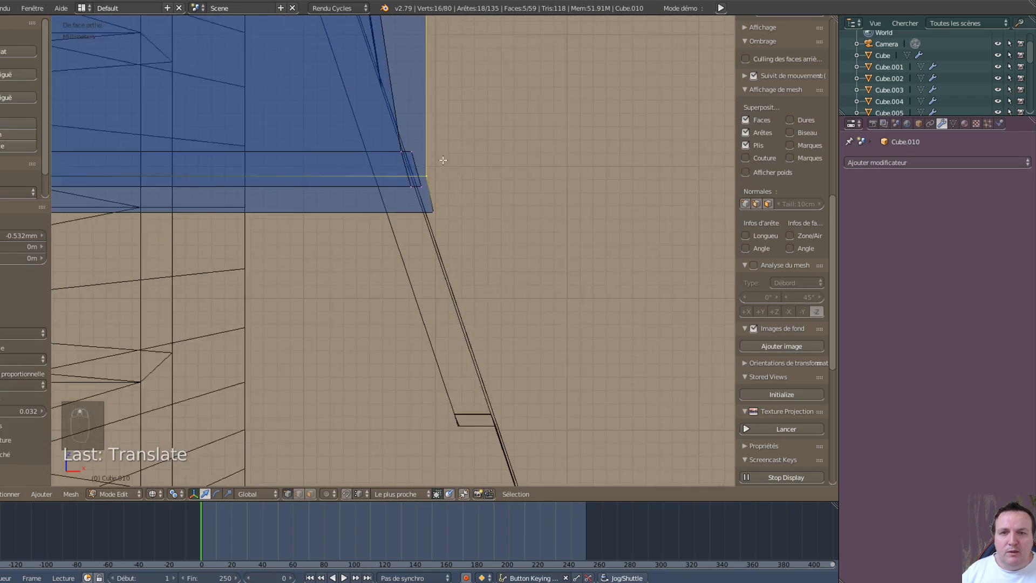
scroll(443, 160, up, 1)
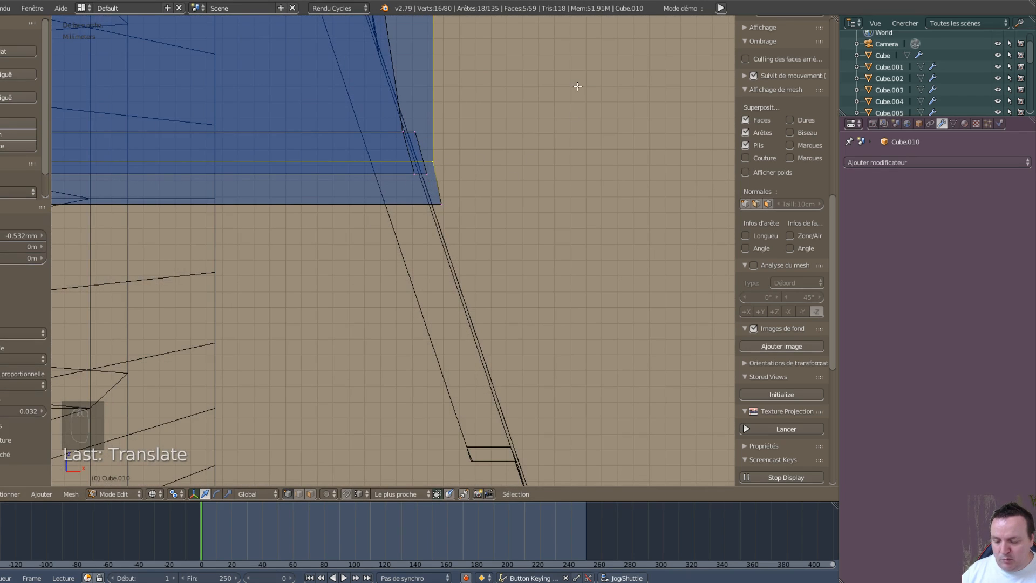
key(g)
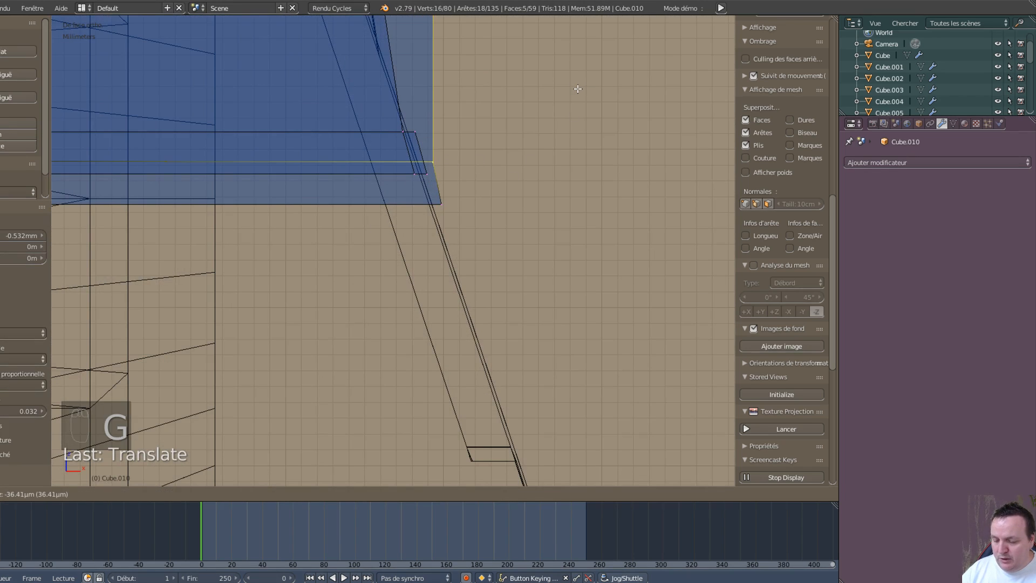
key(x)
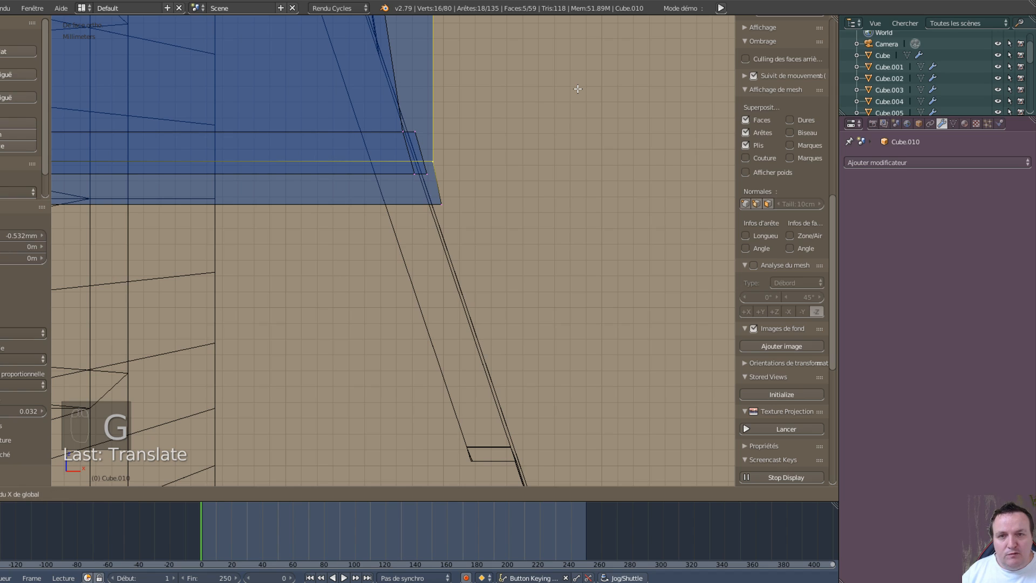
click(534, 98)
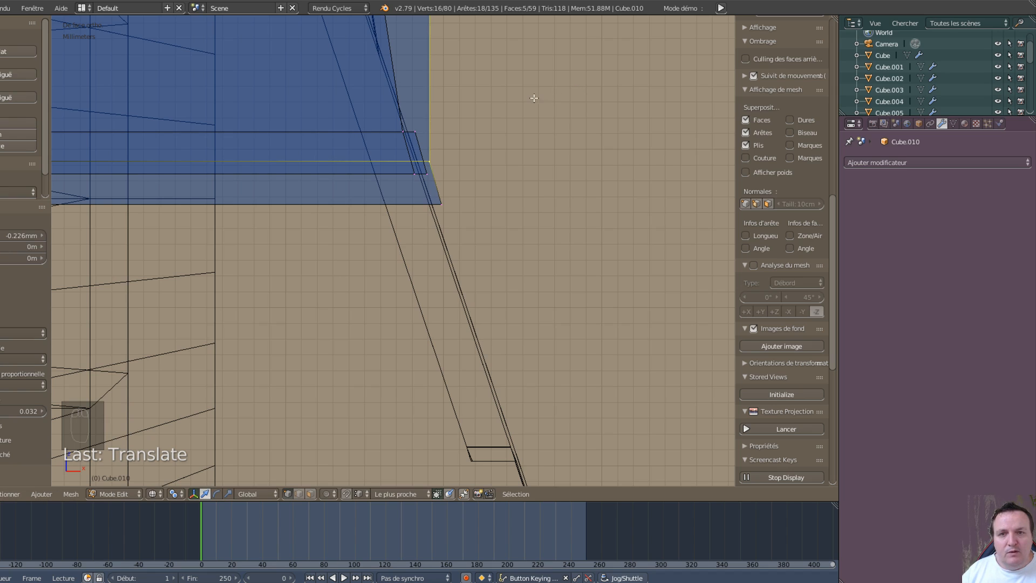
shift+middle_drag(524, 54, 542, 441)
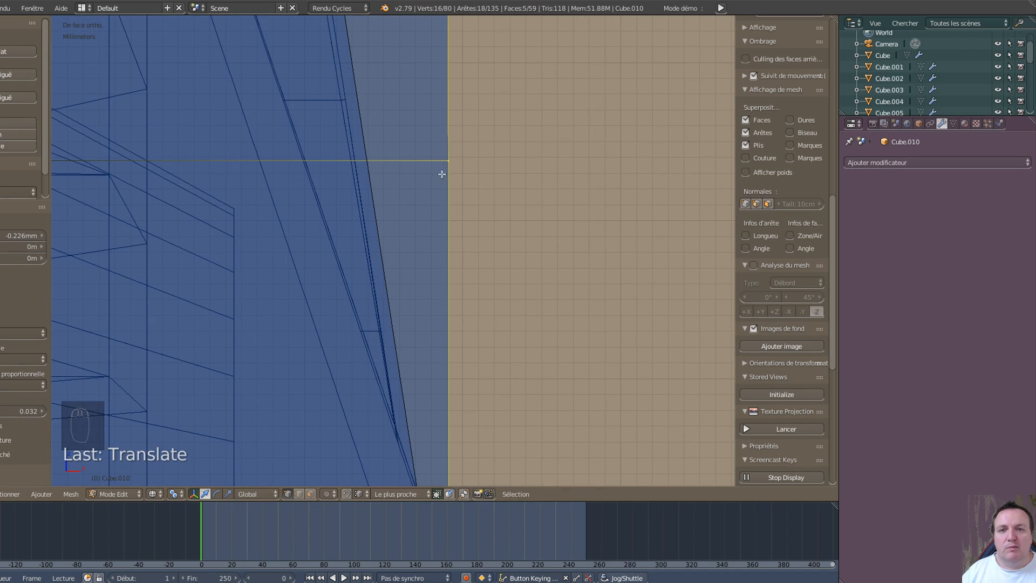
shift+middle_drag(539, 201, 532, 36)
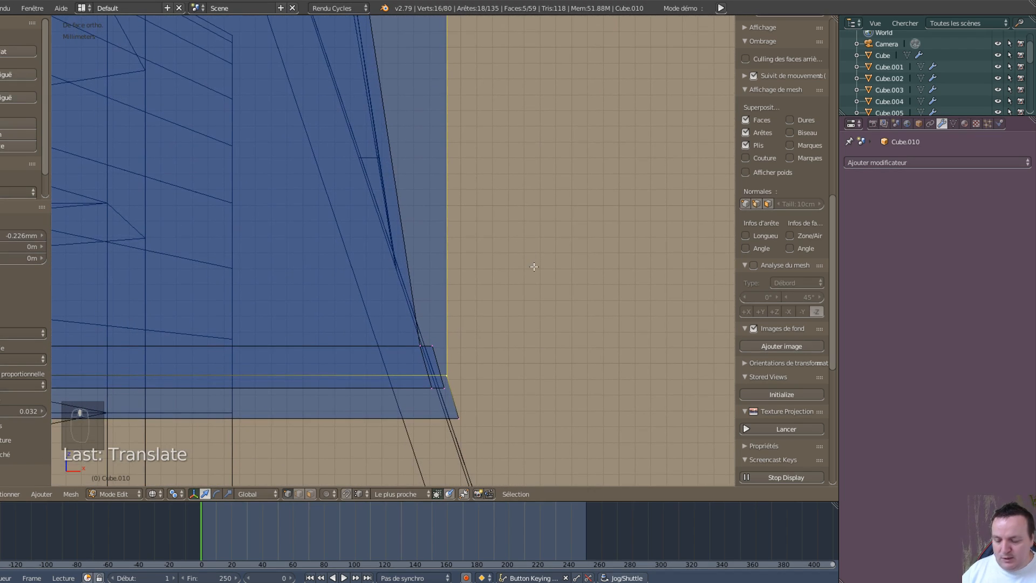
Step: Deselect the lowest selected corner vertices of the side panels and move the remaining selected vertices -8.07 mm along global X
key(c)
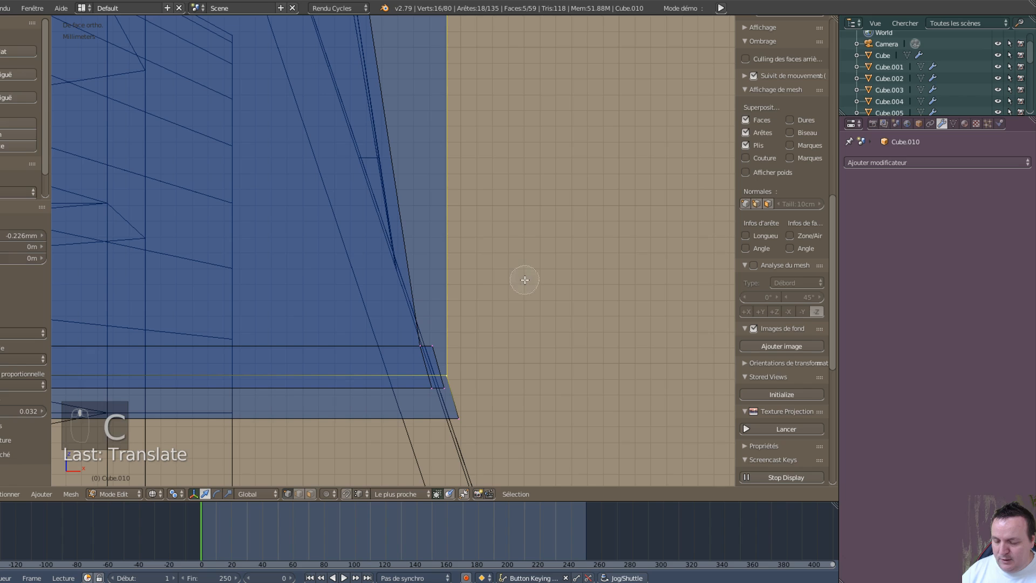
middle_click(451, 375)
right_click(451, 374)
shift+middle_drag(486, 281, 420, 271)
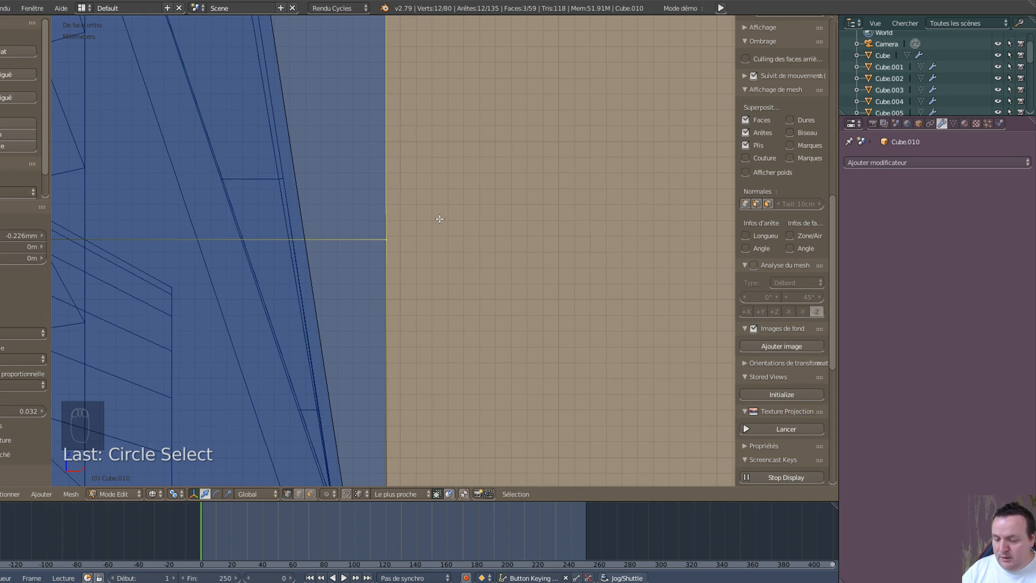
key(g)
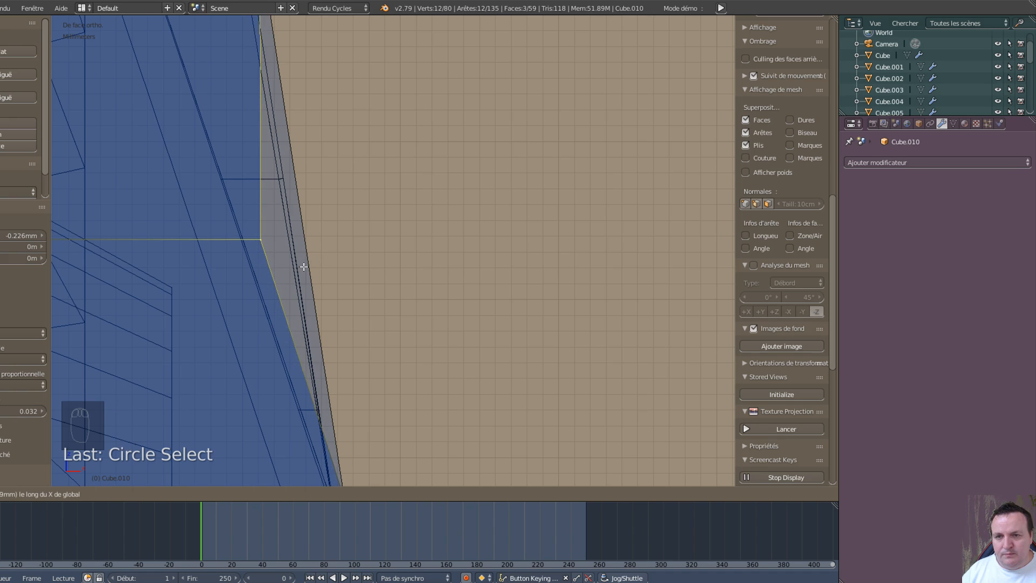
click(294, 271)
scroll(434, 201, down, 5)
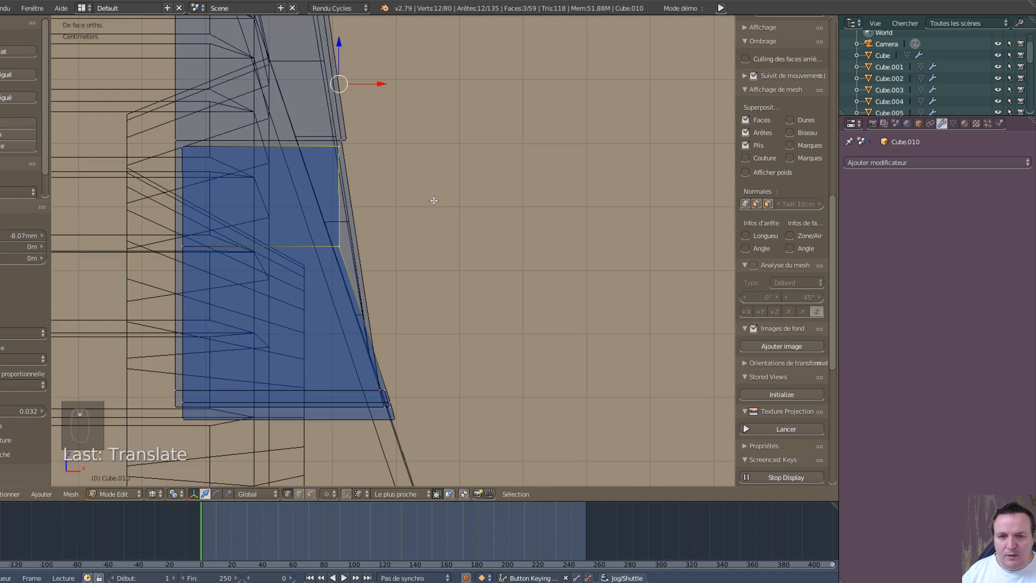
Step: Deselect the side panels' middle corner vertices and move the remaining selected vertices -5.11 mm along global X
scroll(433, 200, up, 2)
shift+middle_drag(369, 200, 436, 361)
key(c)
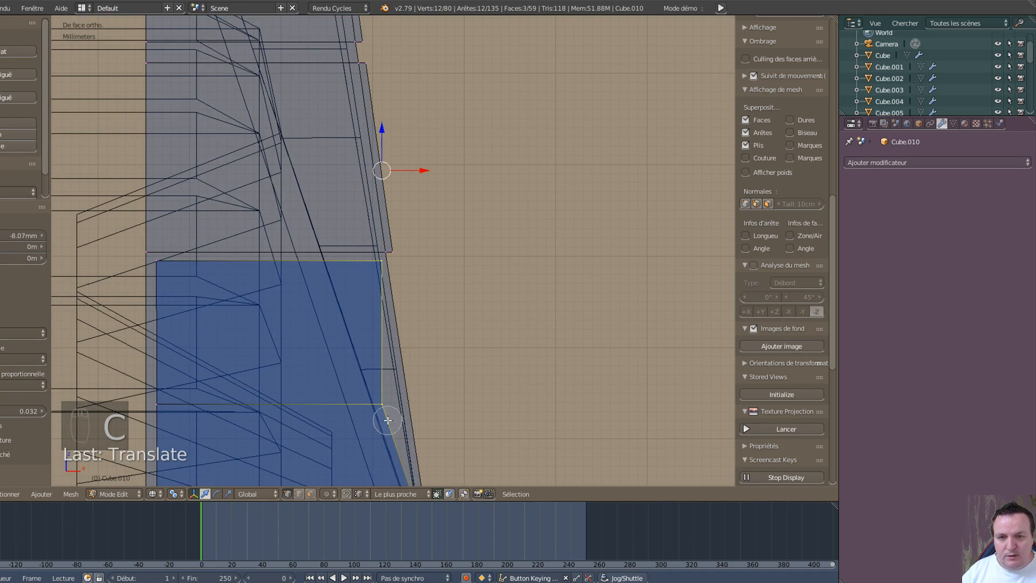
middle_click(381, 407)
right_click(524, 231)
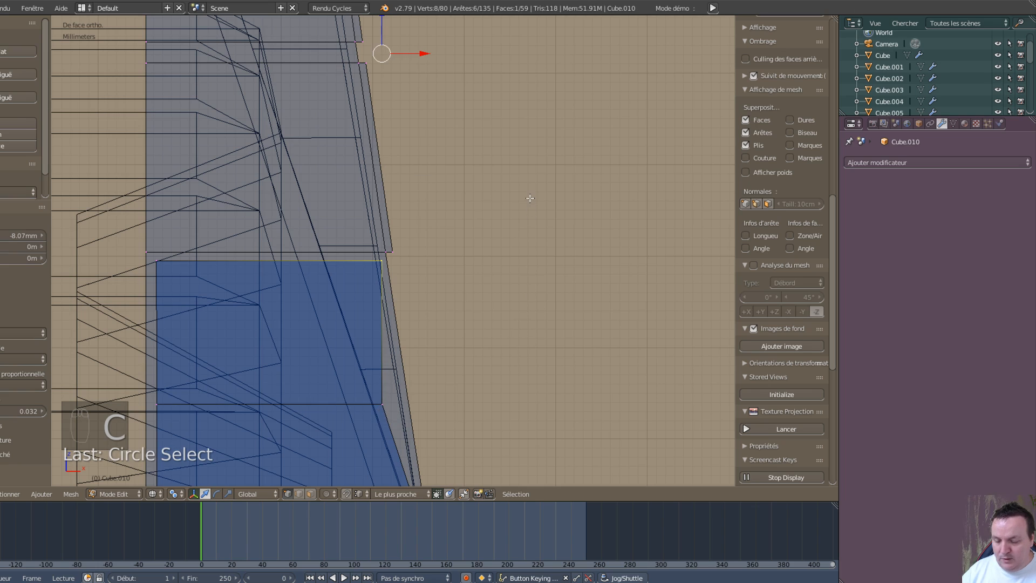
key(g)
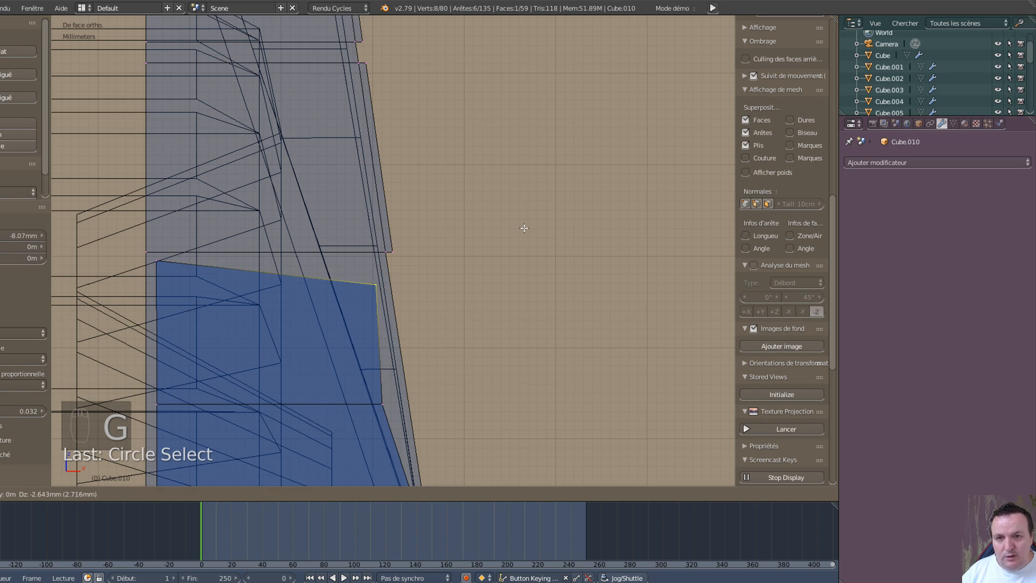
key(x)
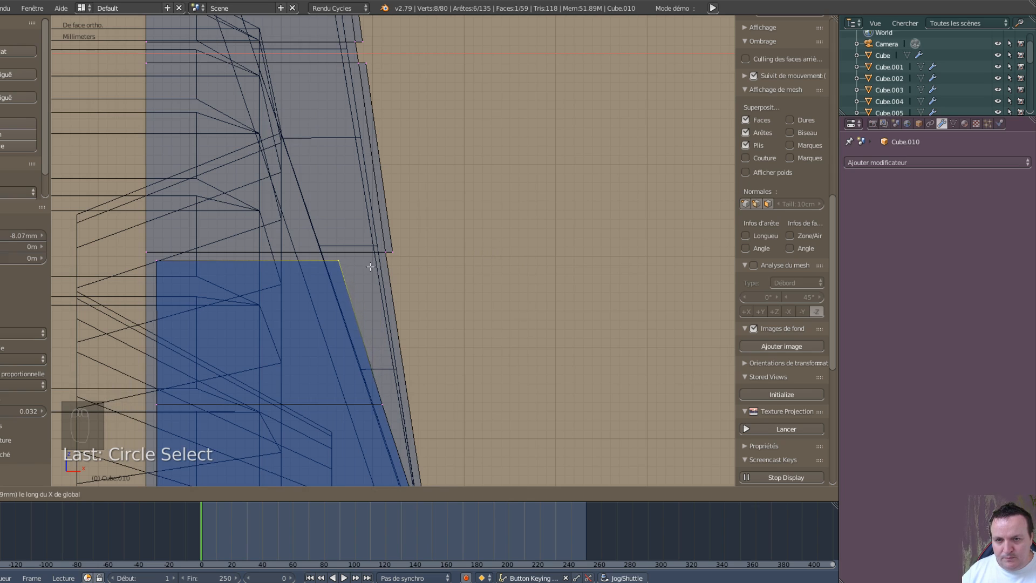
click(337, 274)
shift+scroll(337, 274, up, 6)
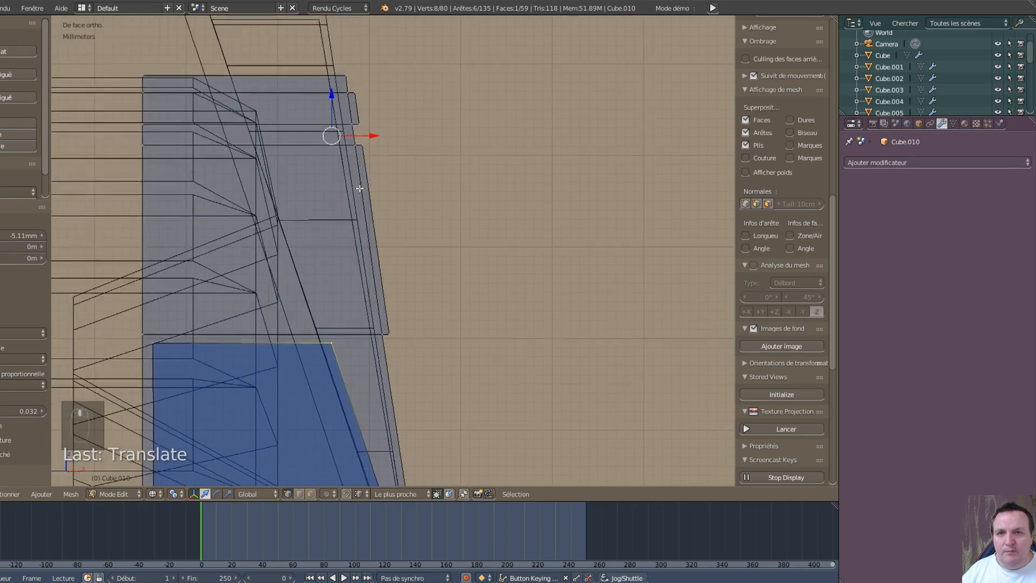
Step: Deselect the side panels' top corner vertices and move the outer edge of the separate upper strip -1.4 cm along global X
ctrl+scroll(379, 269, left, 1)
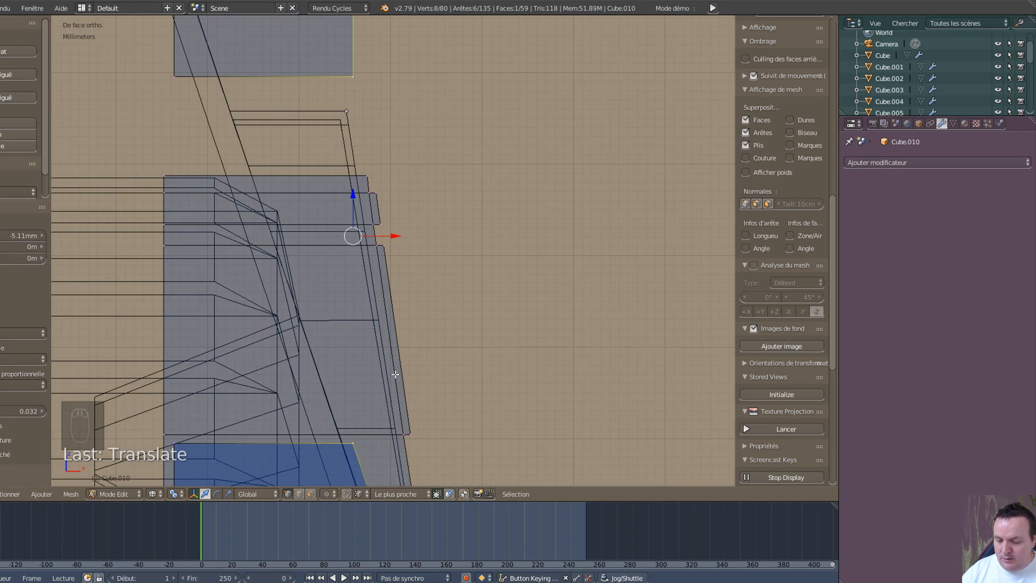
key(c)
middle_drag(363, 418, 358, 446)
right_click(358, 446)
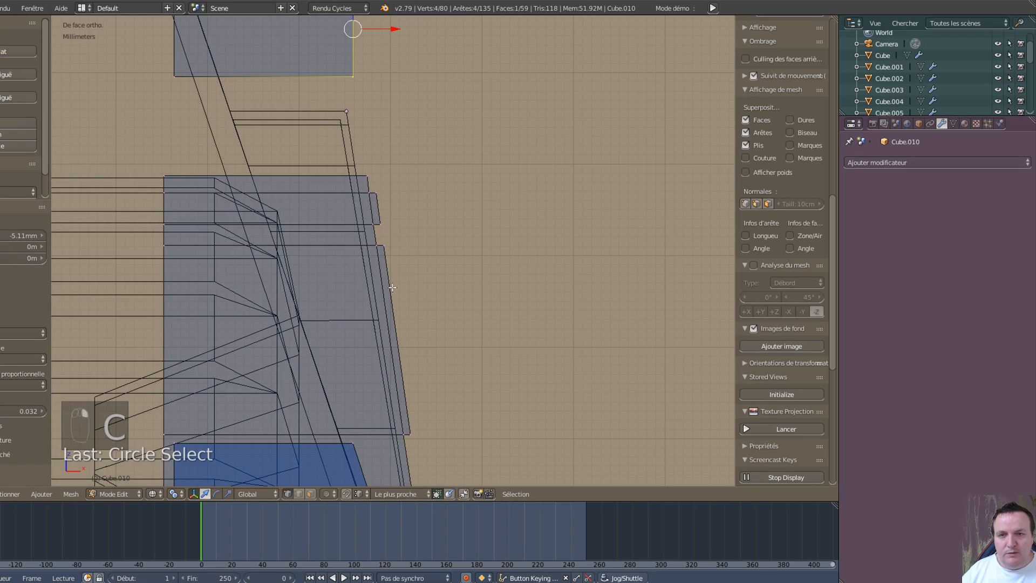
shift+middle_drag(451, 76, 458, 219)
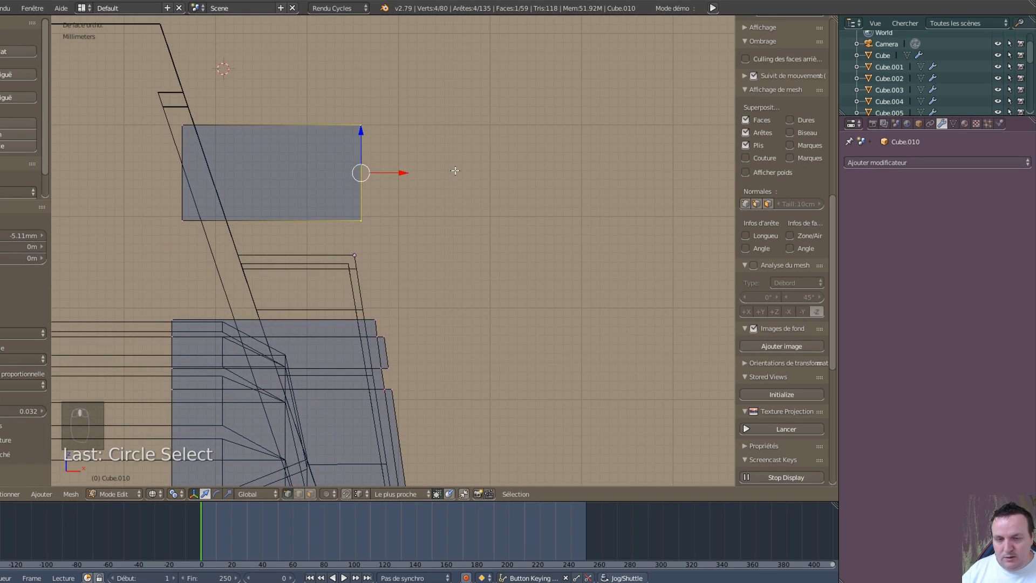
key(g)
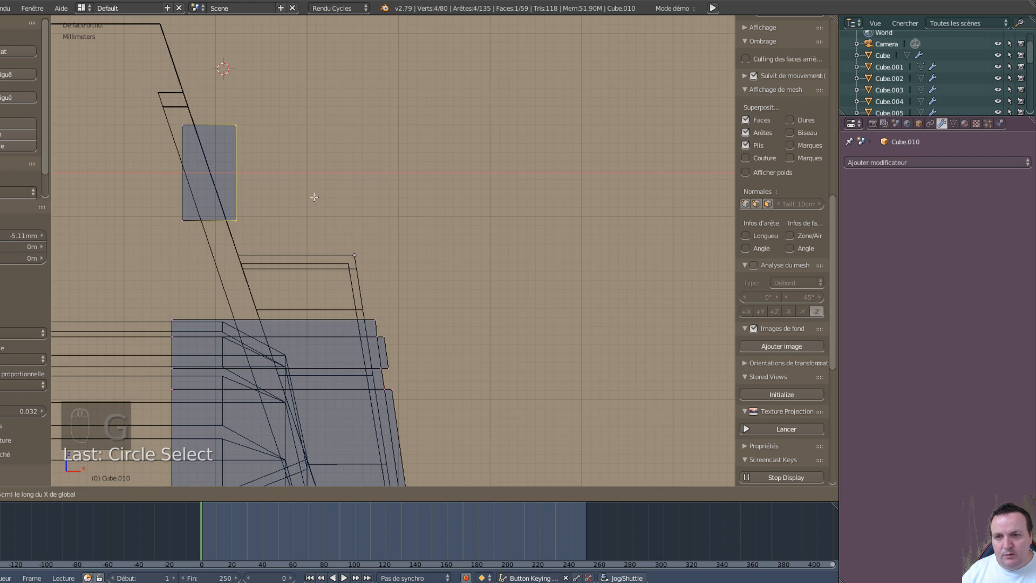
click(291, 201)
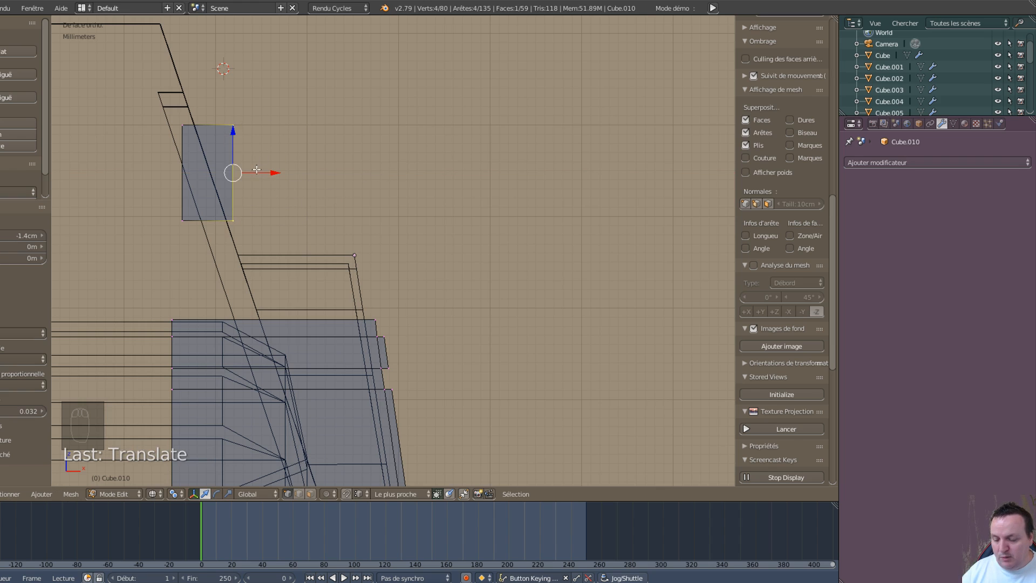
Step: Keep only the upper strip's top outer vertices selected and move them -3.44 mm along global X to follow the sloped face
key(c)
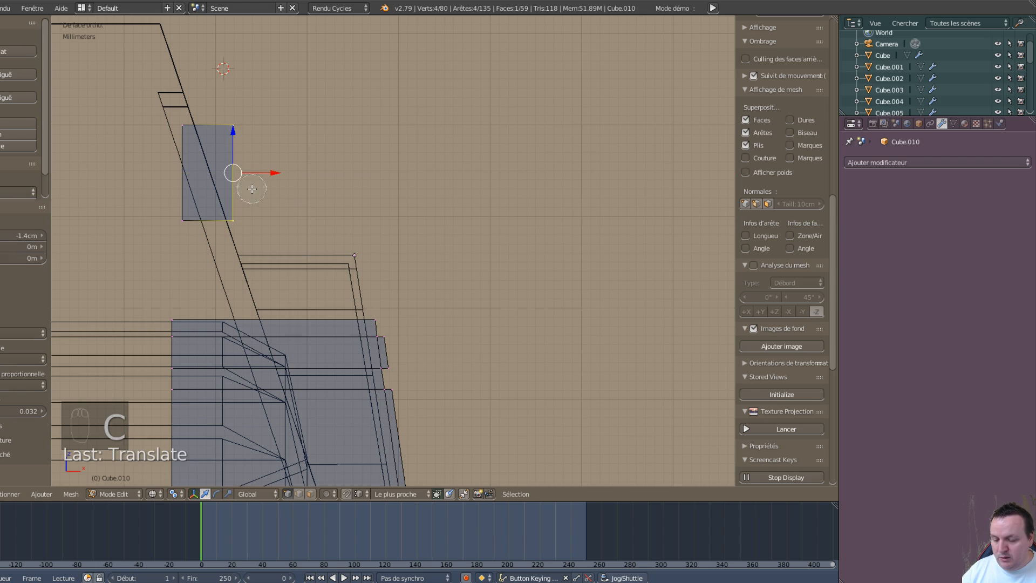
middle_click(240, 219)
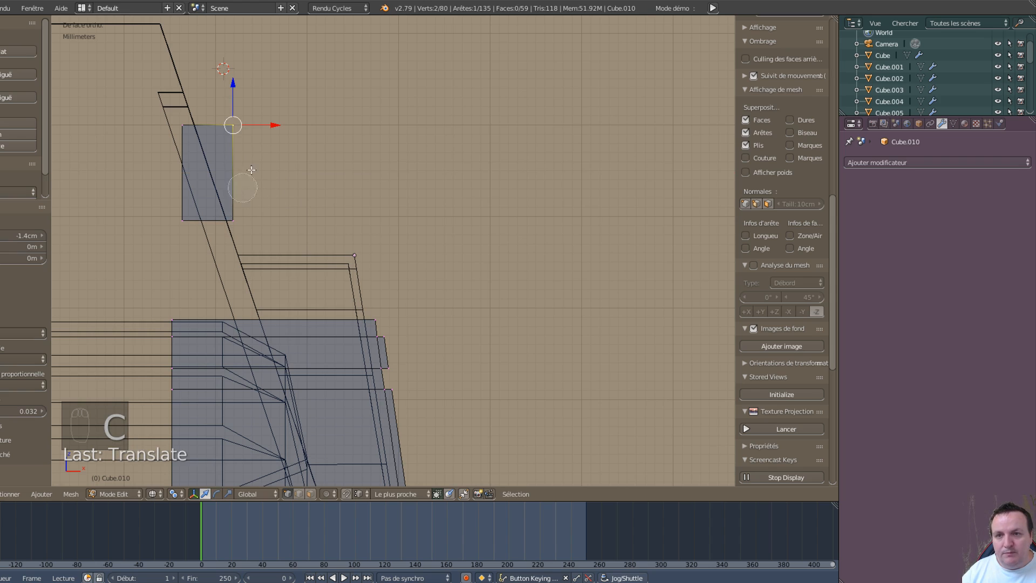
right_click(279, 99)
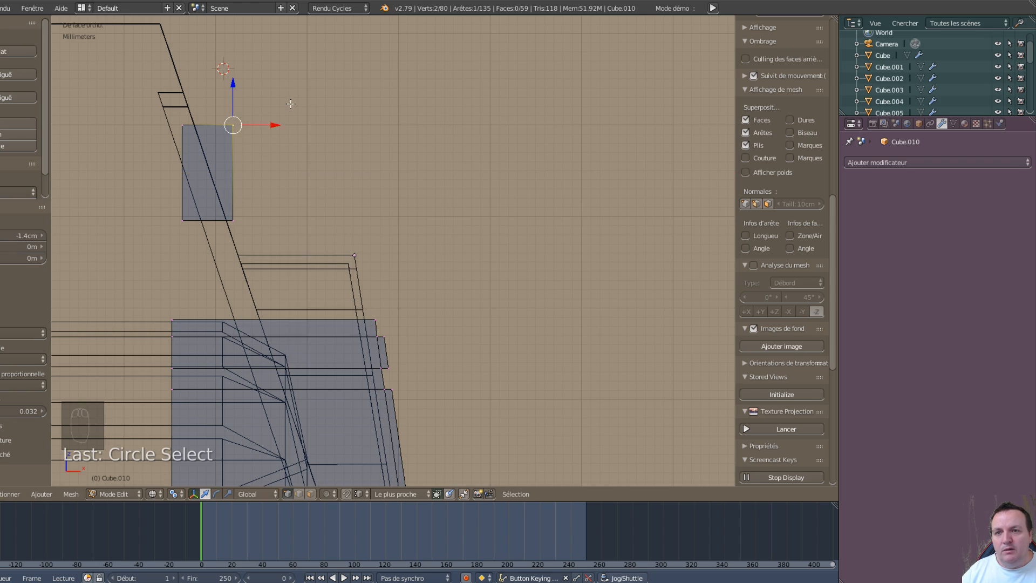
key(g)
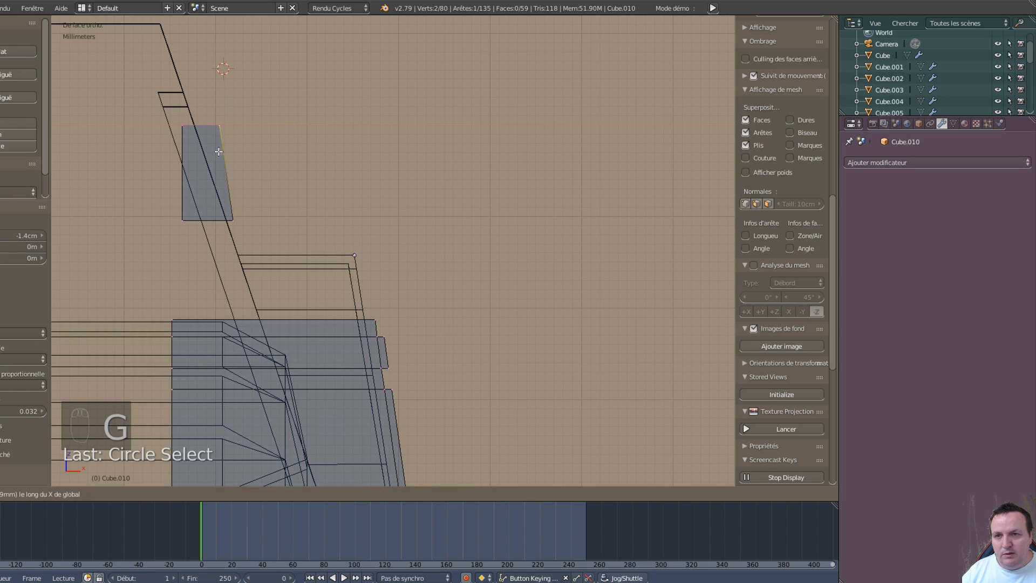
click(720, 163)
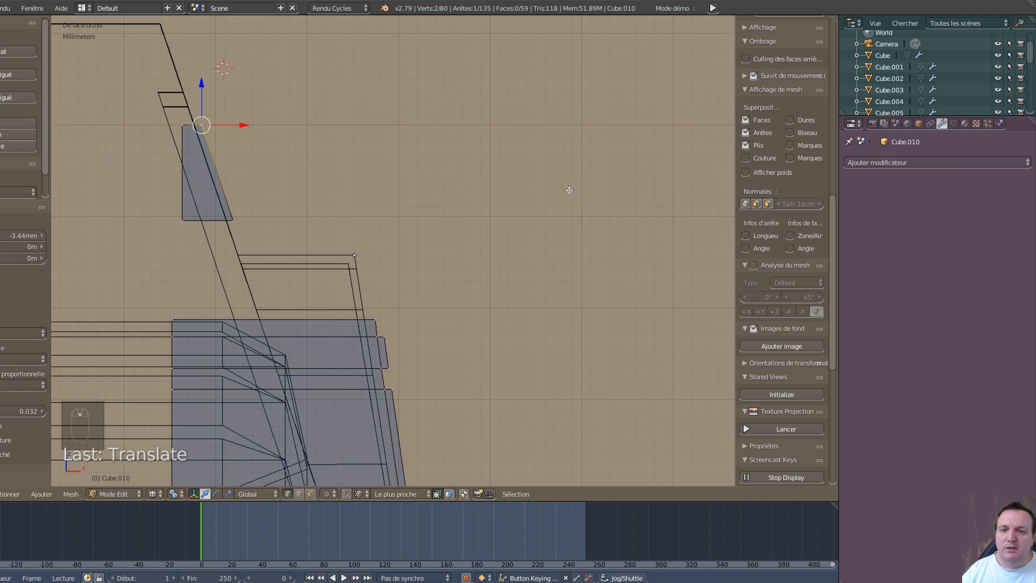
Step: Display the model in solid shading and view the sloped face with its panels from the front
middle_drag(569, 189, 409, 285)
scroll(488, 225, down, 7)
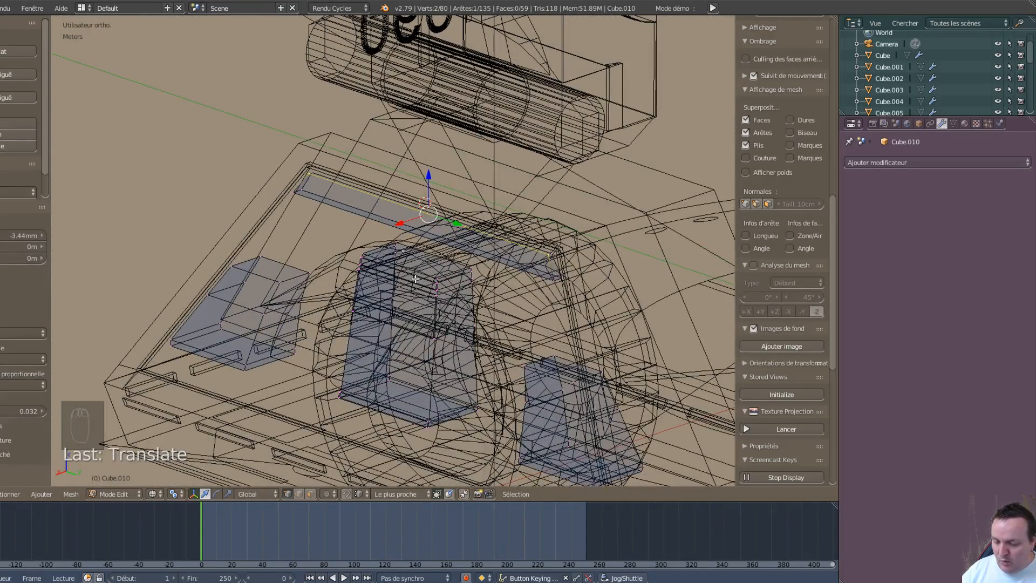
key(z)
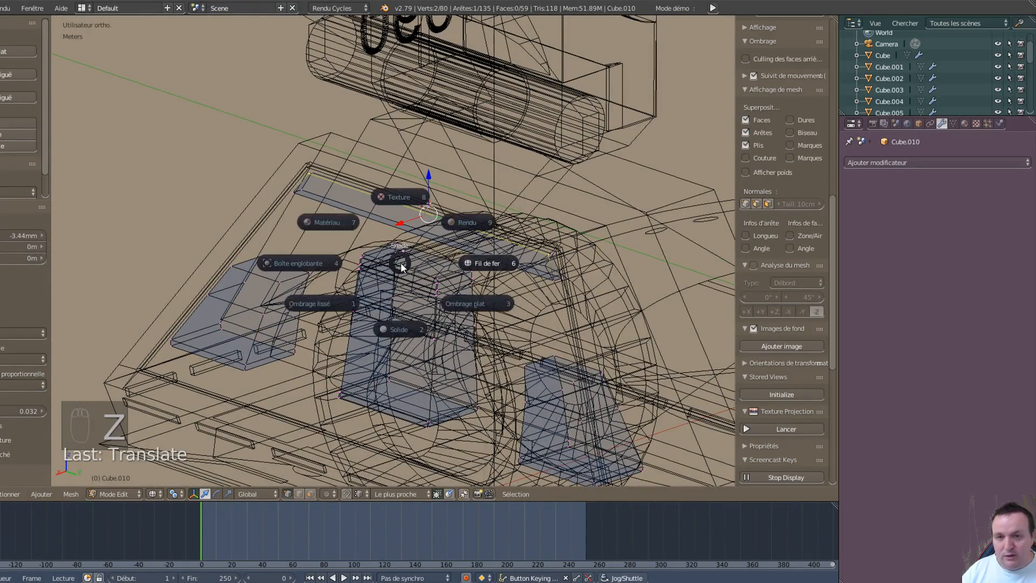
click(404, 329)
scroll(384, 338, down, 2)
middle_drag(397, 323, 315, 377)
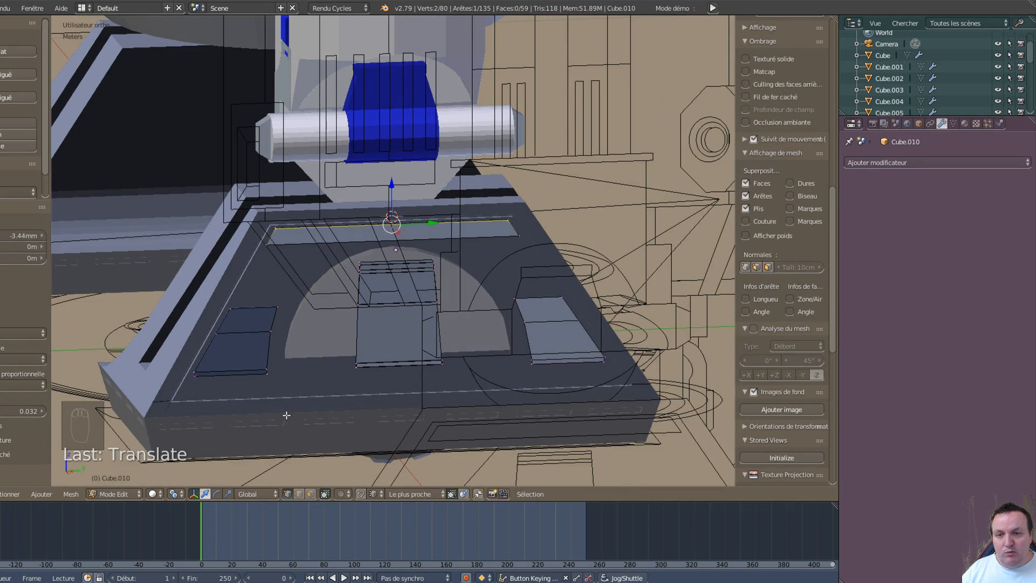
Step: In face selection mode, select the lower front faces of both side panels and extrude them in place without offset
key(ctrl+Tab)
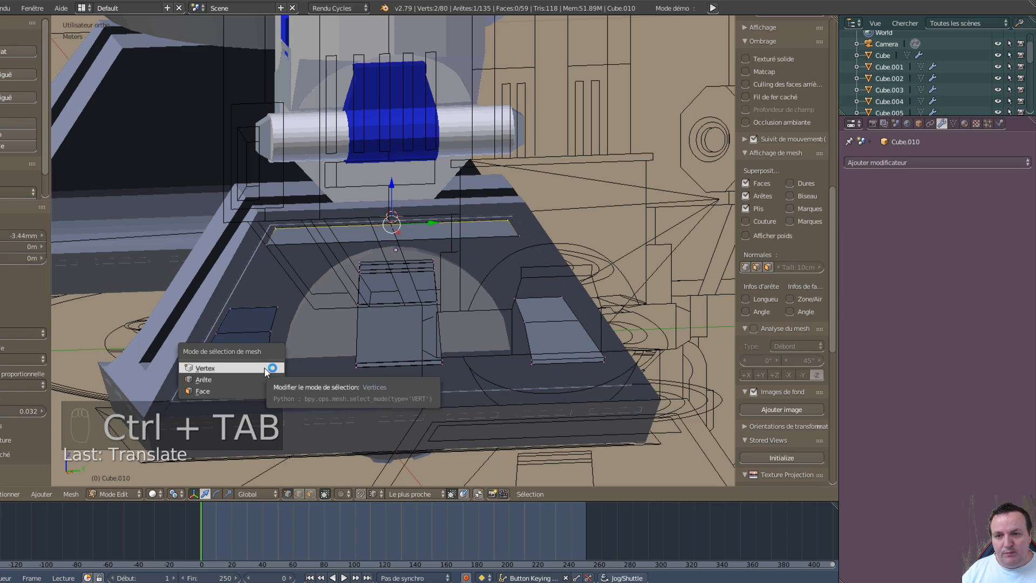
click(226, 394)
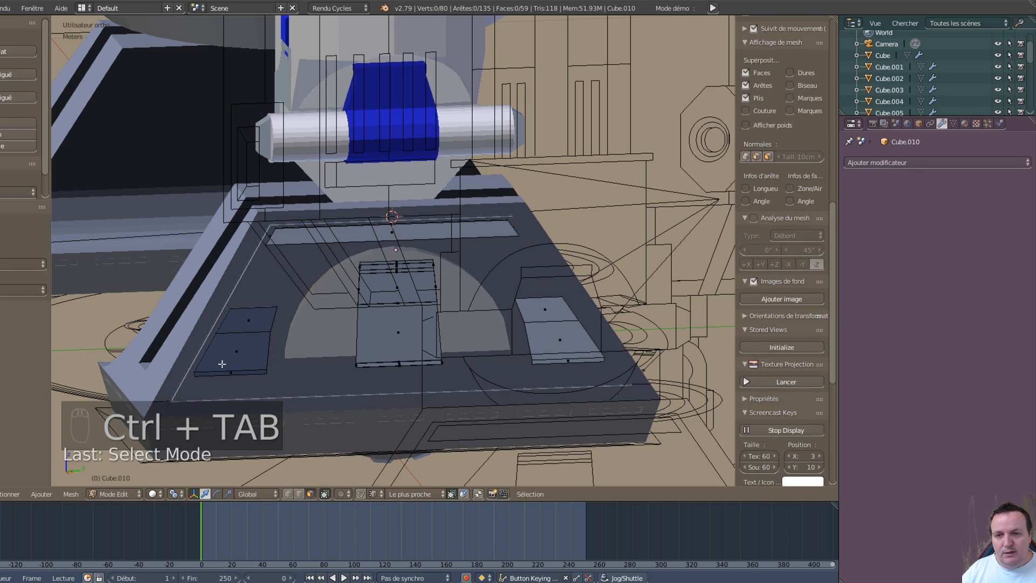
right_click(241, 353)
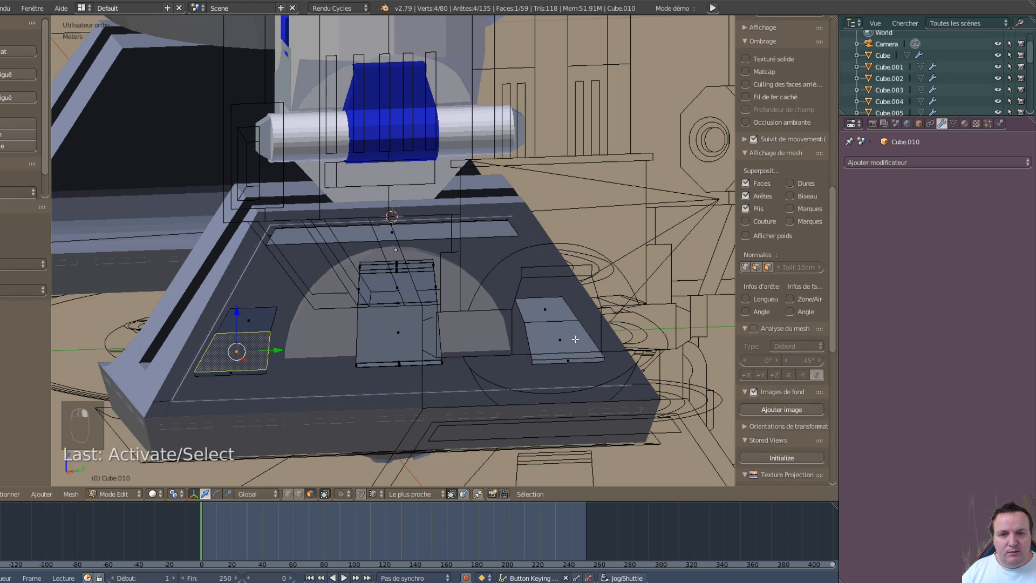
shift+right_click(554, 347)
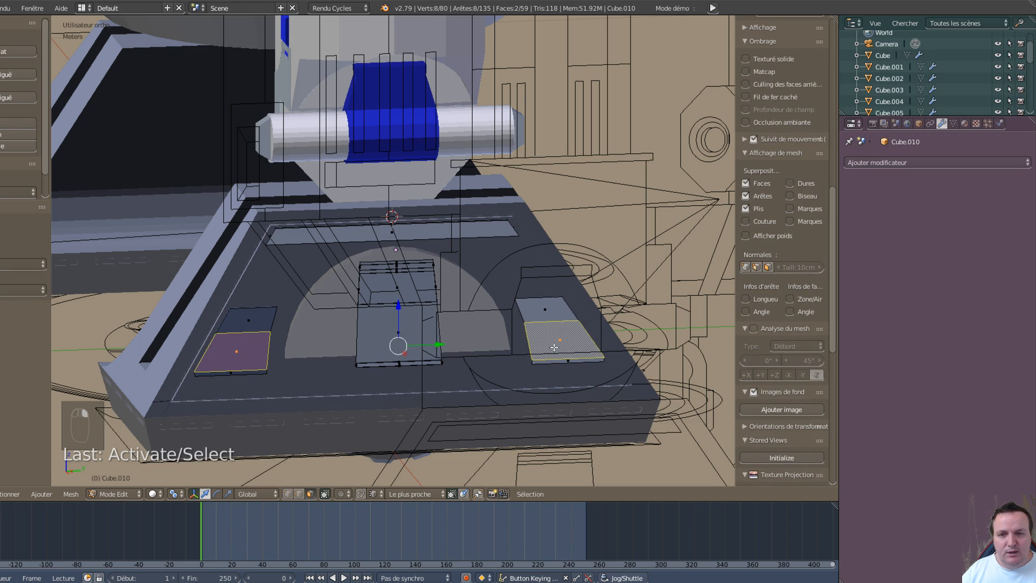
key(e)
right_click(410, 307)
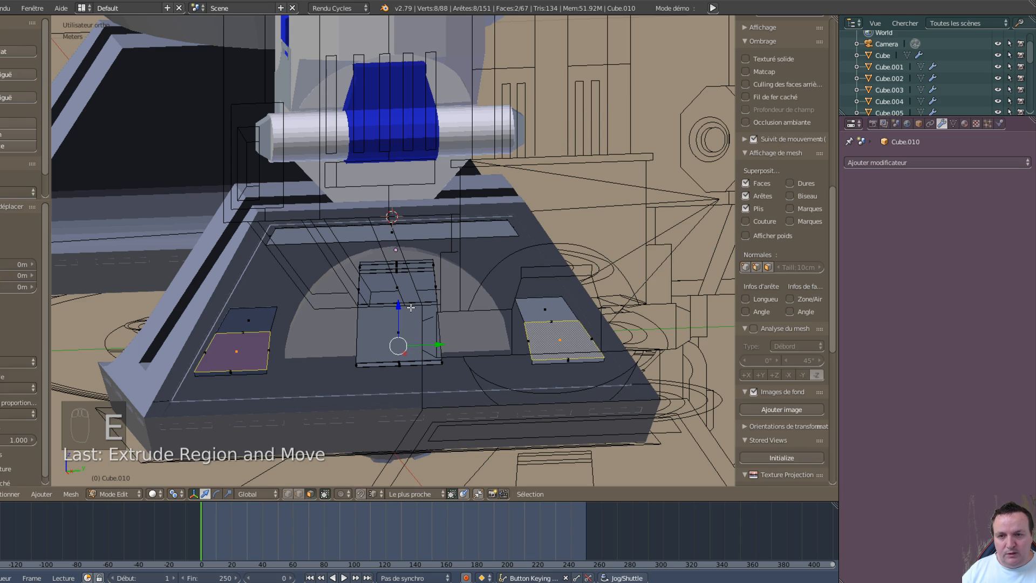
Step: From the front view, move the two extruded side panel faces 0.272 mm outward along global X
key(KP_1)
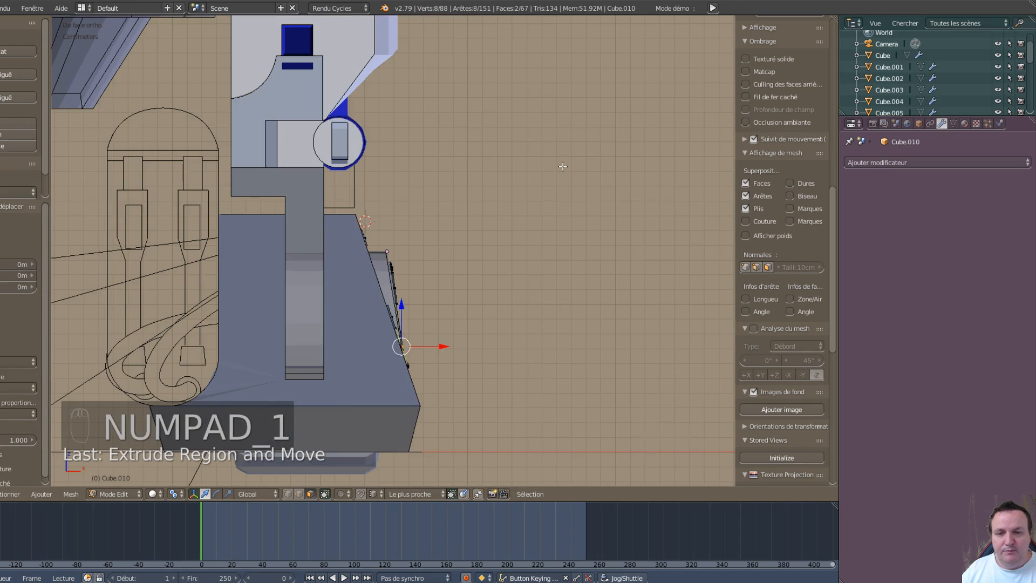
scroll(588, 363, up, 3)
shift+middle_drag(601, 342, 496, 195)
scroll(423, 273, up, 1)
scroll(423, 274, up, 3)
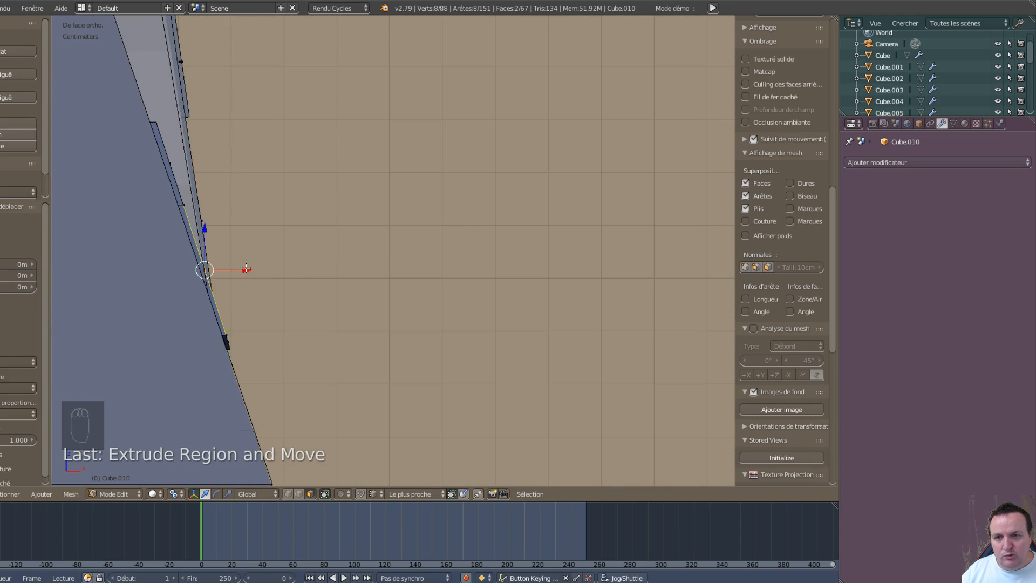
shift+drag(245, 271, 248, 270)
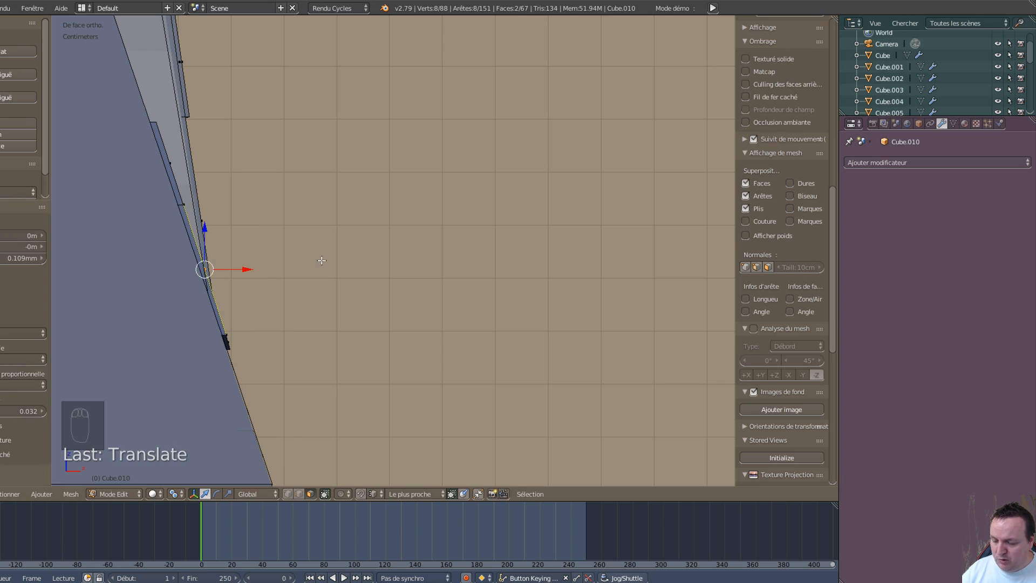
key(ctrl+z)
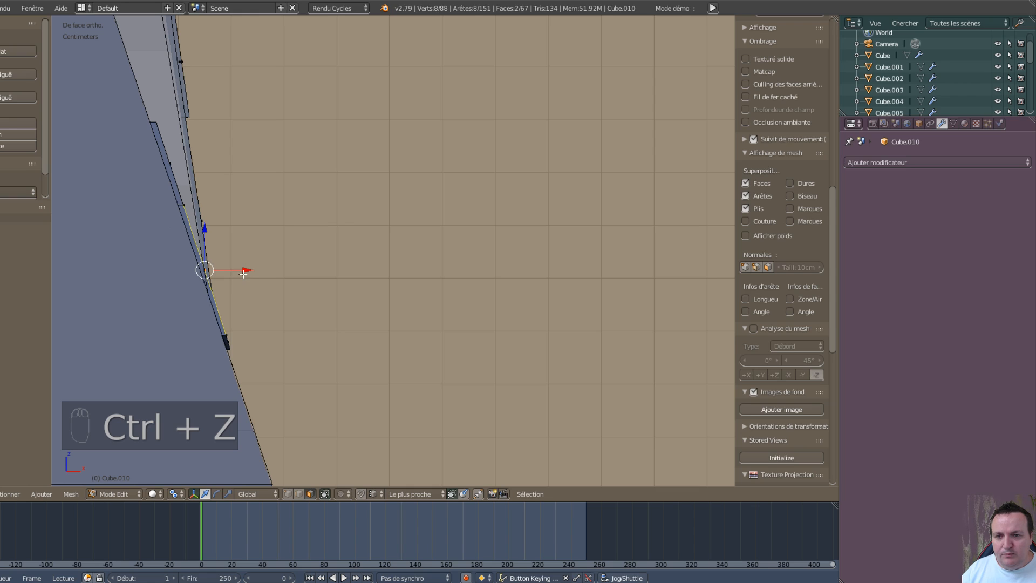
drag(243, 274, 107, 333)
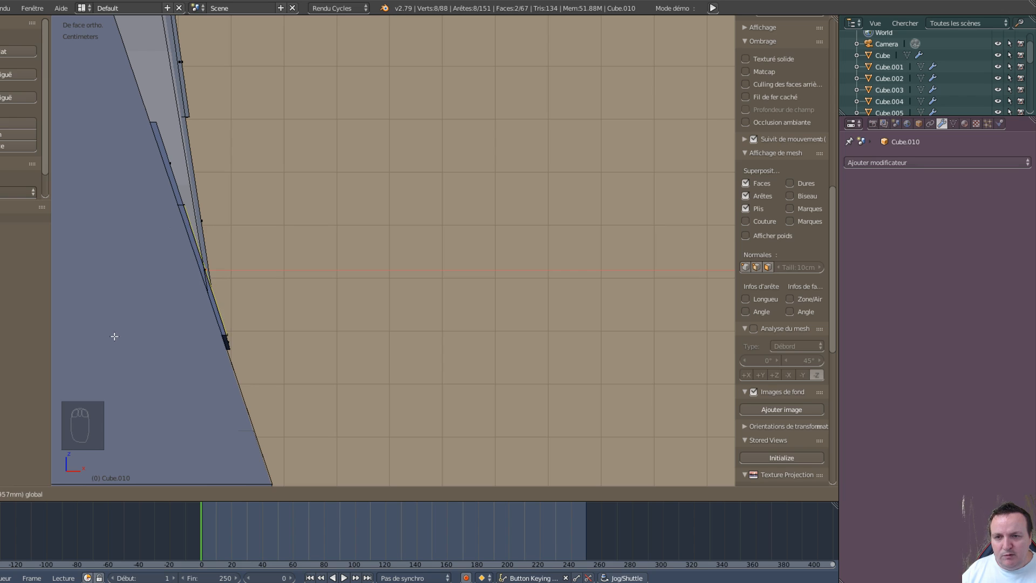
drag(118, 339, 119, 338)
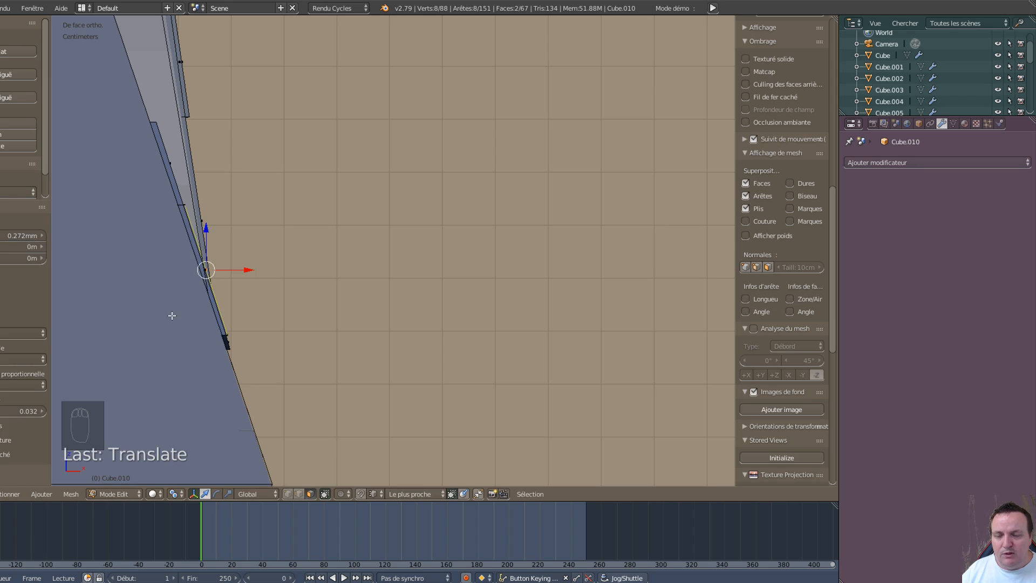
middle_drag(189, 316, 122, 341)
scroll(122, 340, down, 2)
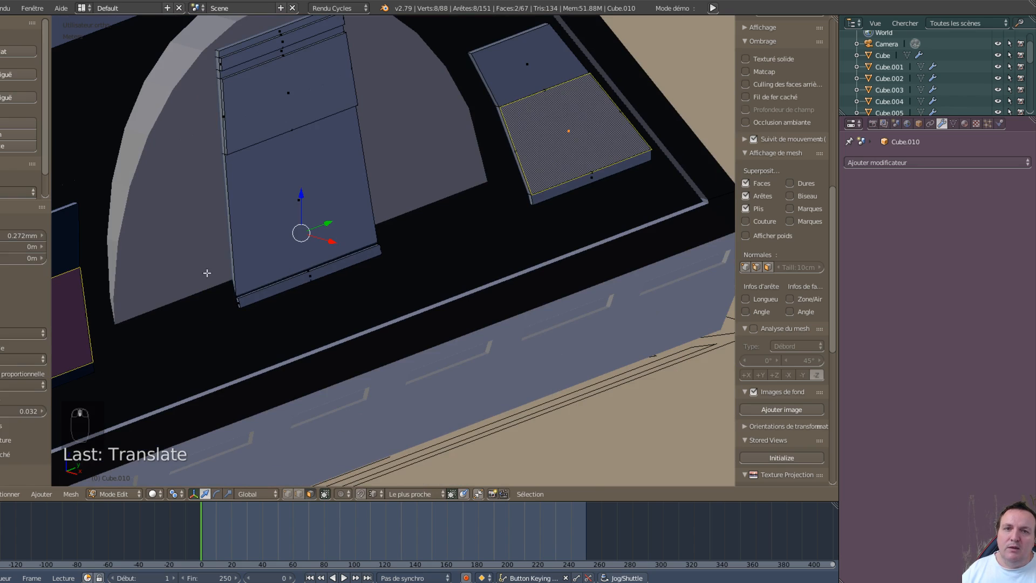
scroll(227, 208, down, 3)
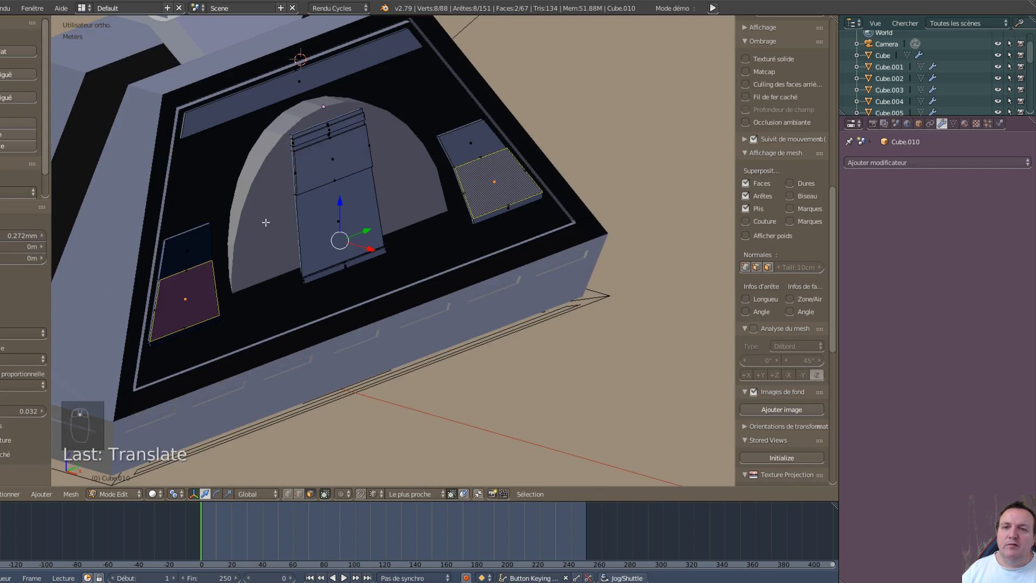
Step: Return the detail panels to Object Mode and select the foot base object instead
middle_drag(327, 196, 385, 204)
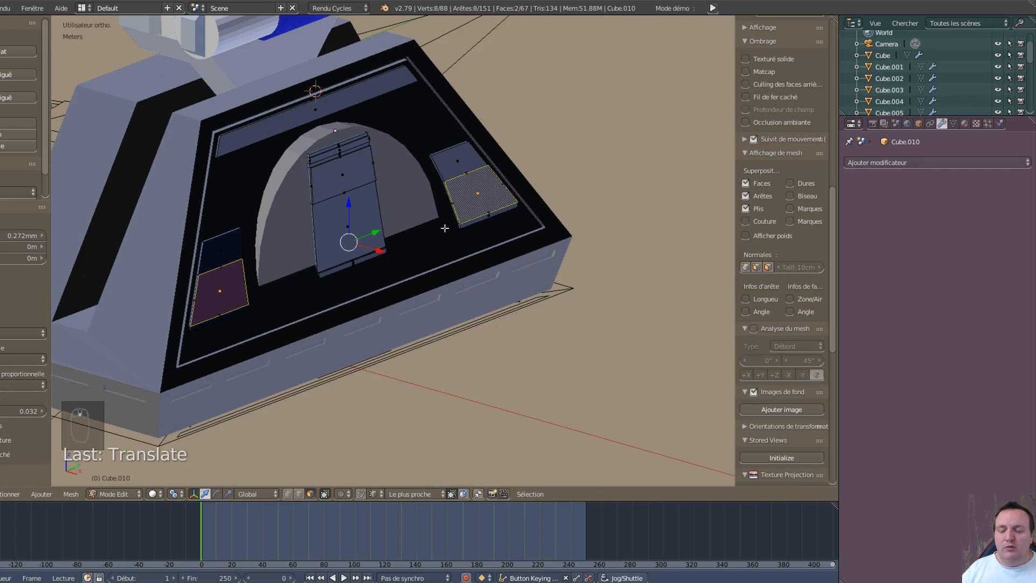
key(Tab)
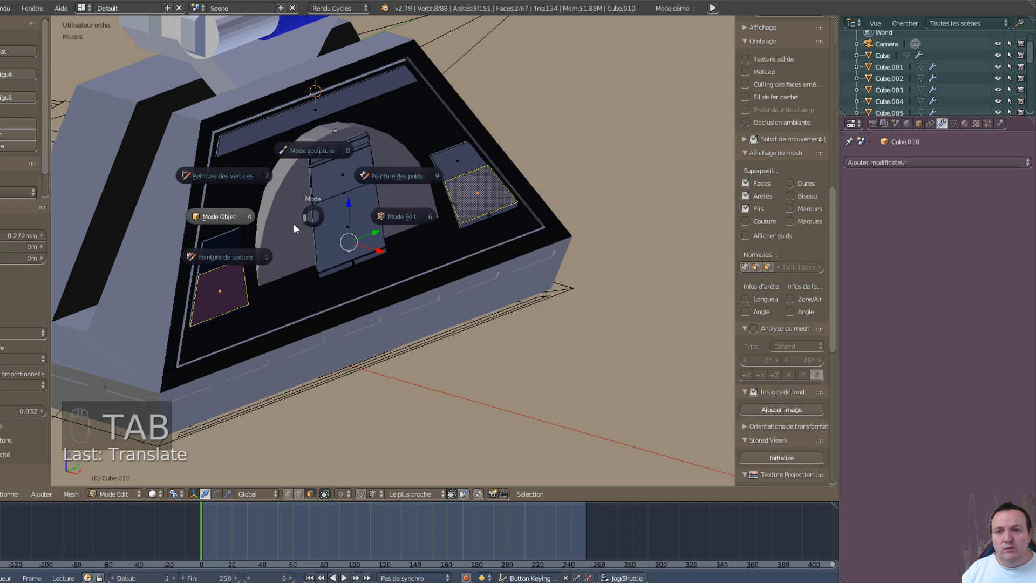
click(227, 216)
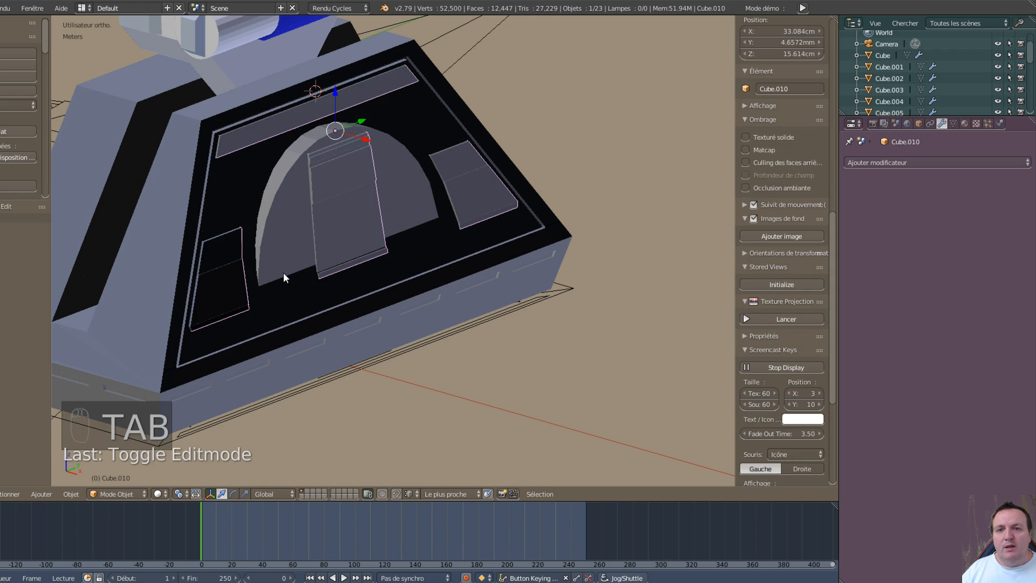
middle_drag(312, 306, 185, 159)
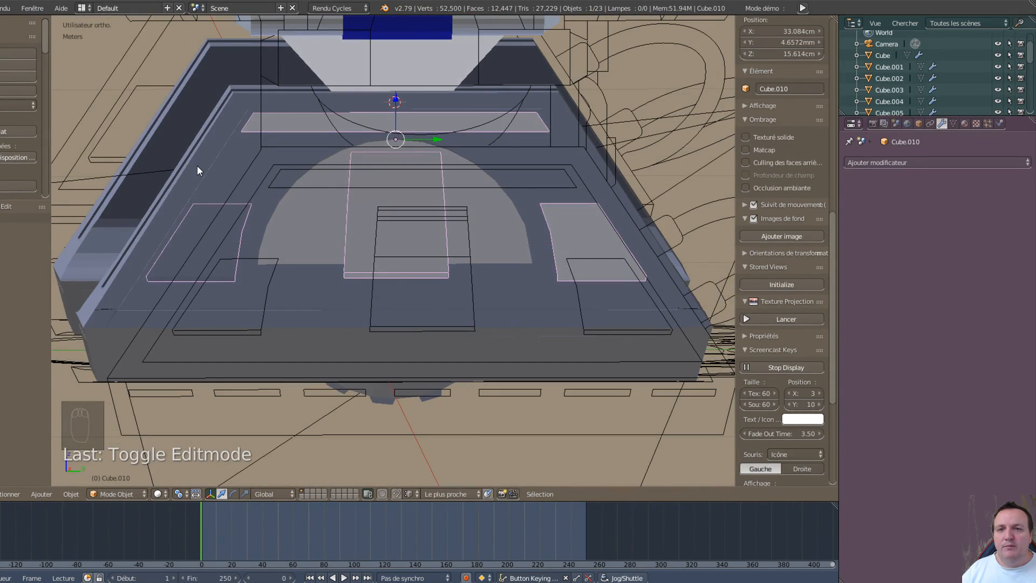
right_click(197, 170)
middle_drag(206, 192, 357, 257)
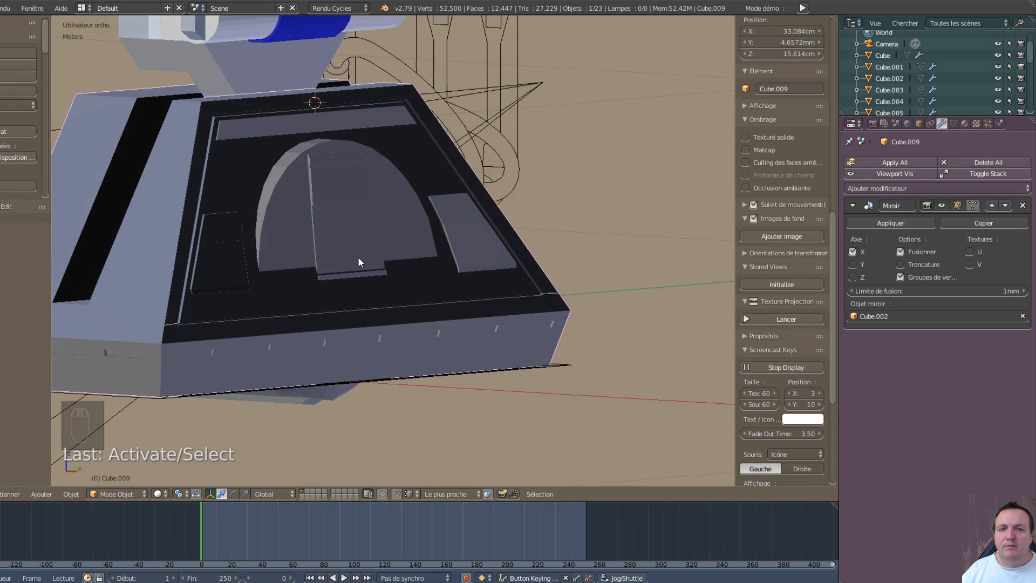
Step: Add a Boolean modifier to the foot base and place it above the Mirror modifier
click(939, 189)
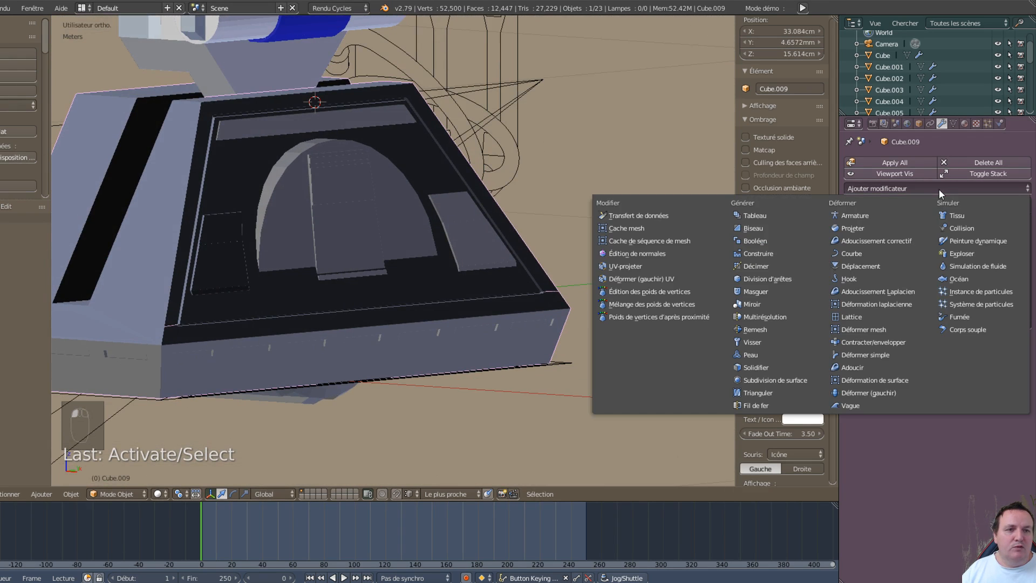
click(770, 244)
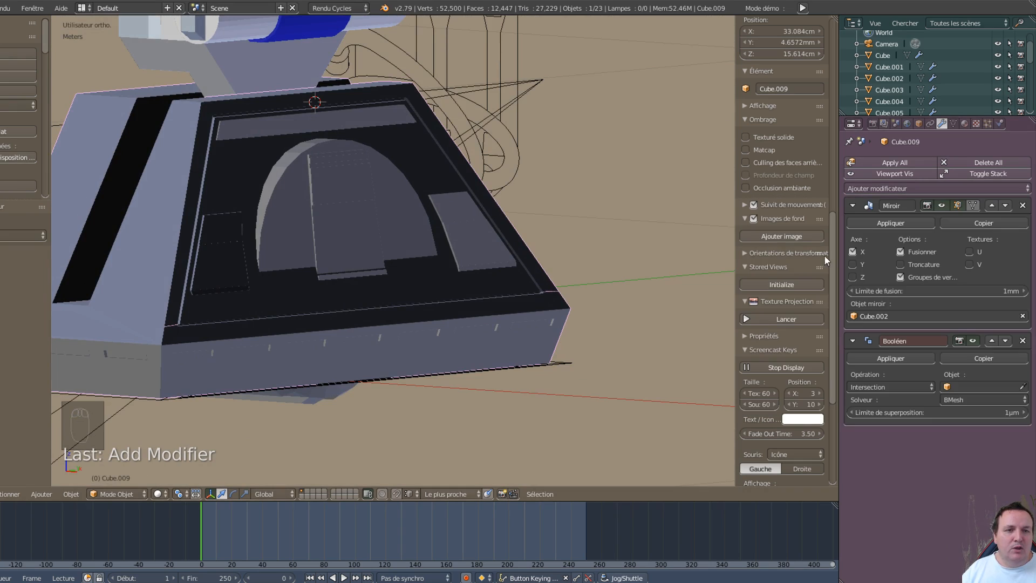
click(992, 341)
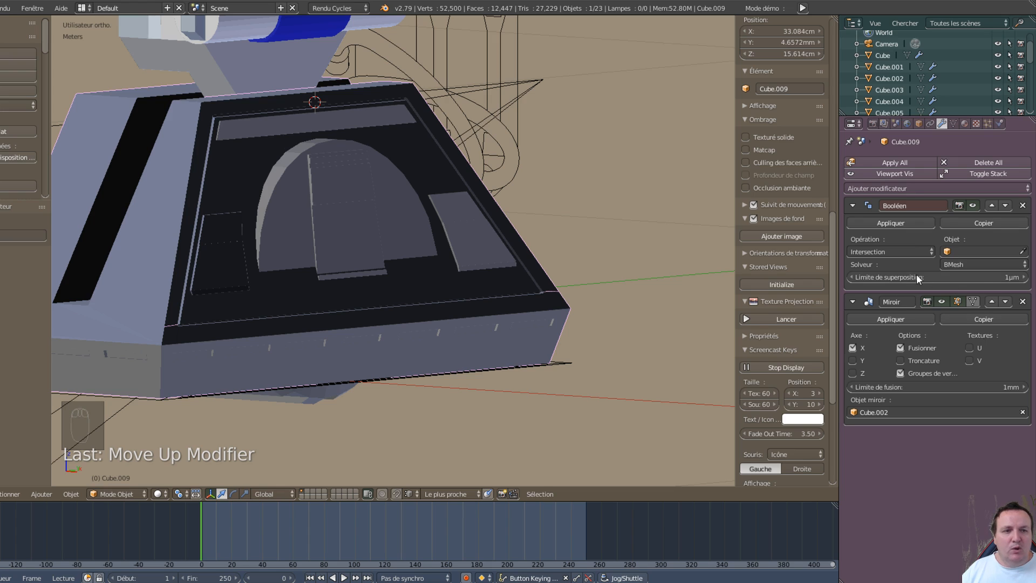
Step: Use the detail panels object Cube.010 as the Boolean's target and set the operation to Union
click(1023, 249)
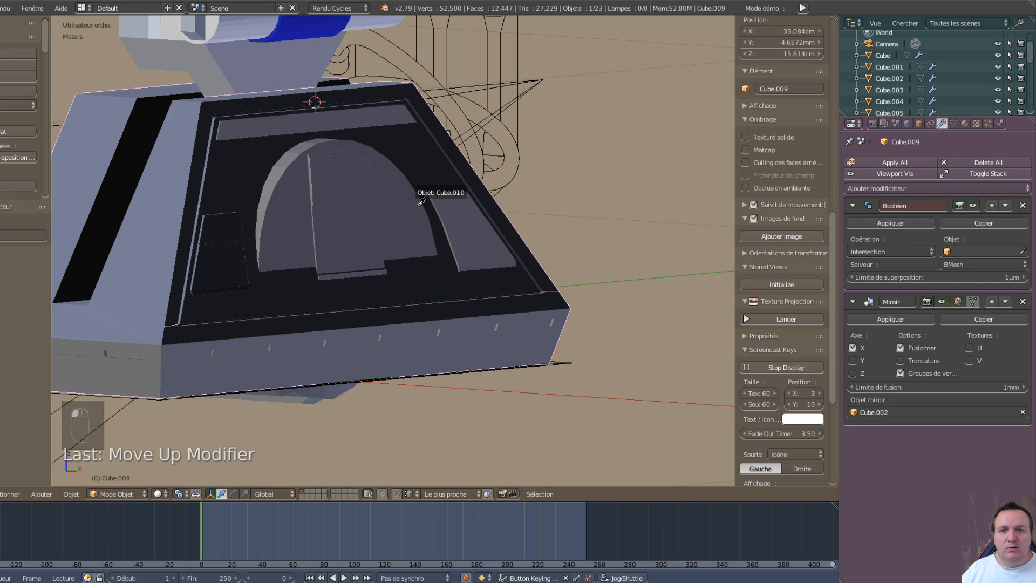
click(341, 193)
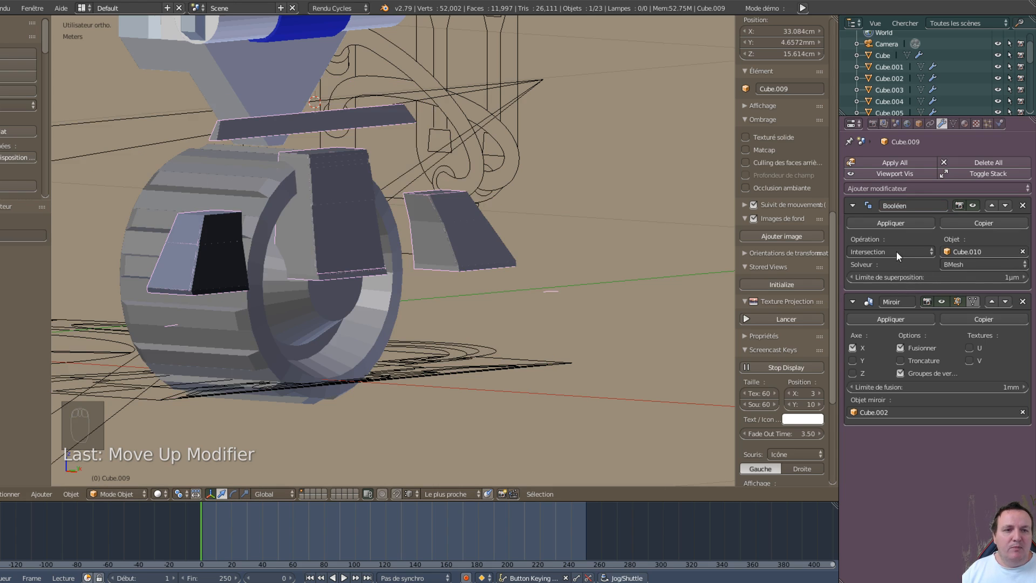
click(924, 251)
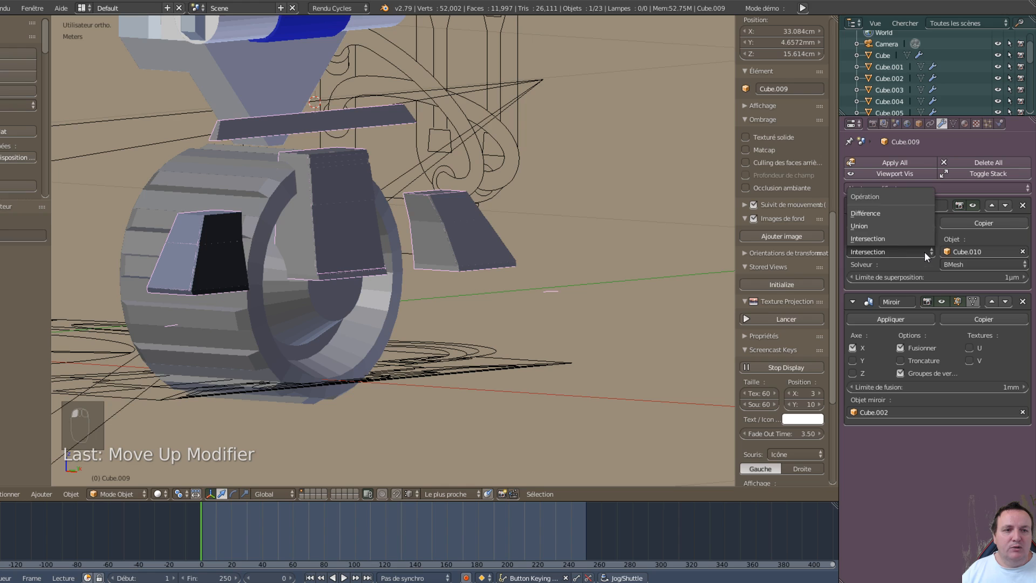
click(868, 226)
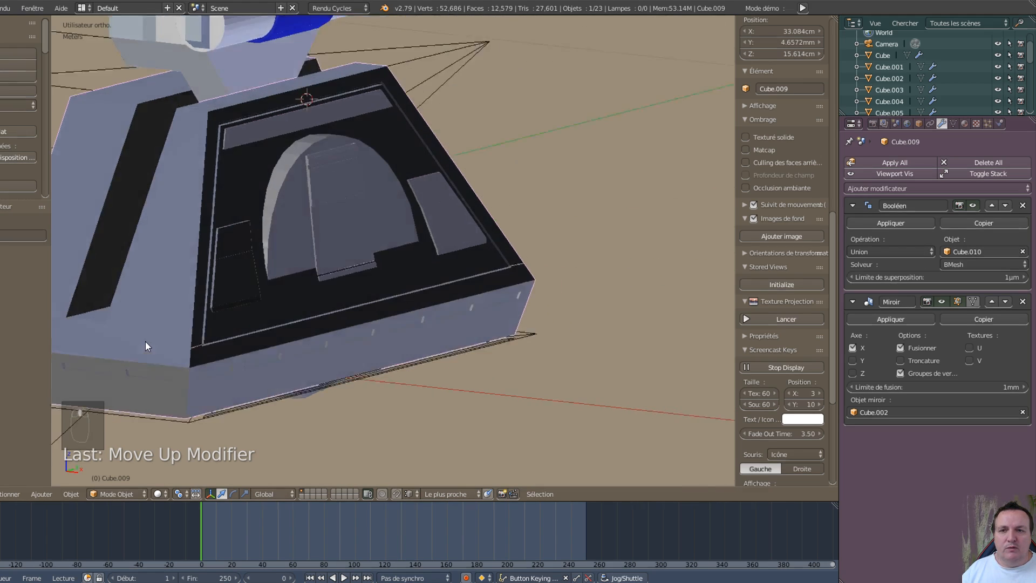
Step: In Edit Mode, select the foot base's entire mesh and make its normals consistent
middle_drag(144, 341, 789, 264)
scroll(788, 263, down, 4)
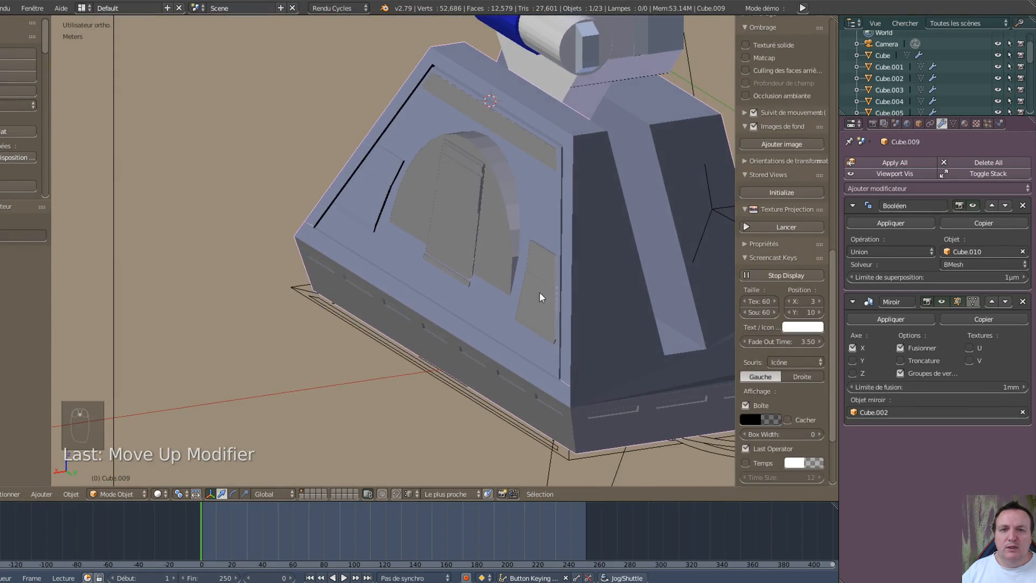
middle_drag(539, 291, 347, 271)
scroll(406, 227, down, 8)
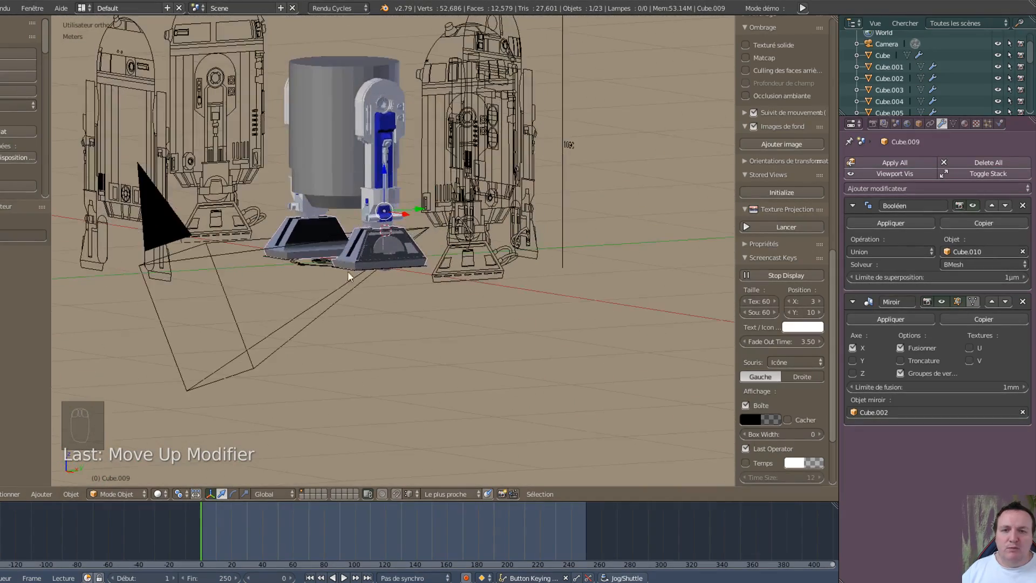
scroll(291, 364, up, 5)
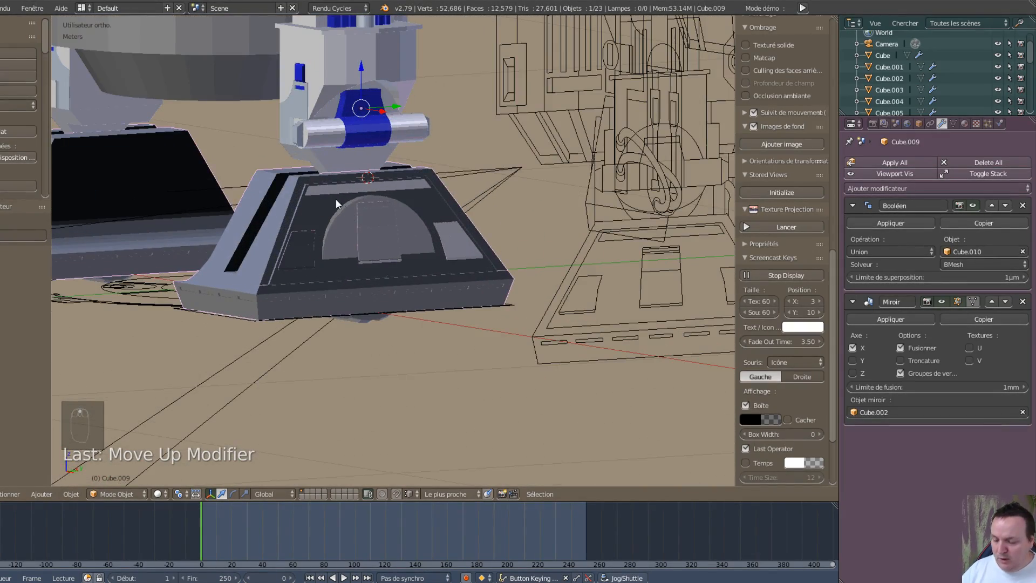
key(Tab)
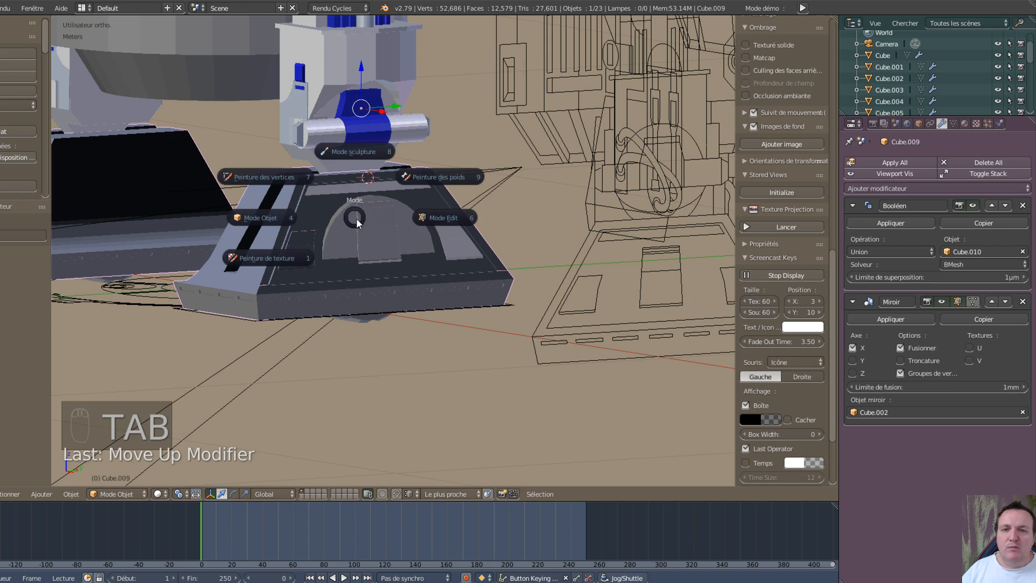
click(456, 221)
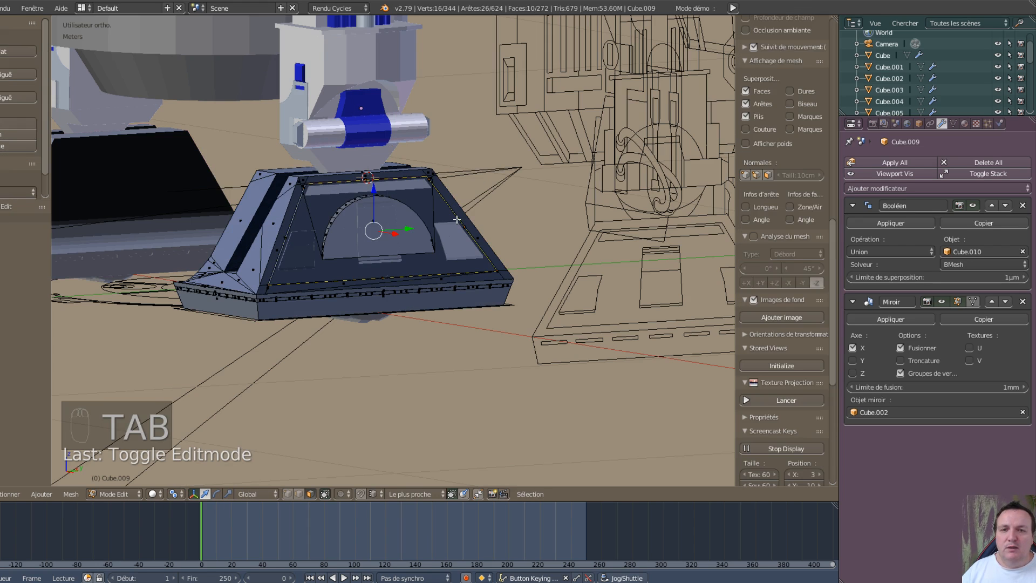
key(a)
key(a)
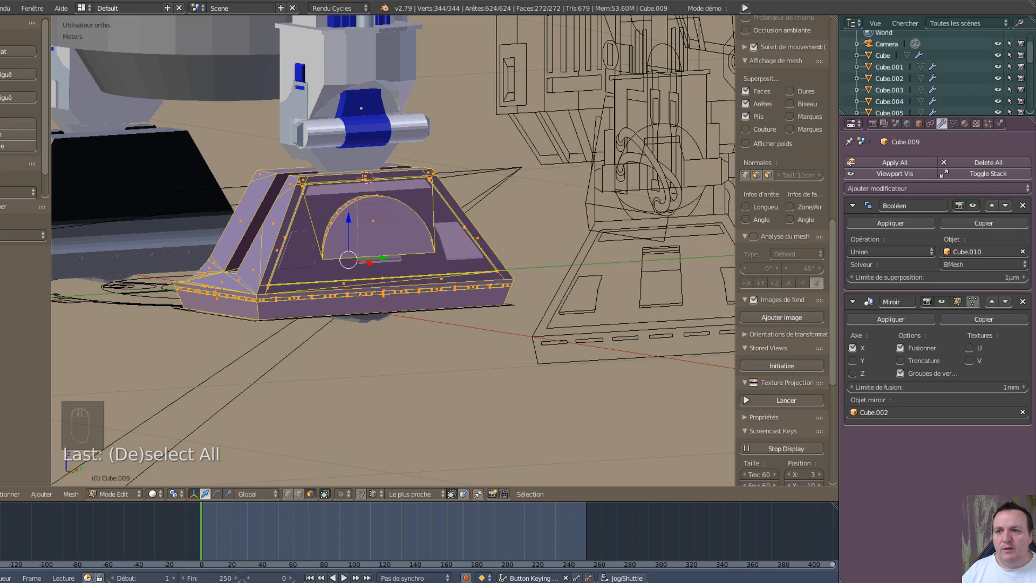
key(ctrl+n)
middle_drag(144, 232, 174, 231)
middle_drag(126, 214, 166, 231)
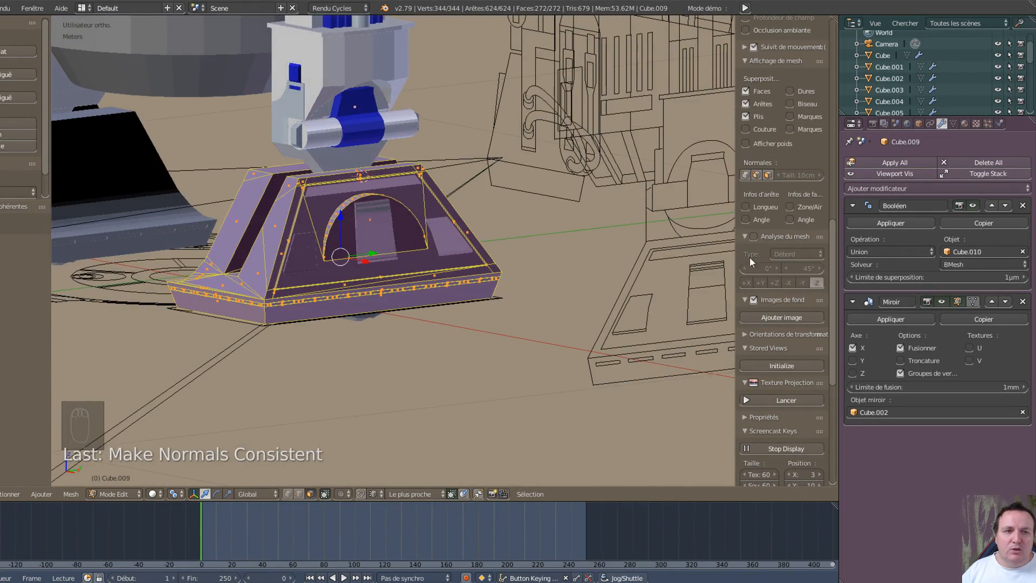
Step: Return to Object Mode and apply the Boolean modifier on the foot base, keeping the Mirror modifier
click(891, 218)
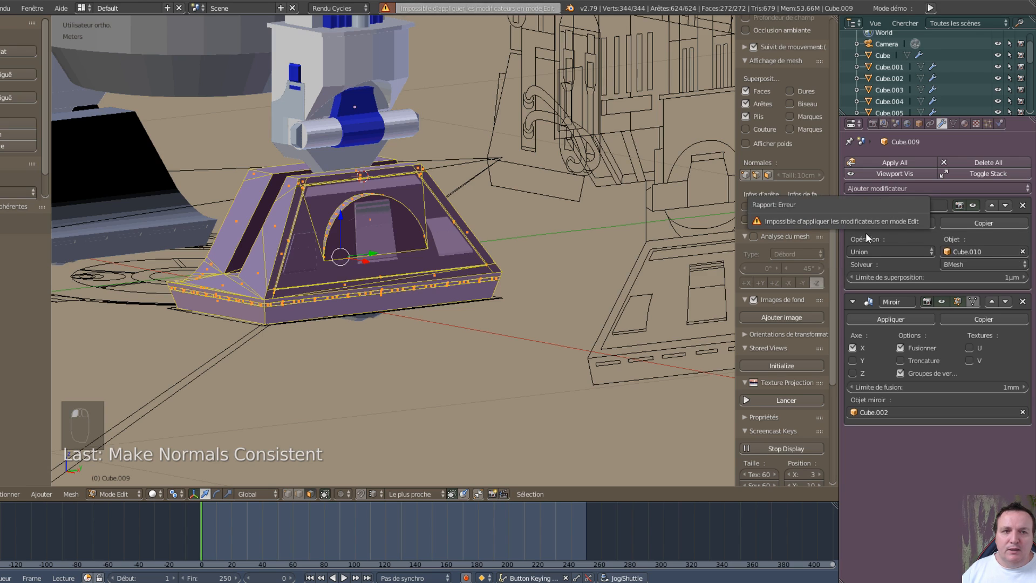
key(Tab)
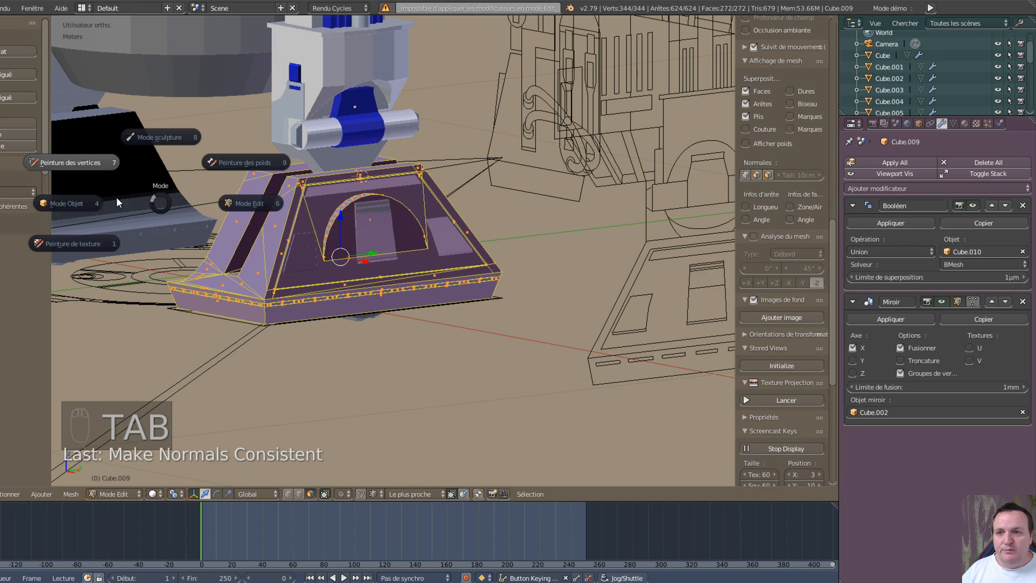
click(53, 205)
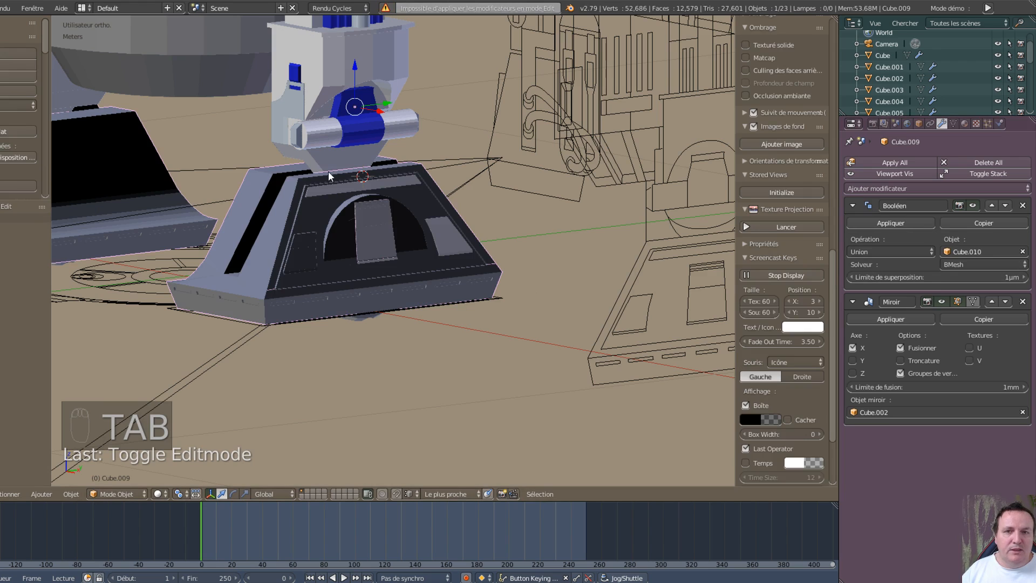
right_click(344, 174)
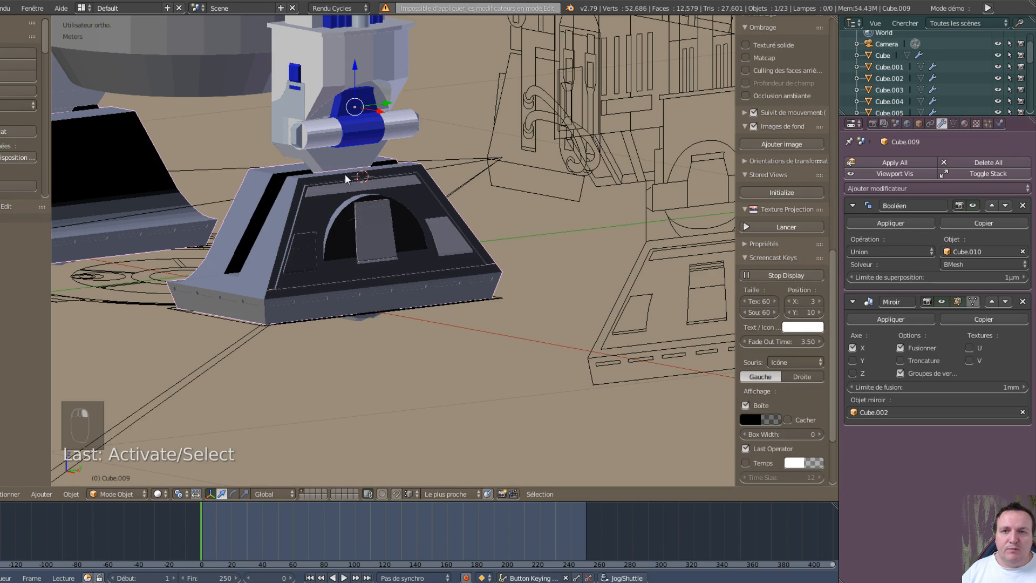
click(896, 221)
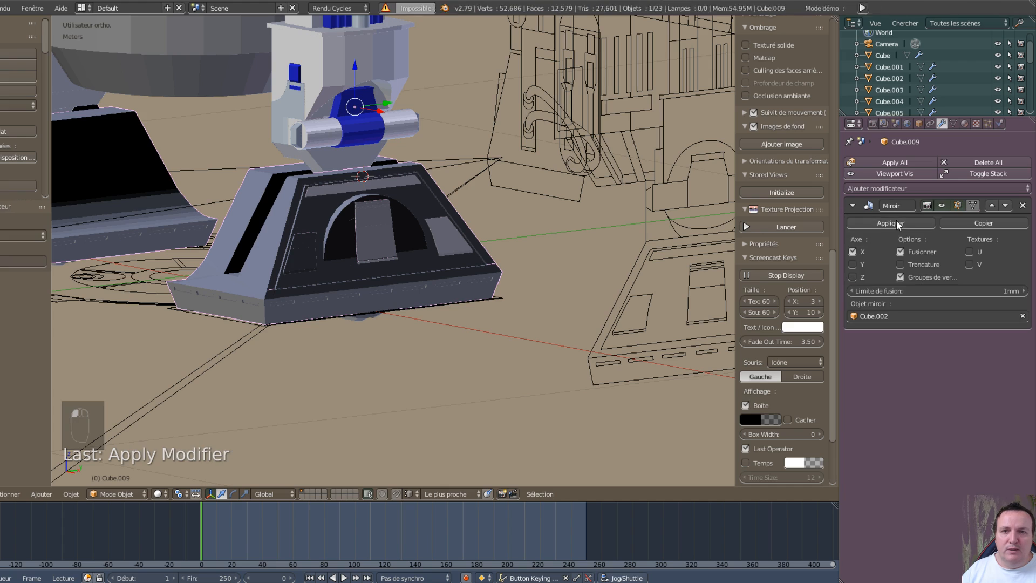
Step: Move the separate detail panels object 27.3 cm along global X away from the foot base and delete it
right_click(363, 247)
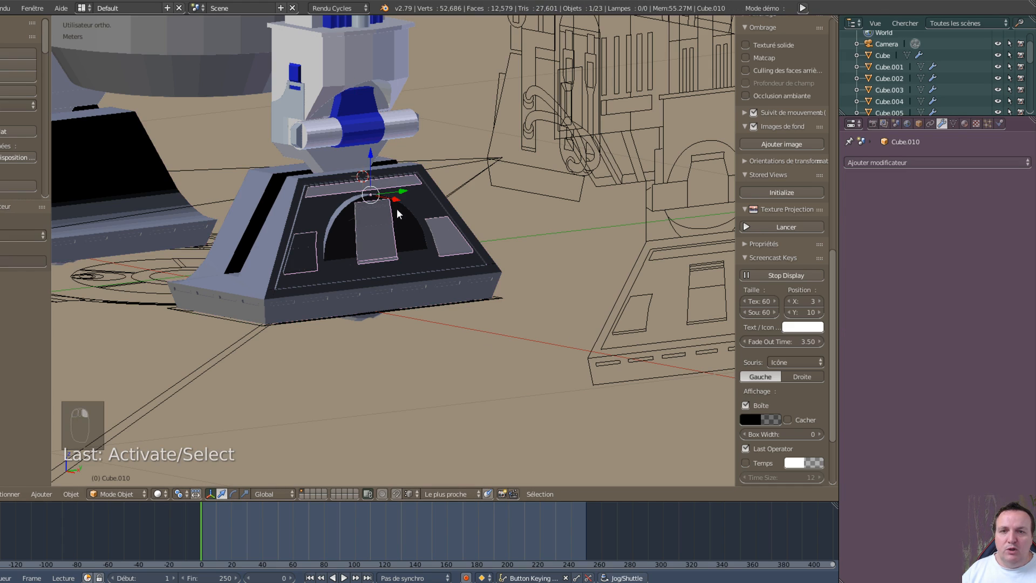
key(g)
key(x)
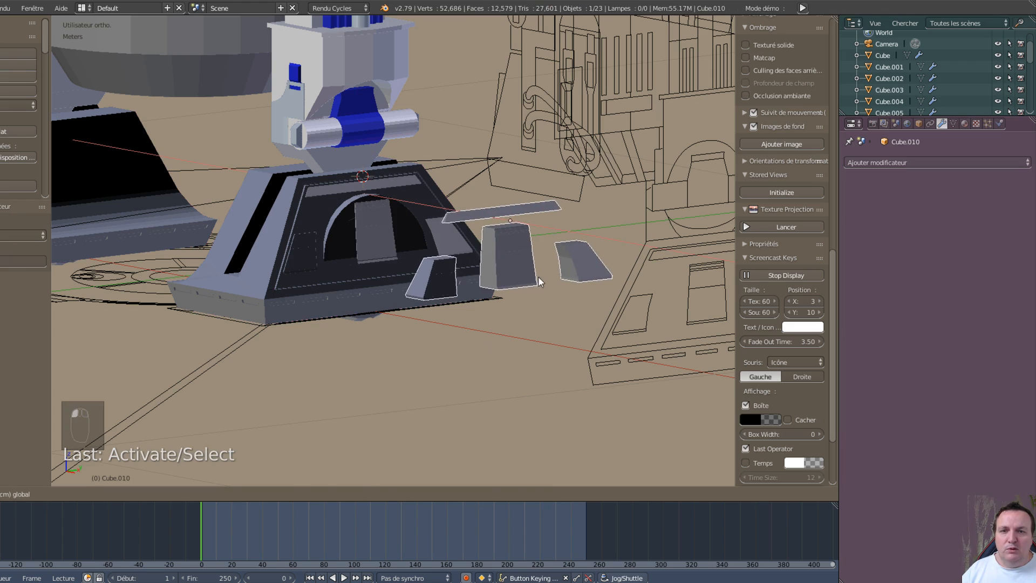
click(538, 283)
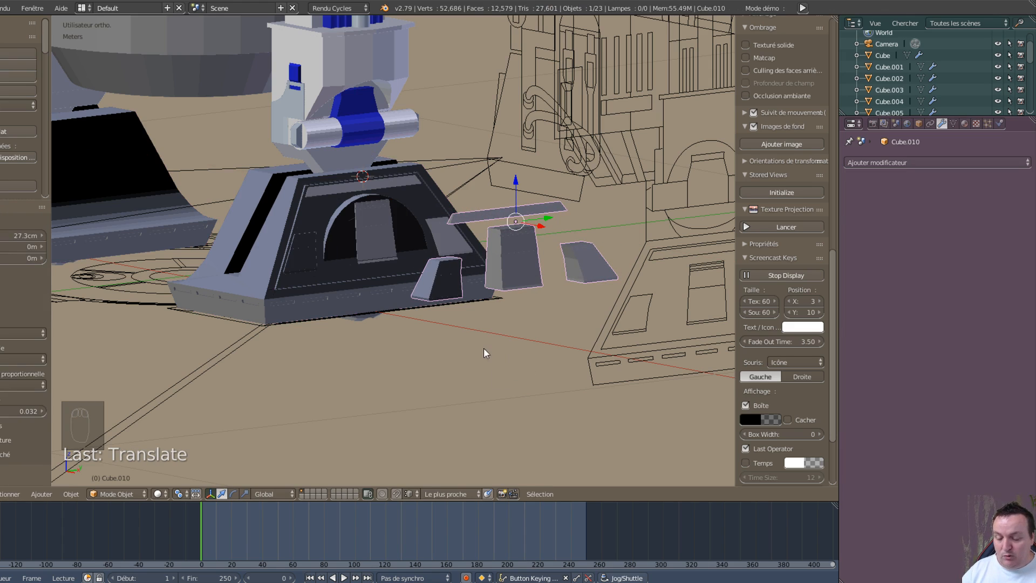
key(x)
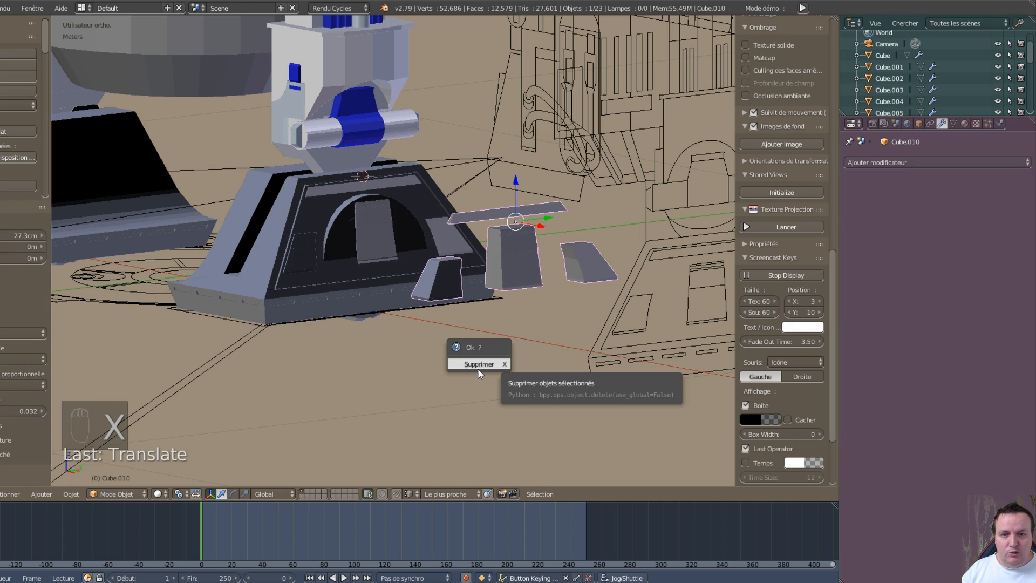
click(474, 365)
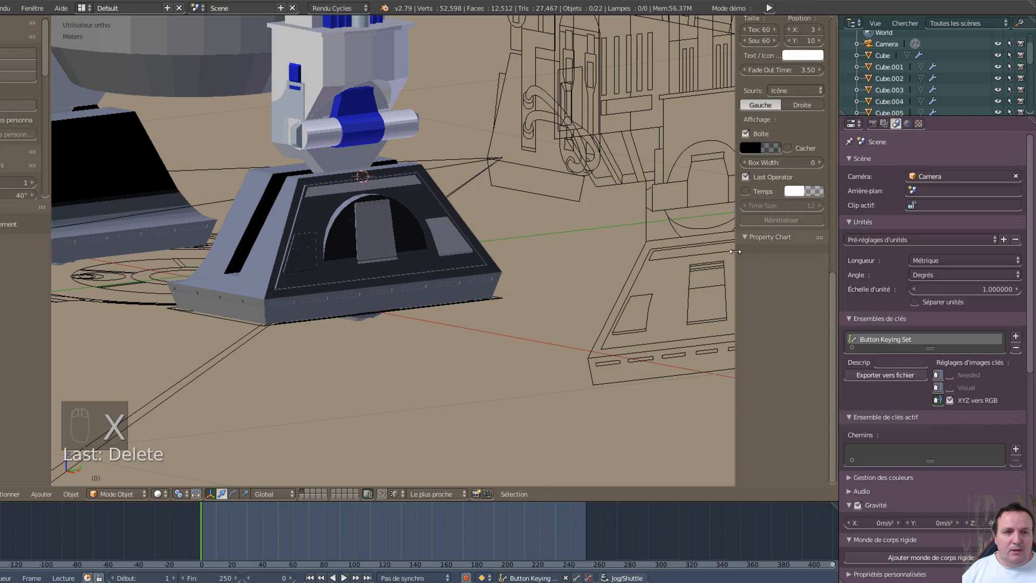
Step: Make the normals consistent across the whole foot base mesh with its merged panels, and return to Object Mode
middle_drag(358, 297, 249, 301)
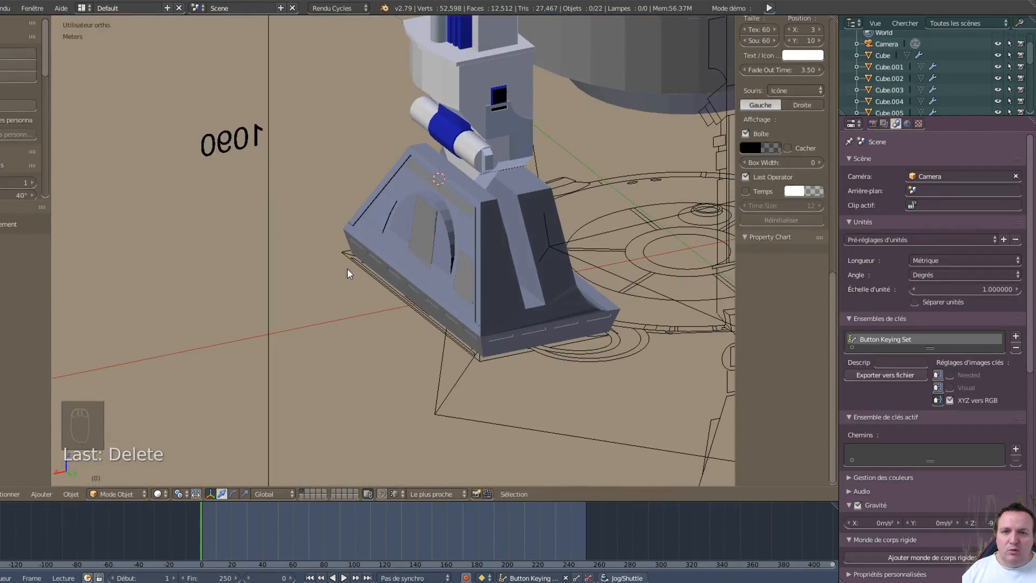
right_click(475, 237)
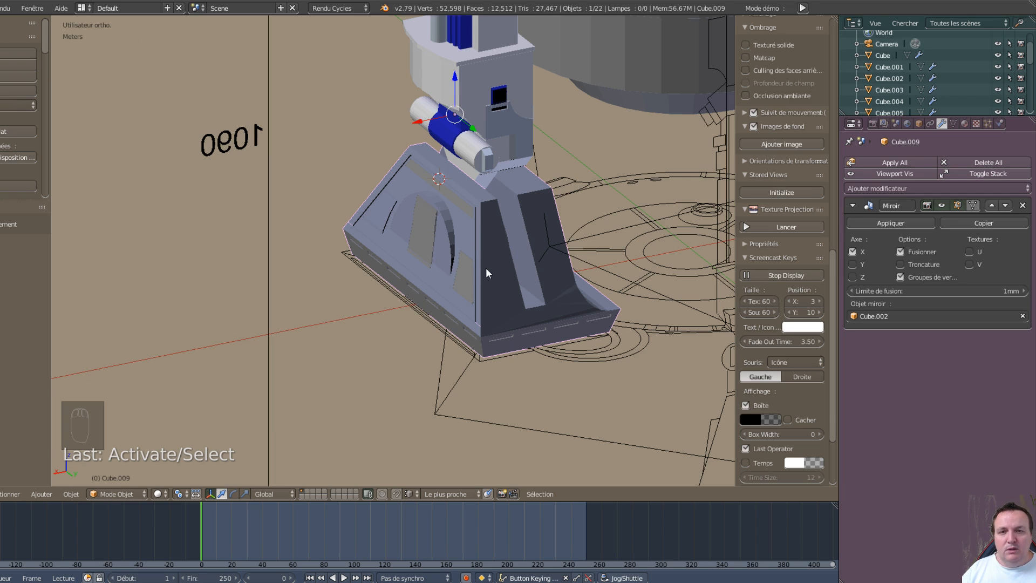
key(Tab)
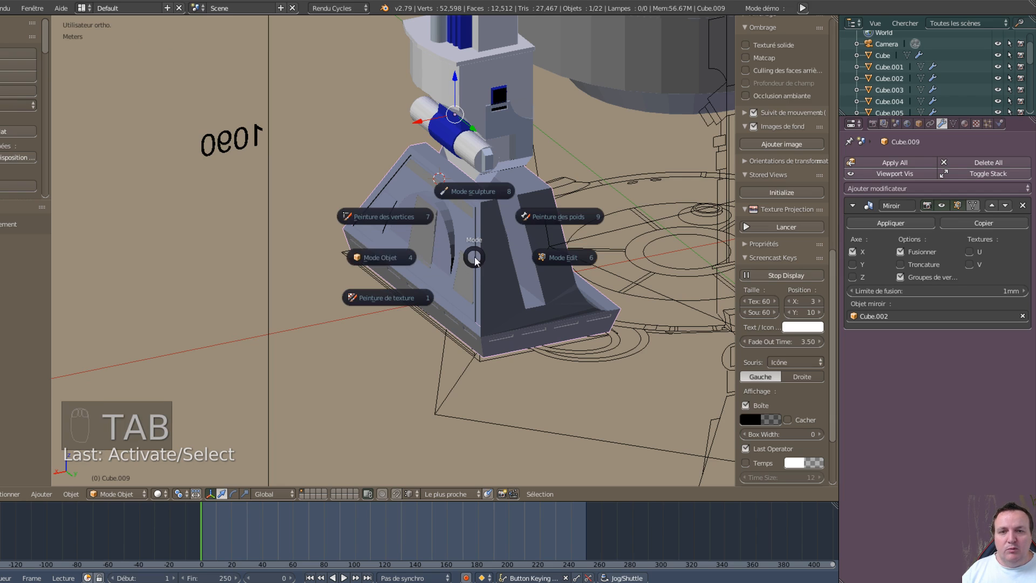
click(548, 258)
key(a)
key(a)
key(a)
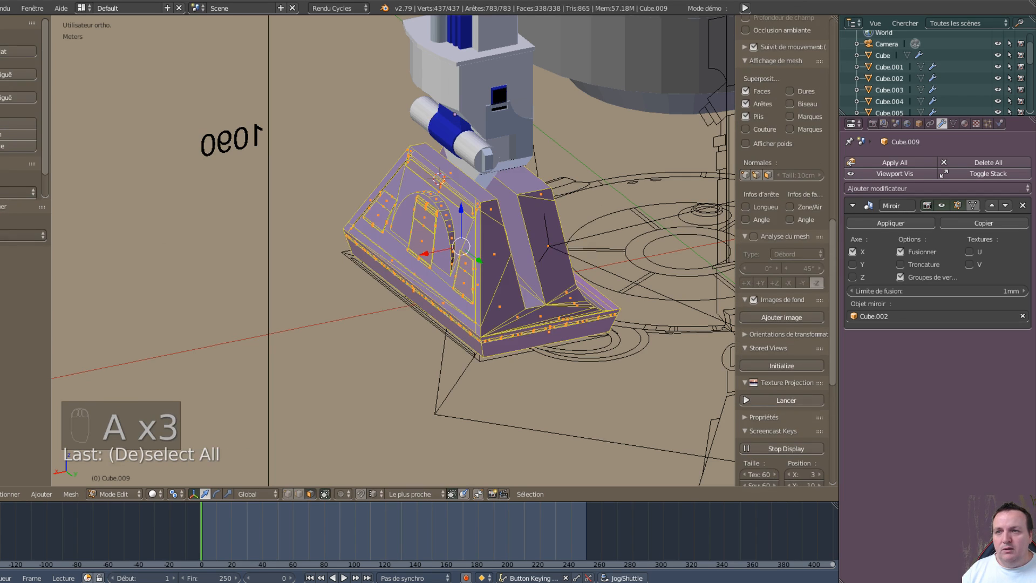
key(ctrl+n)
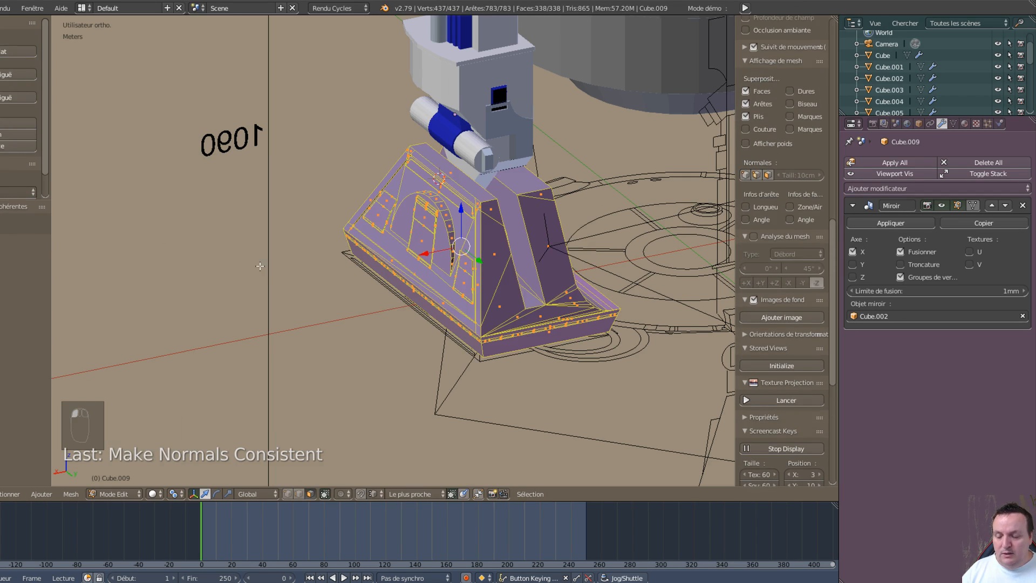
middle_drag(261, 269, 441, 276)
key(Tab)
click(280, 234)
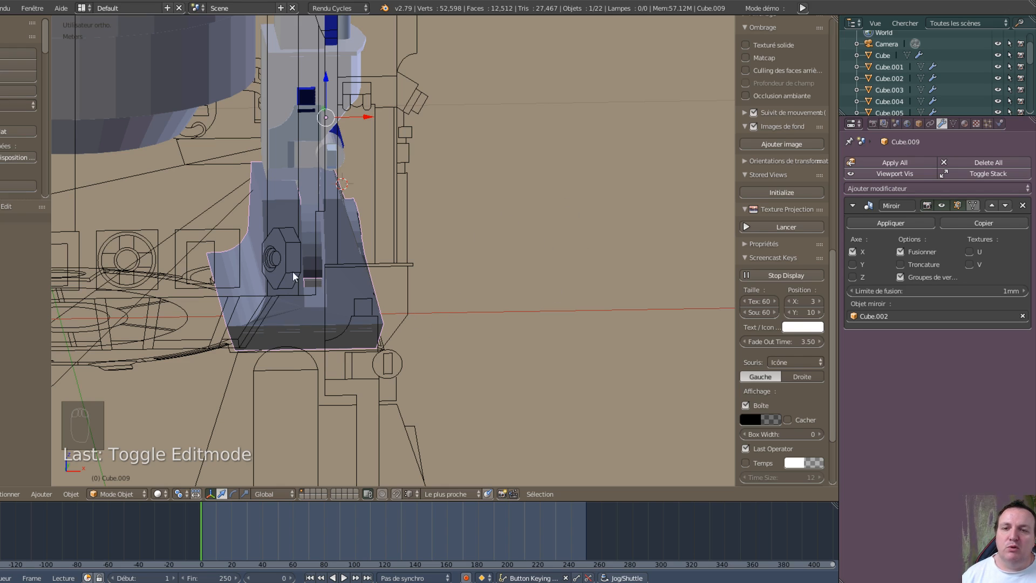
Step: Enter Edit Mode on the foot base and switch the viewport shading to wireframe
middle_drag(414, 286, 411, 308)
scroll(268, 299, up, 2)
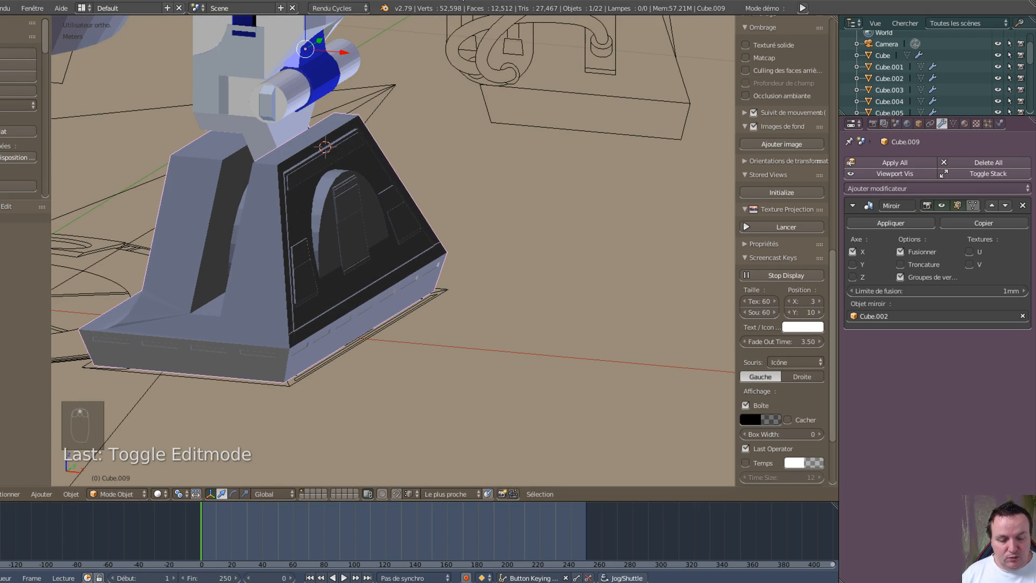
key(KP_1)
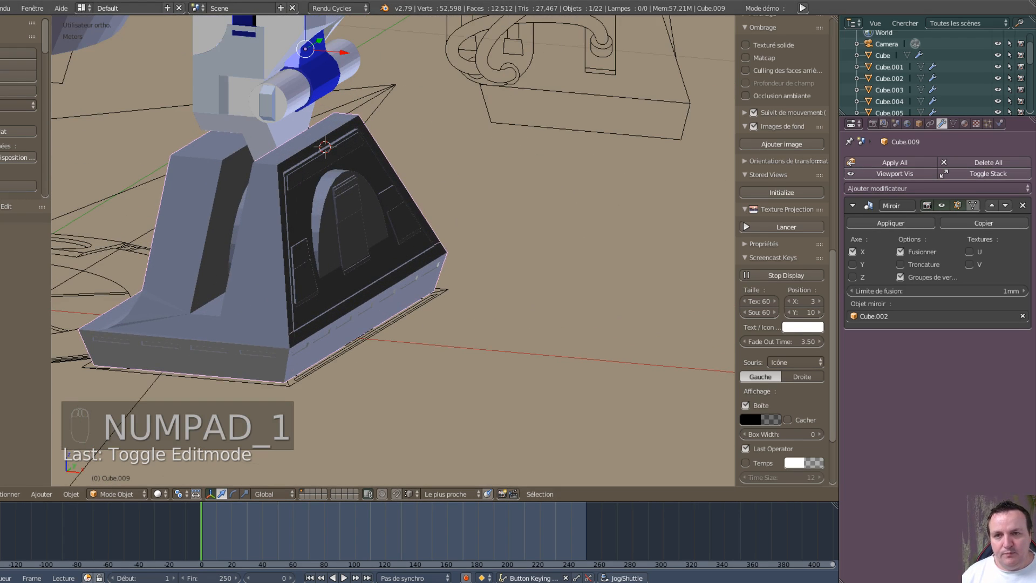
key(KP_1)
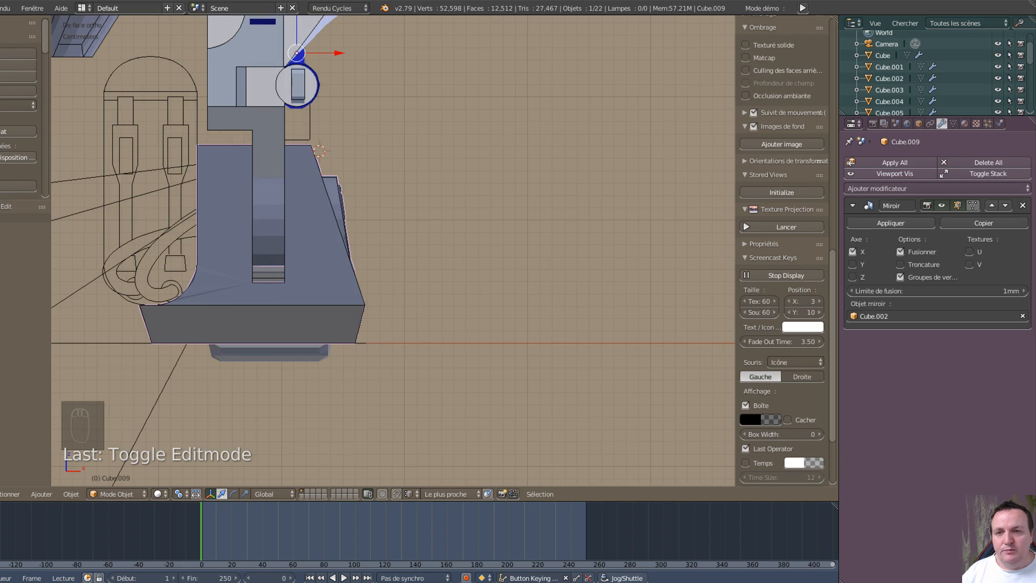
key(Tab)
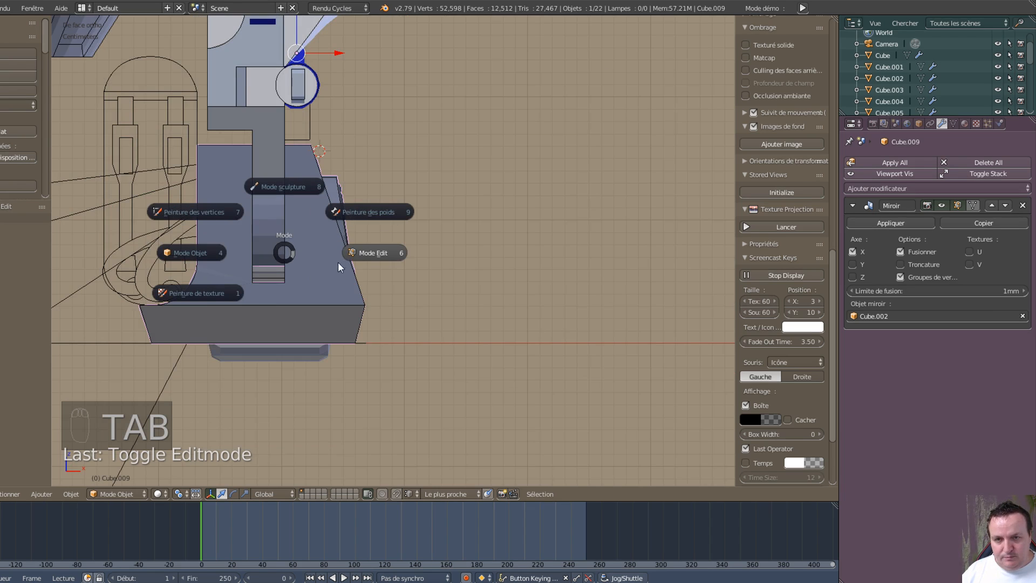
click(364, 254)
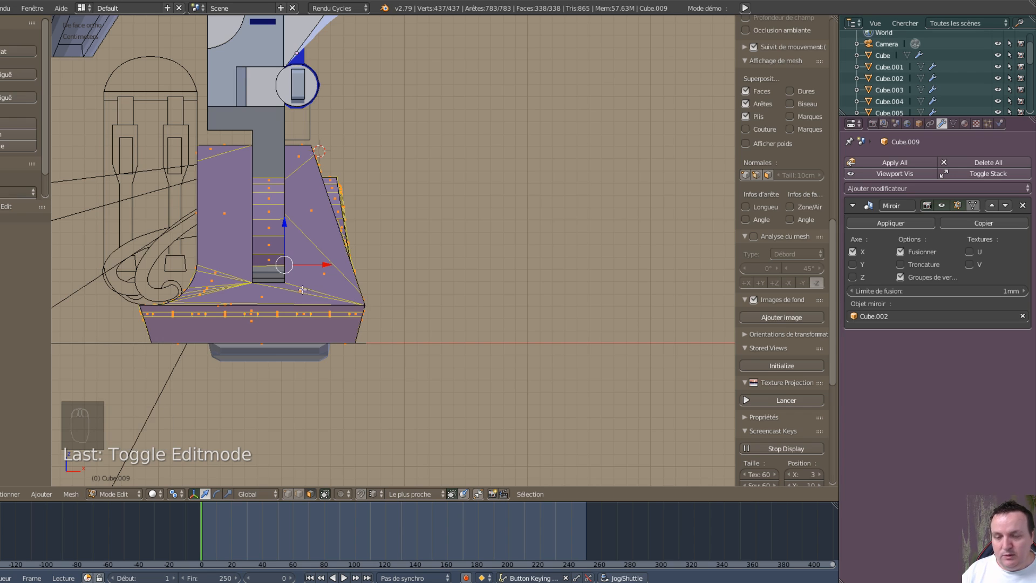
key(z)
key(z)
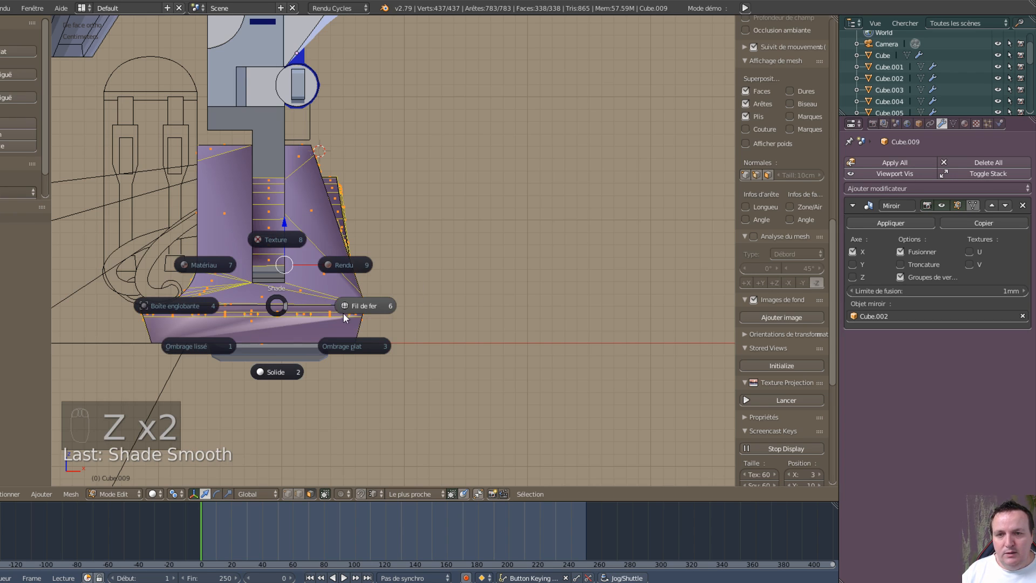
click(369, 306)
scroll(199, 294, up, 4)
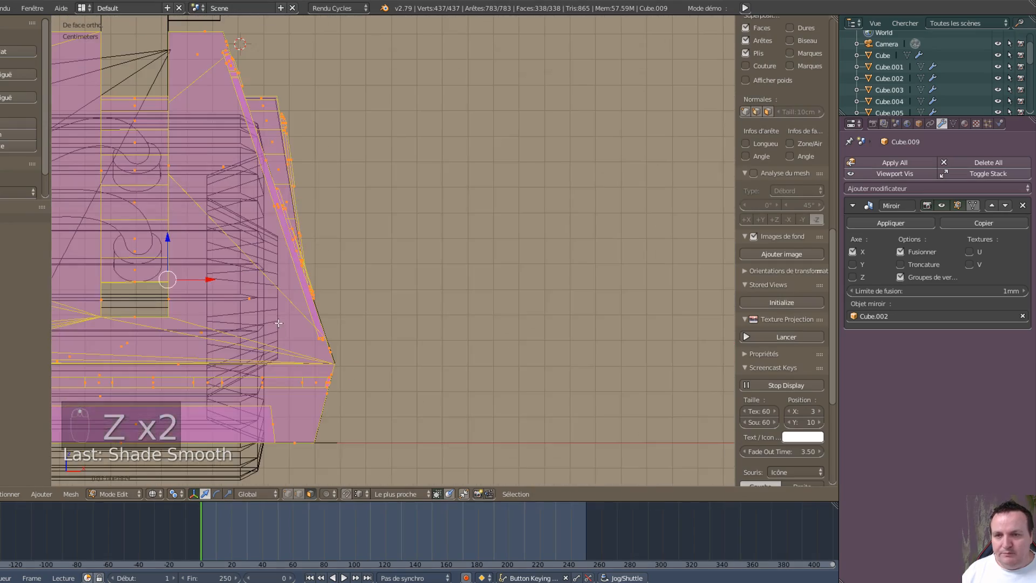
shift+middle_drag(199, 293, 372, 263)
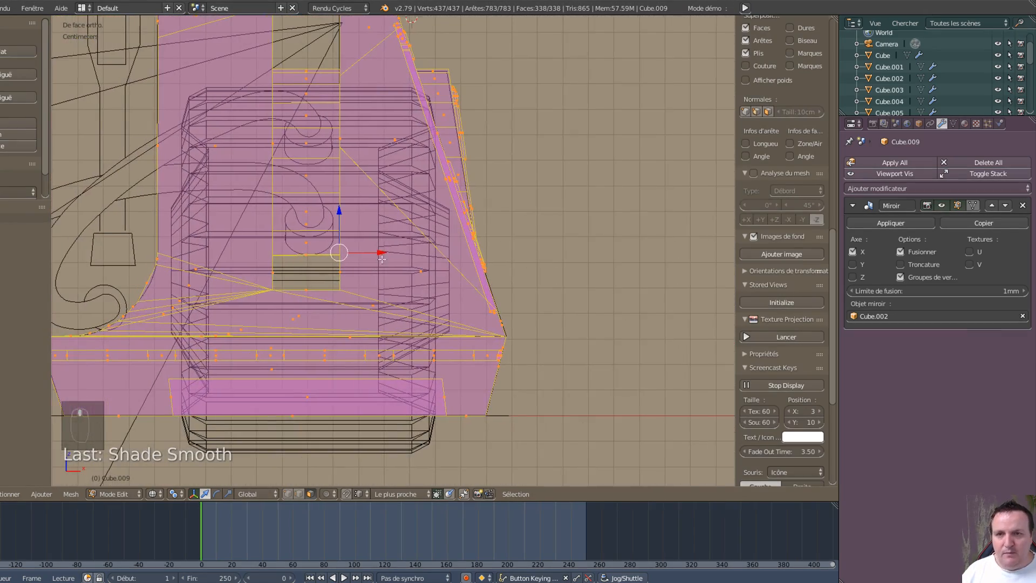
middle_drag(353, 316, 315, 323)
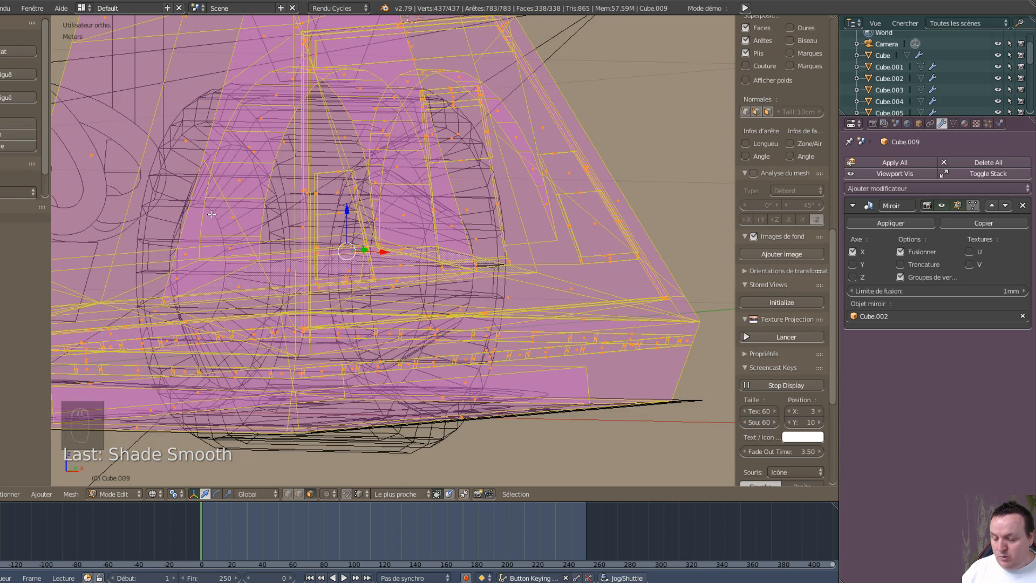
Step: In edge select mode, select the central slot's long side edge, its bottom edge and the lower edge of the opposite side
key(ctrl+Tab)
key(ctrl+Tab)
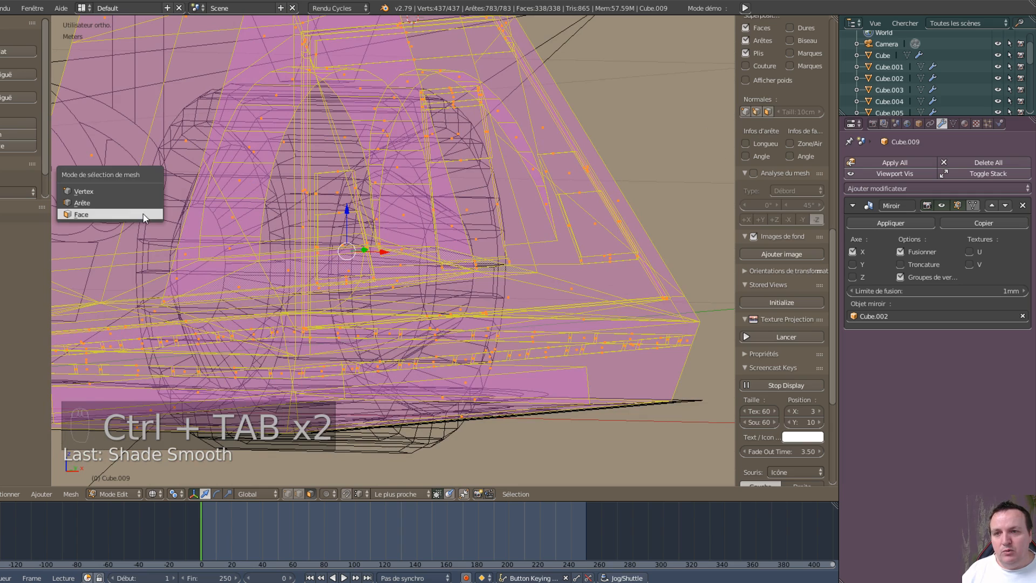
key(ctrl+Tab)
click(138, 202)
key(ctrl+Tab)
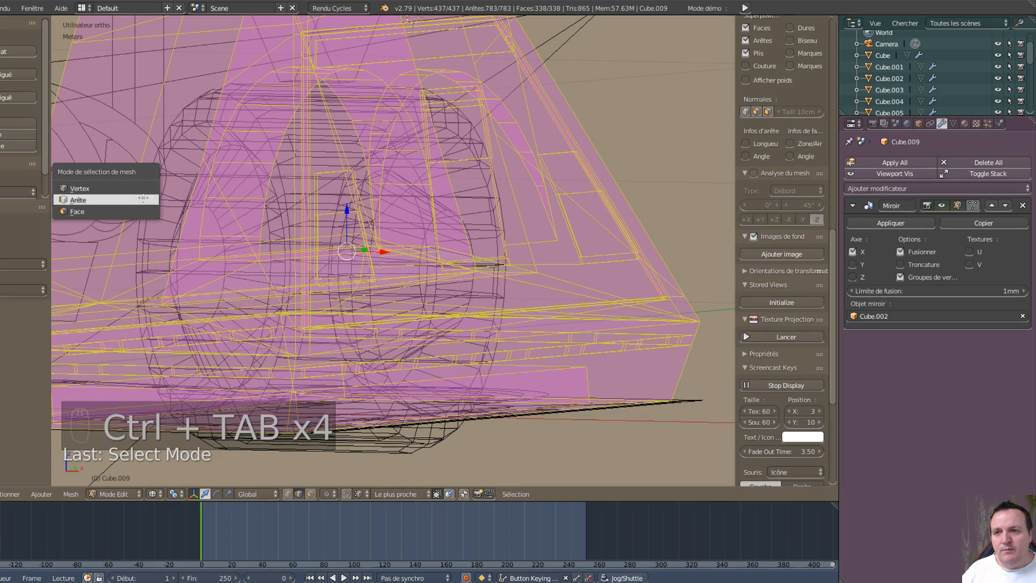
middle_drag(164, 246, 86, 198)
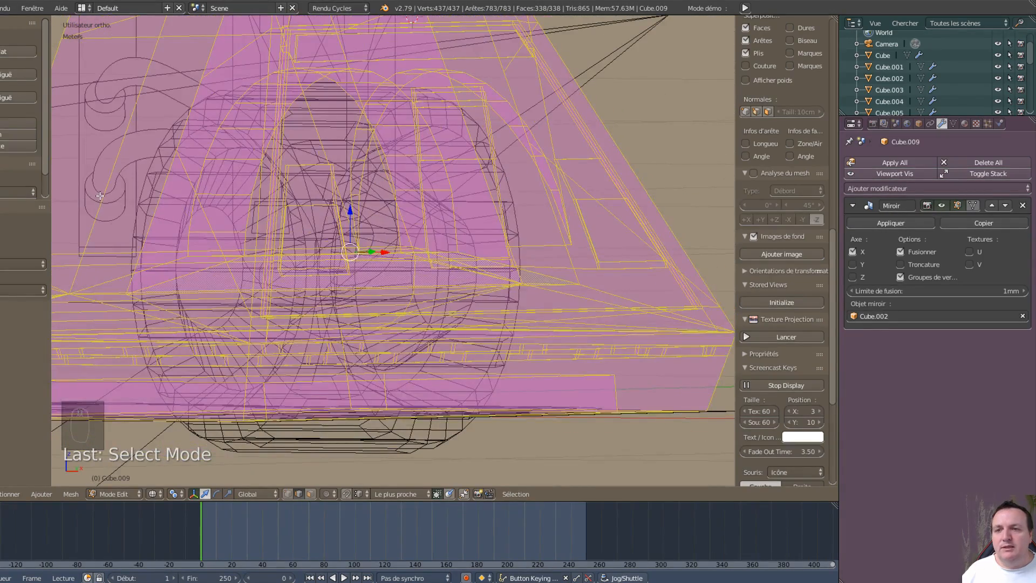
right_click(100, 195)
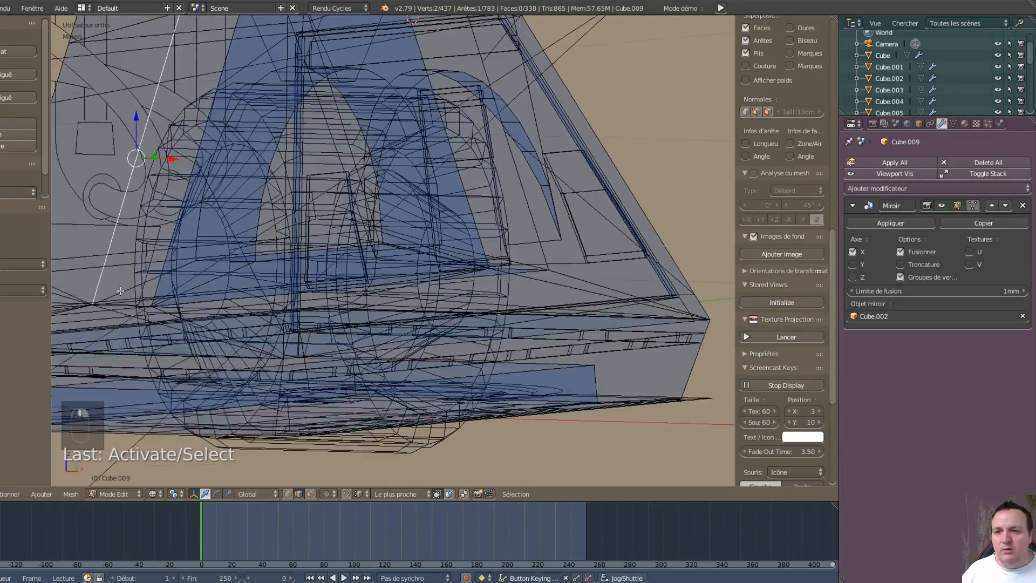
middle_drag(120, 290, 118, 323)
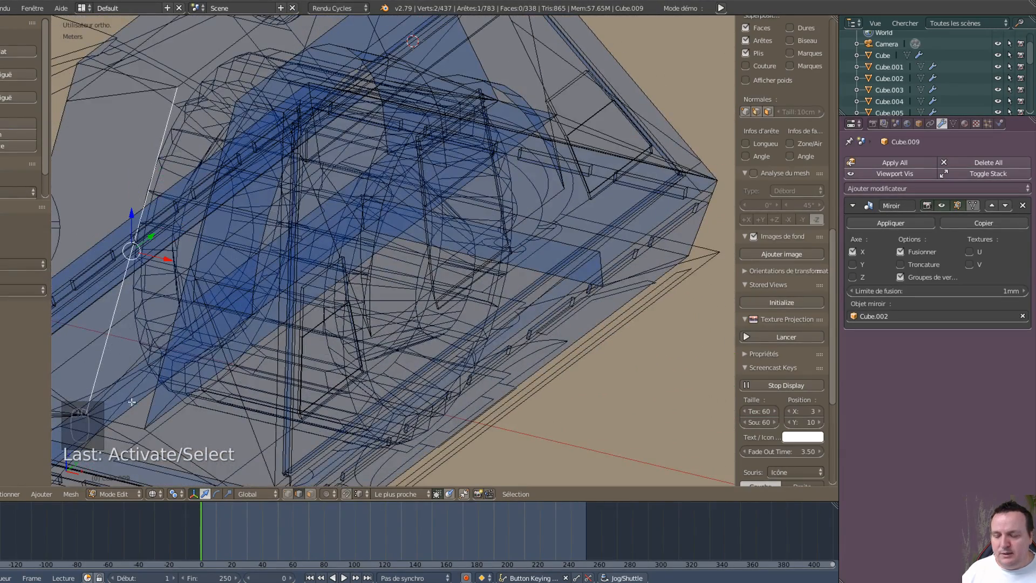
ctrl+click(136, 430)
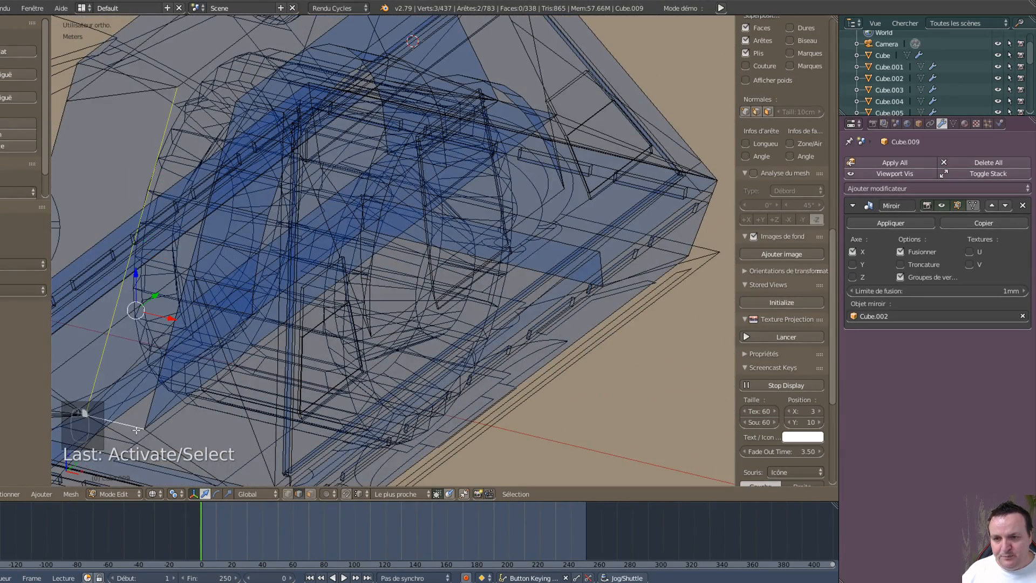
ctrl+click(173, 321)
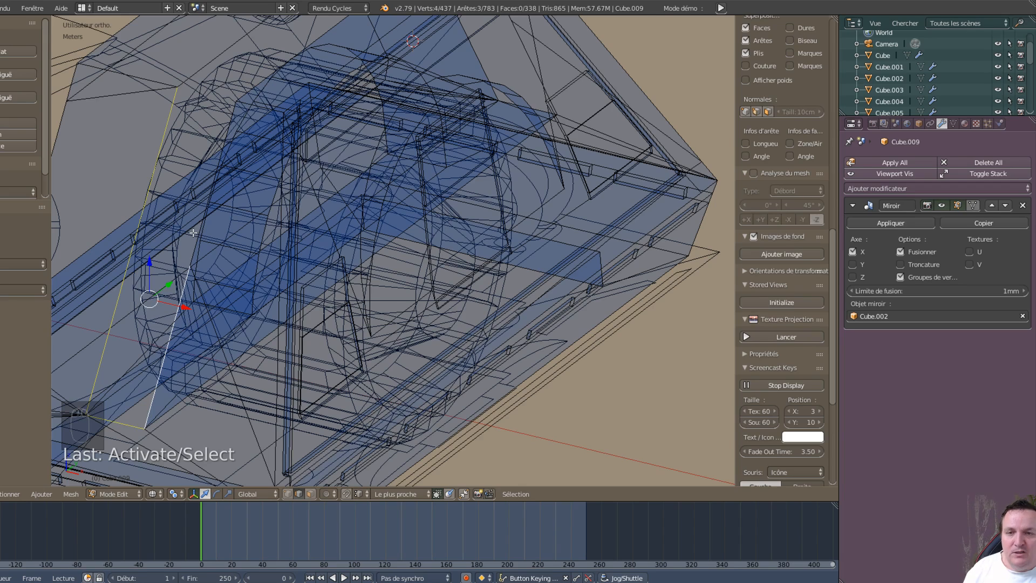
Step: Add the next edge up the slot's outer side to the selection, completing the U-shaped outline as seen from the front
key(KP_1)
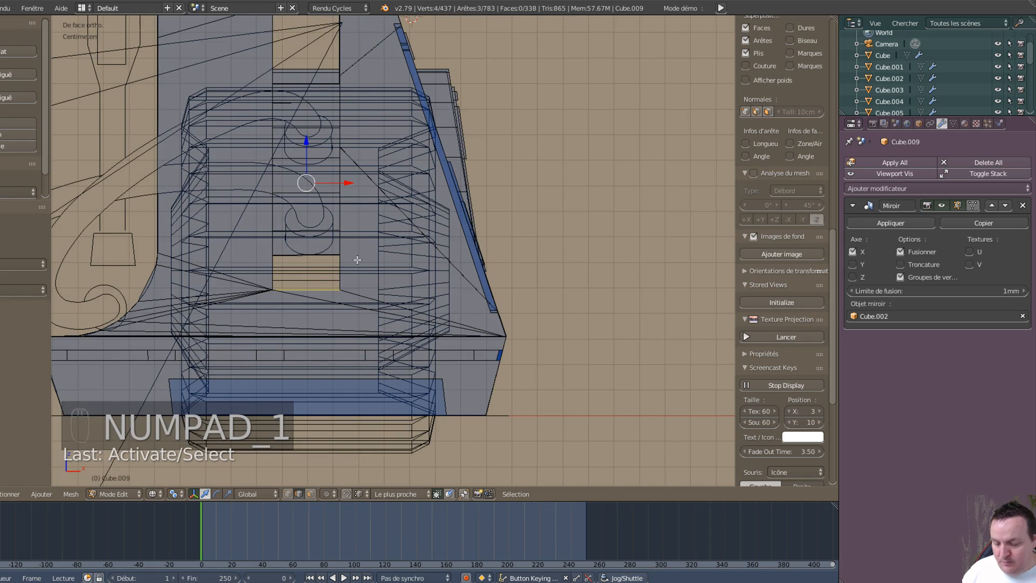
middle_drag(357, 260, 253, 382)
key(KP_1)
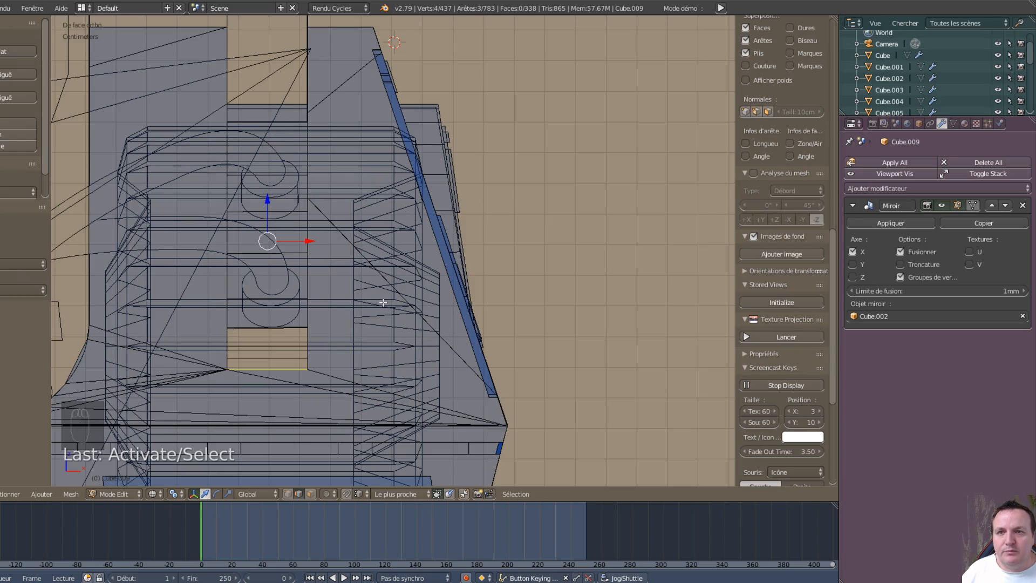
middle_drag(382, 304, 371, 306)
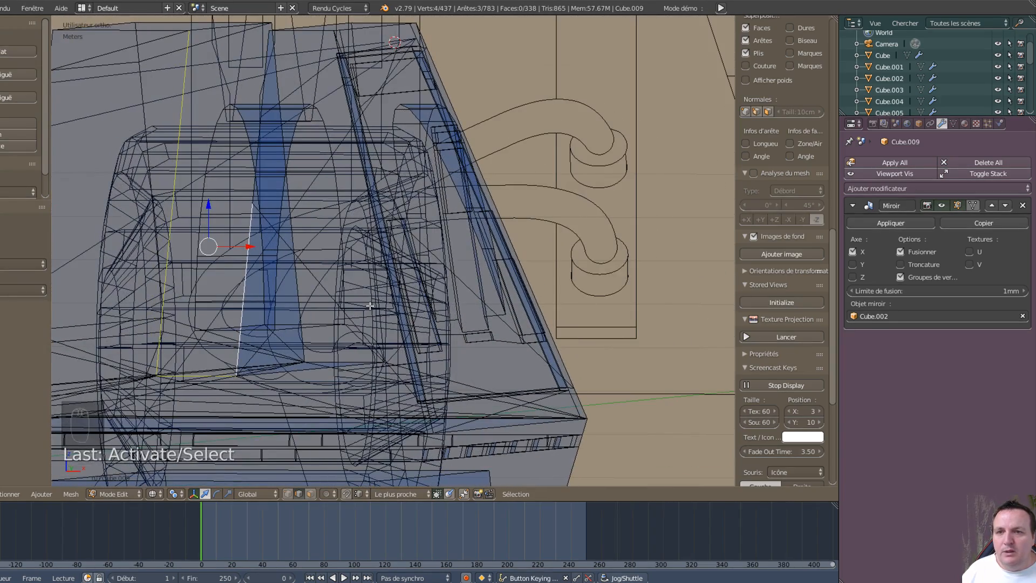
shift+click(253, 178)
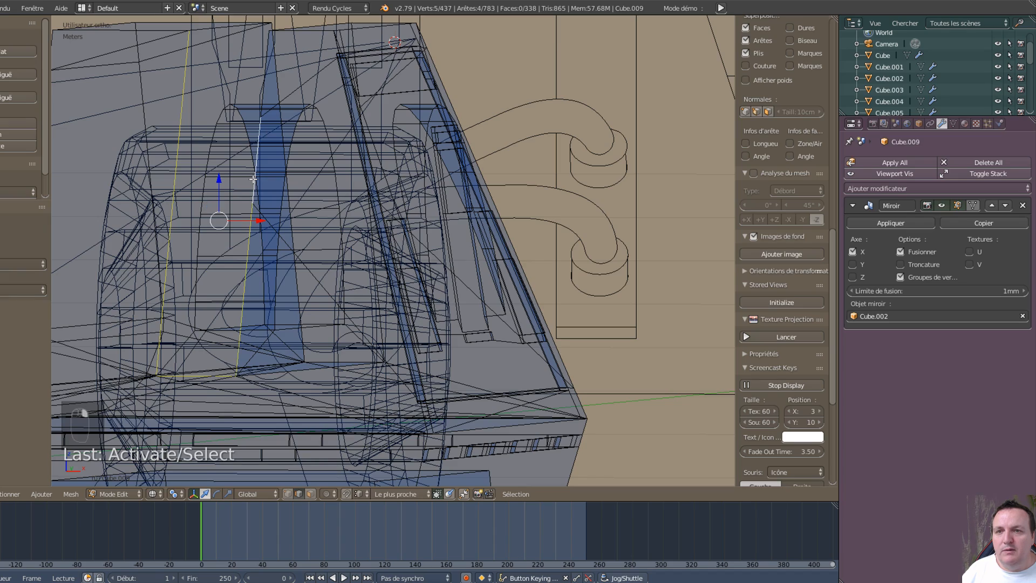
middle_drag(311, 227, 331, 223)
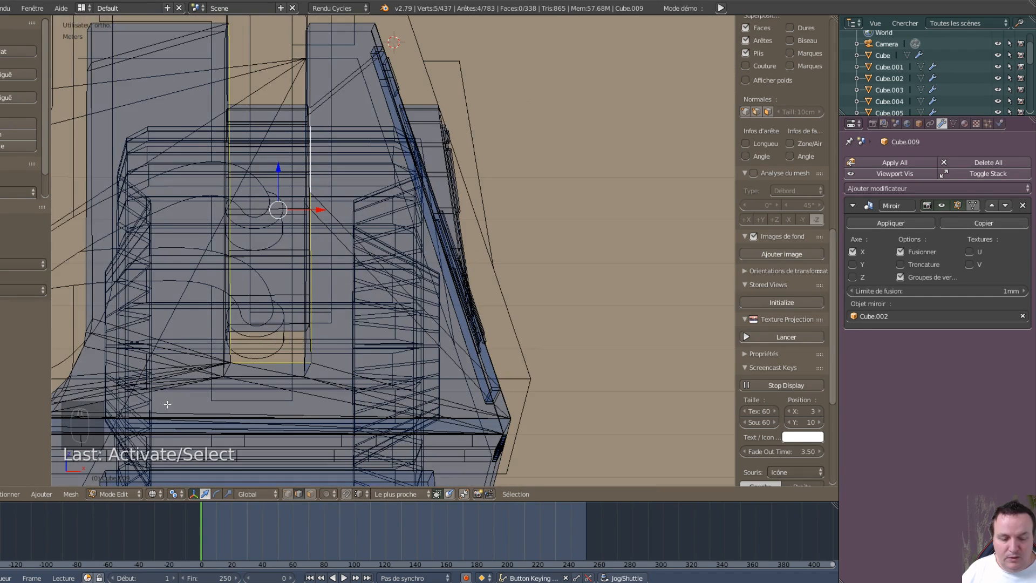
key(KP_1)
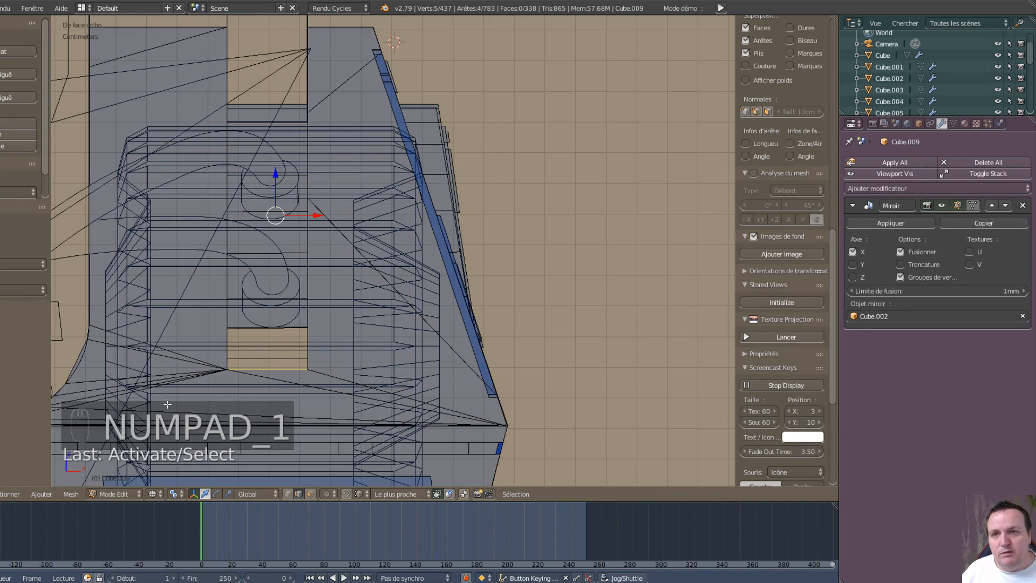
scroll(182, 393, down, 1)
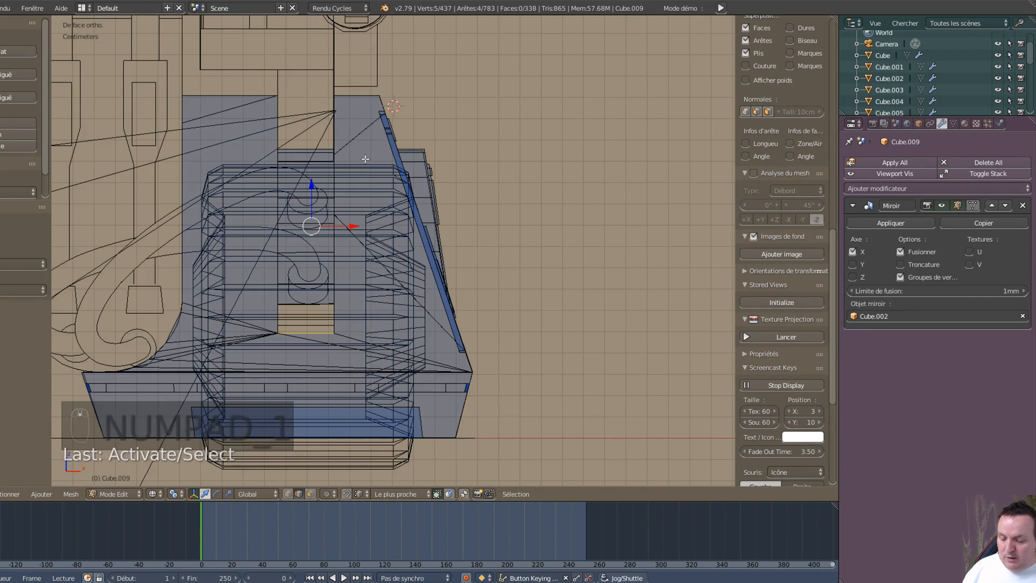
Step: Duplicate the selected slot edges in place and separate the copy into its own object
key(shift+d)
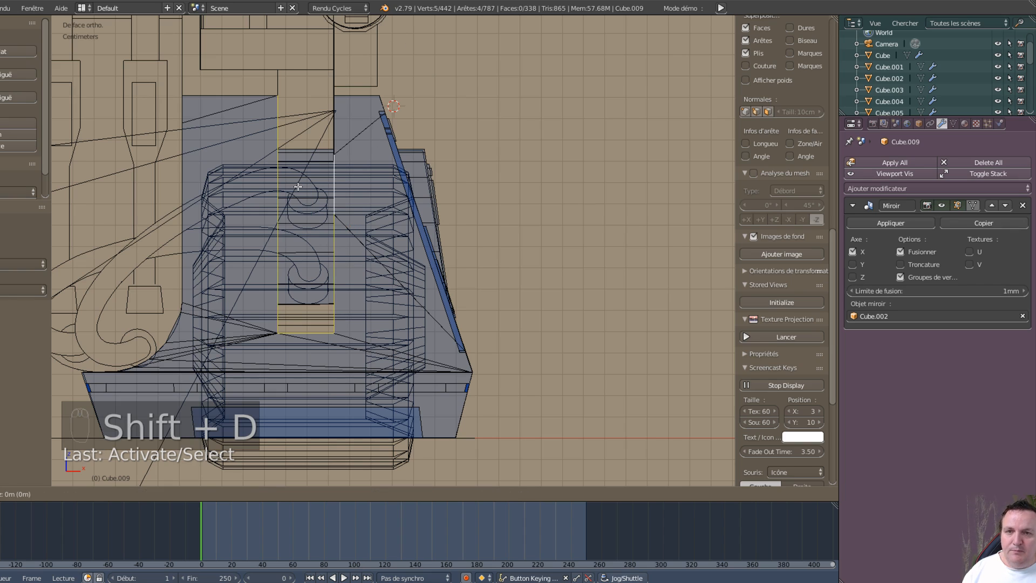
right_click(332, 158)
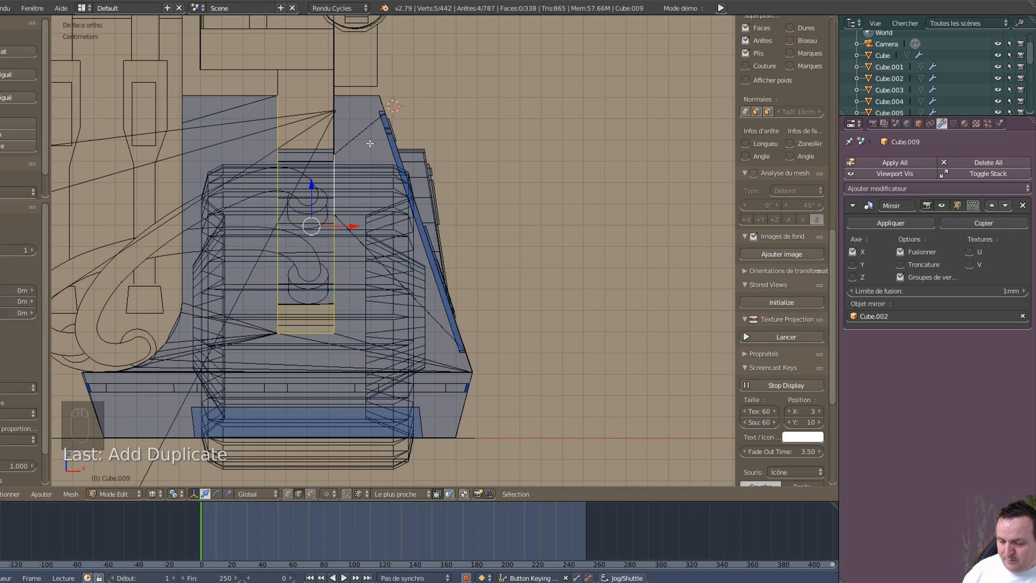
key(p)
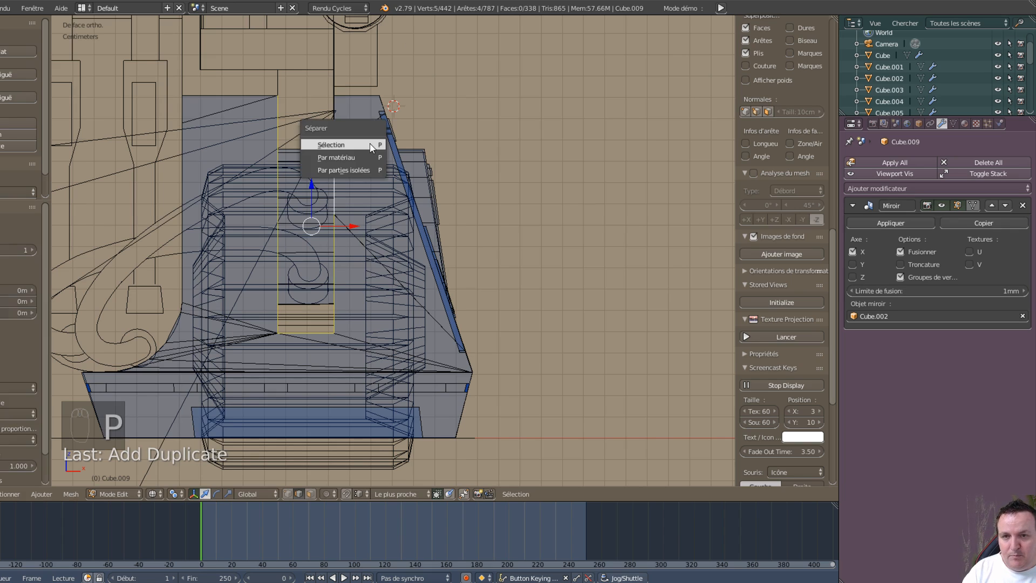
click(371, 145)
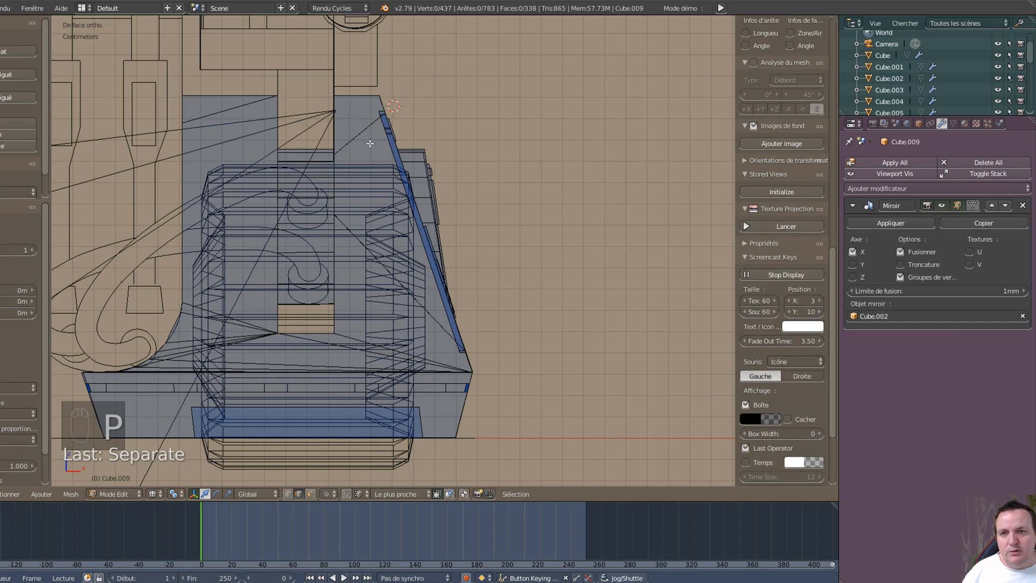
Step: Return to Object Mode and select only the separated slot outline object
key(Tab)
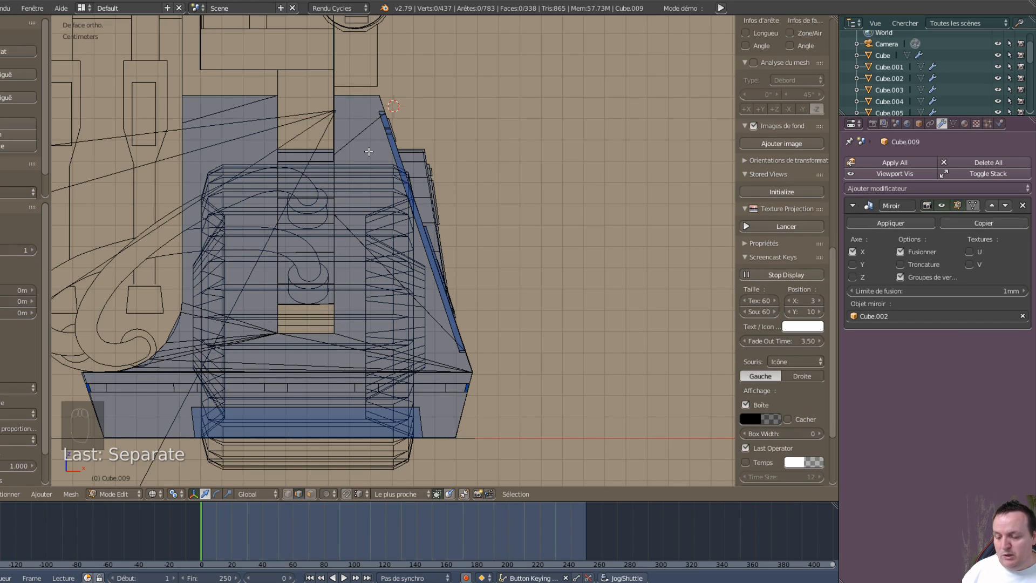
click(264, 154)
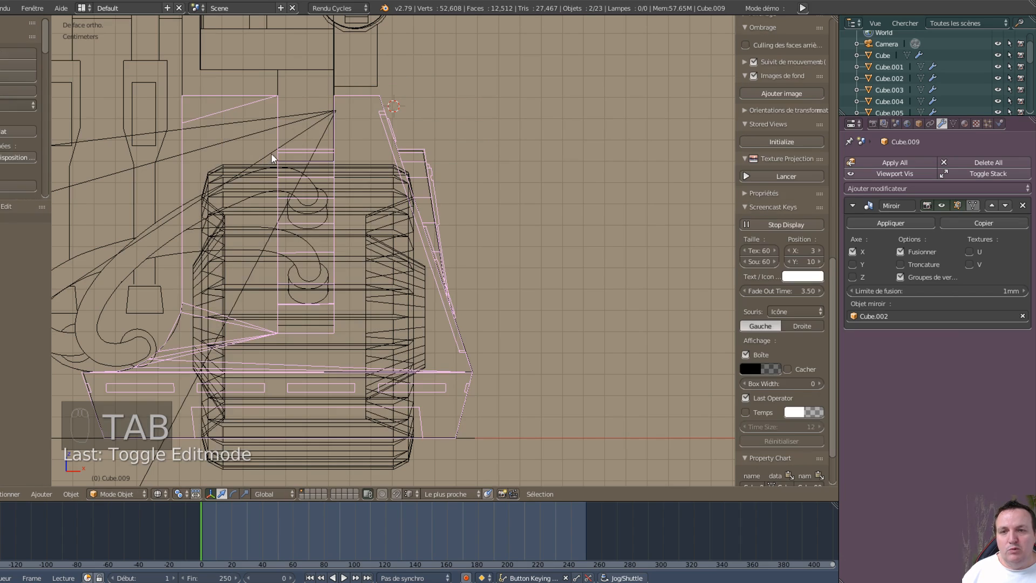
right_click(273, 225)
right_click(280, 225)
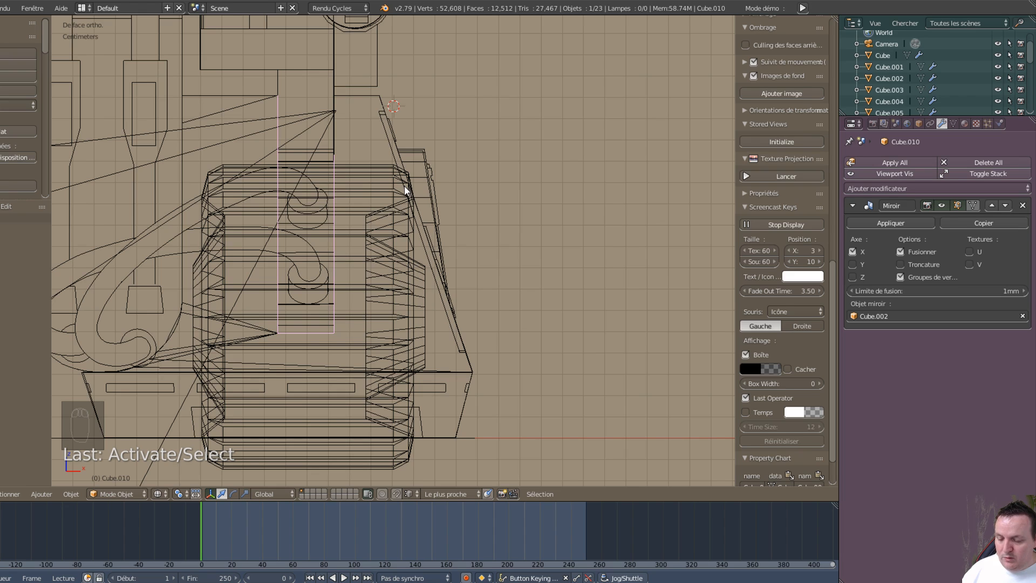
Step: Enter Edit Mode on the slot outline with vertex selection and select the top end vertex of its inner side
key(Tab)
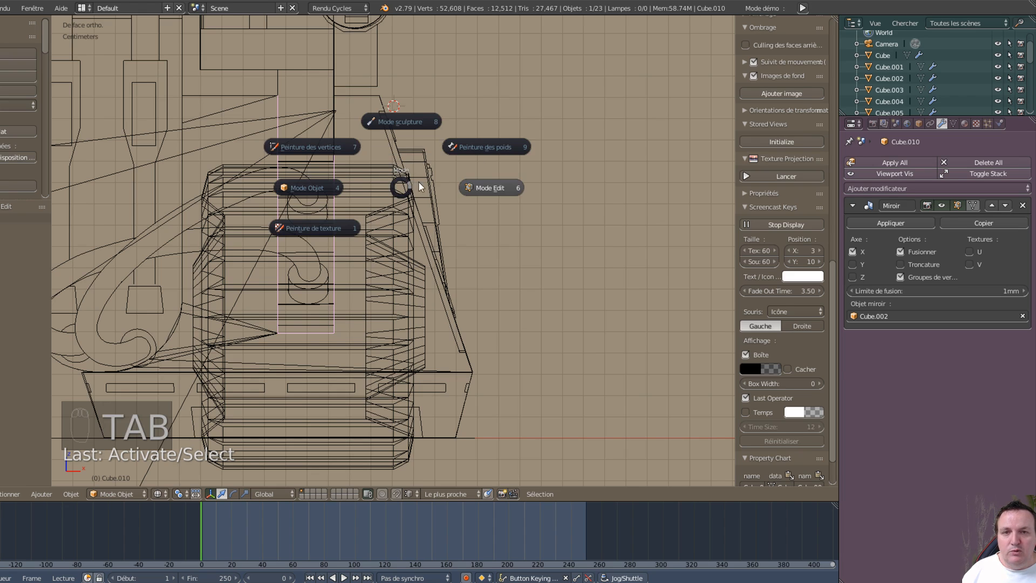
click(481, 187)
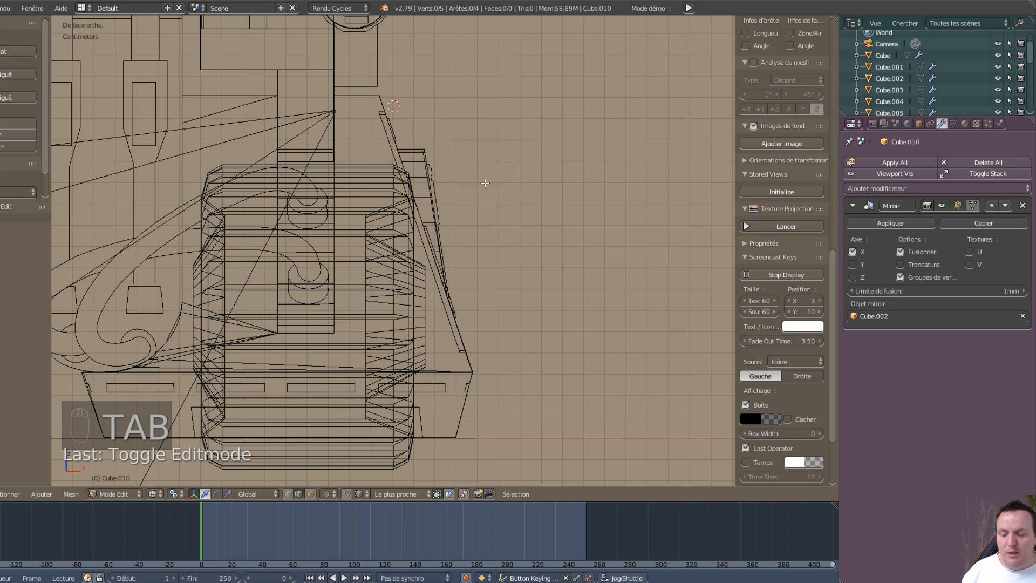
key(ctrl+Tab)
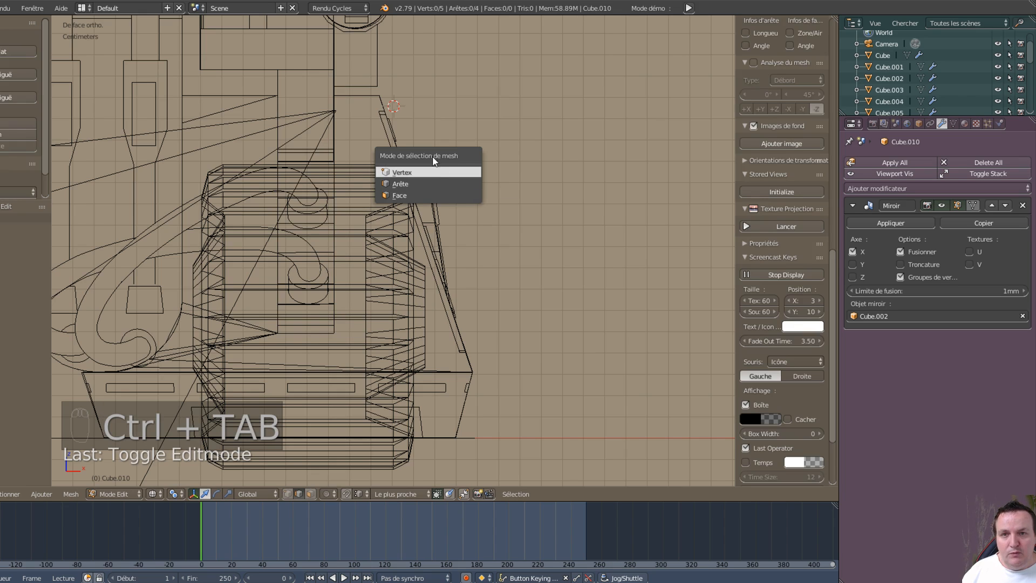
click(430, 172)
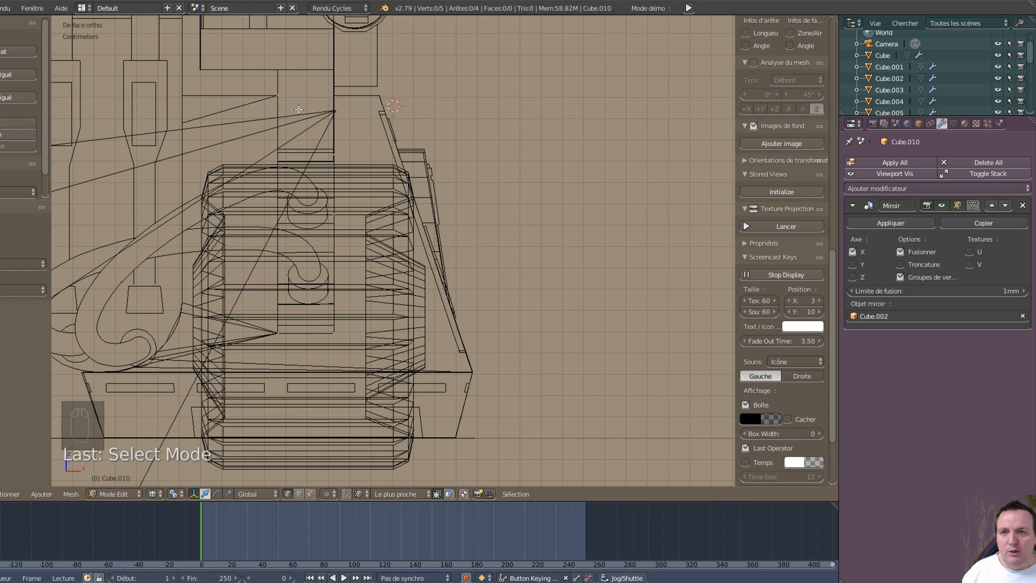
right_click(277, 95)
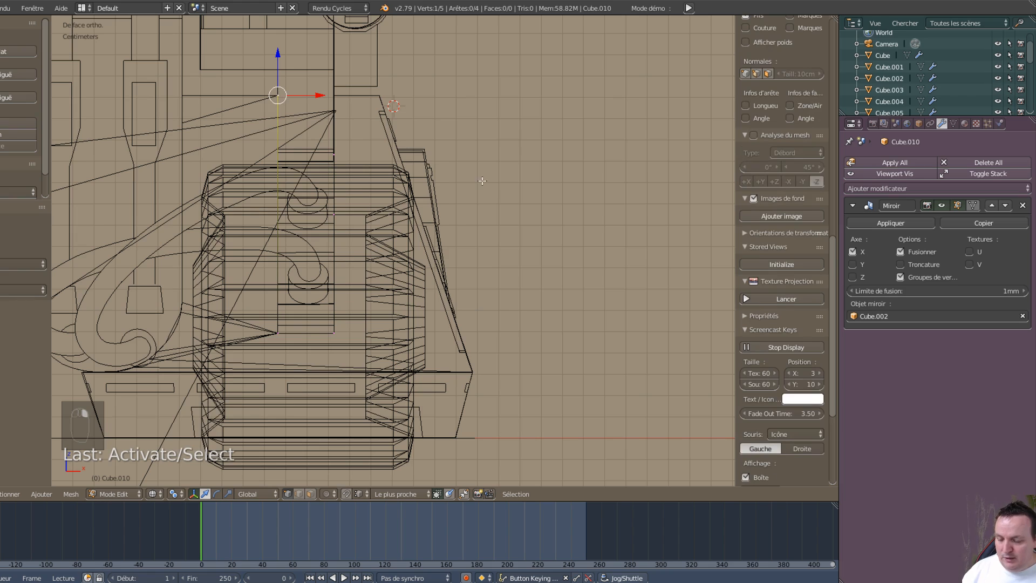
Step: Turn on snapping for moving the selected top vertex of the slot outline
key(g)
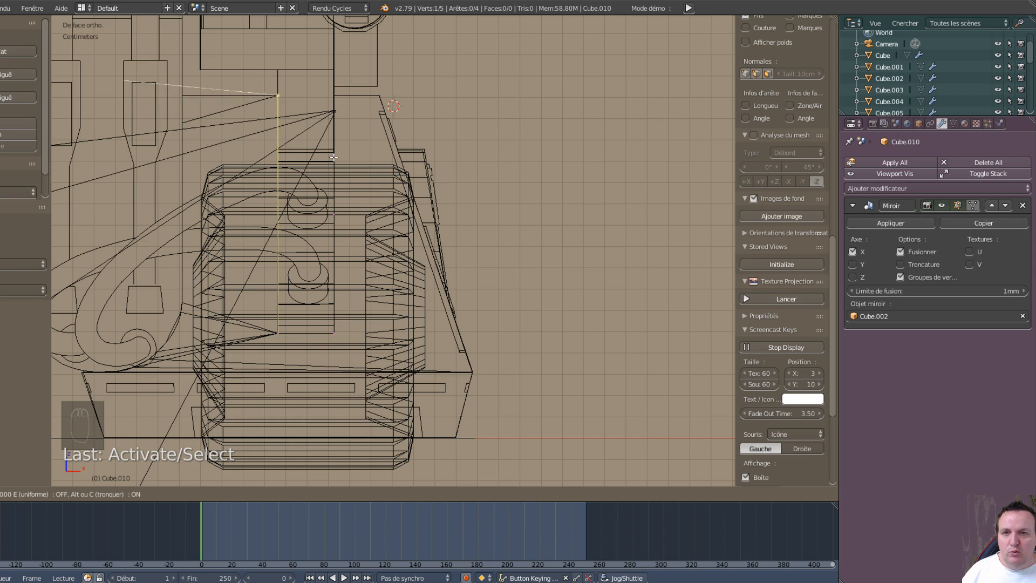
right_click(409, 220)
middle_drag(534, 322, 525, 351)
click(345, 494)
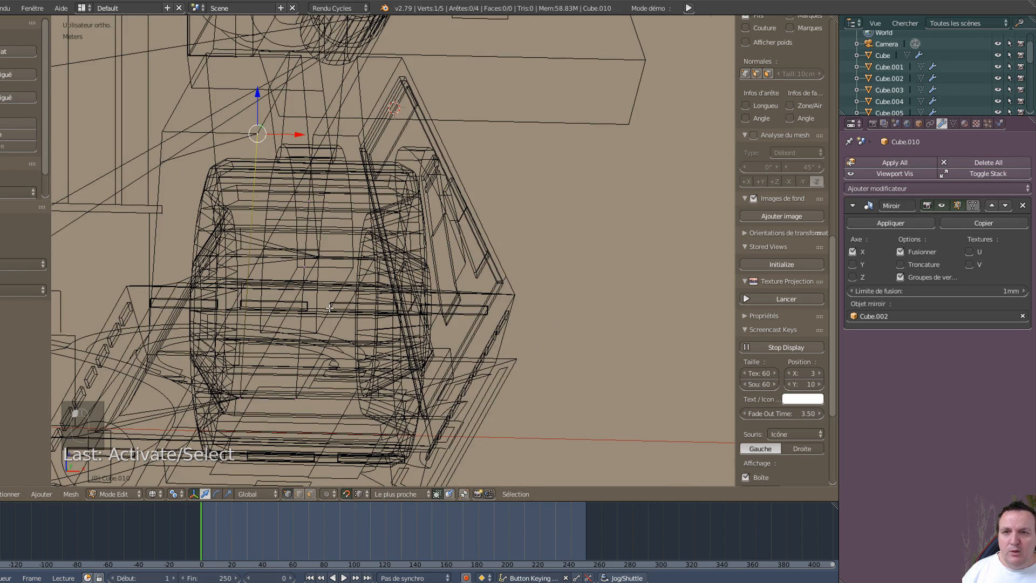
scroll(343, 250, up, 4)
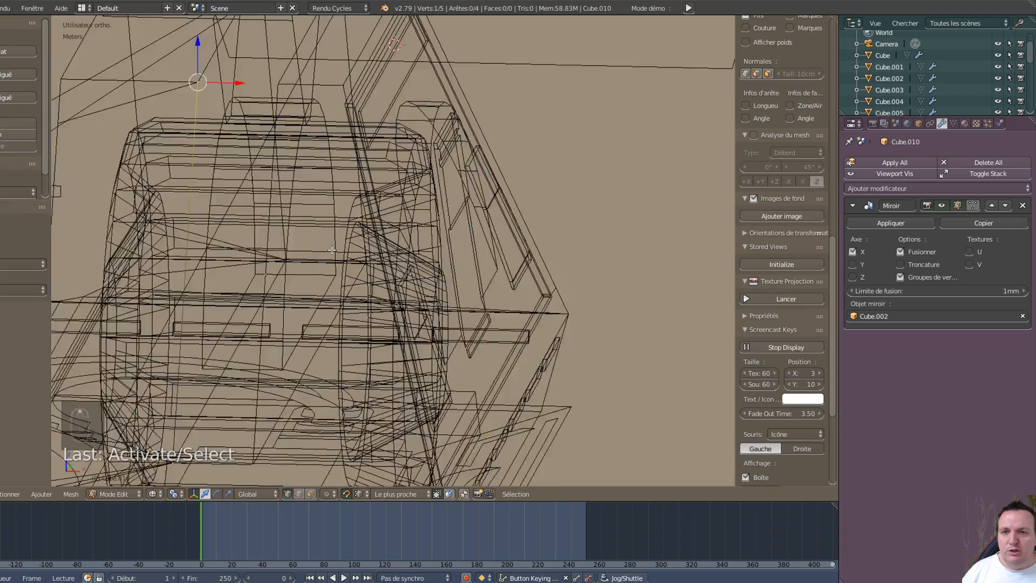
ctrl+middle_drag(267, 202, 322, 186)
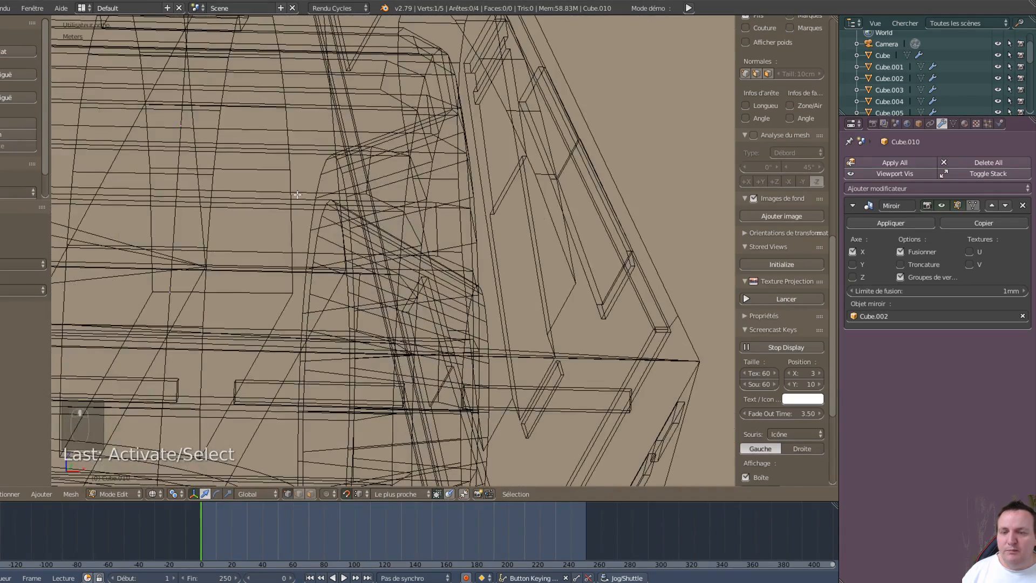
shift+middle_drag(280, 144, 482, 254)
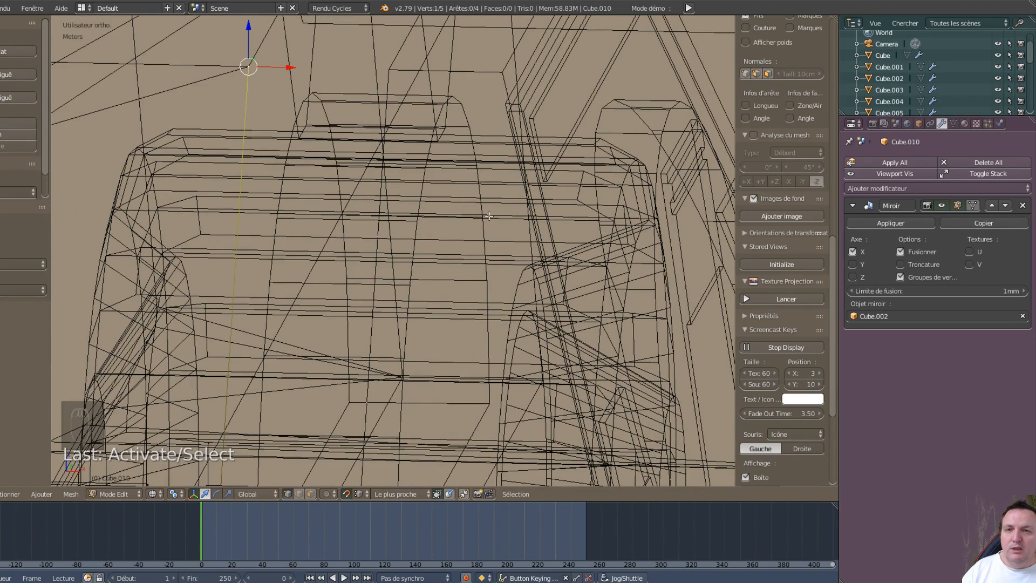
key(g)
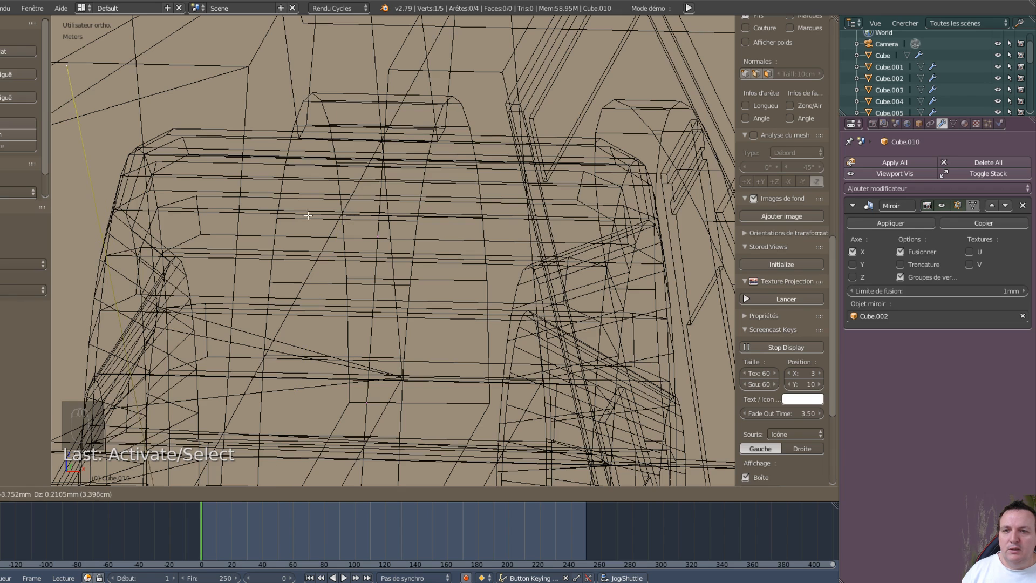
click(307, 199)
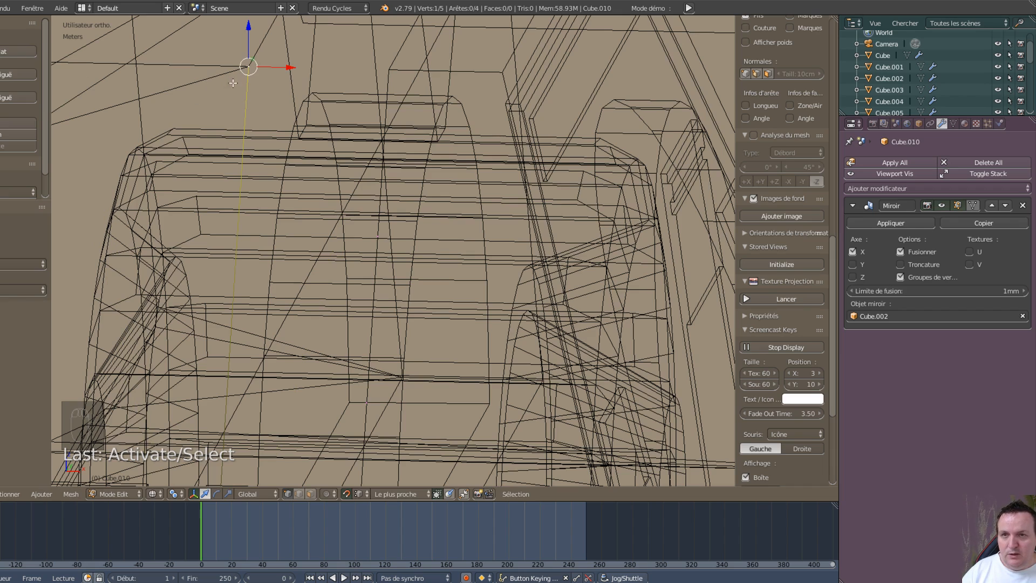
key(g)
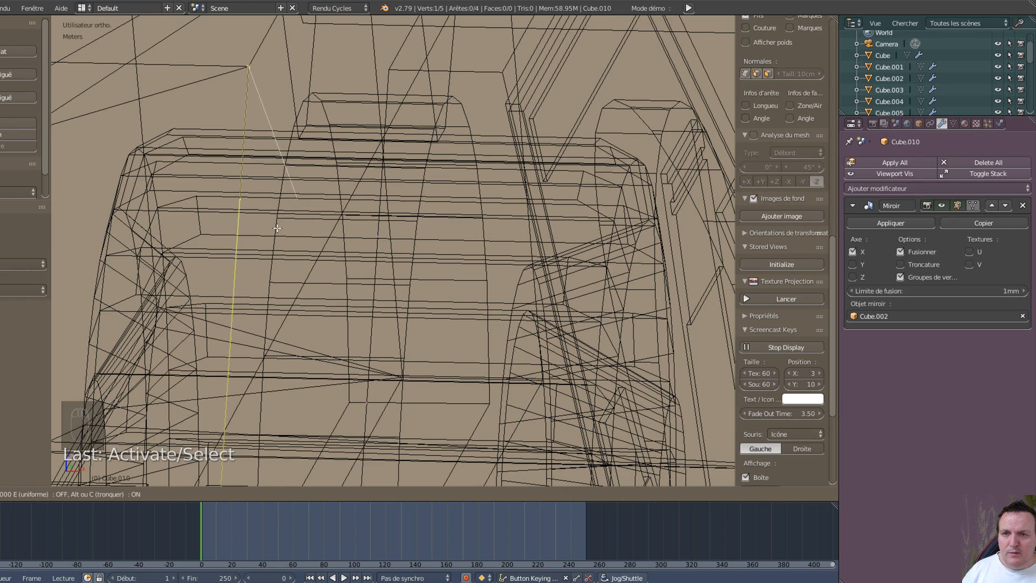
right_click(268, 215)
Step: Slide the selected vertex down its slanted edge by a factor of 0.250 in side view, level with the opposite side's upper end
scroll(341, 232, down, 5)
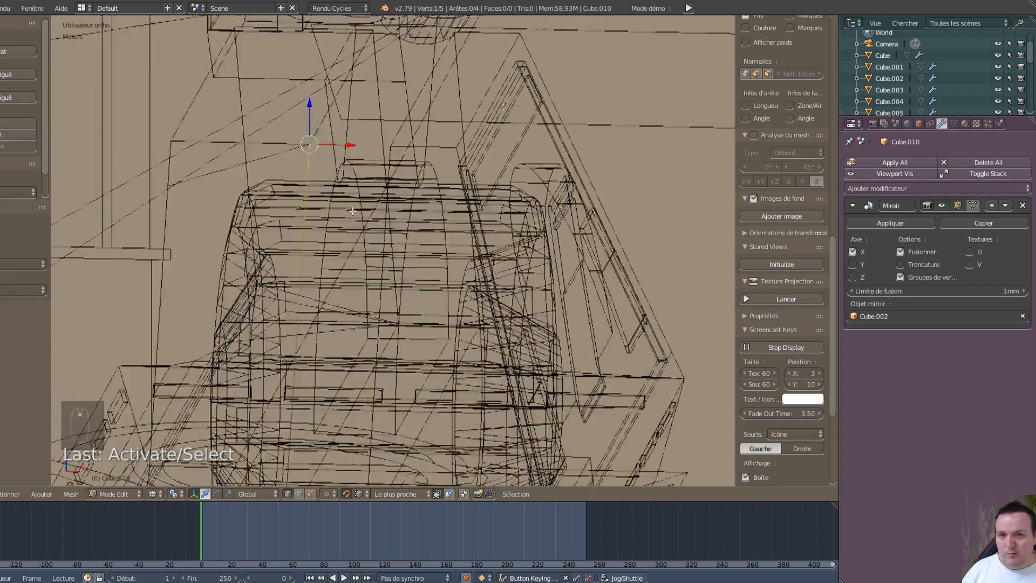
key(KP_3)
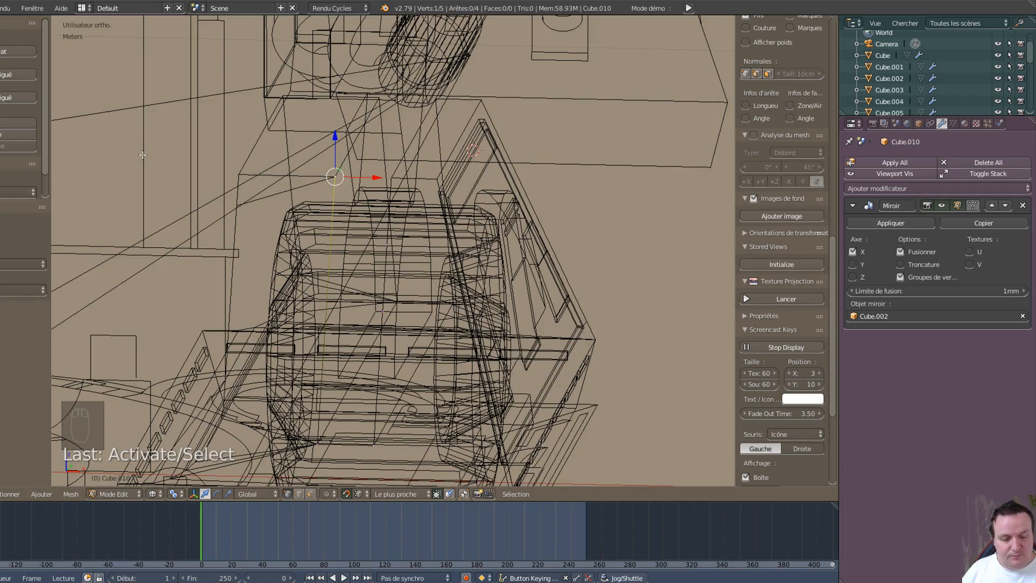
key(KP_3)
shift+middle_drag(393, 162, 626, 94)
scroll(381, 193, up, 3)
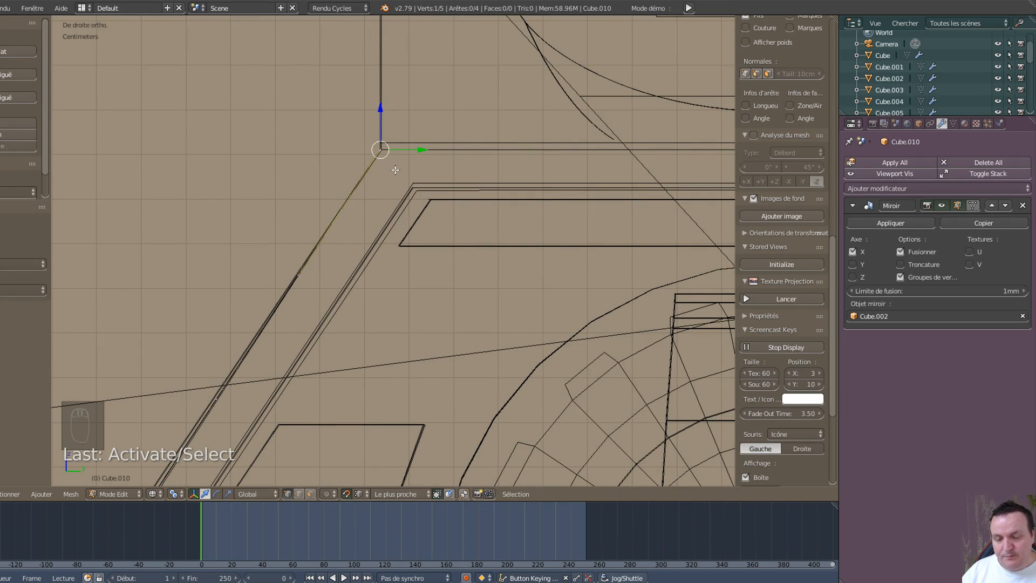
key(g)
key(g)
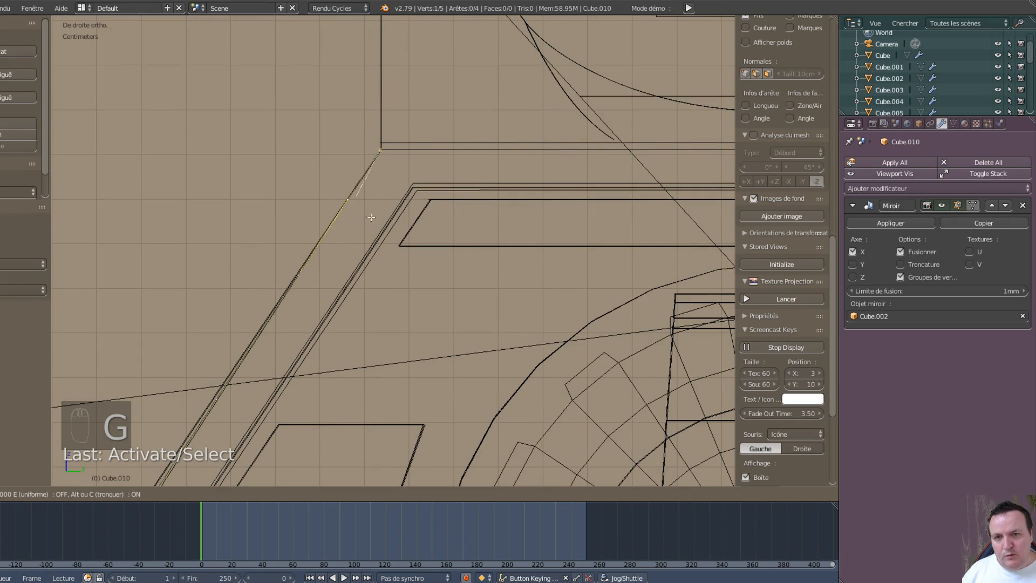
click(297, 284)
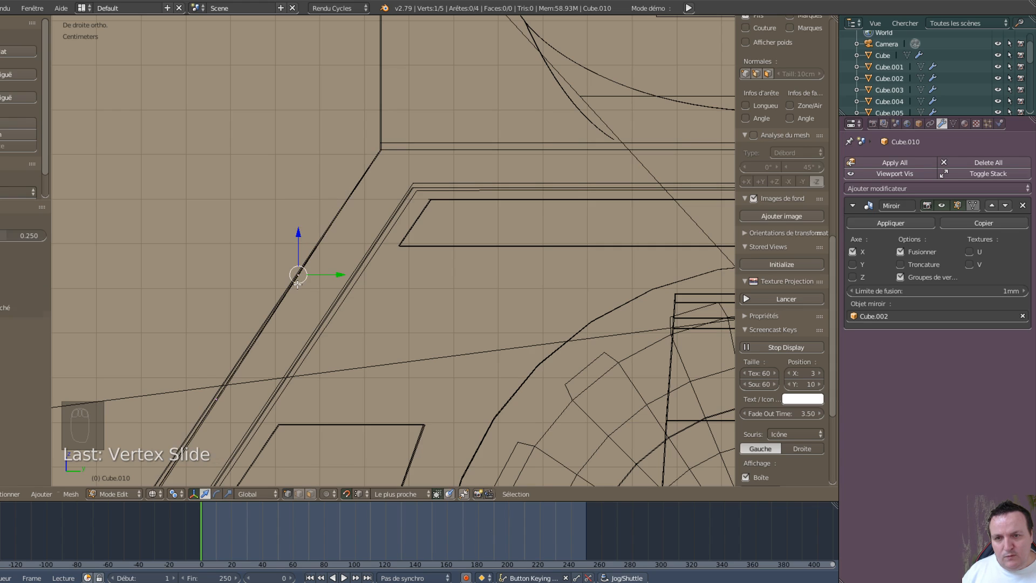
Step: Add the opposite side's upper end vertex to the selection and connect both with an edge across the top of the outline
middle_drag(298, 284, 462, 352)
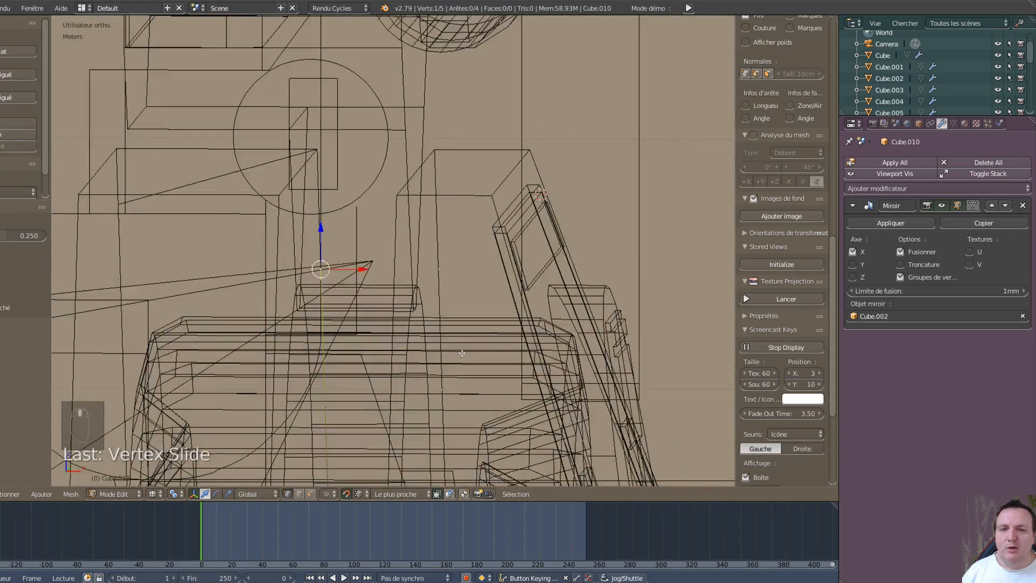
scroll(461, 353, down, 2)
scroll(458, 333, up, 4)
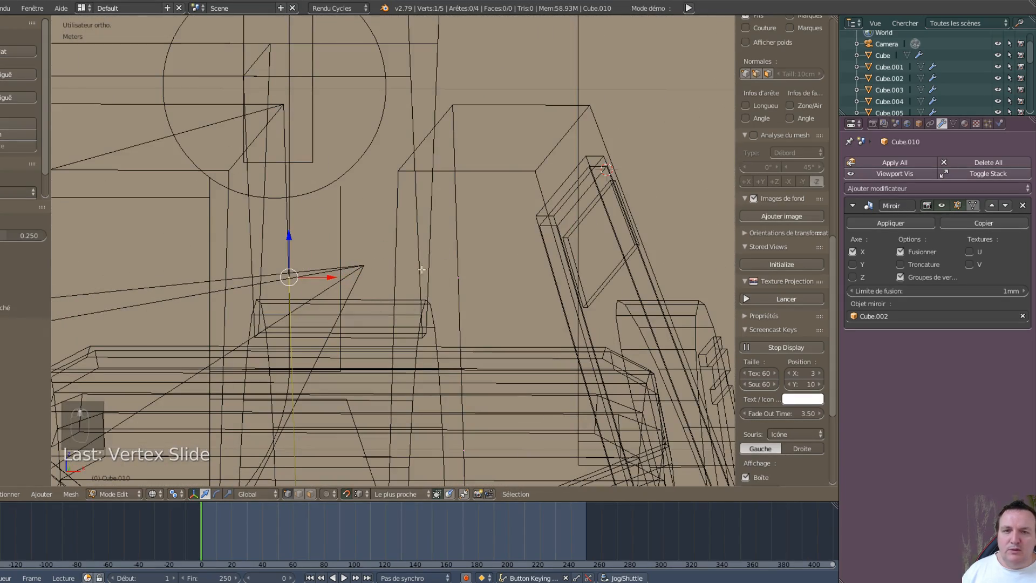
shift+right_click(457, 281)
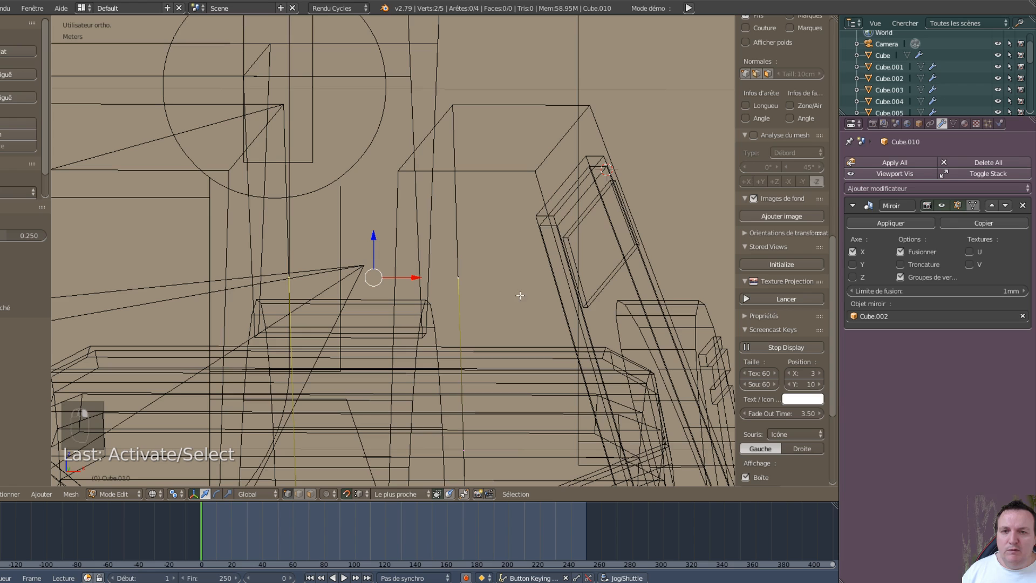
key(f)
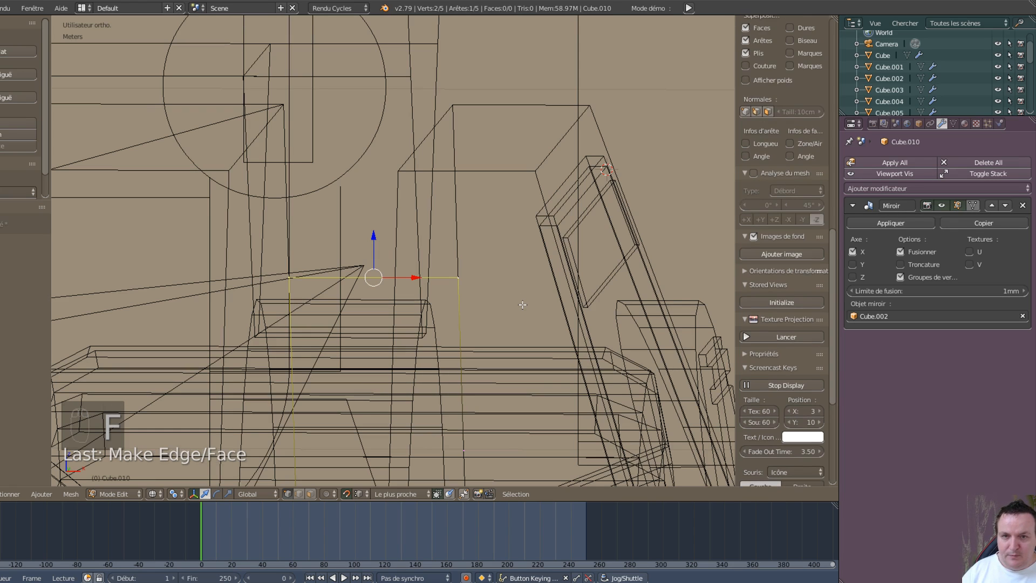
Step: Add the outline's two bottom corner vertices to the selection
scroll(522, 305, down, 6)
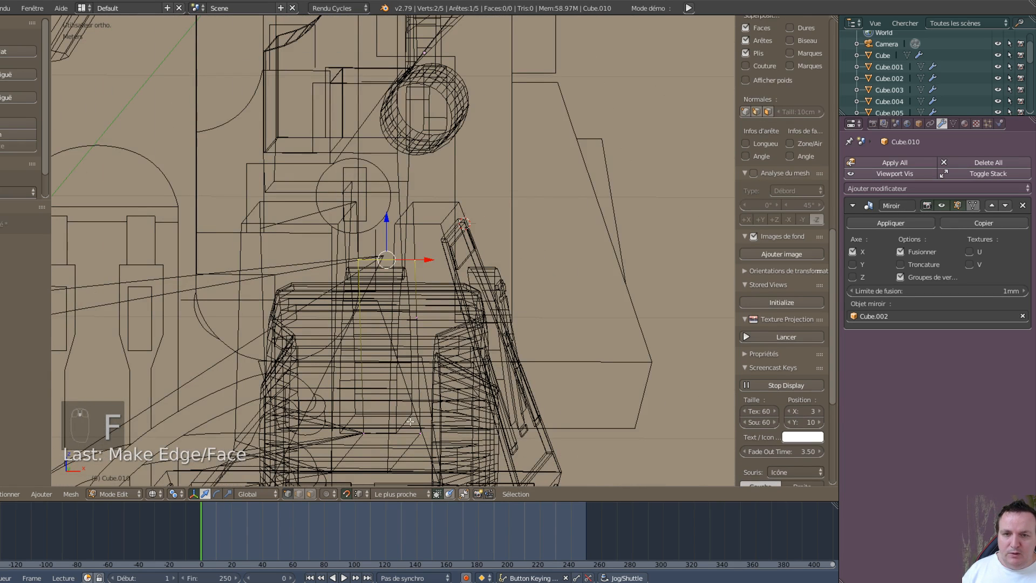
shift+middle_drag(363, 467, 299, 356)
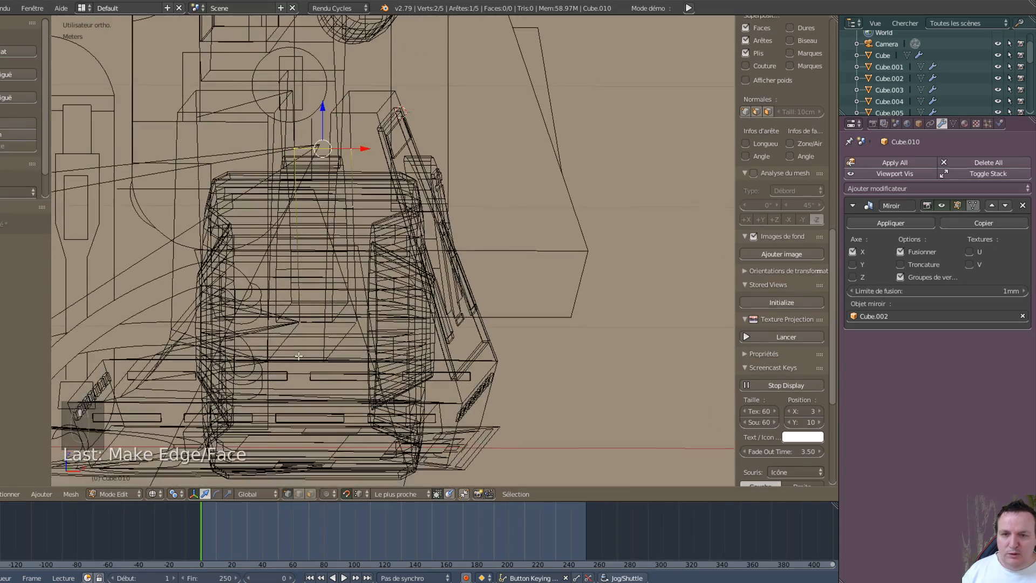
scroll(299, 355, up, 2)
scroll(299, 355, up, 3)
scroll(296, 387, down, 2)
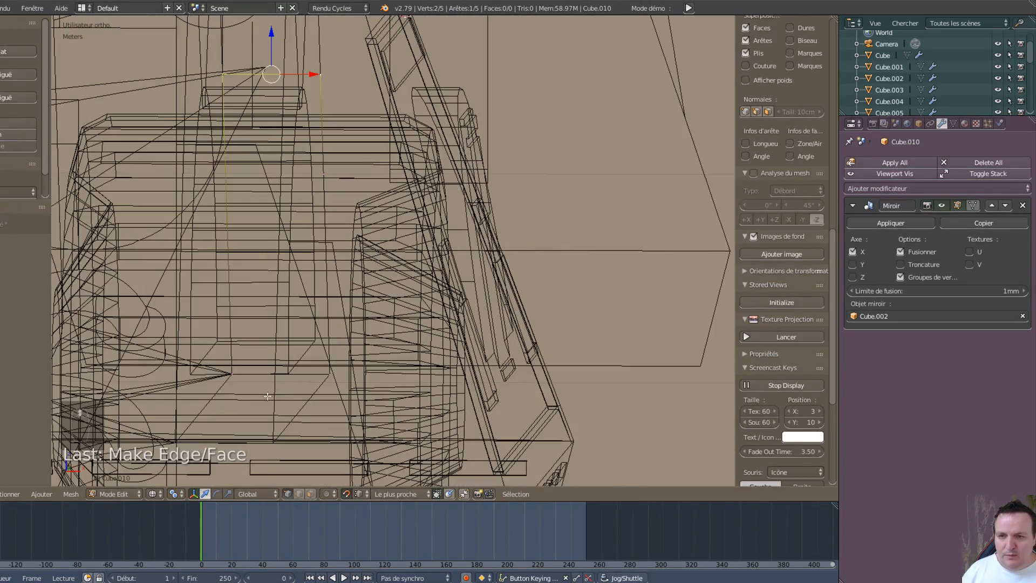
shift+right_click(227, 373)
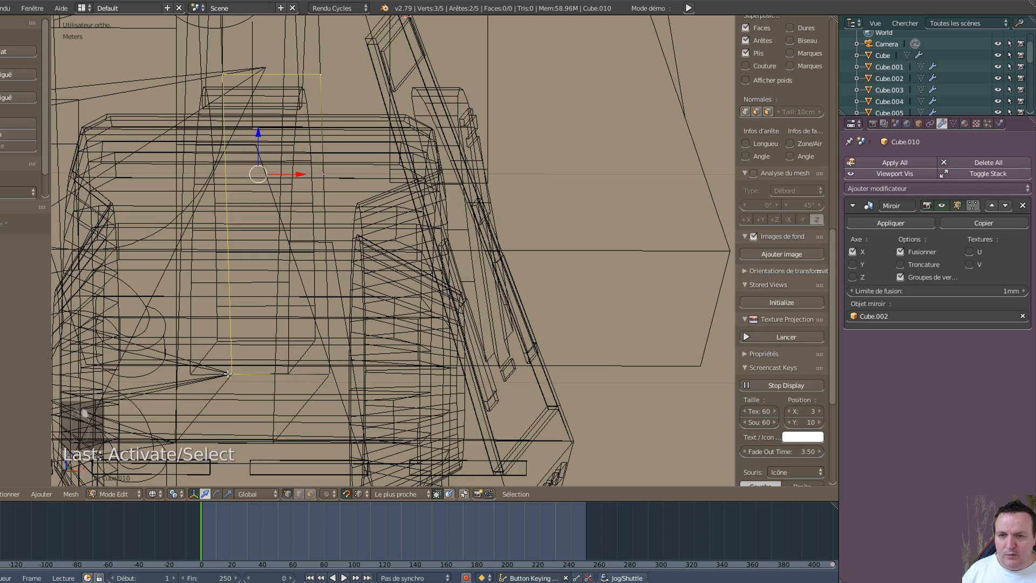
shift+right_click(330, 374)
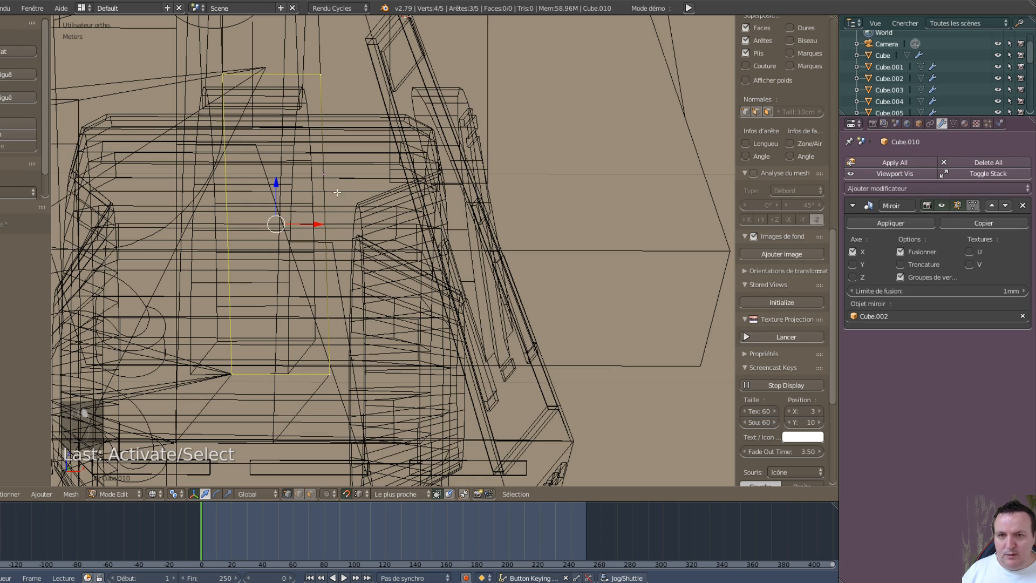
Step: Delete the extra vertex partway along the outline's outer side and join that side's top and bottom corners with a single edge
right_click(325, 174)
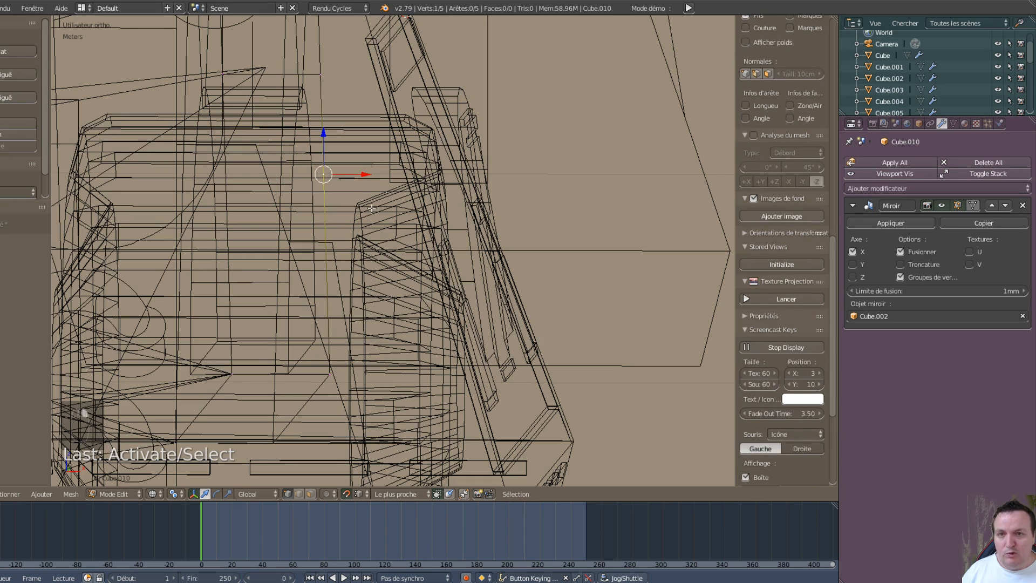
key(x)
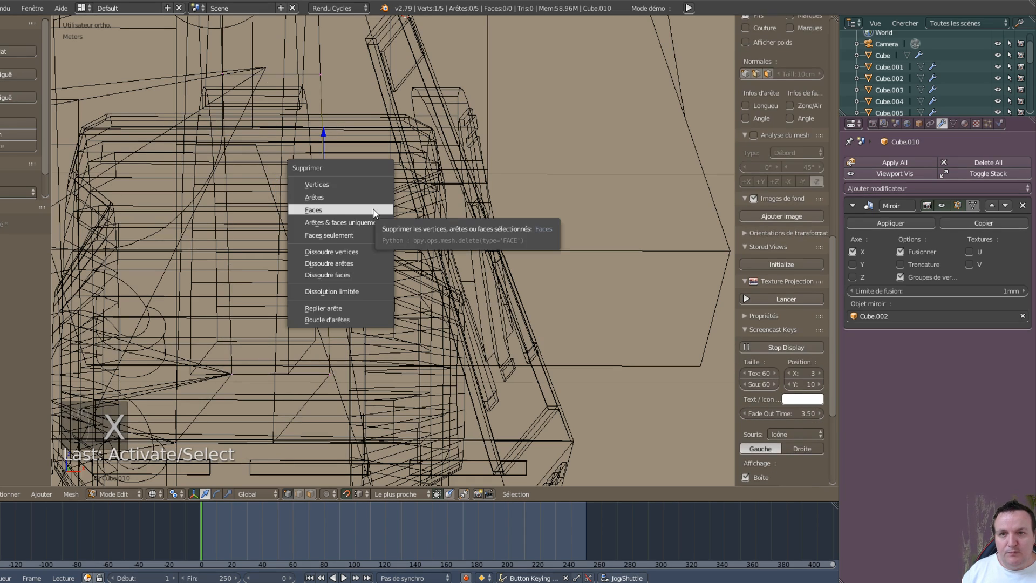
click(348, 187)
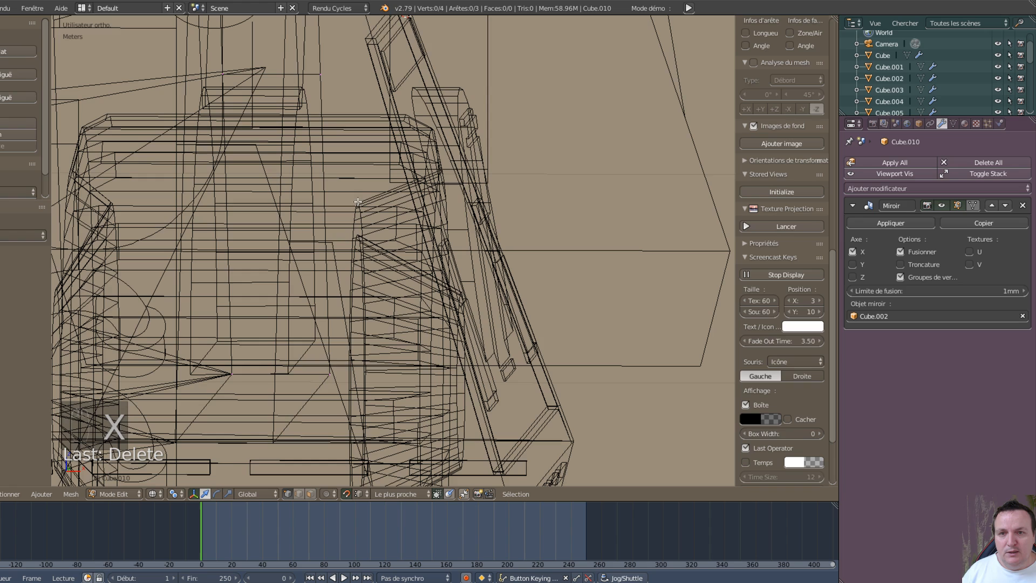
right_click(321, 345)
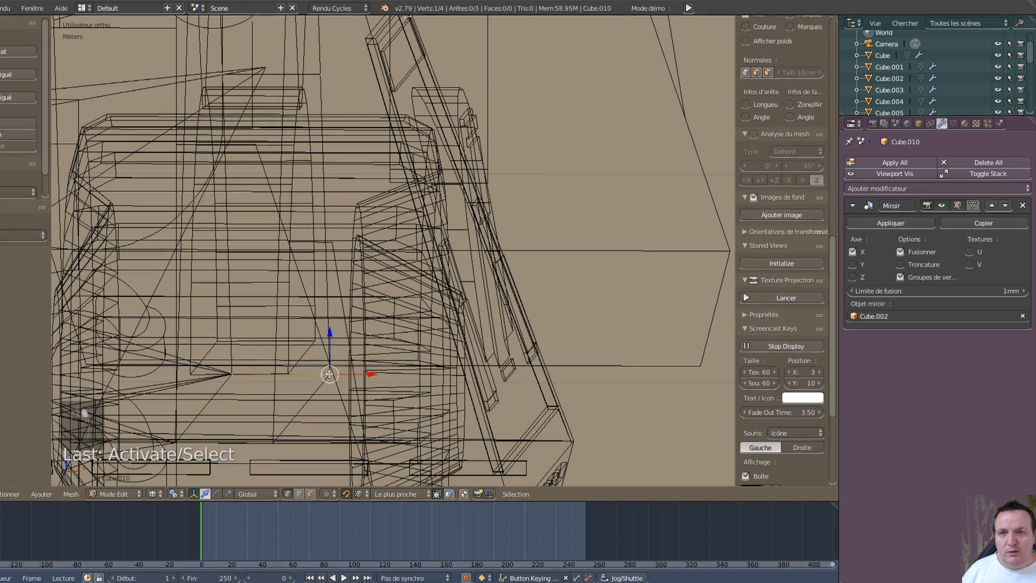
shift+right_click(322, 72)
key(f)
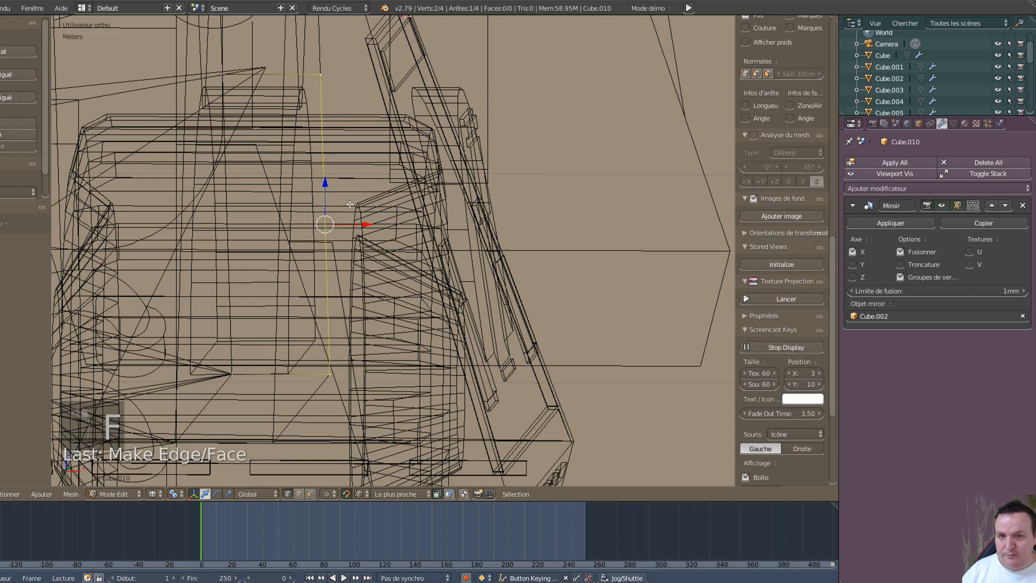
Step: Add the inner side's top and bottom corners to the selection and fill the four-sided outline with a face
shift+right_click(221, 77)
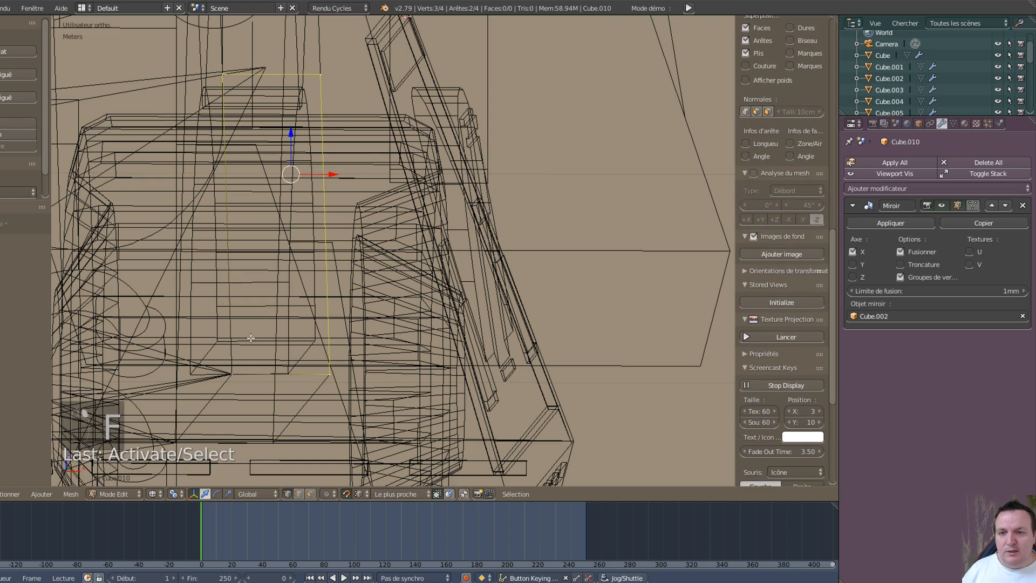
shift+right_click(233, 372)
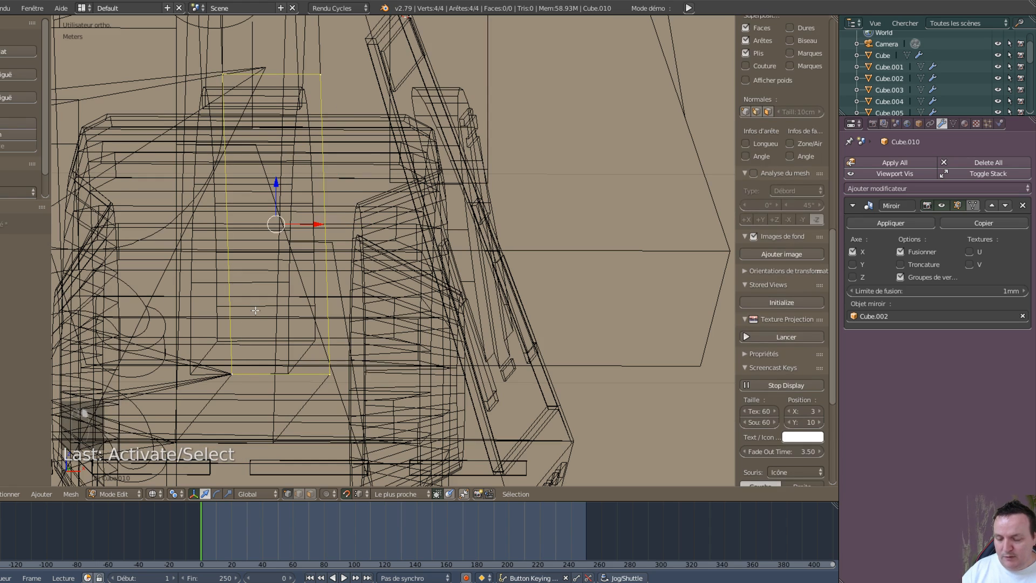
key(f)
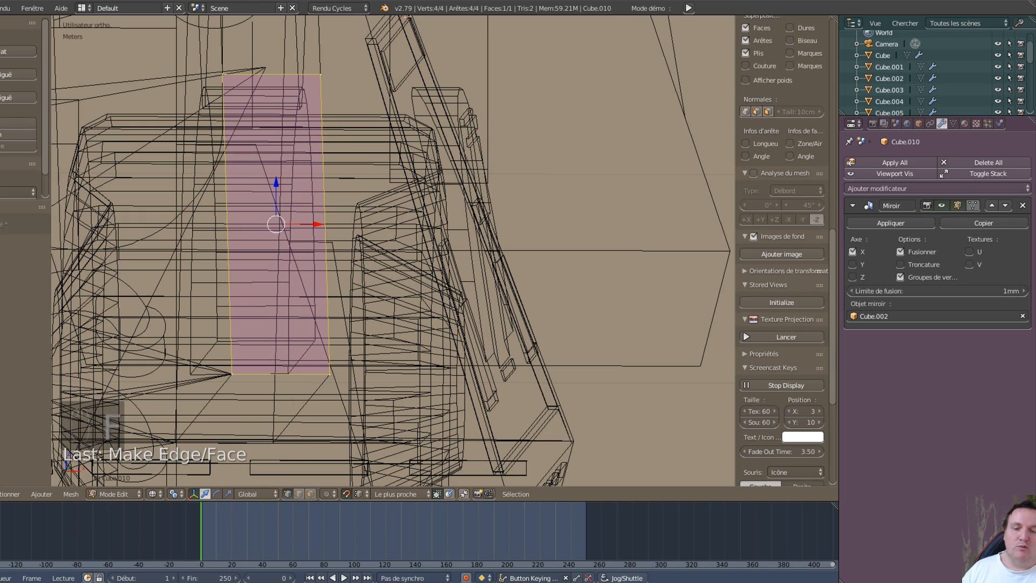
Step: Extrude the four-sided slot face about 8.04 cm along Y into the foot in the side view
key(KP_3)
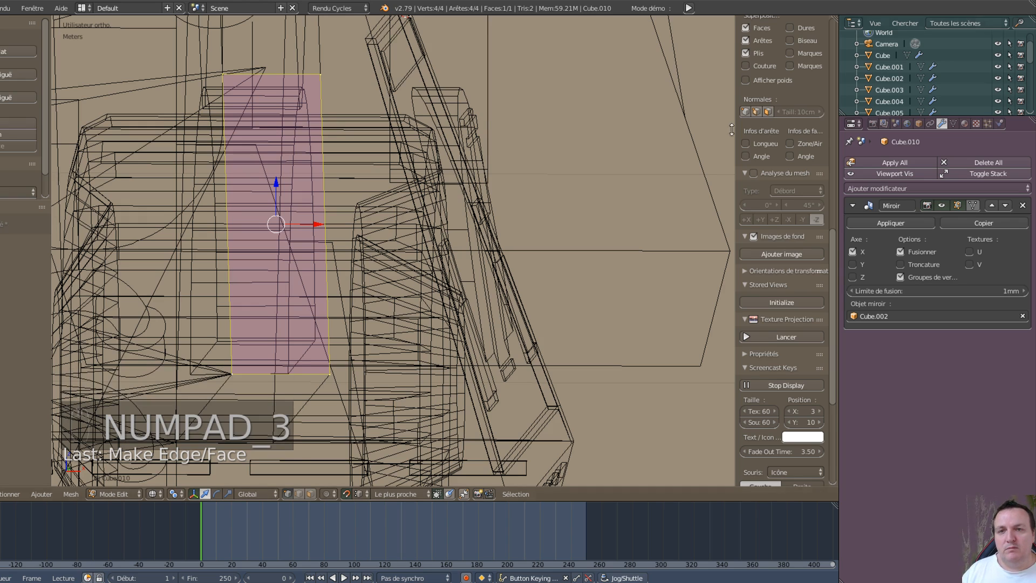
key(KP_3)
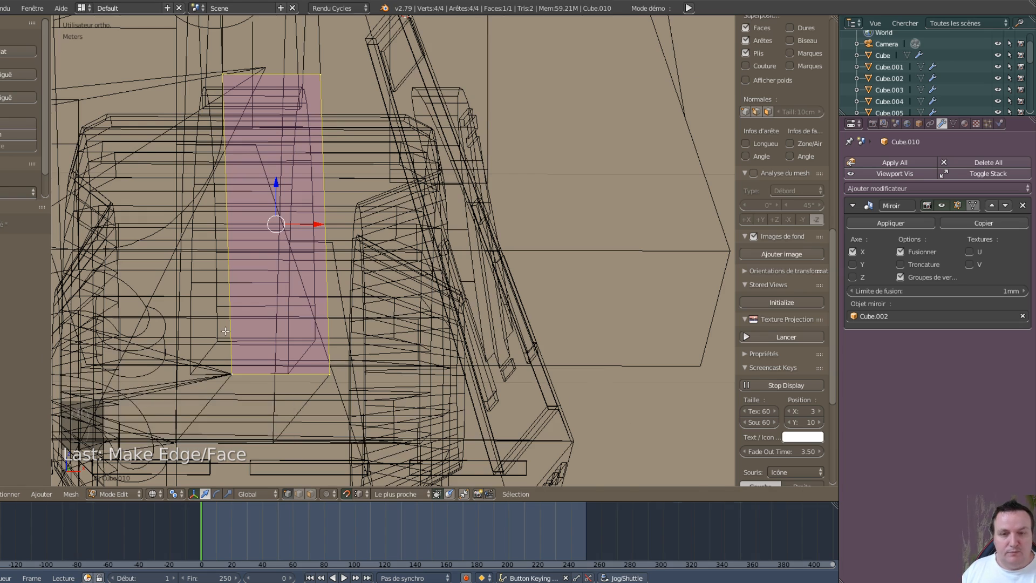
scroll(401, 220, down, 3)
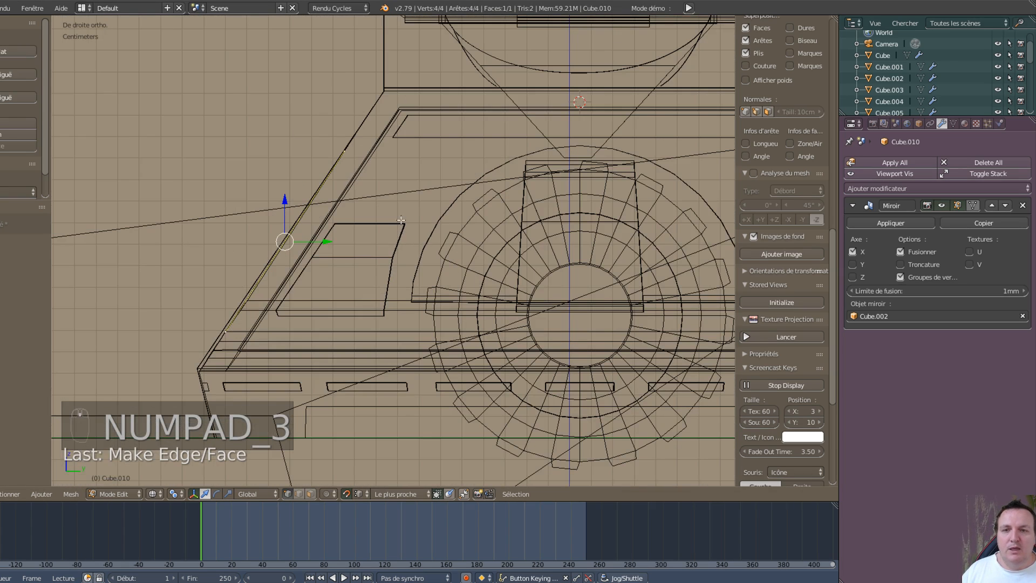
key(e)
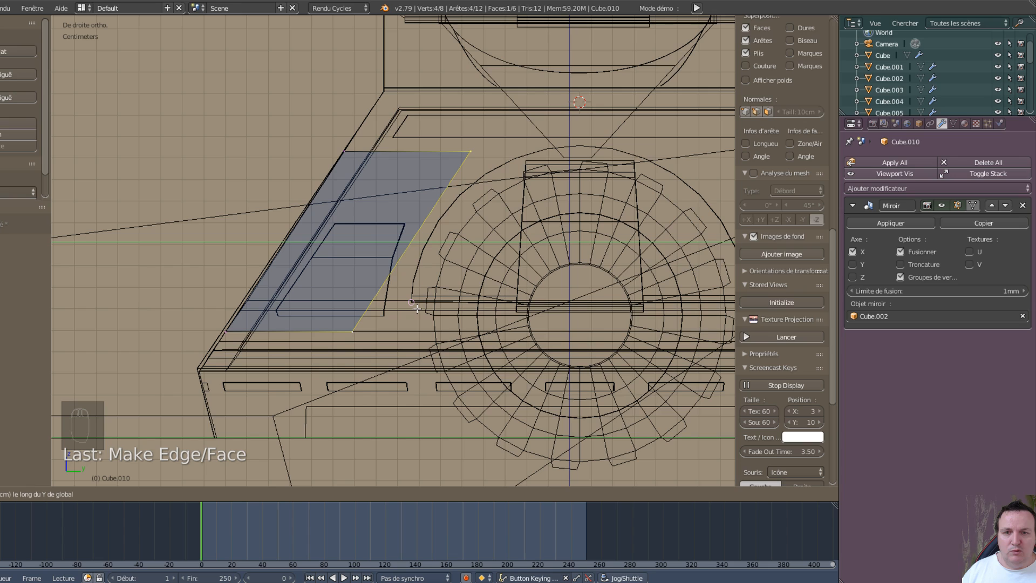
click(456, 308)
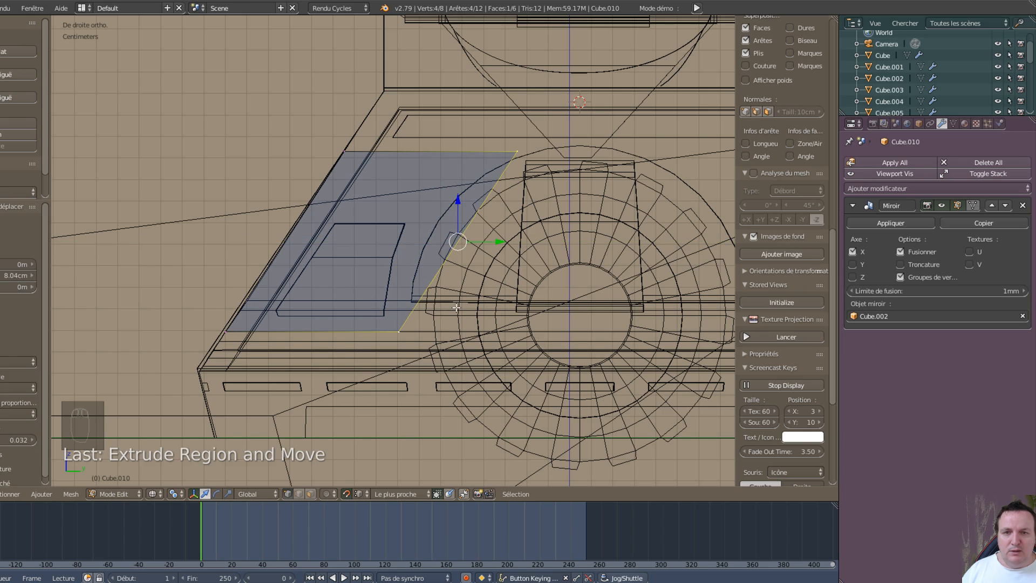
Step: Move the extrusion's two upper inner vertices about -5.51 cm along Y to make the back face vertical
right_click(518, 151)
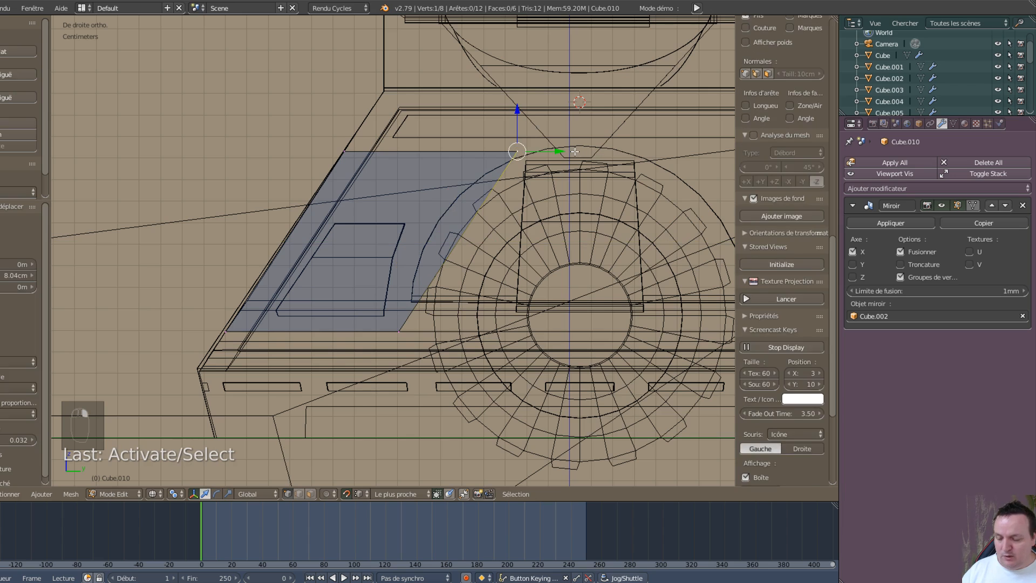
key(c)
click(519, 144)
right_click(522, 143)
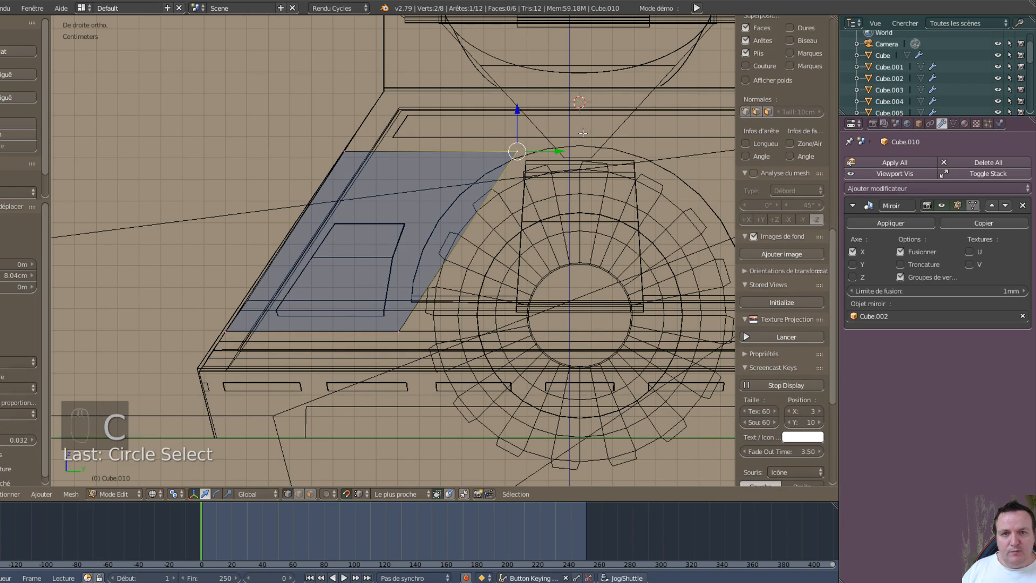
key(g)
key(y)
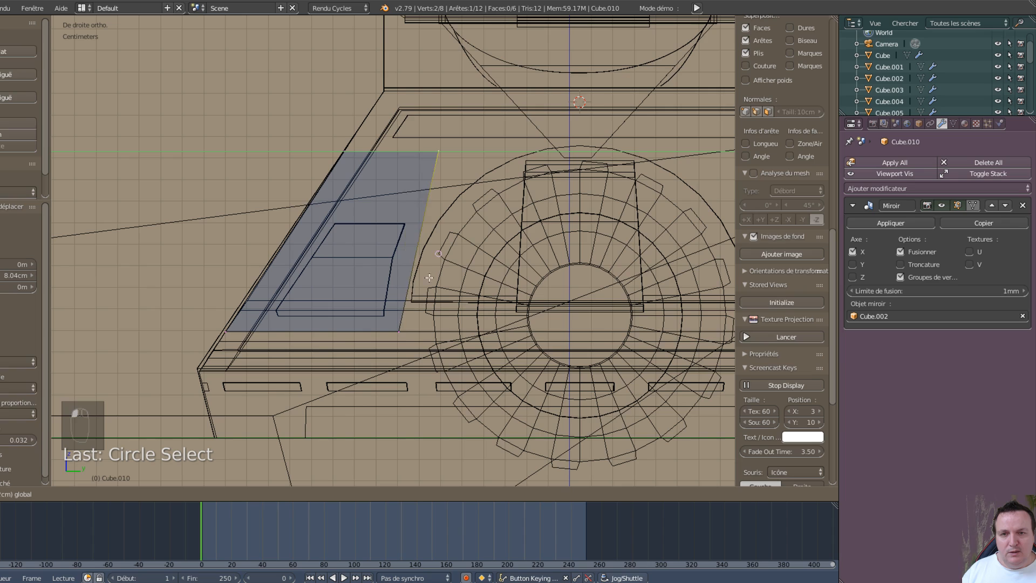
click(393, 341)
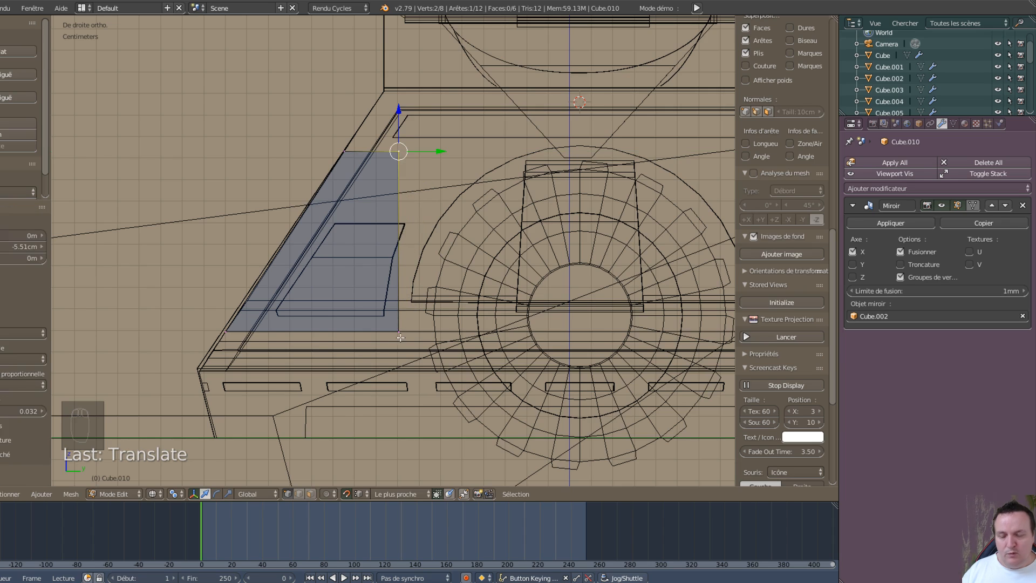
Step: Add the two lower inner vertices to the selection and move the whole back face about 6.08 mm along Y
key(c)
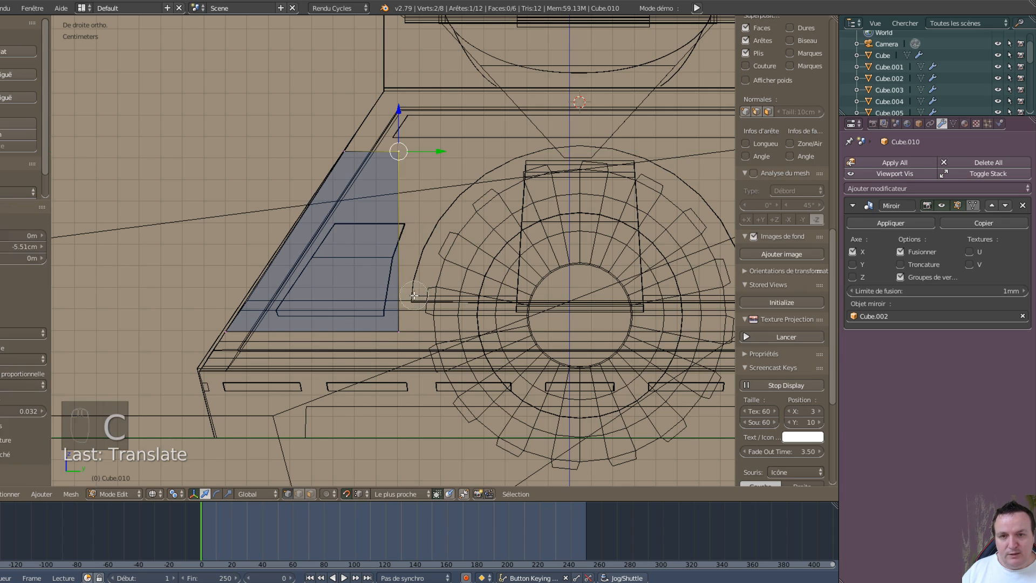
click(402, 339)
right_click(402, 339)
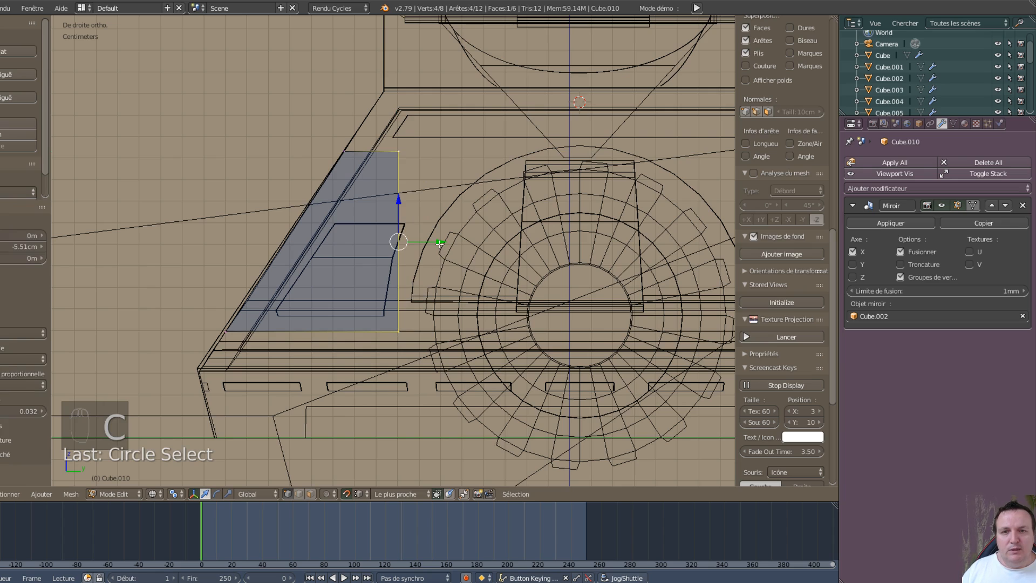
drag(439, 244, 413, 296)
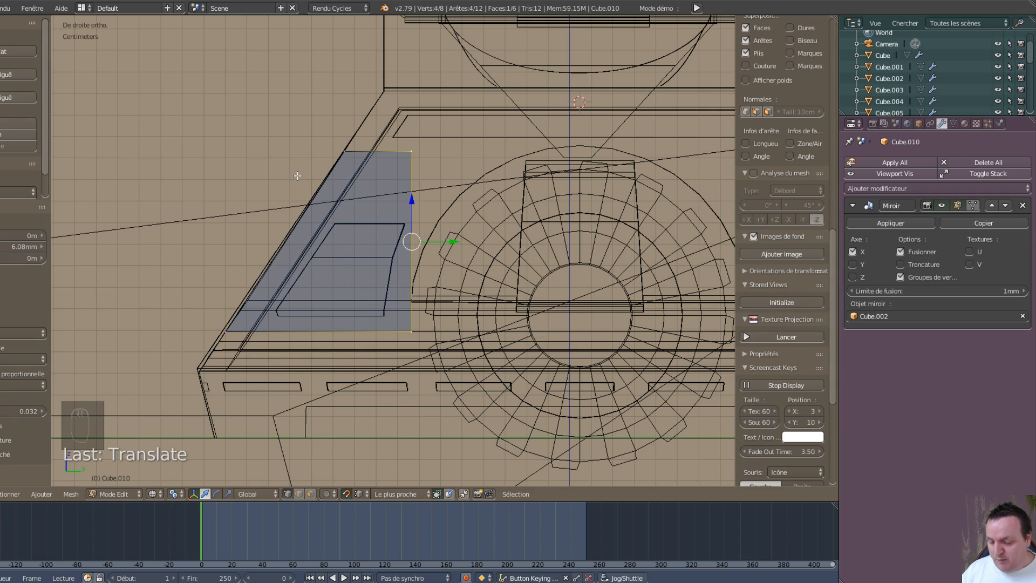
Step: Switch to face selection and move the sloped outer face about 0.535 mm along Y
key(ctrl+Tab)
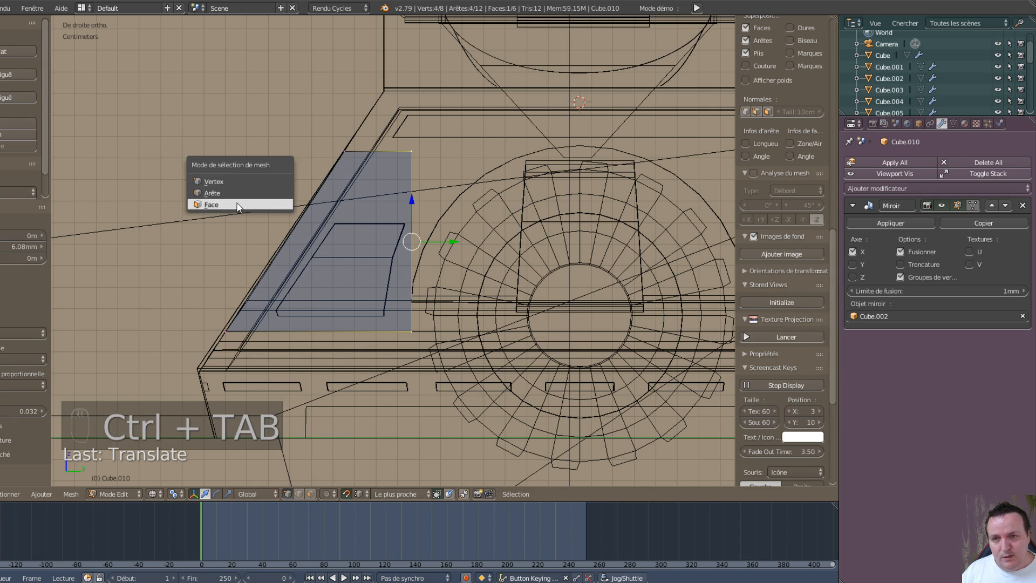
click(236, 205)
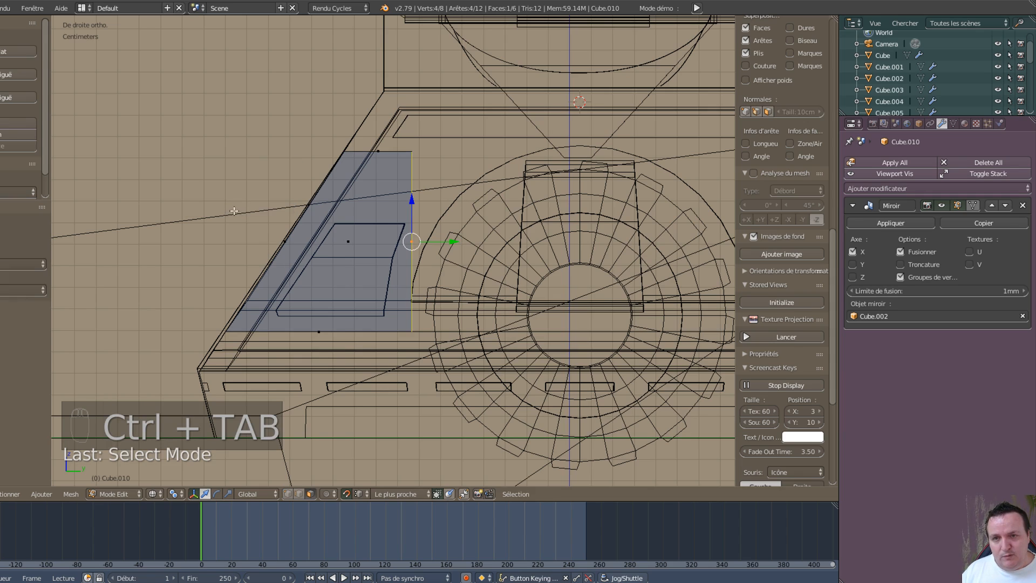
right_click(284, 244)
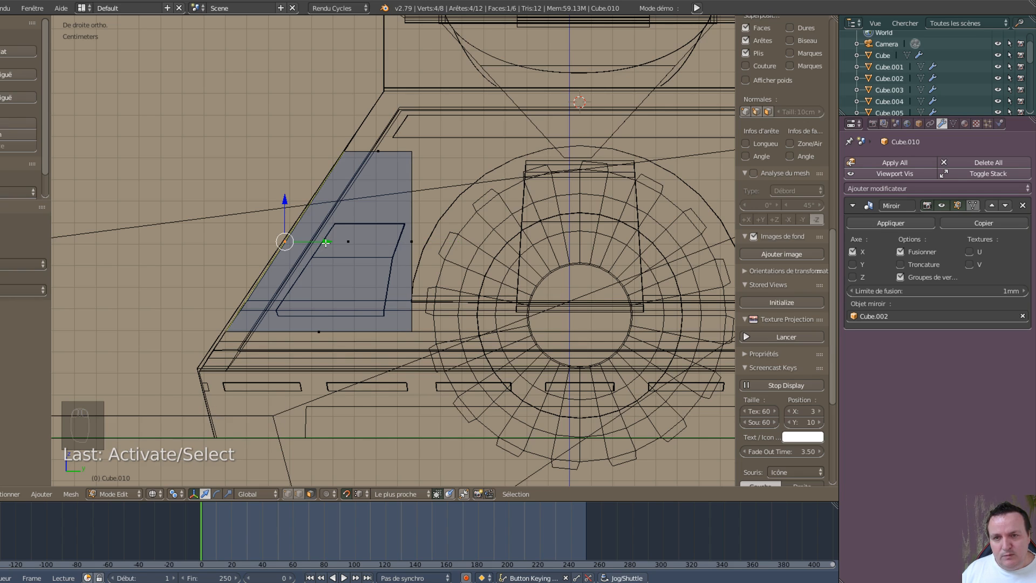
drag(325, 242, 325, 244)
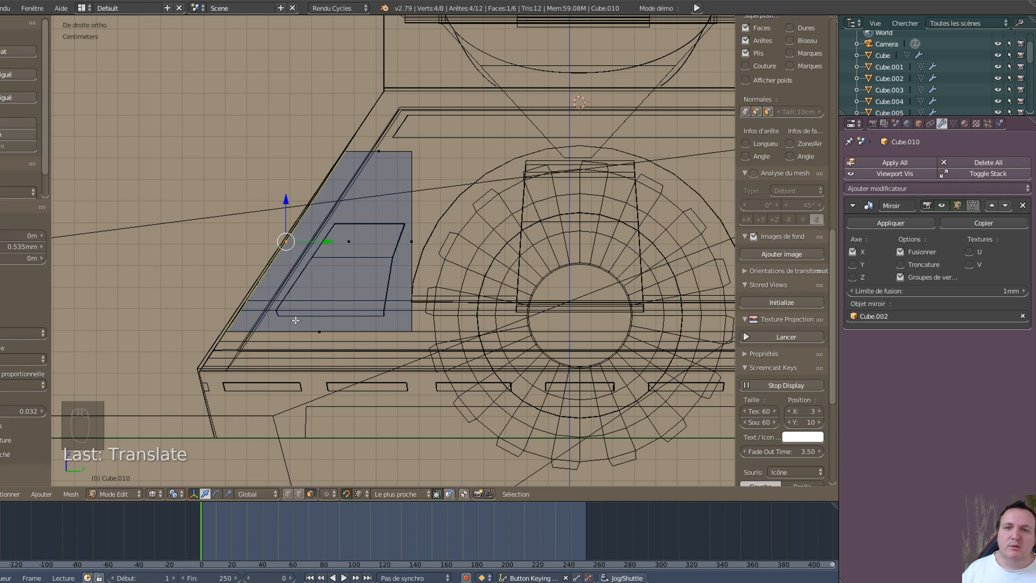
Step: Select the block's bottom face and raise it about 0.602 mm along Z
middle_drag(465, 262, 421, 310)
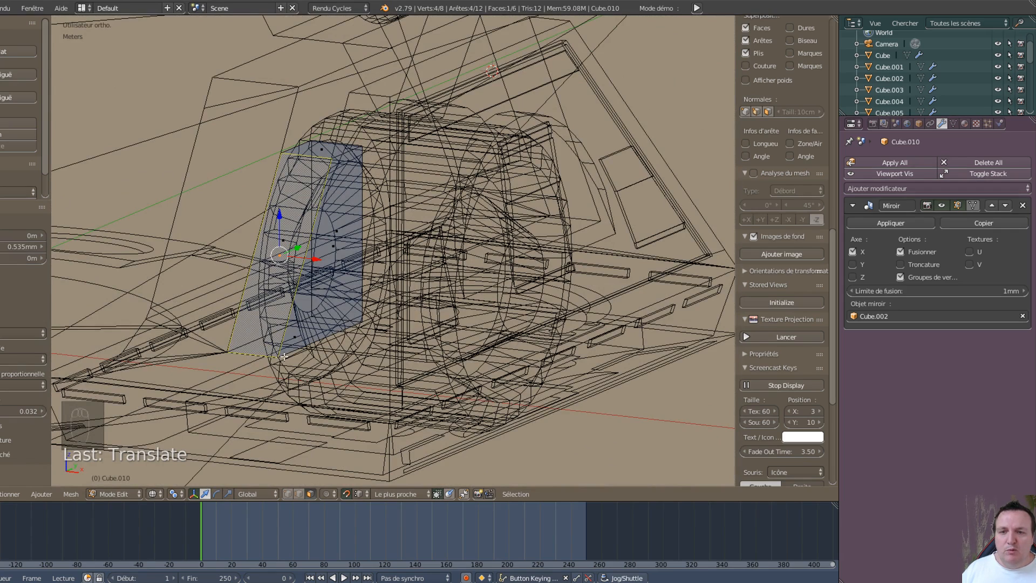
right_click(292, 337)
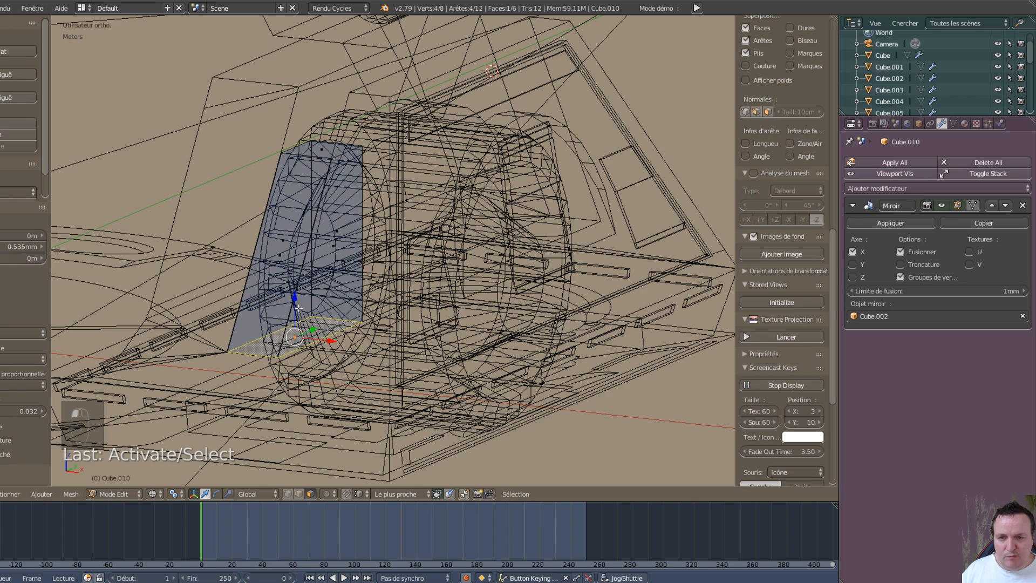
key(g)
key(z)
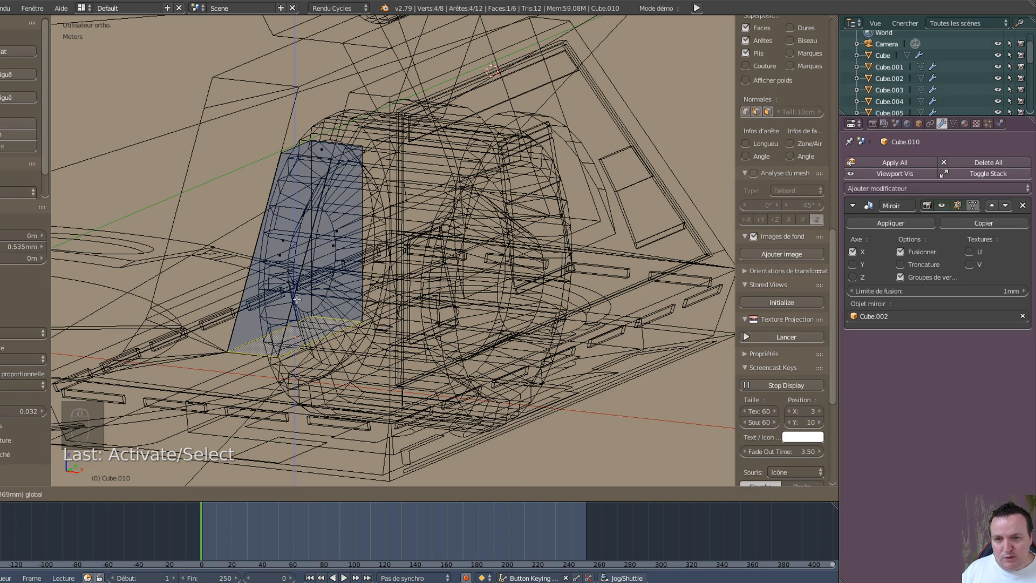
click(295, 290)
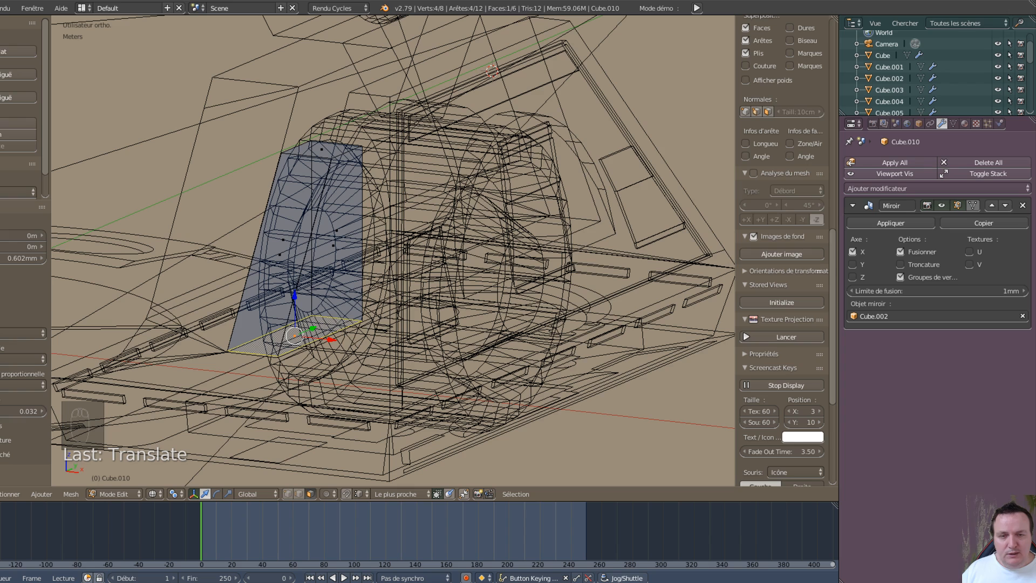
Step: Select the whole block mesh in the opposite side view and flip it by scaling -1 along Y
key(KP_3)
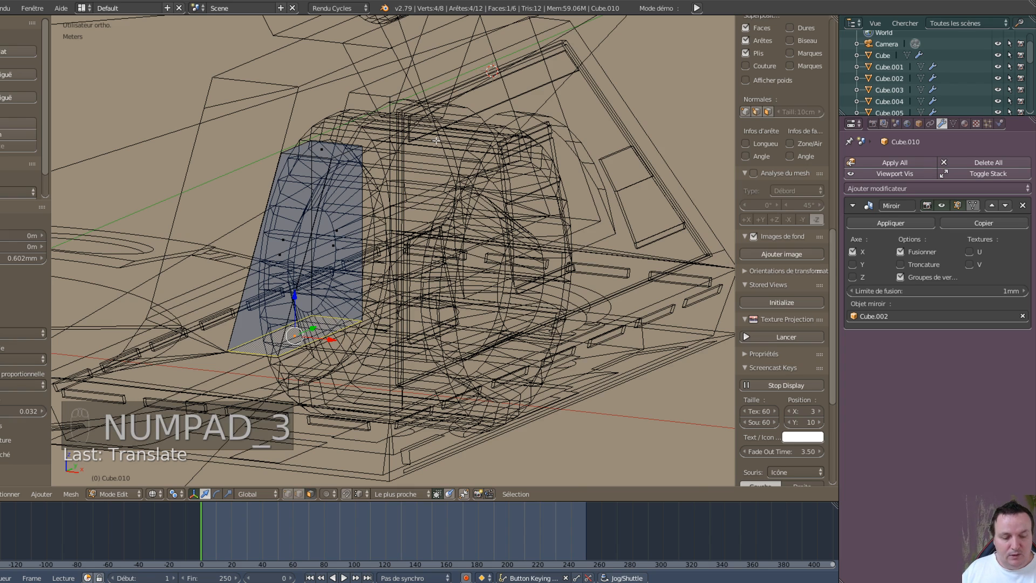
key(KP_3)
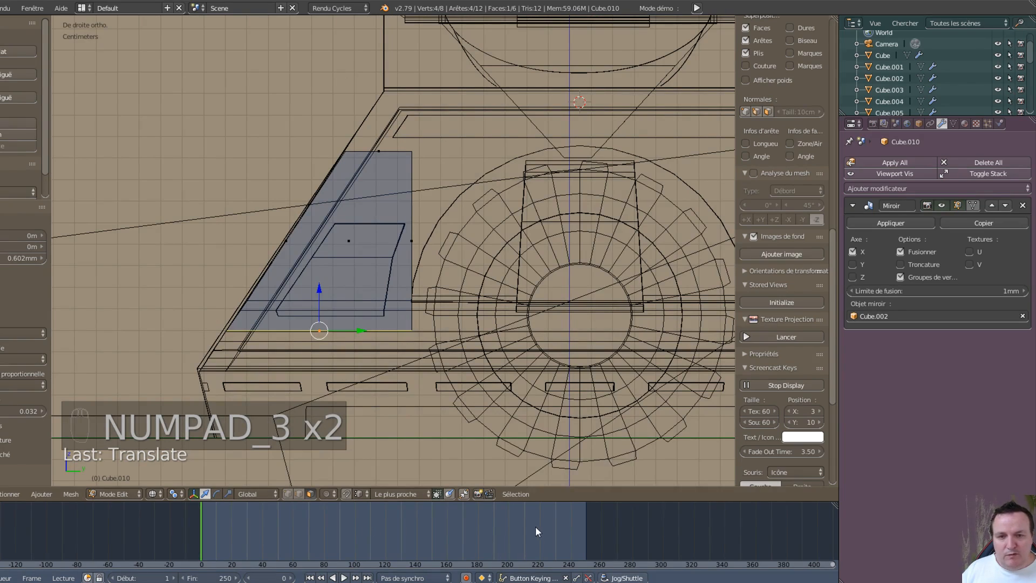
scroll(294, 318, down, 1)
scroll(293, 318, down, 3)
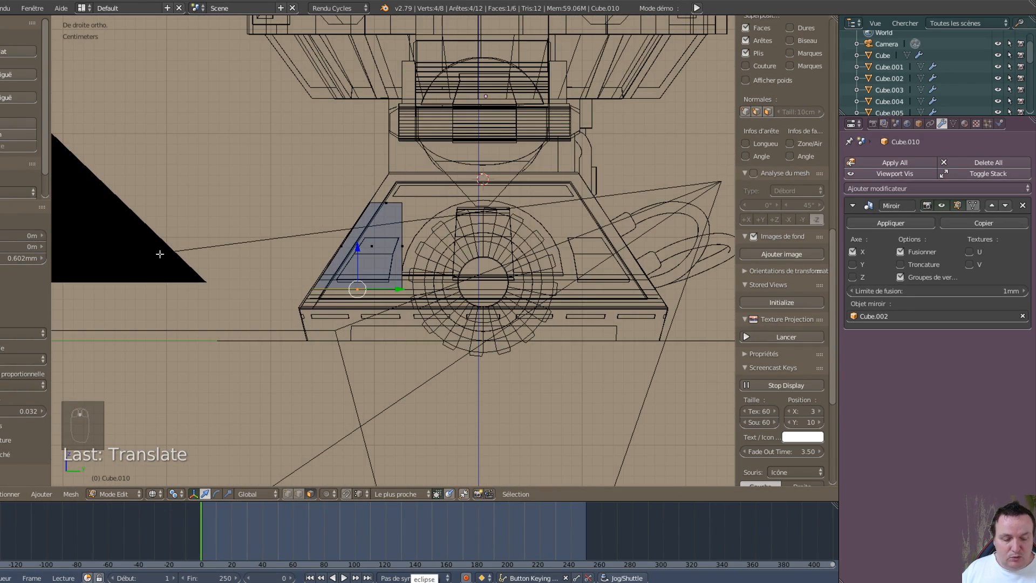
key(ctrl+KP_3)
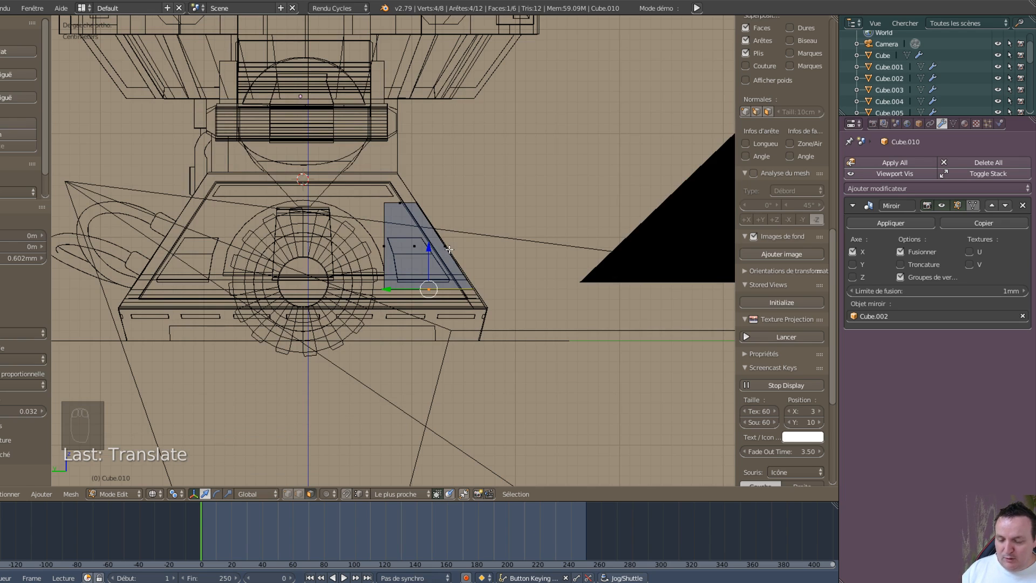
key(a)
key(a)
key(a)
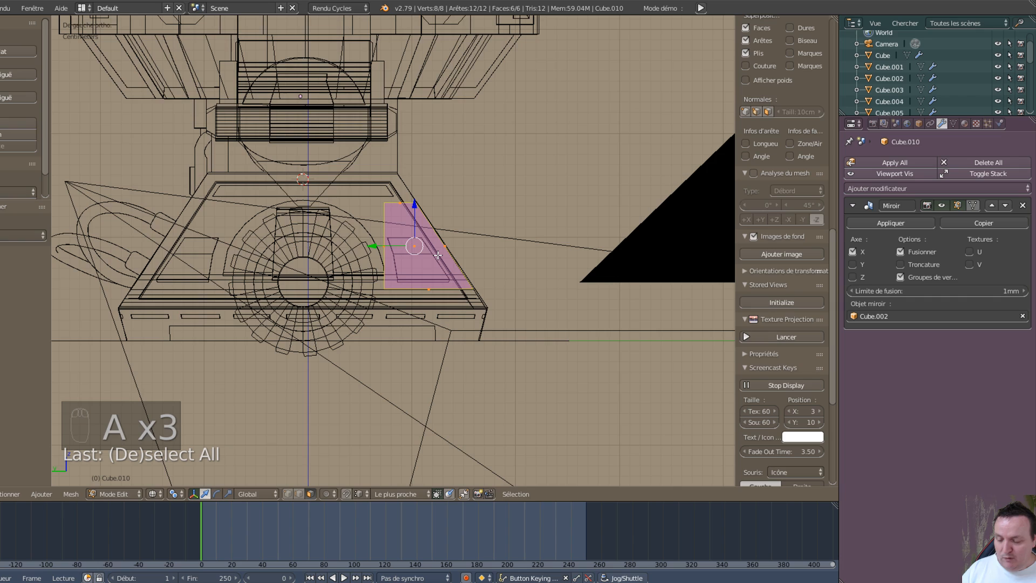
key(s)
text(y)
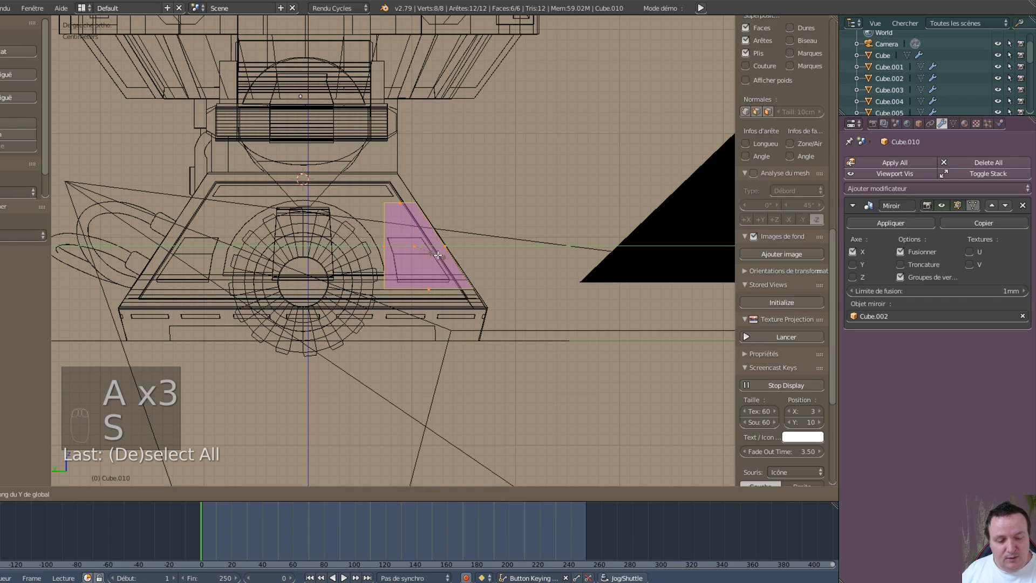
text(-1)
key(Return)
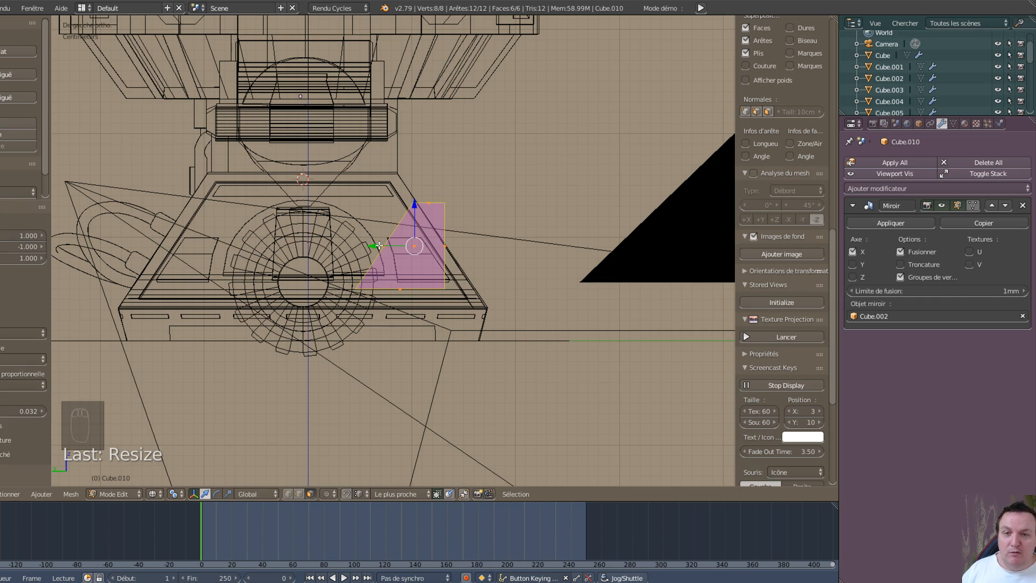
Step: Move the flipped block about 21.5 cm along Y to the matching slope at the foot's other end
key(g)
key(y)
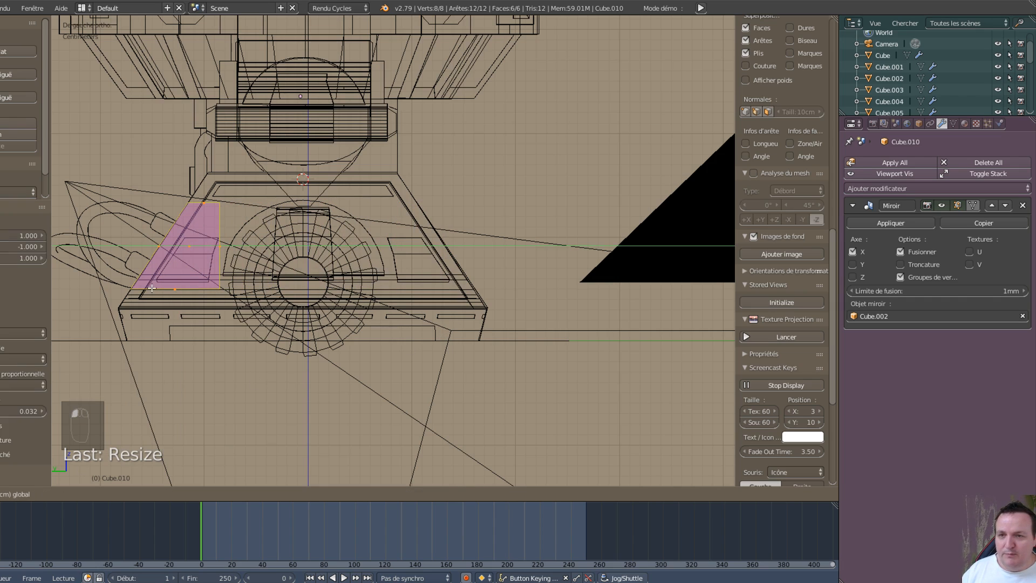
click(151, 289)
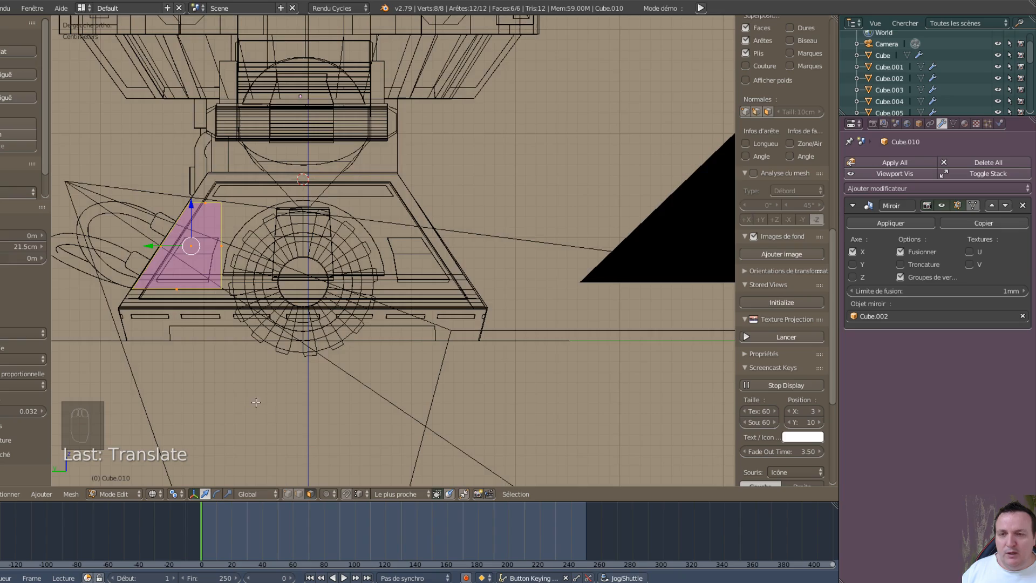
Step: Snap the 3D cursor to the selected block and toggle snapping
scroll(250, 372, up, 1)
scroll(250, 372, up, 2)
shift+middle_drag(148, 251, 546, 267)
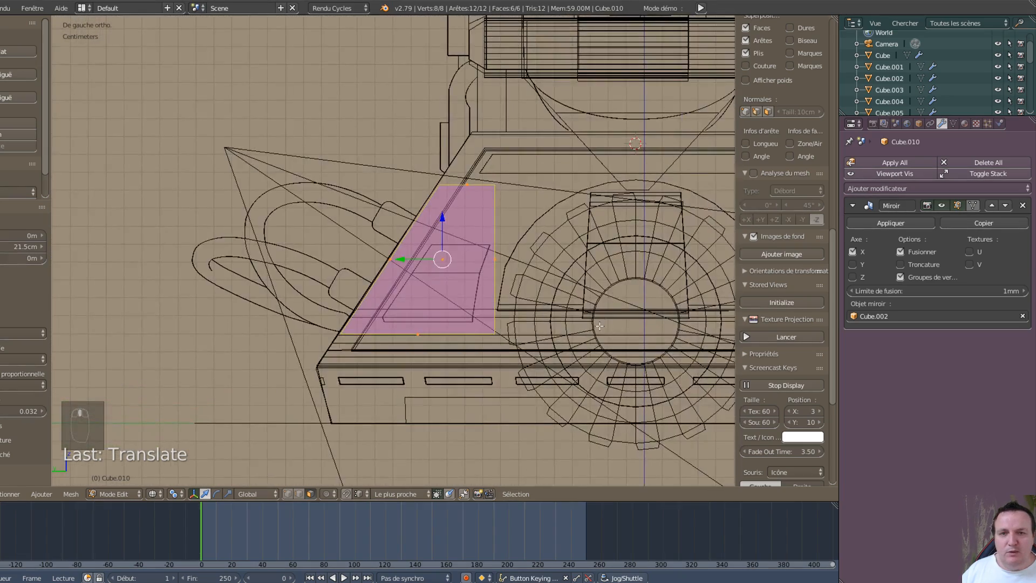
scroll(547, 267, up, 4)
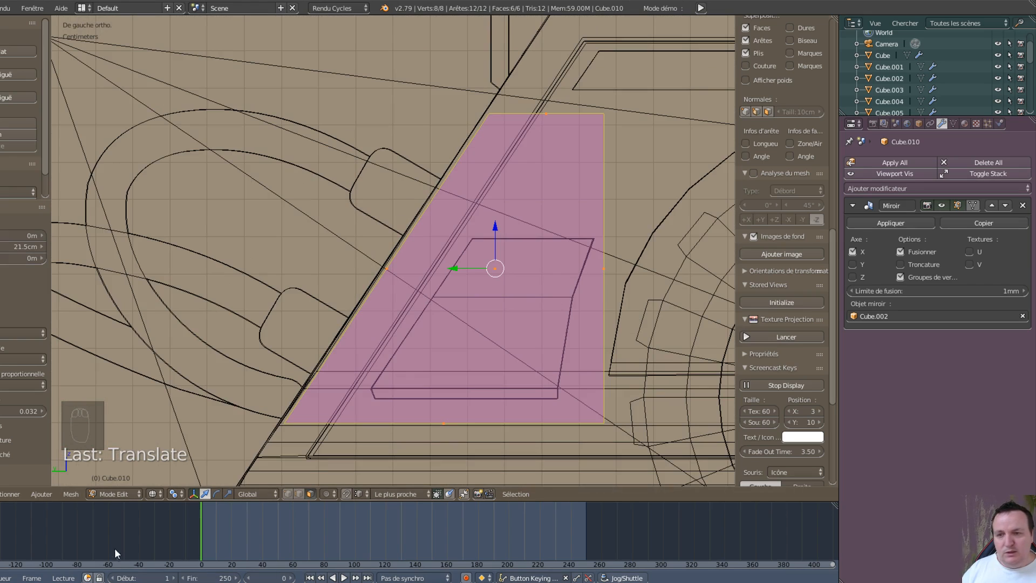
click(70, 495)
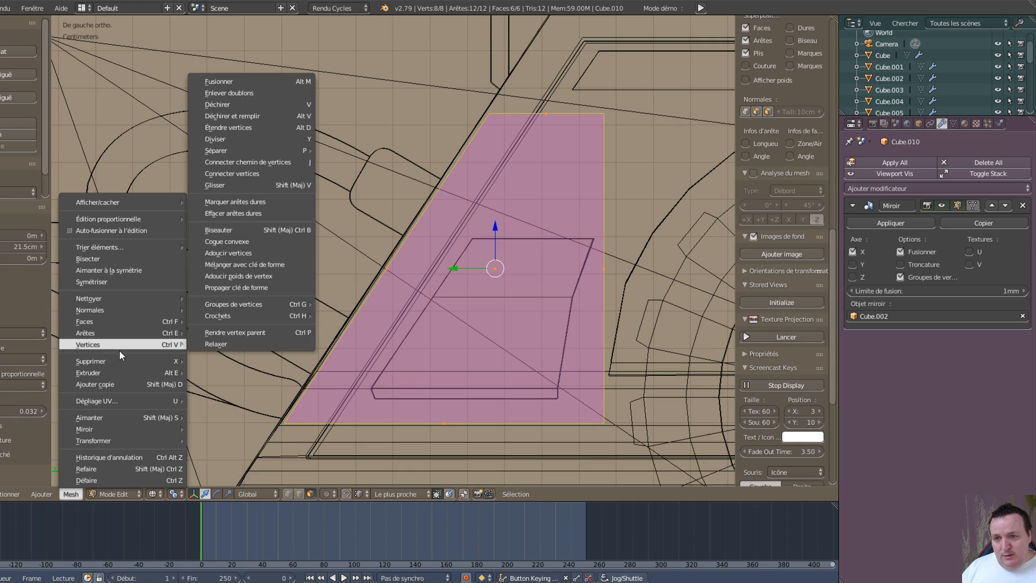
mouse_move(112, 403)
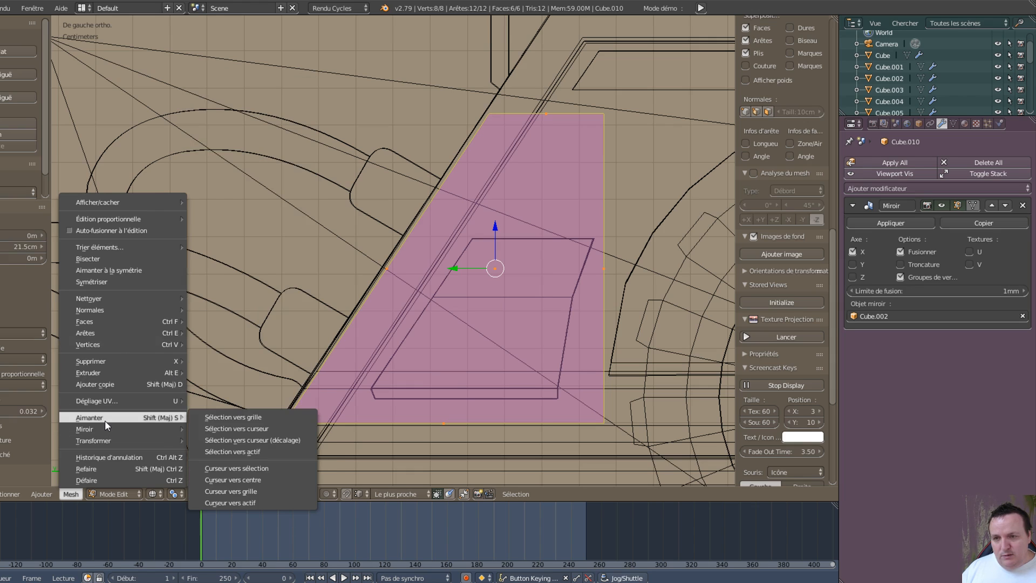
click(295, 468)
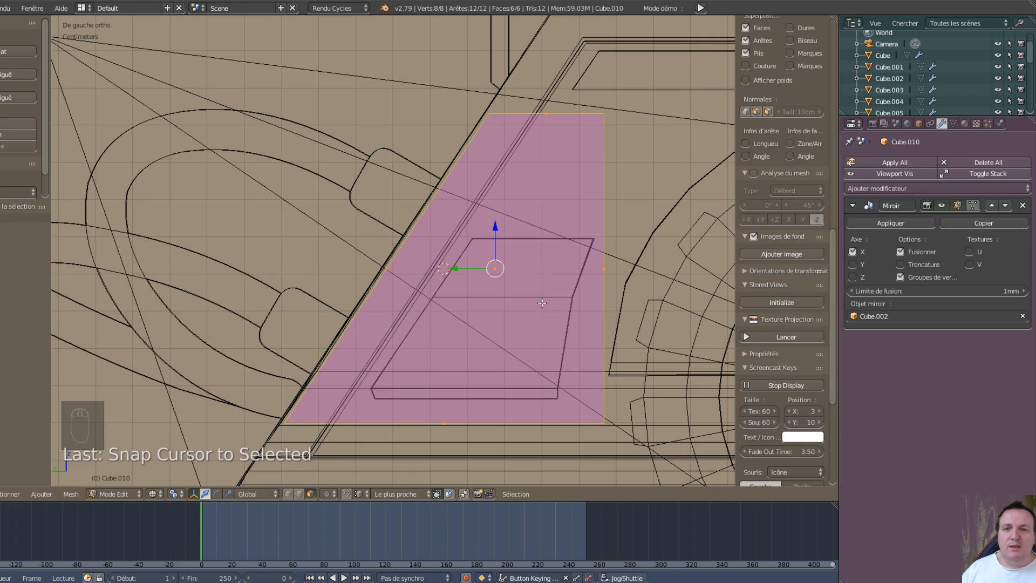
key(shift+Tab)
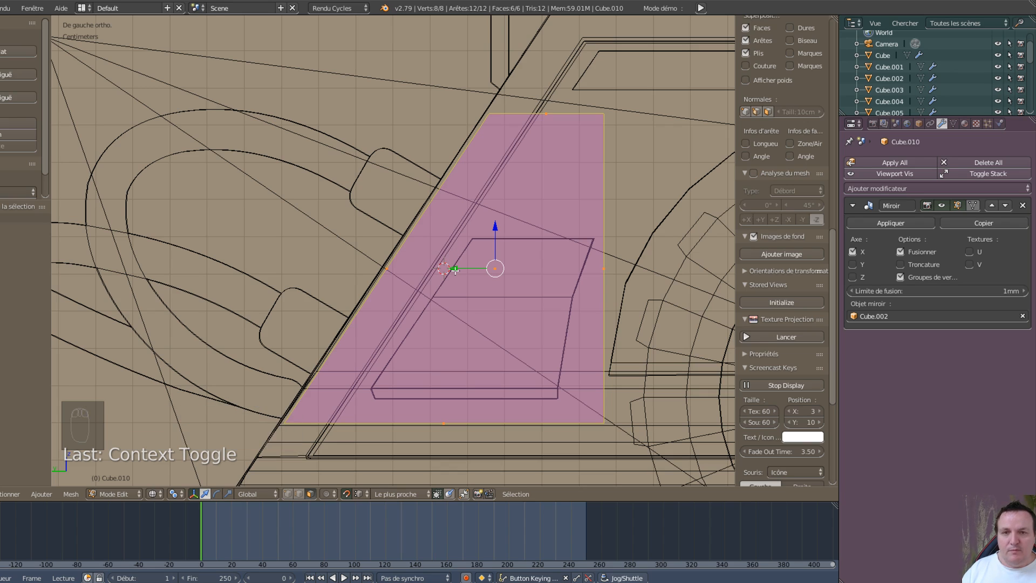
Step: Turn off snapping and add a 32-vertex cylinder at the 3D cursor within the block's mesh
key(shift+Tab)
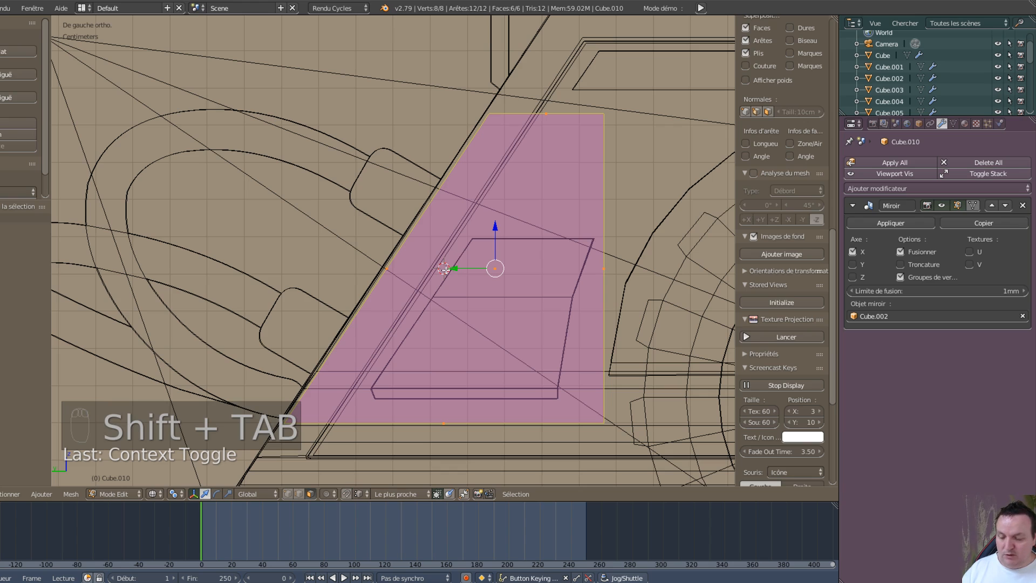
key(shift+a)
key(shift+a)
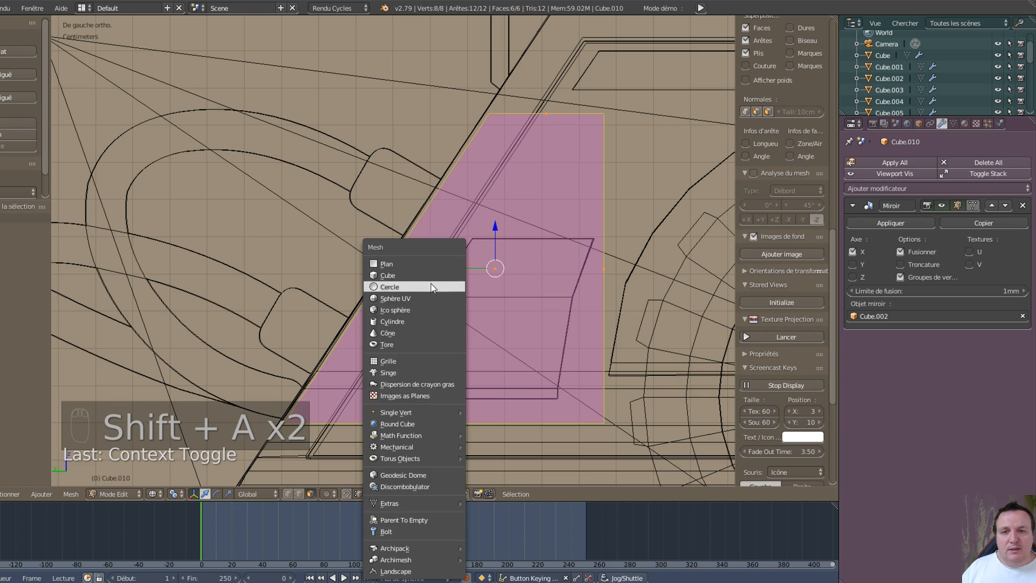
click(415, 321)
scroll(449, 295, down, 5)
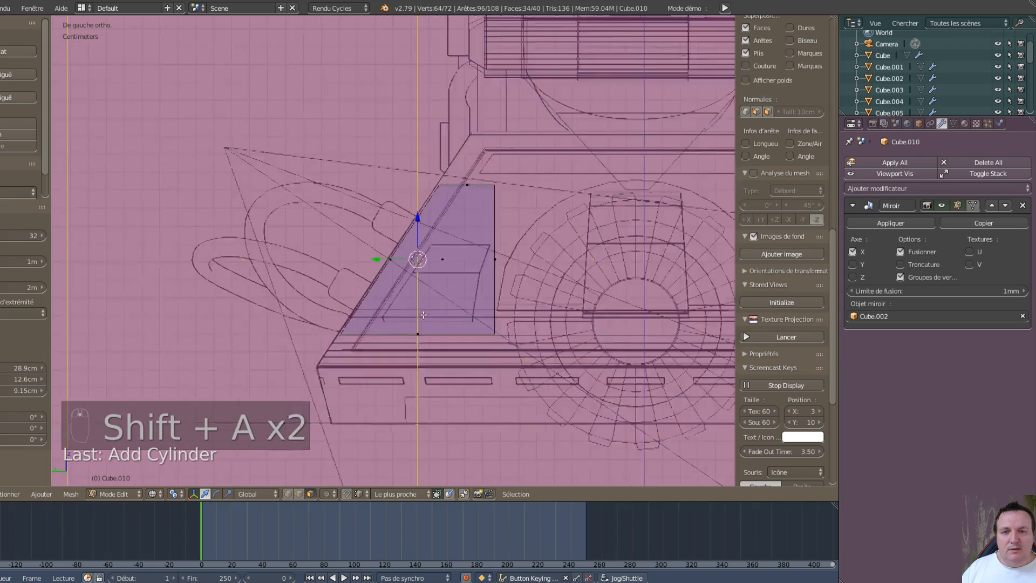
Step: Scale the new cylinder down in successive passes of about 0.157, 0.123 and 0.449 to roughly the reference connector's size
key(s)
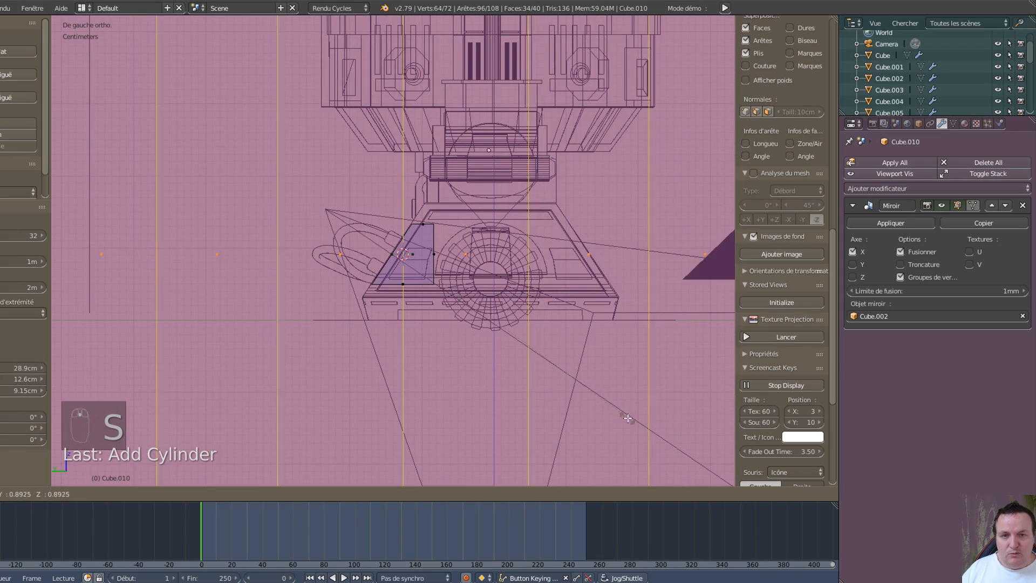
click(452, 254)
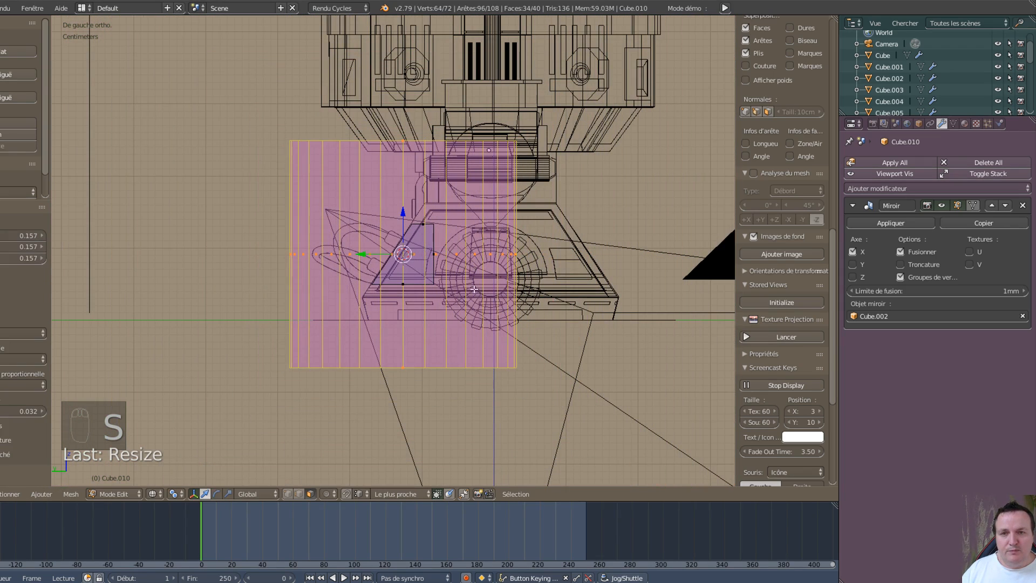
key(s)
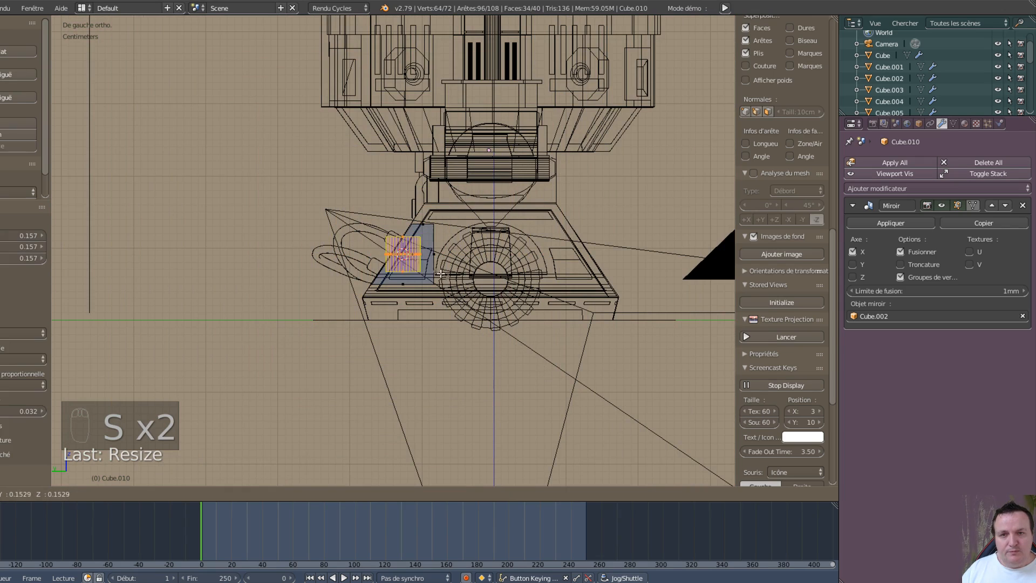
click(435, 271)
scroll(435, 270, up, 8)
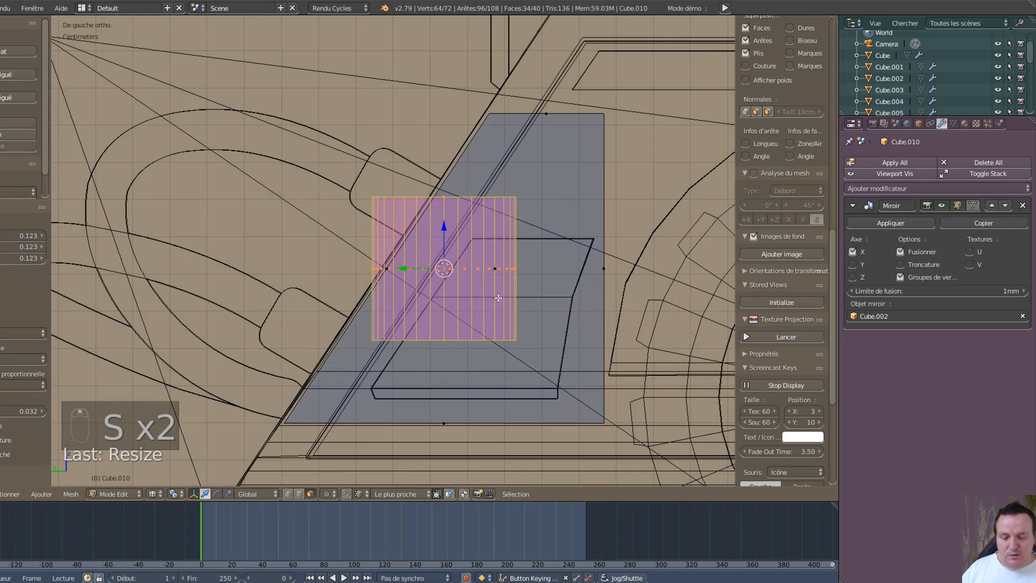
key(s)
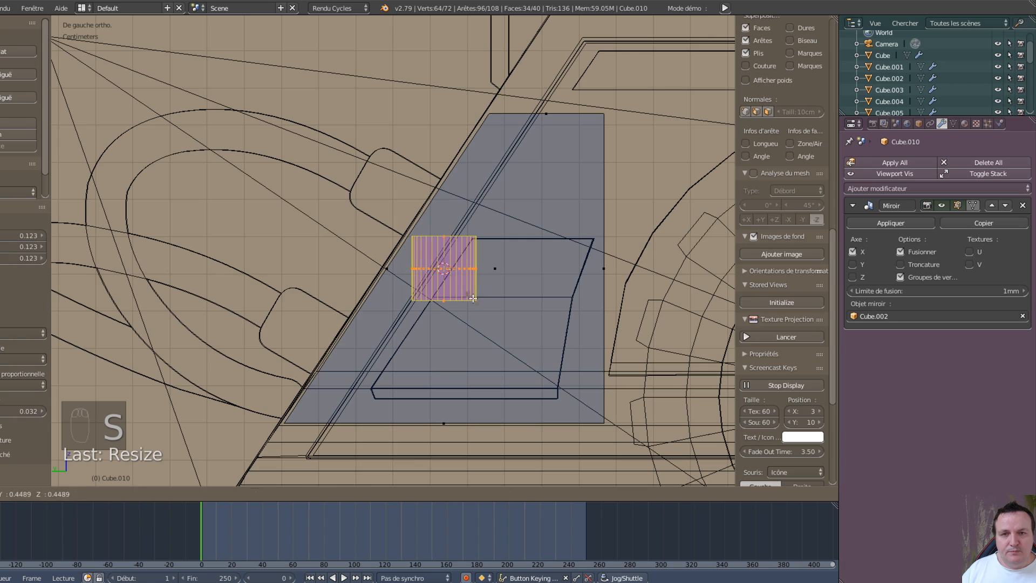
click(514, 305)
Step: Rotate the cylinder about -62.4° and move it about 1.28 cm in Y and 2.14 cm in Z onto the upper cable connector outline
key(r)
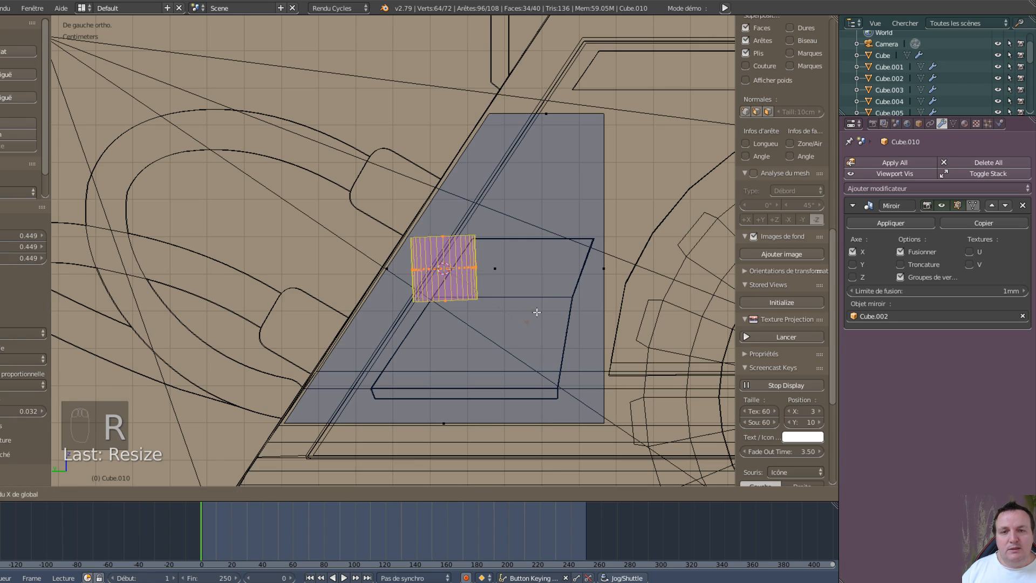
click(535, 229)
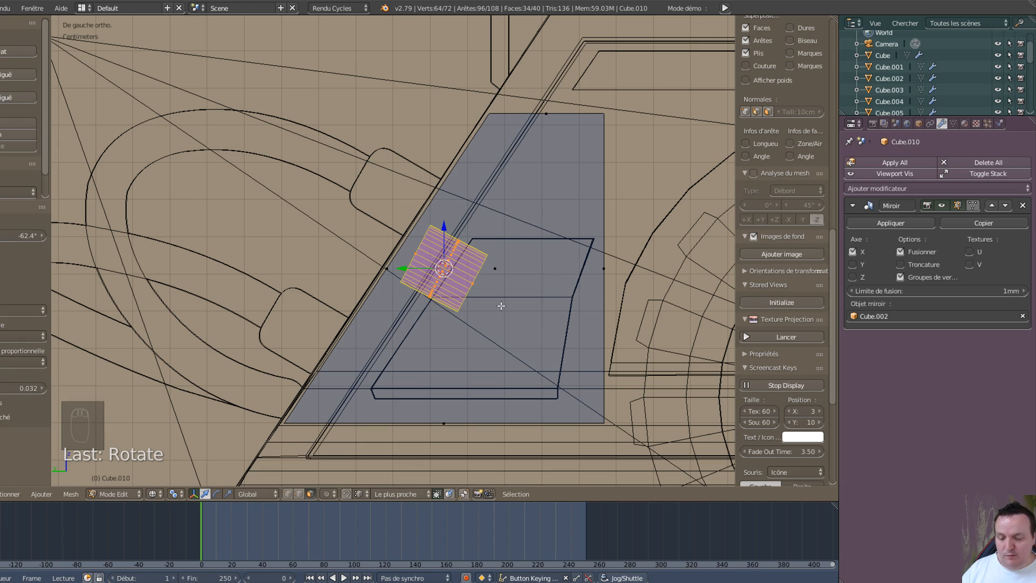
key(g)
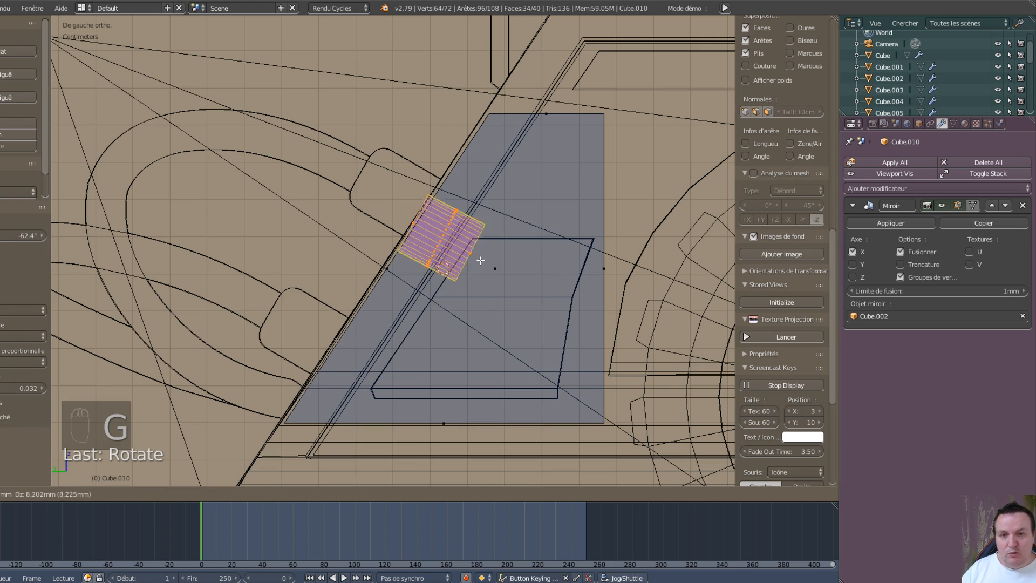
click(433, 220)
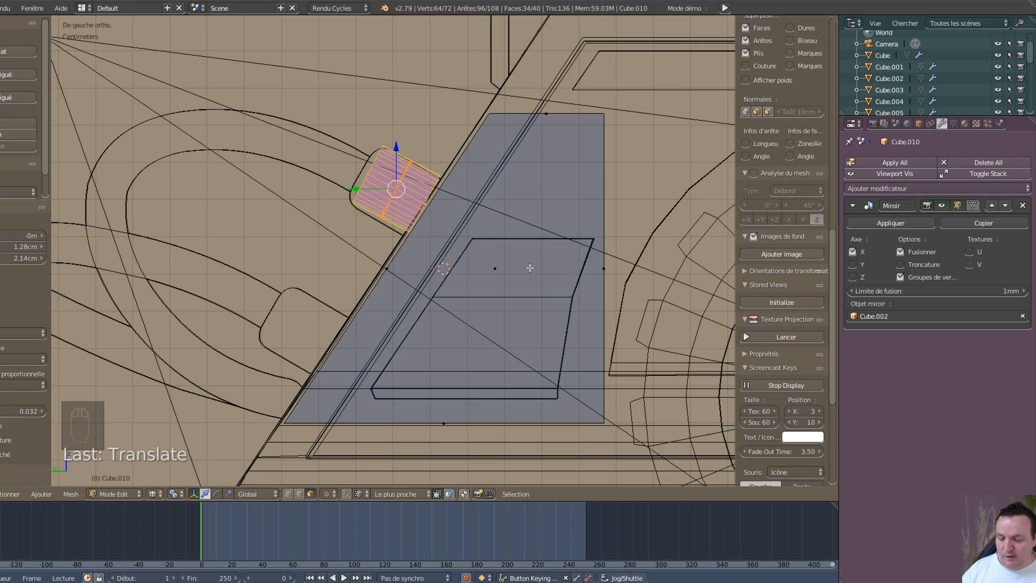
Step: Refine the cylinder's fit to the connector by rotating it 3.76°, moving it -1.08 mm along Z and scaling it by 1.075
key(r)
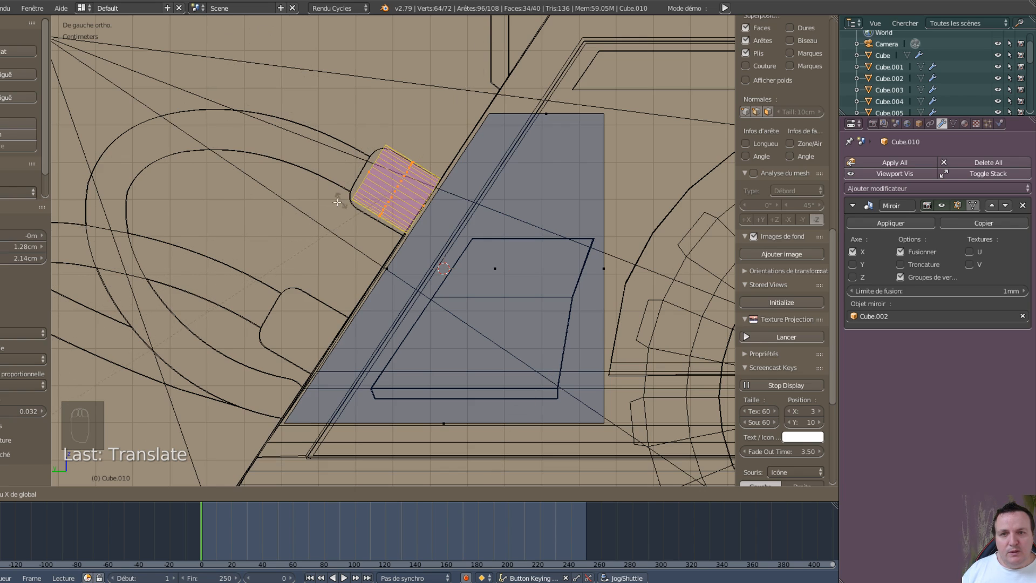
click(355, 406)
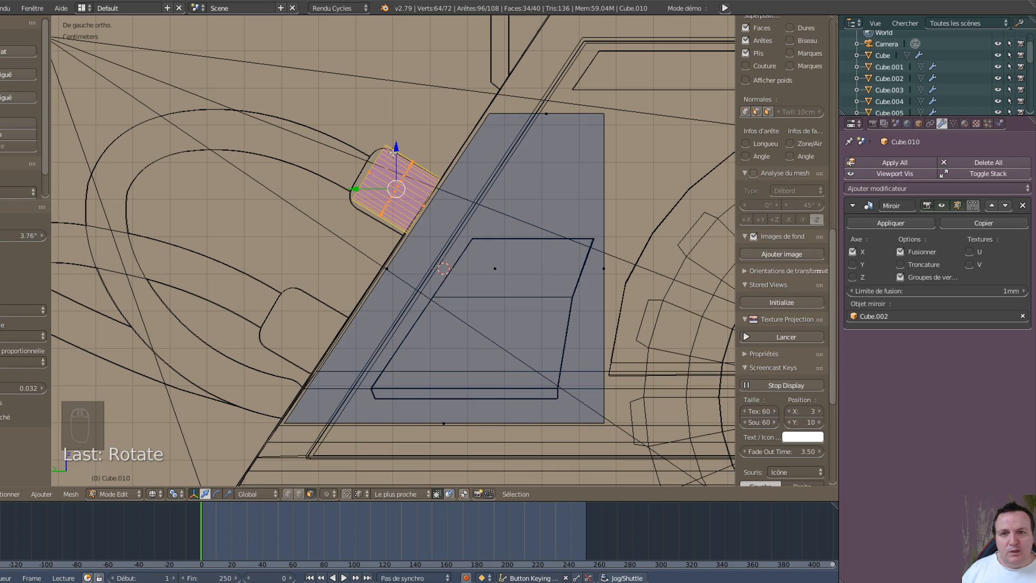
key(g)
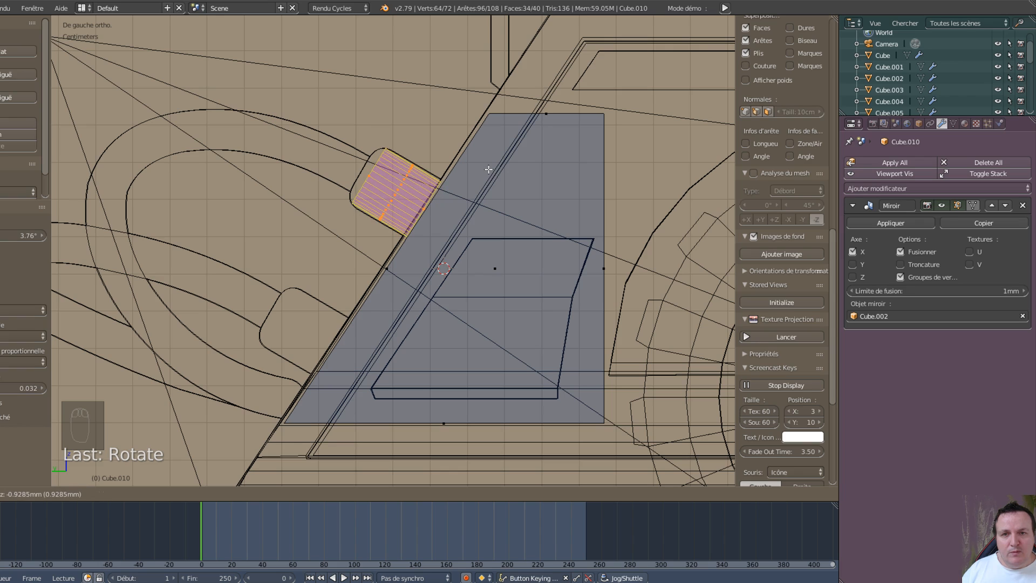
click(488, 169)
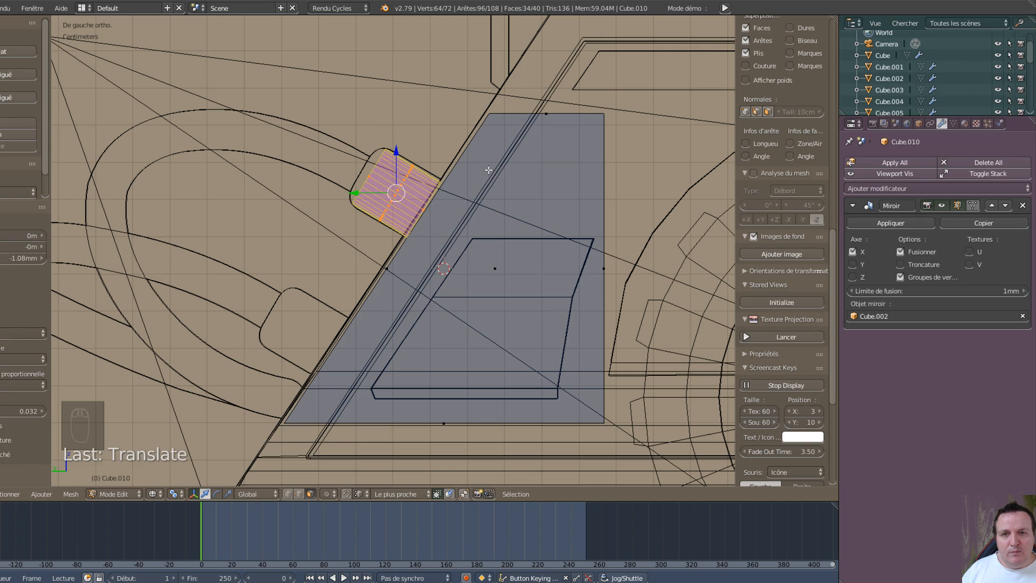
key(s)
click(506, 228)
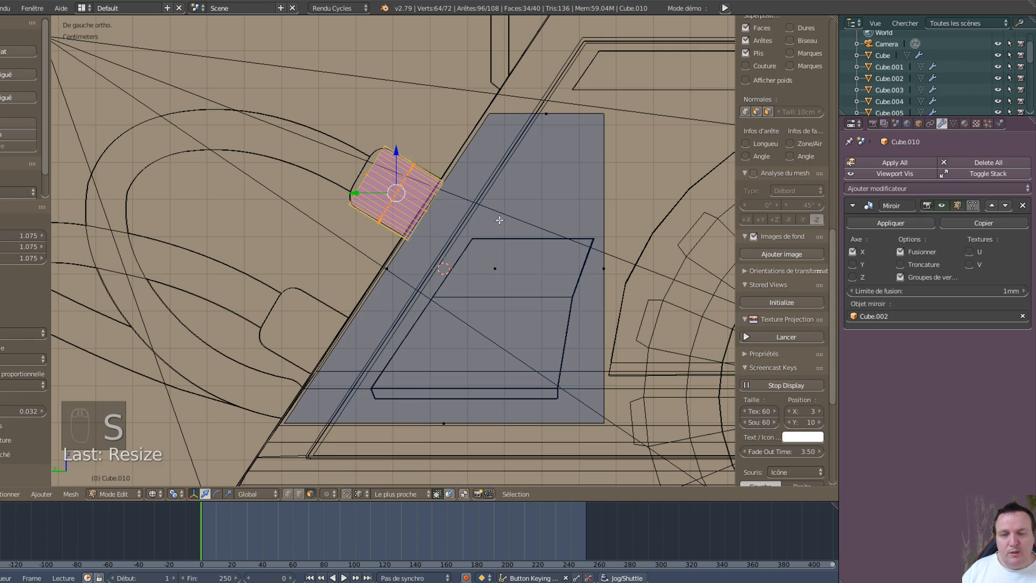
Step: Rotate the cylinder -1.23° and shift it -0.645 mm along Y to align it with the connector outline
scroll(474, 204, up, 2)
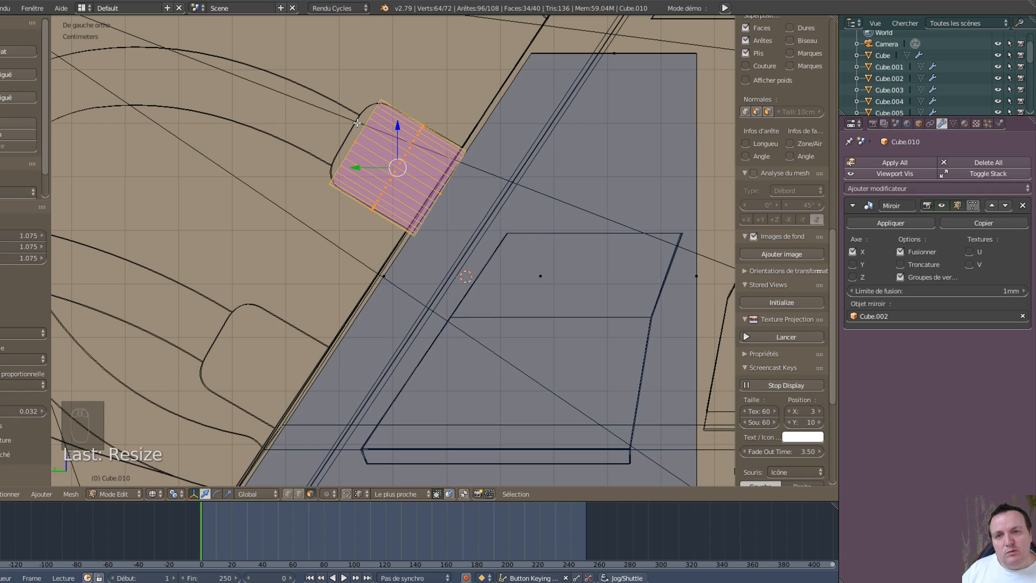
key(r)
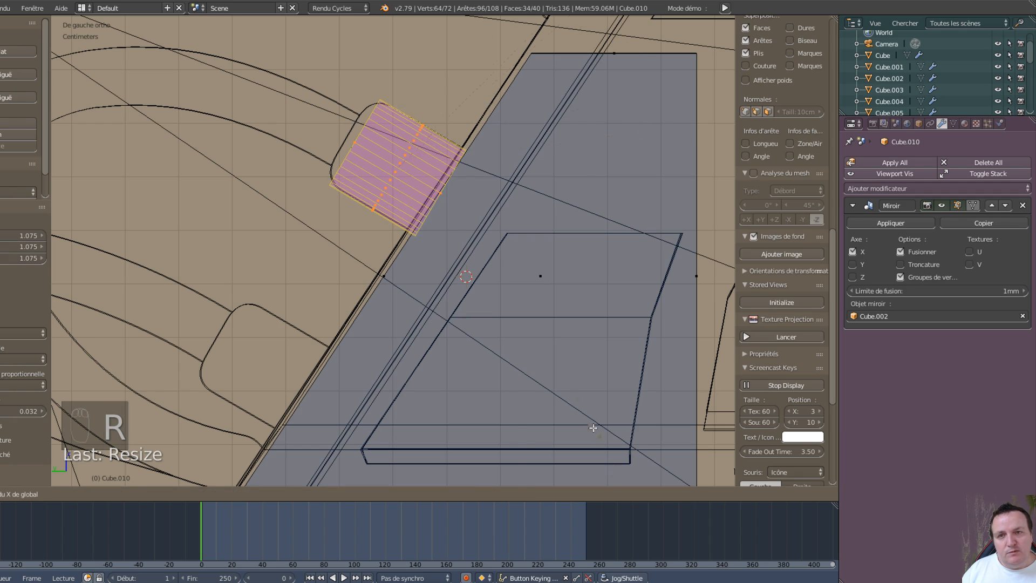
click(544, 358)
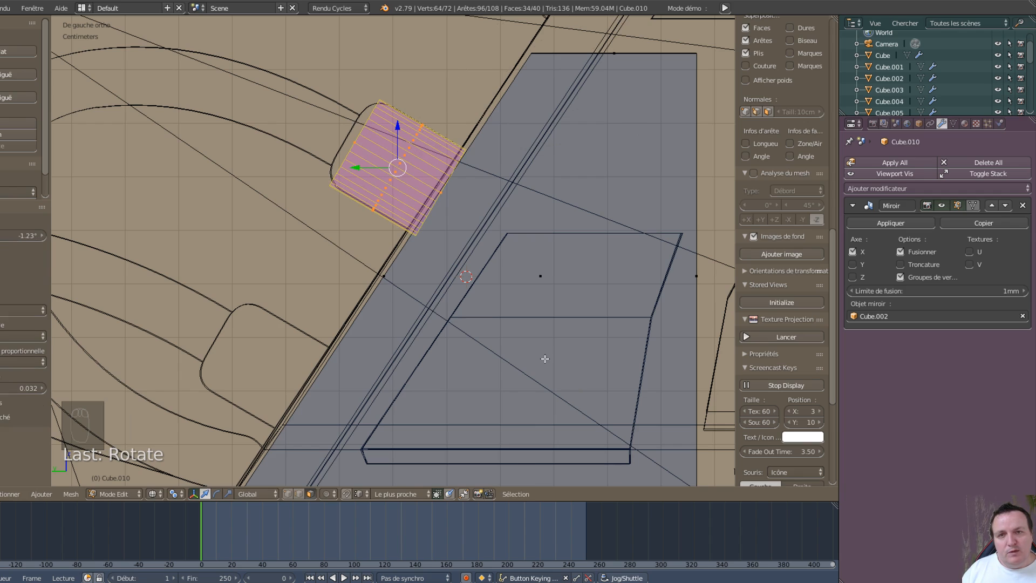
drag(358, 167, 364, 174)
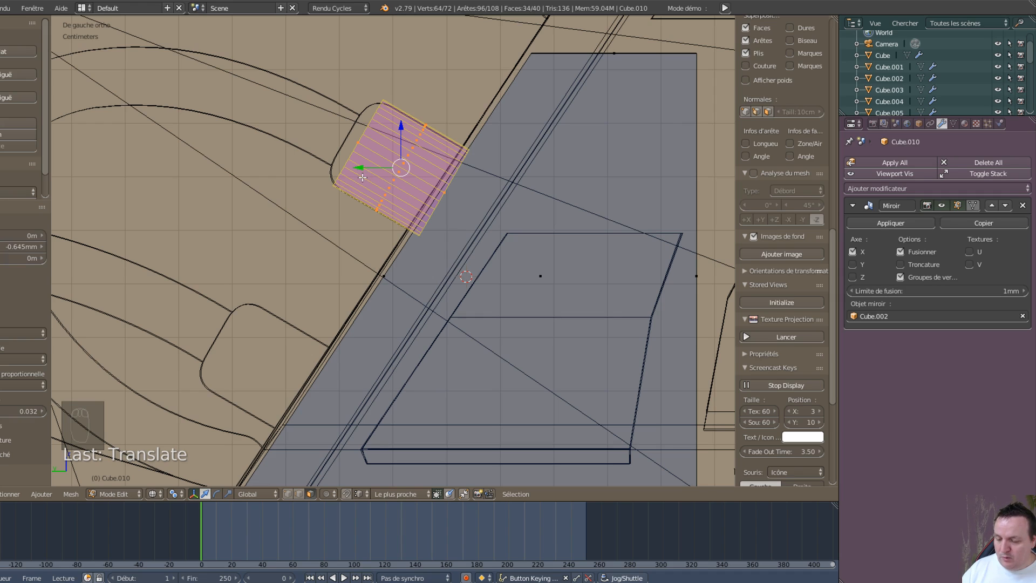
Step: Switch to vertex selection and select only the ring of vertices at the cylinder's outer end, facing away from the block
key(ctrl+Tab)
click(334, 165)
key(ctrl+Tab)
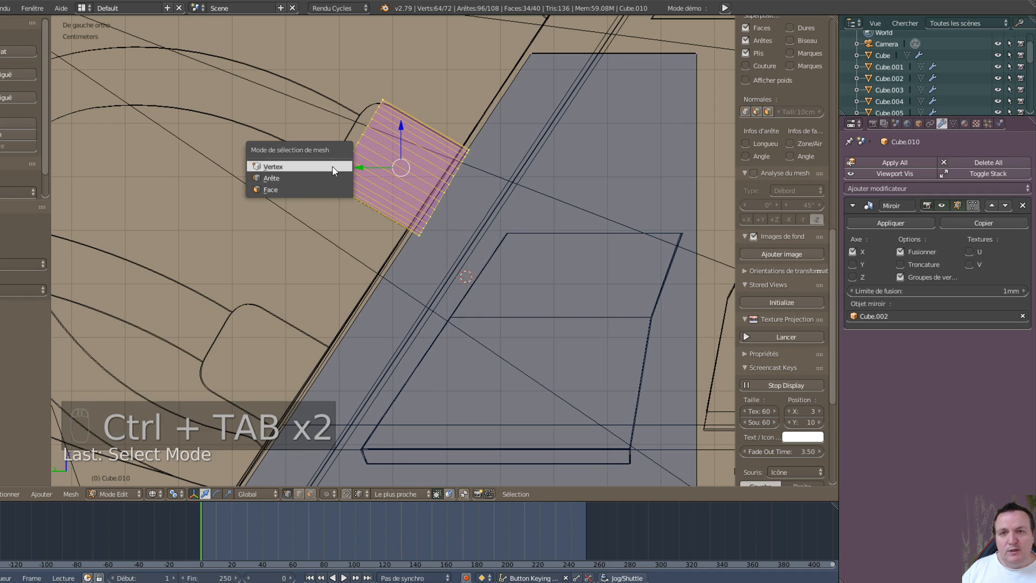
click(318, 166)
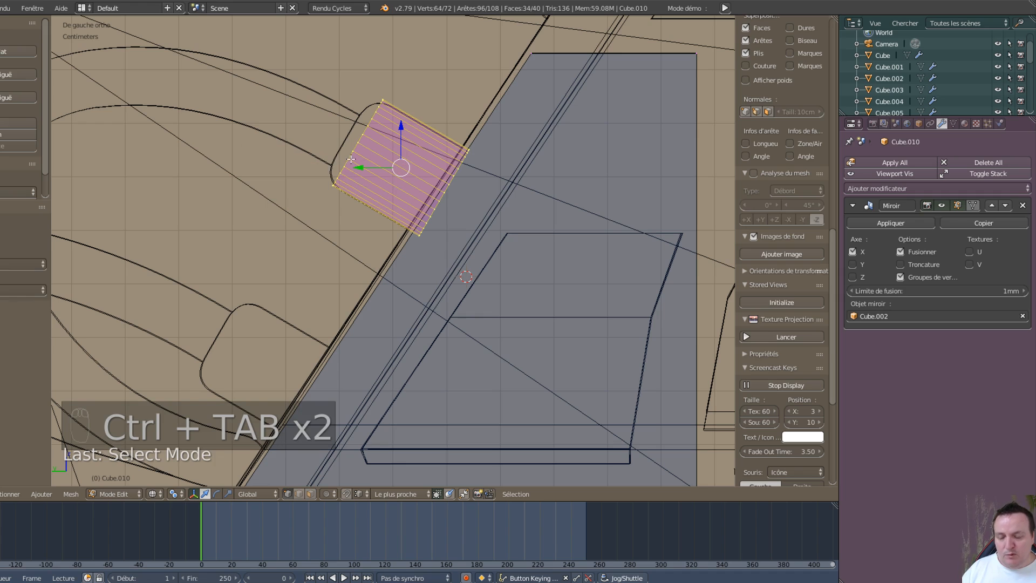
key(a)
key(c)
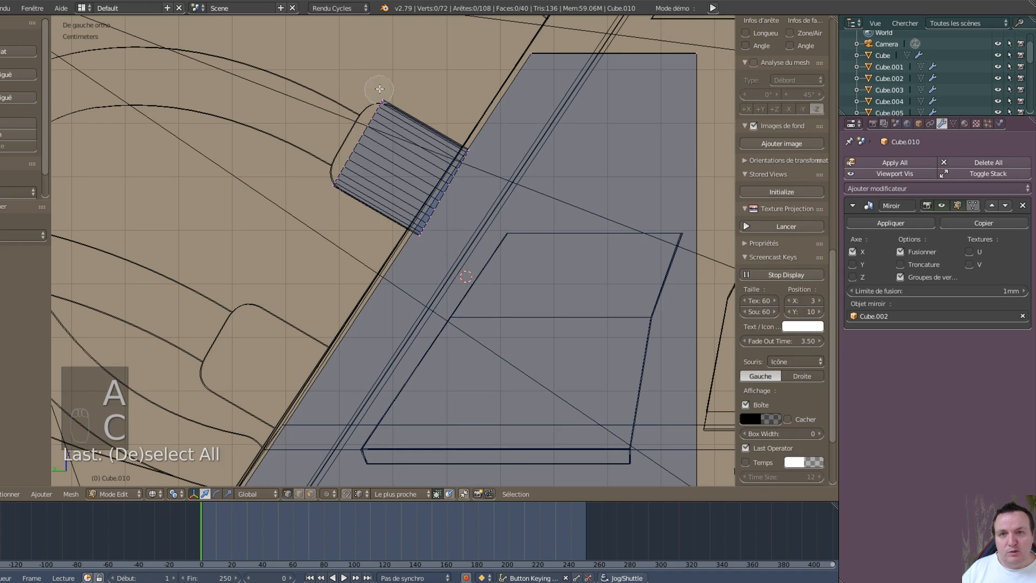
mouse_move(377, 93)
mouse_down()
mouse_move(324, 161)
mouse_move(328, 181)
mouse_up()
right_click(328, 181)
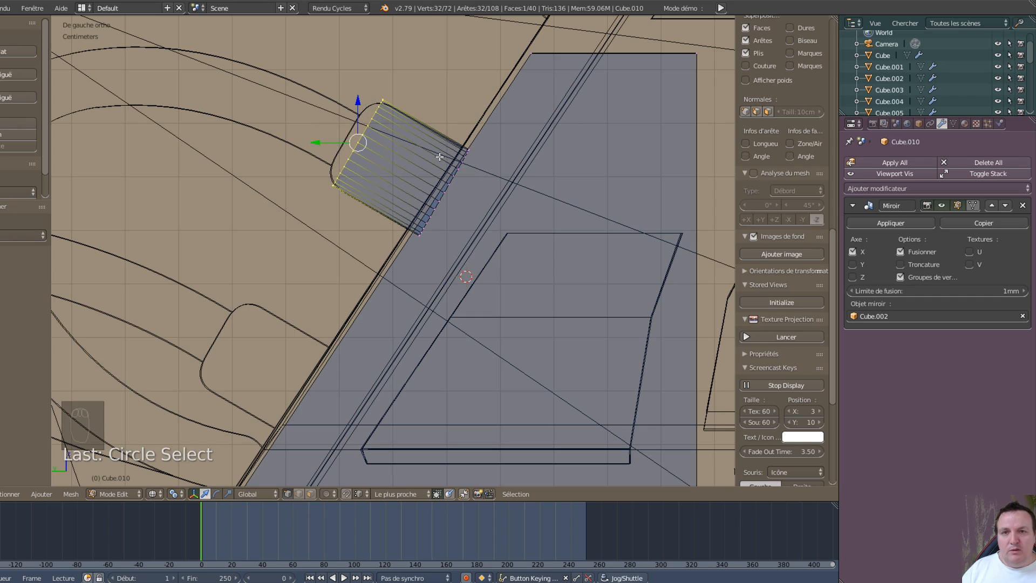
Step: Extrude the cylinder's outer end in place, extrude it again about 0.953 mm outward, and scale that end by 0.933
key(e)
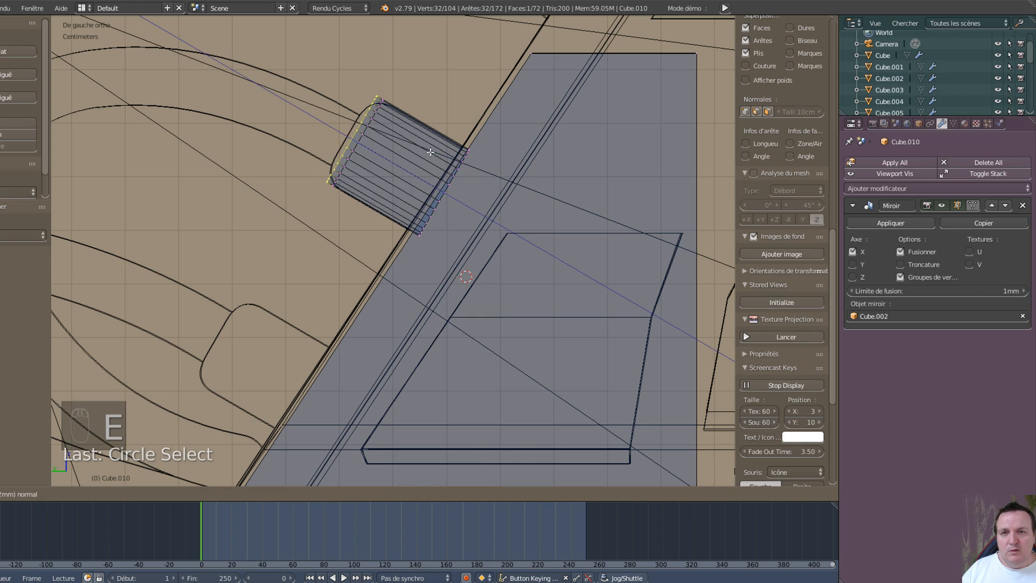
click(430, 153)
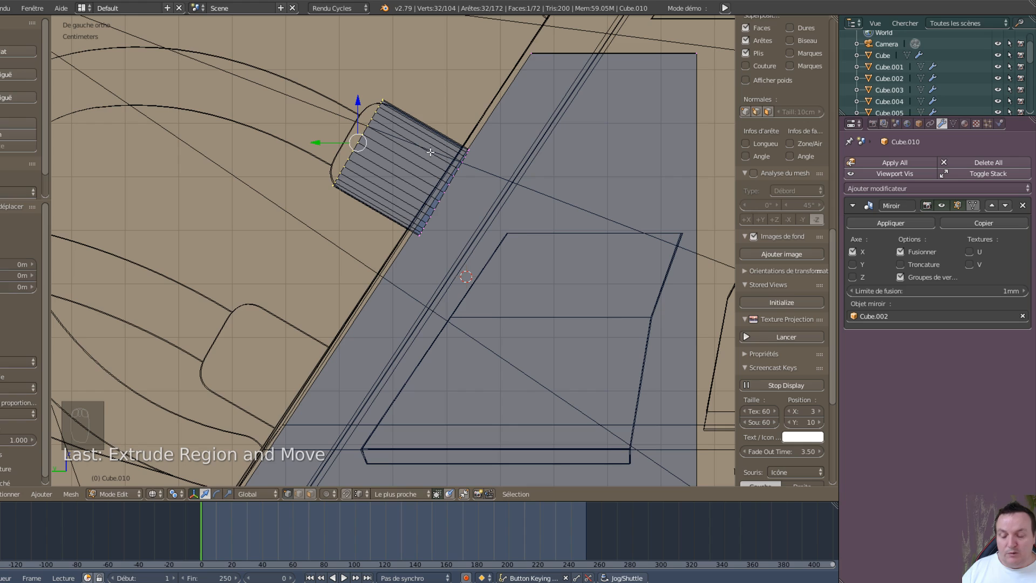
key(e)
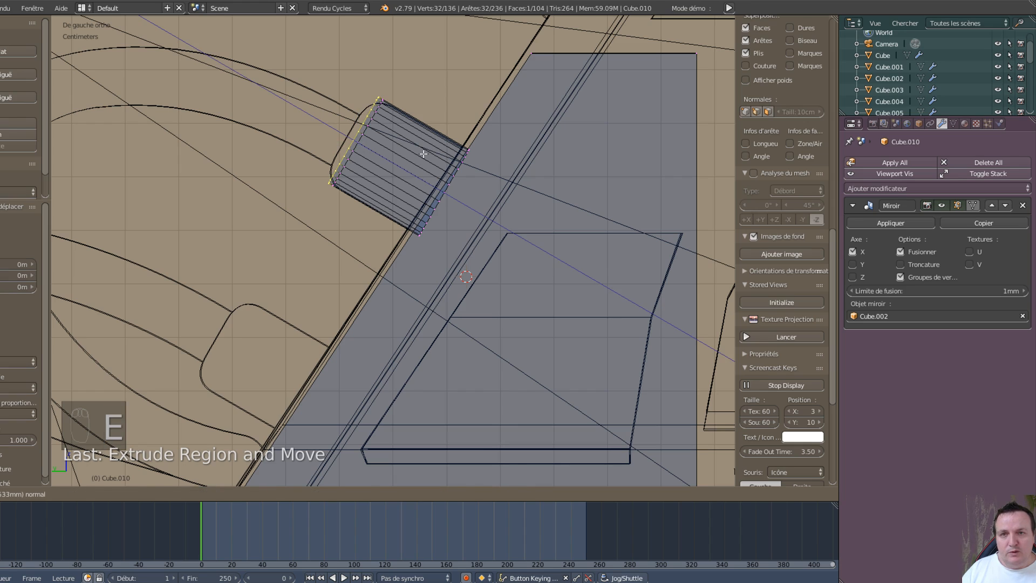
click(424, 153)
key(s)
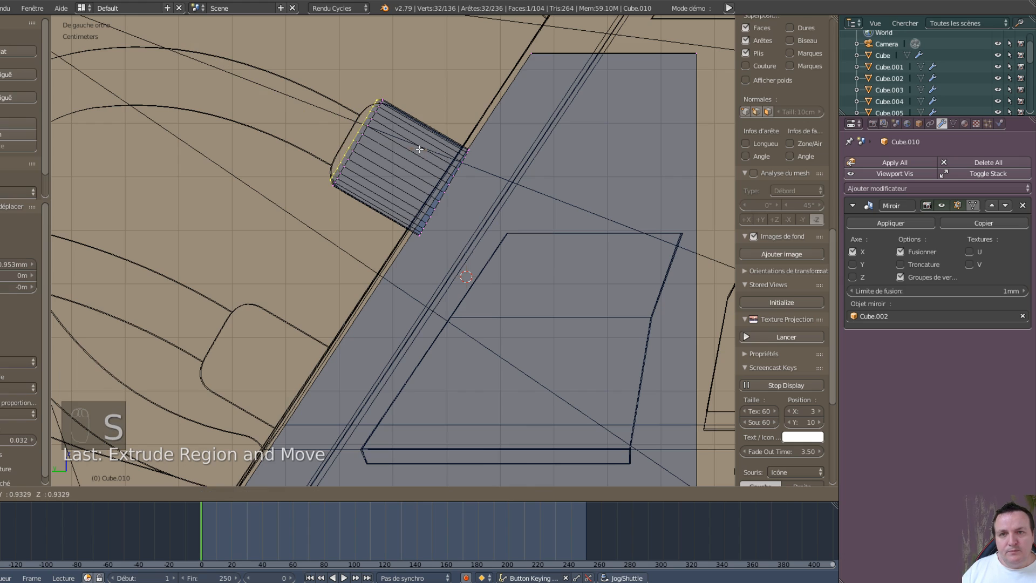
click(419, 149)
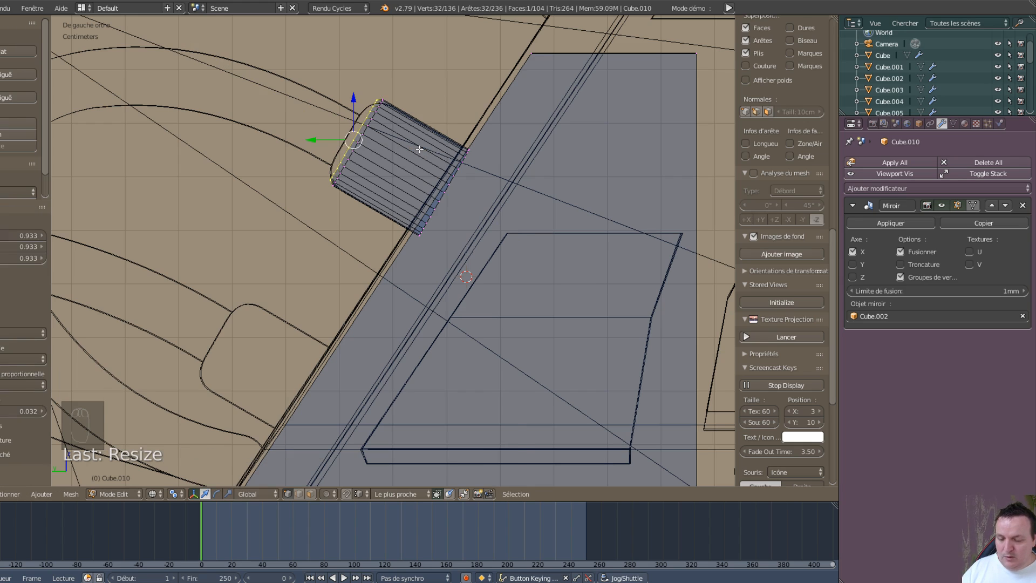
Step: Extrude the tapered end about 0.849 mm outward and scale it by 0.851 to follow the connector's rounded outline
key(e)
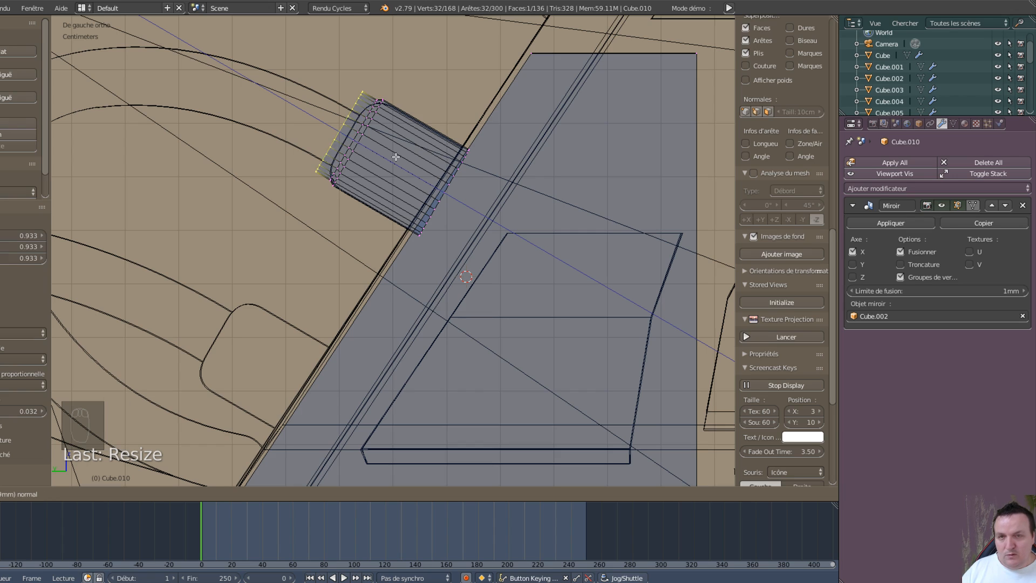
click(418, 141)
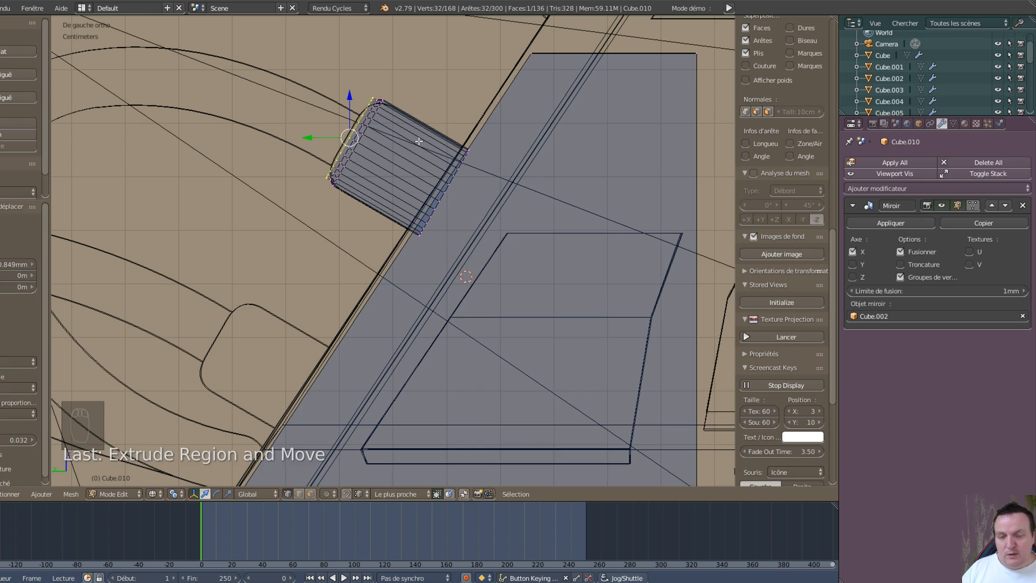
key(s)
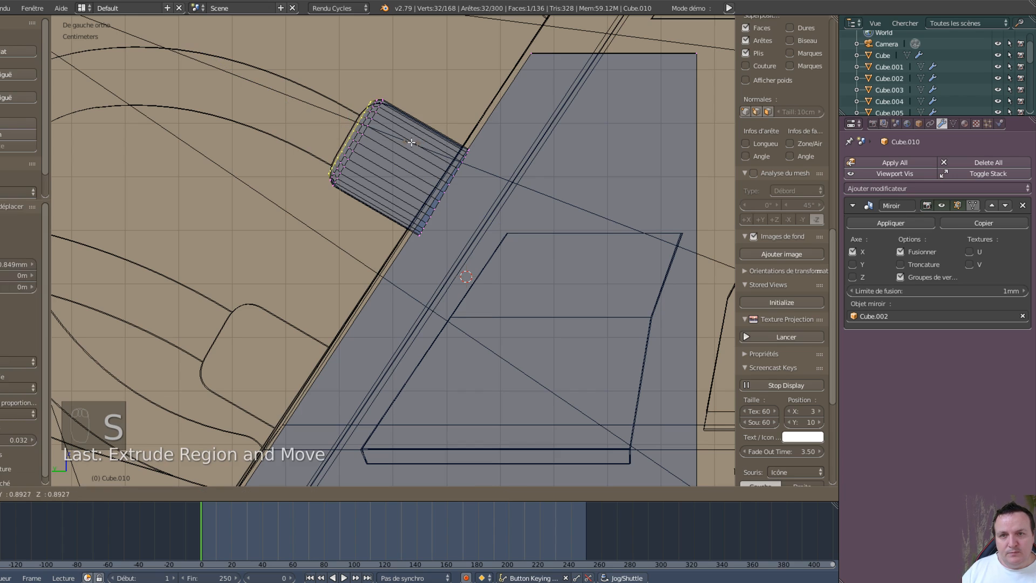
click(409, 142)
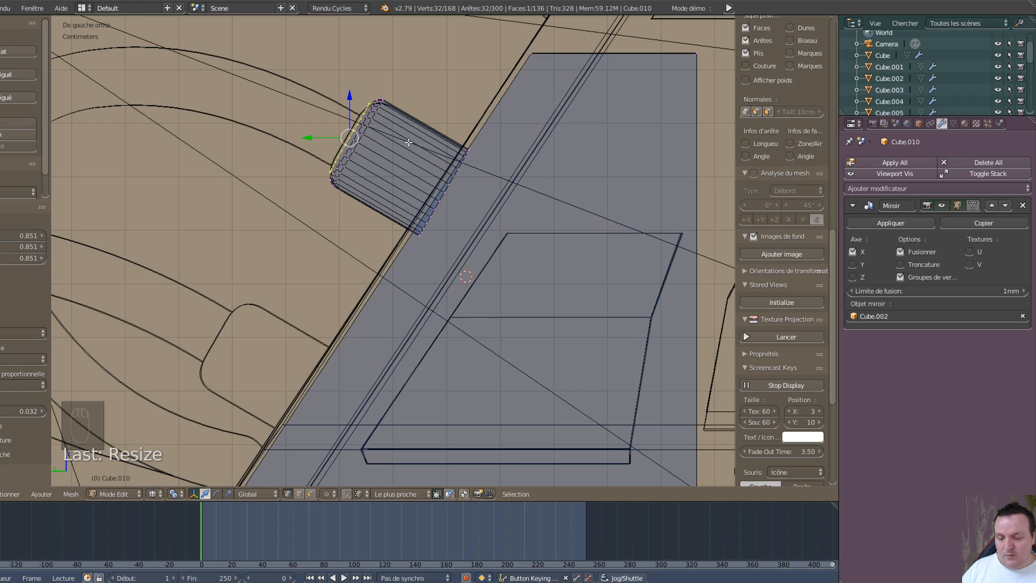
Step: Extrude the connector's rounded end about 0.543 mm outward and scale it by 0.811 to finish the curved rim
key(e)
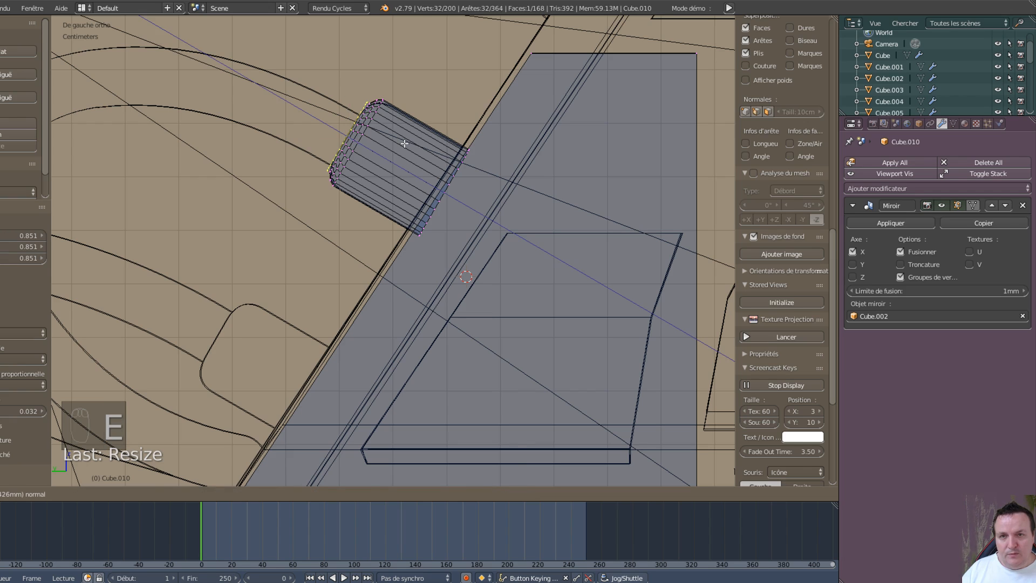
click(404, 143)
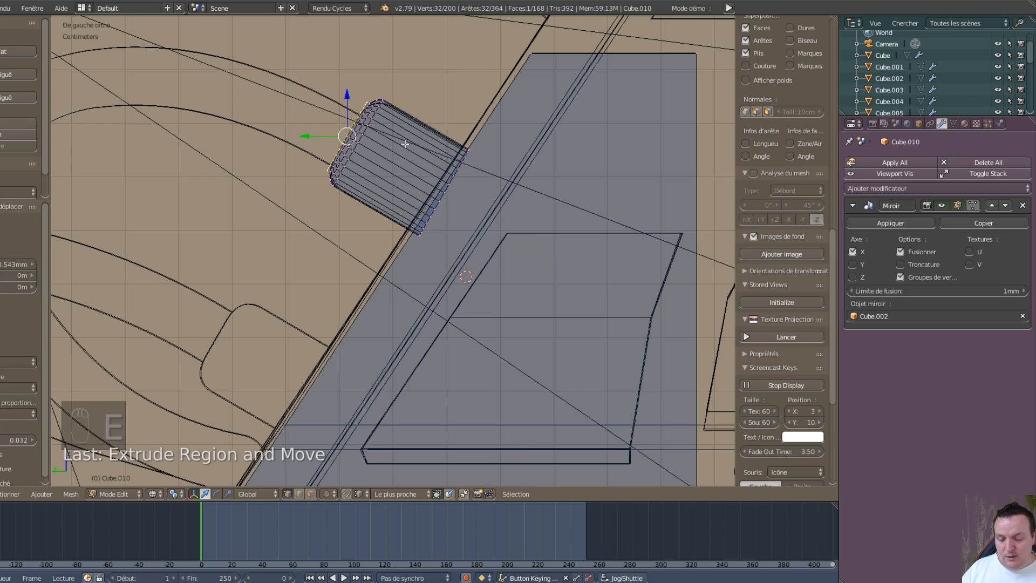
key(s)
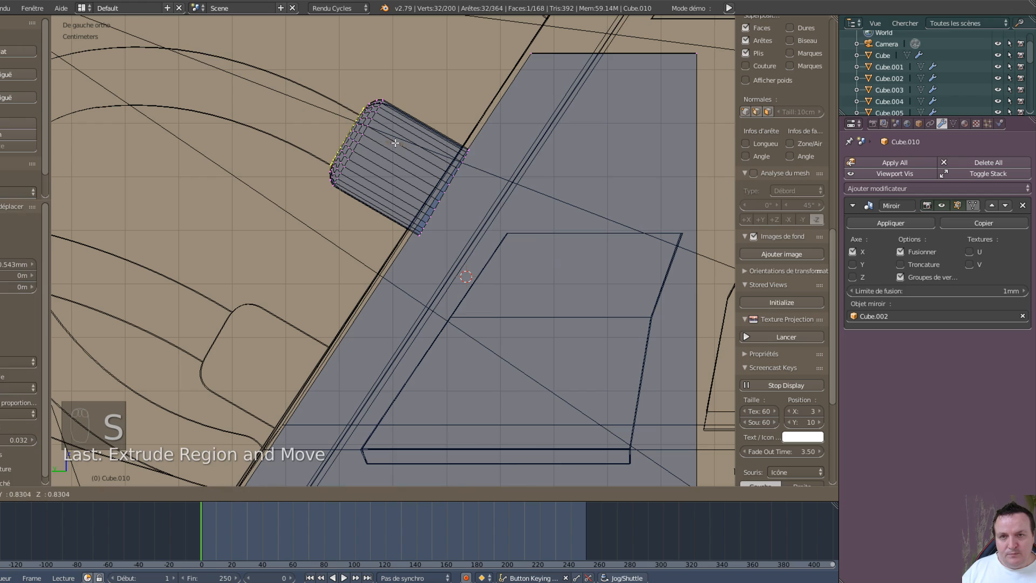
click(394, 143)
Step: Extrude the rim's inner ring about 9.01 mm back into the connector and scale it by 0.780 to form a tapered hollow
key(e)
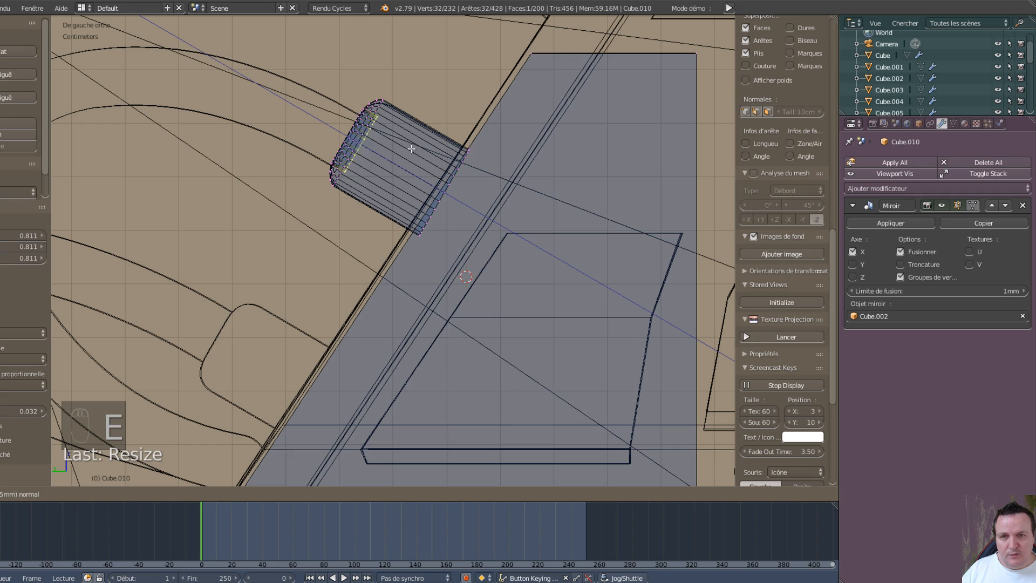
click(437, 167)
key(s)
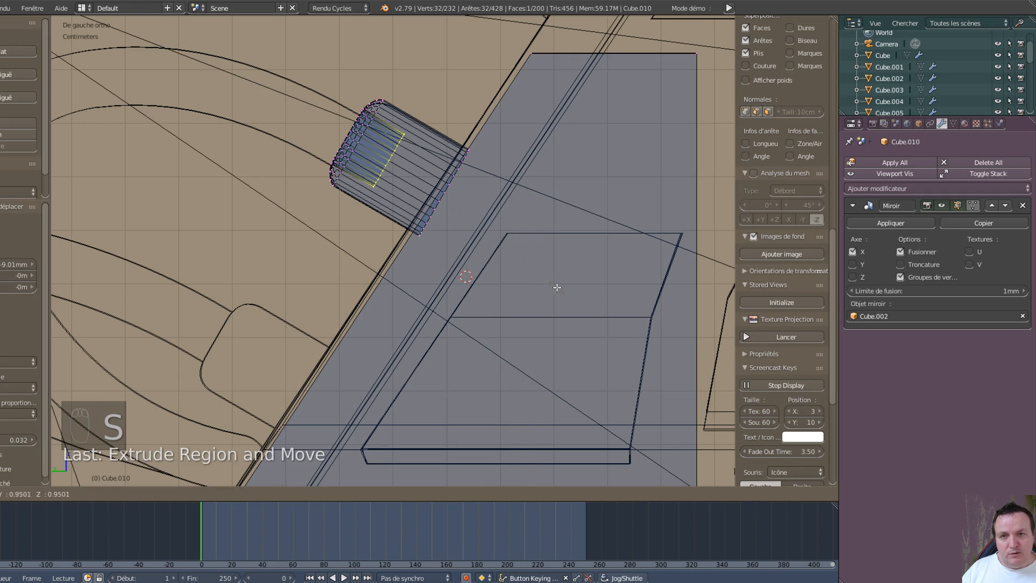
click(525, 266)
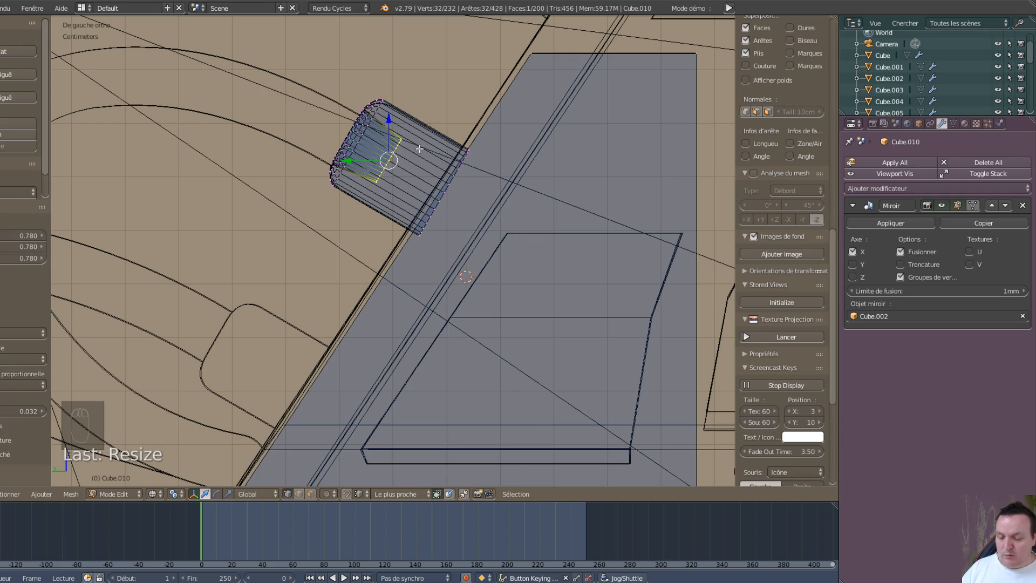
key(j)
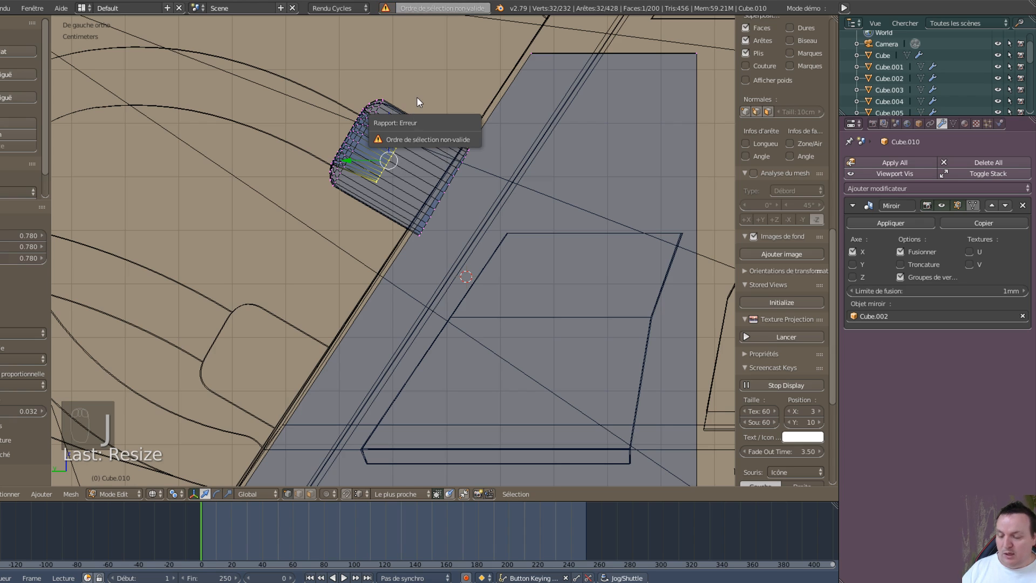
Step: Select the whole connector and place a duplicate over the lower connector outline, offset 2.44 cm in Y and -3.79 cm in Z
key(a)
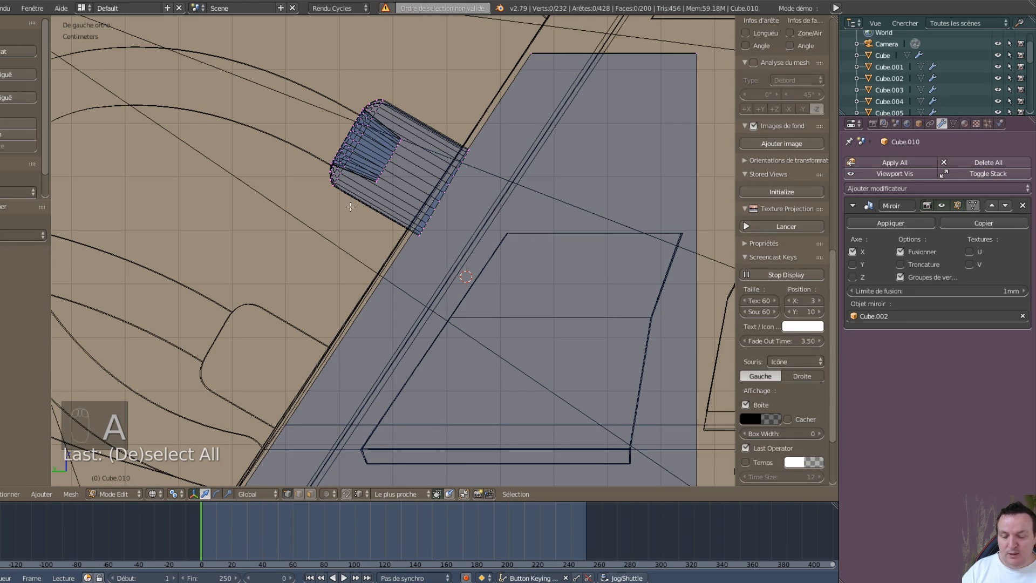
key(l)
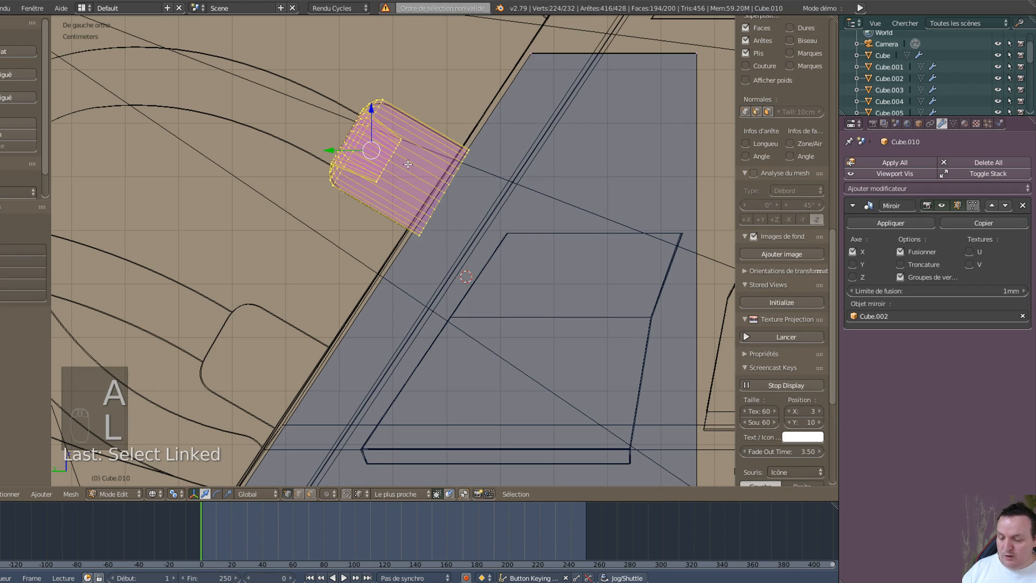
key(shift+d)
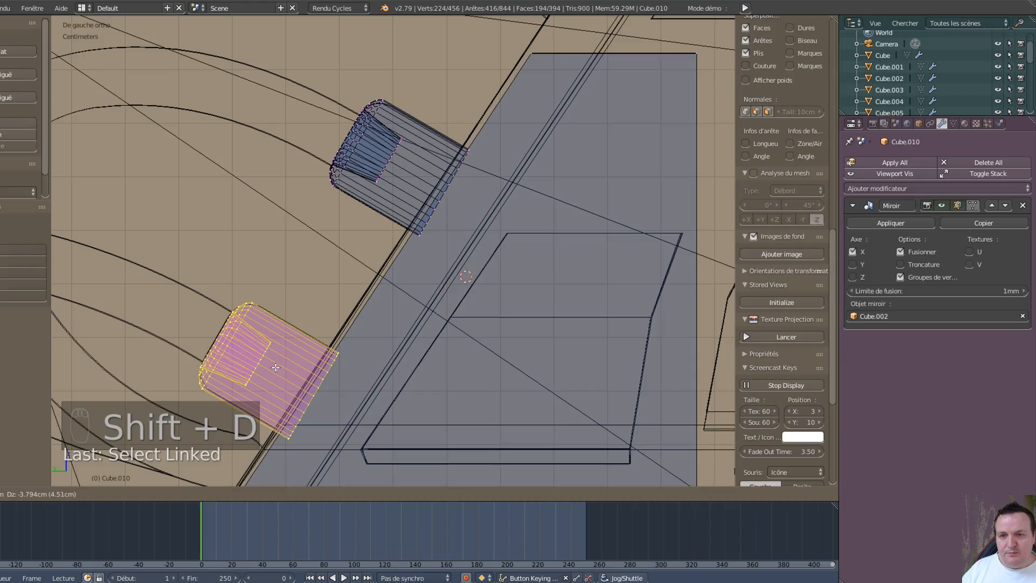
click(275, 367)
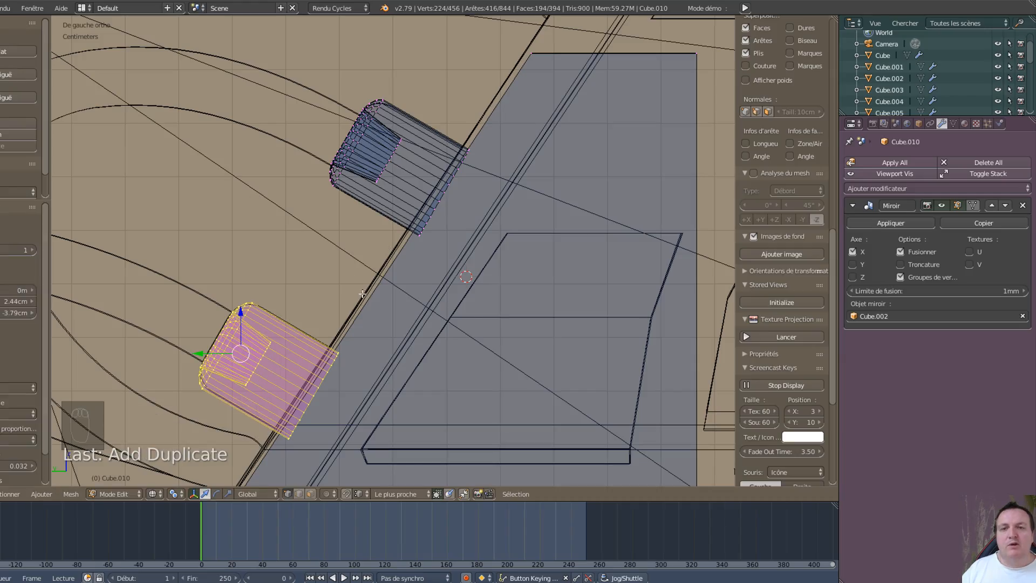
Step: Switch to the browser's R2-D2 reference photo and examine the cable connectors on the feet up close, then return to Blender
middle_drag(362, 294, 440, 288)
scroll(500, 333, down, 4)
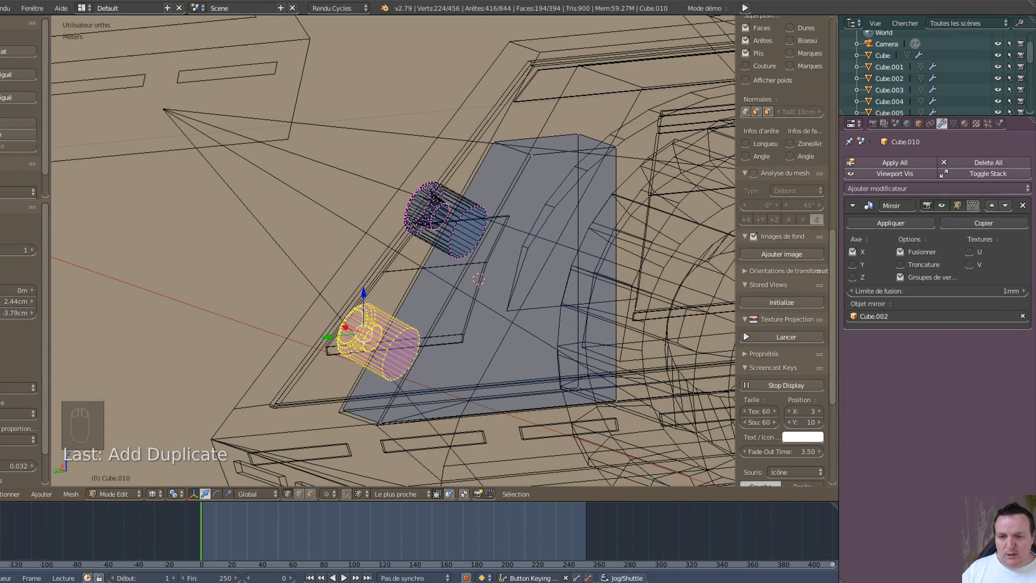
key(alt+Tab)
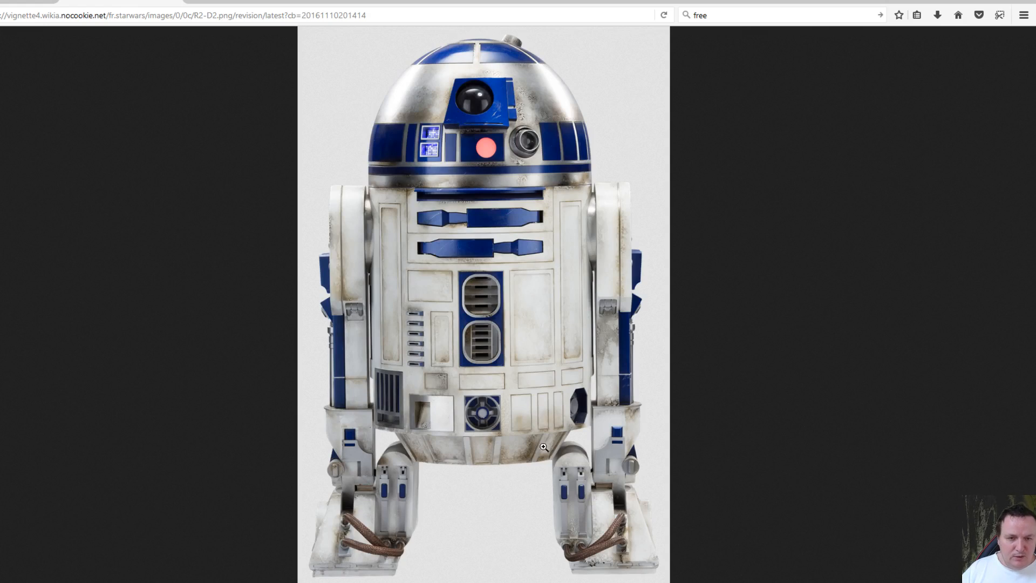
click(640, 516)
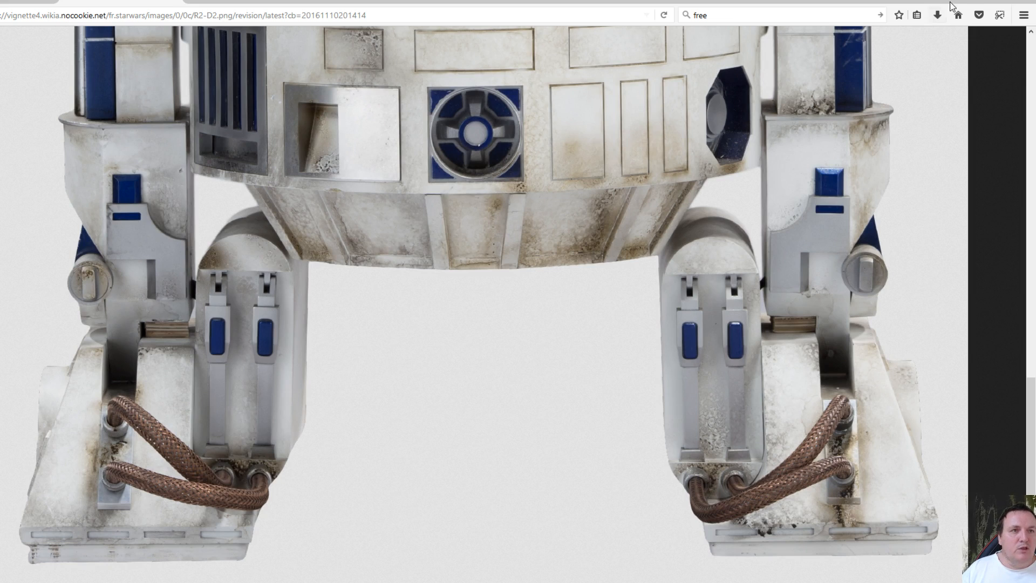
click(967, 3)
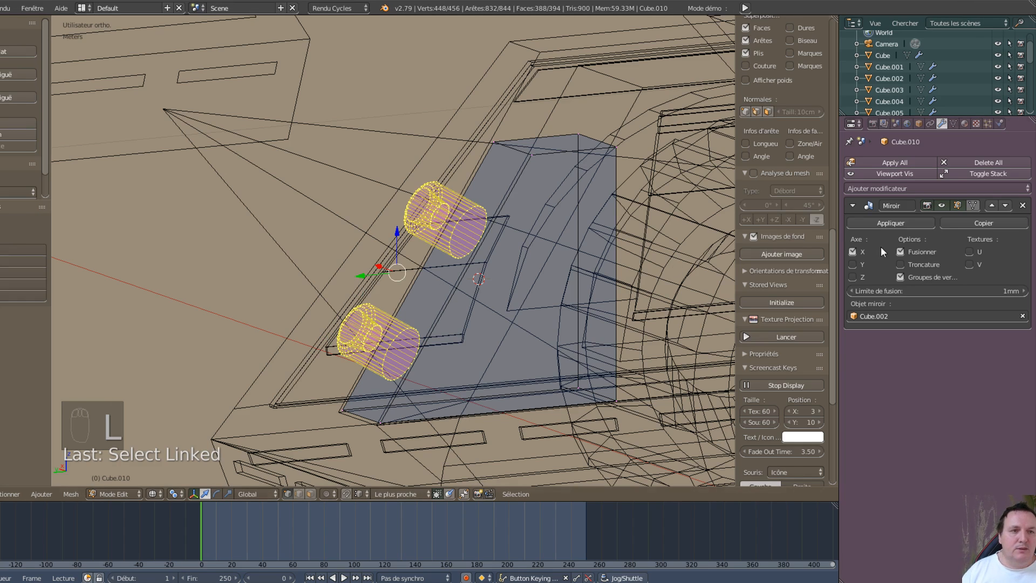
Step: Add a material slot to the foot block object and fill it with the existing material Matériau.002
click(965, 123)
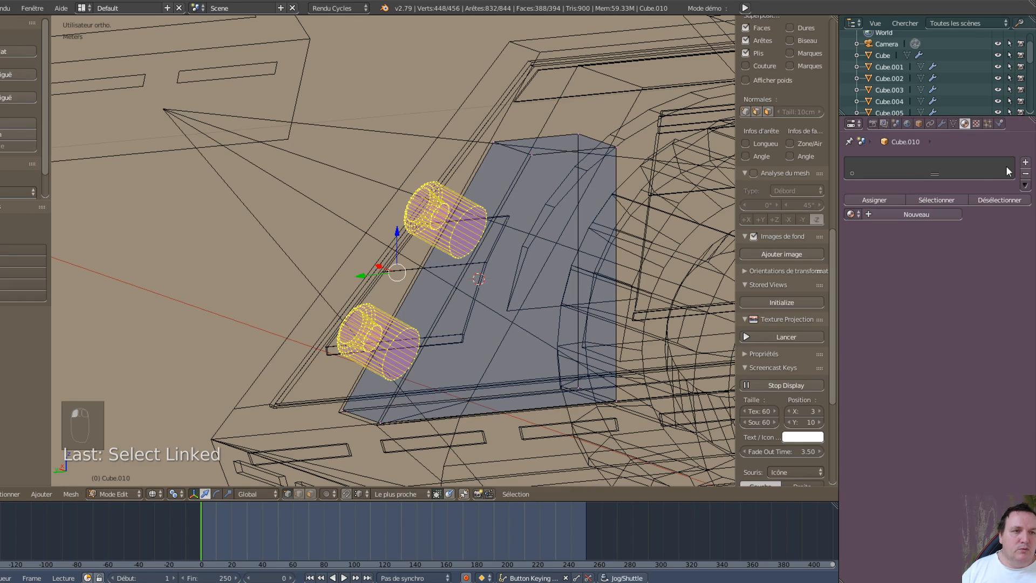
click(1025, 162)
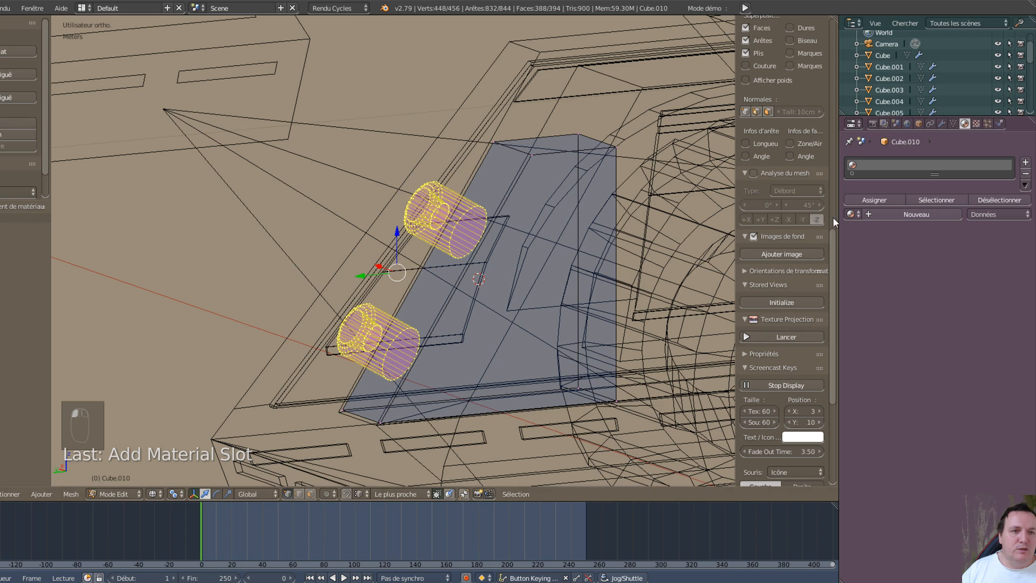
click(852, 215)
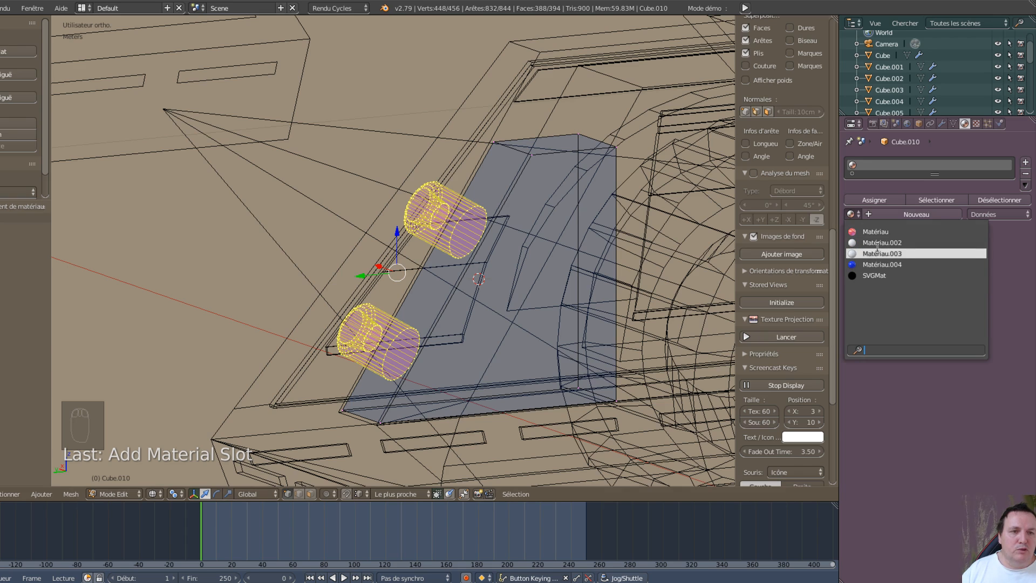
click(877, 243)
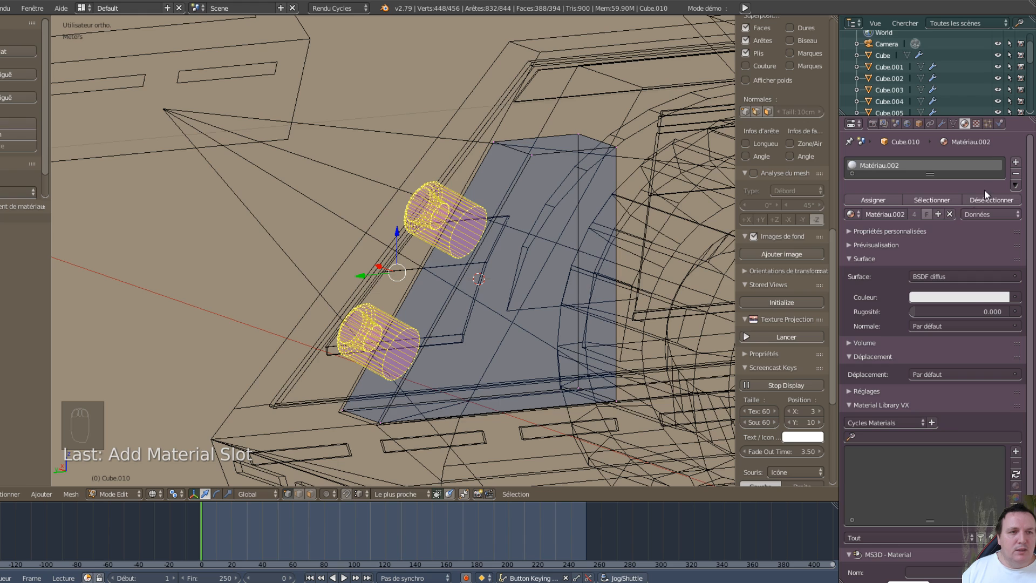
Step: Create a second material with the Aluminium PBR metal surface and roughness 0.127, and assign it to both connectors
click(1016, 164)
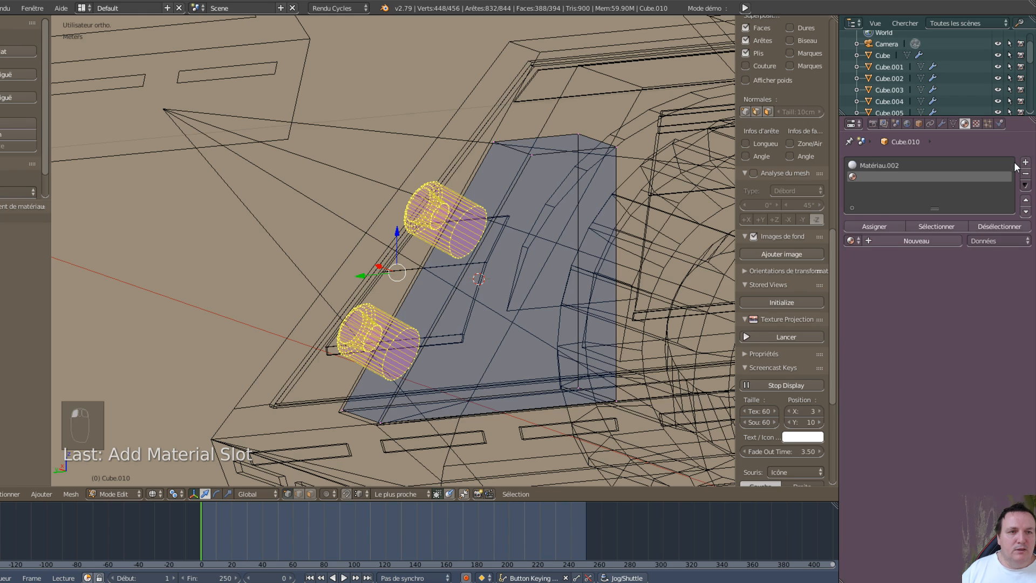
click(878, 241)
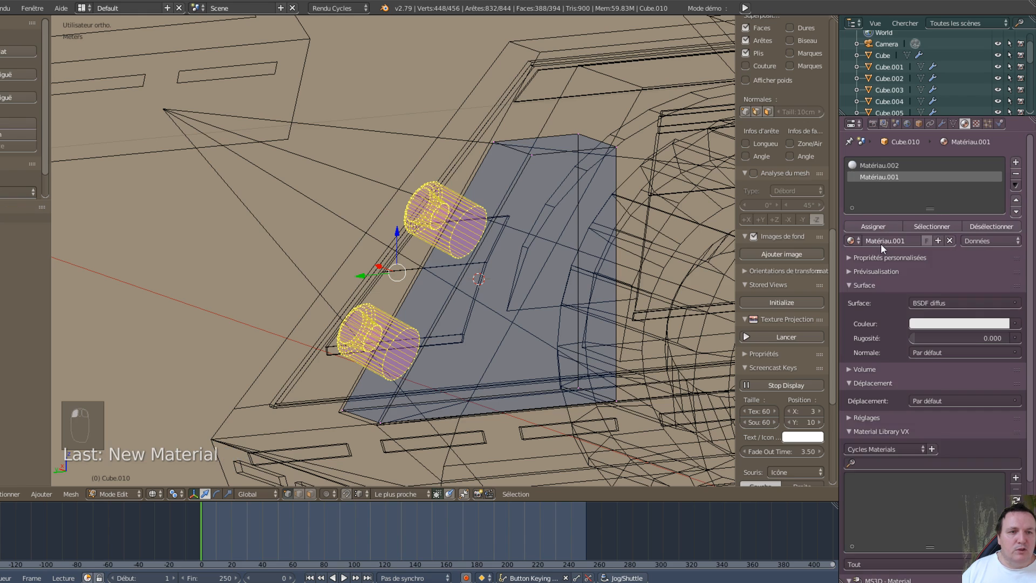
click(971, 302)
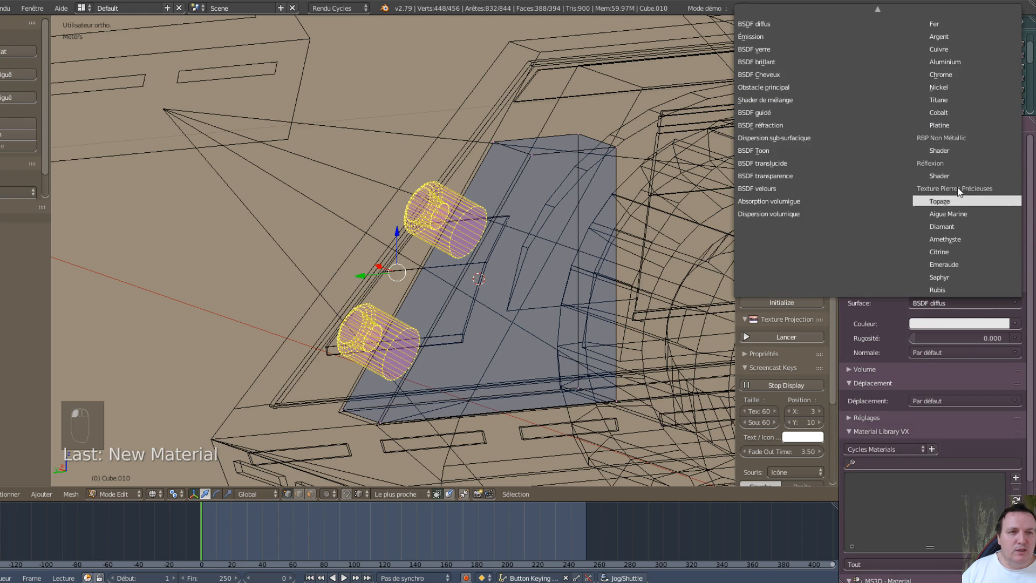
click(943, 60)
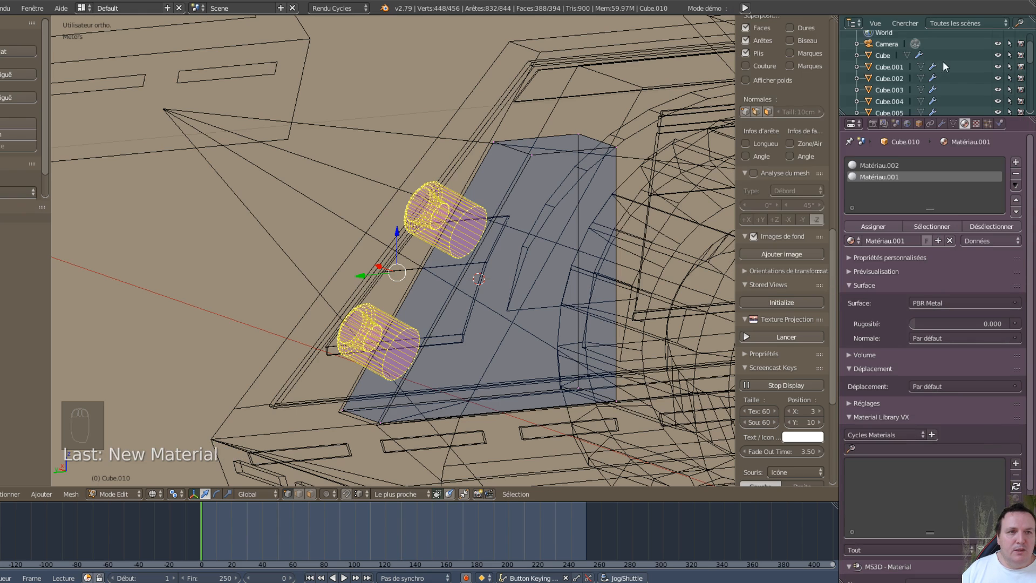
drag(913, 325, 917, 325)
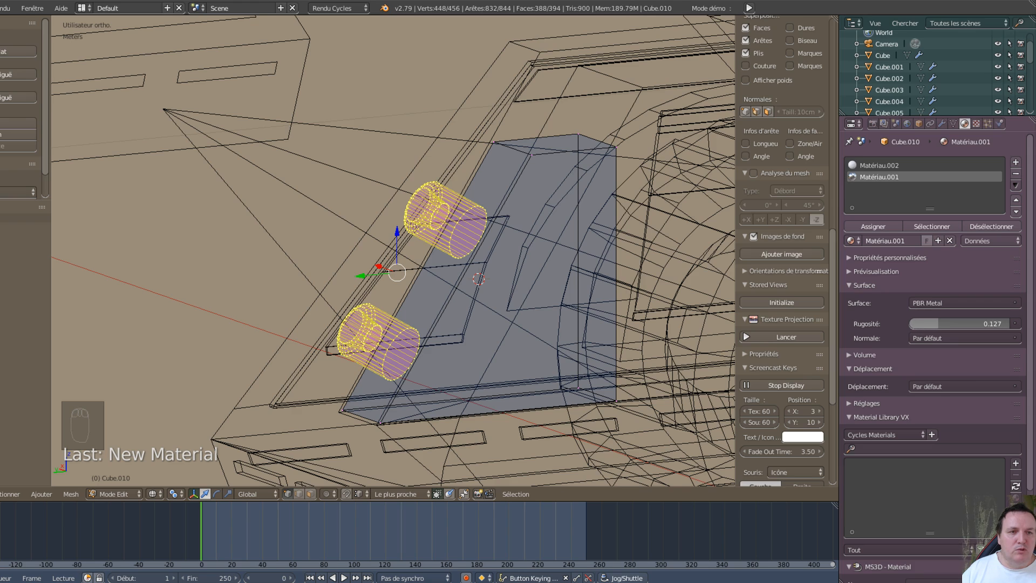
click(865, 227)
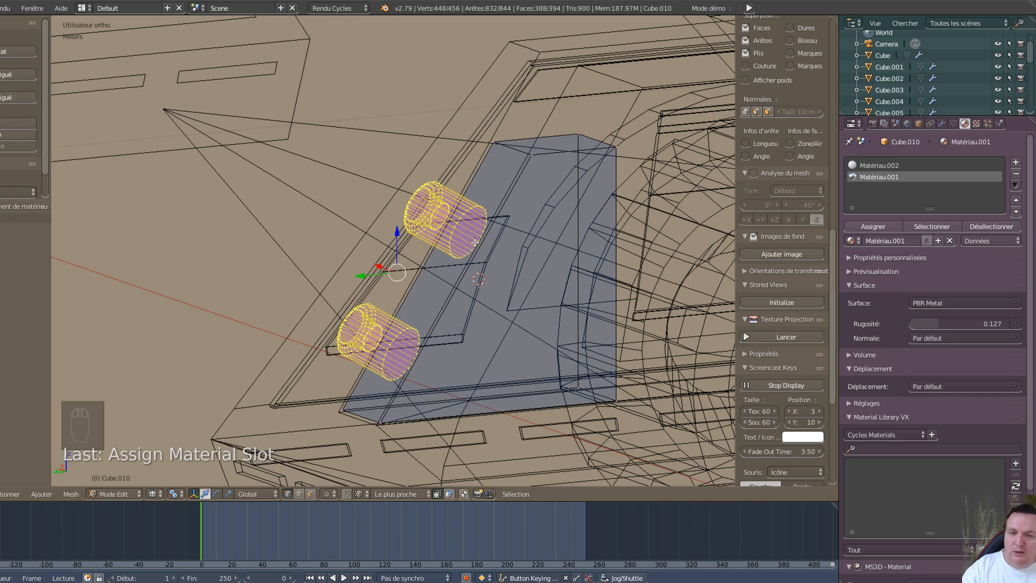
Step: Invert the selection to the sloped block and assign Matériau.002 to it
key(ctrl+i)
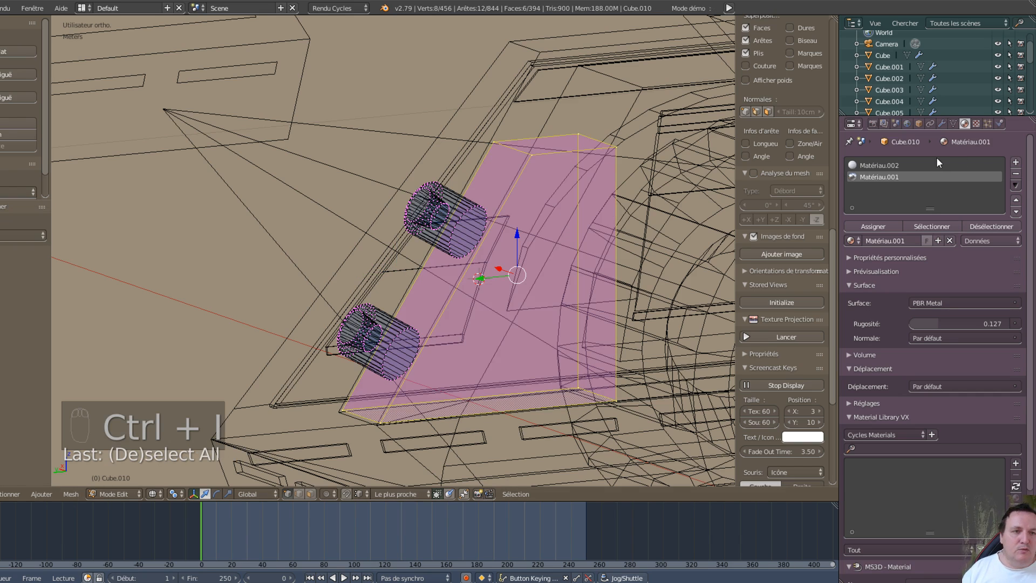
click(930, 164)
click(882, 228)
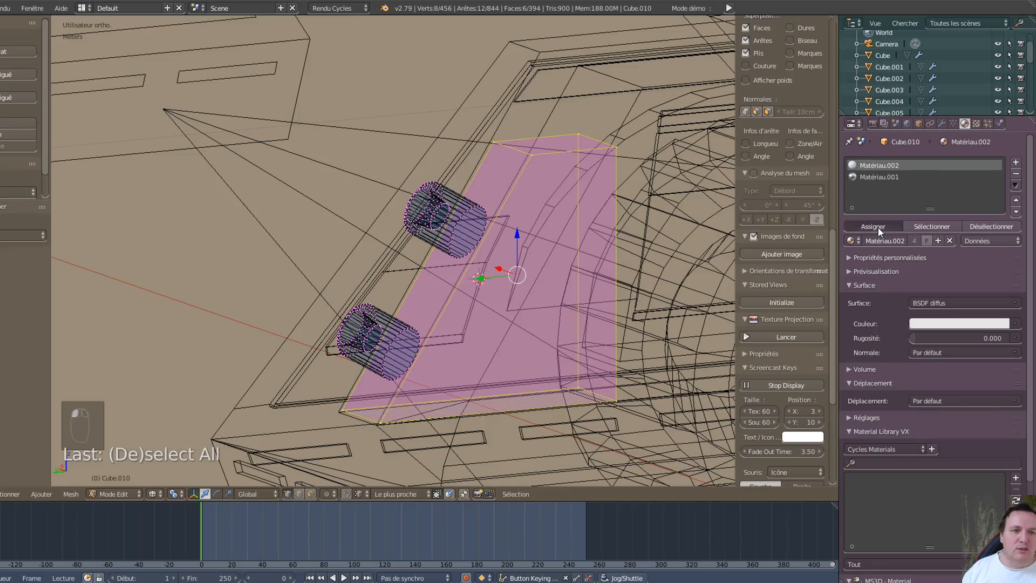
Step: Return to Object Mode, switch the viewport to solid shading, and inspect the blocks and connectors on both feet
middle_drag(485, 269, 545, 232)
middle_drag(373, 353, 318, 343)
scroll(342, 334, down, 3)
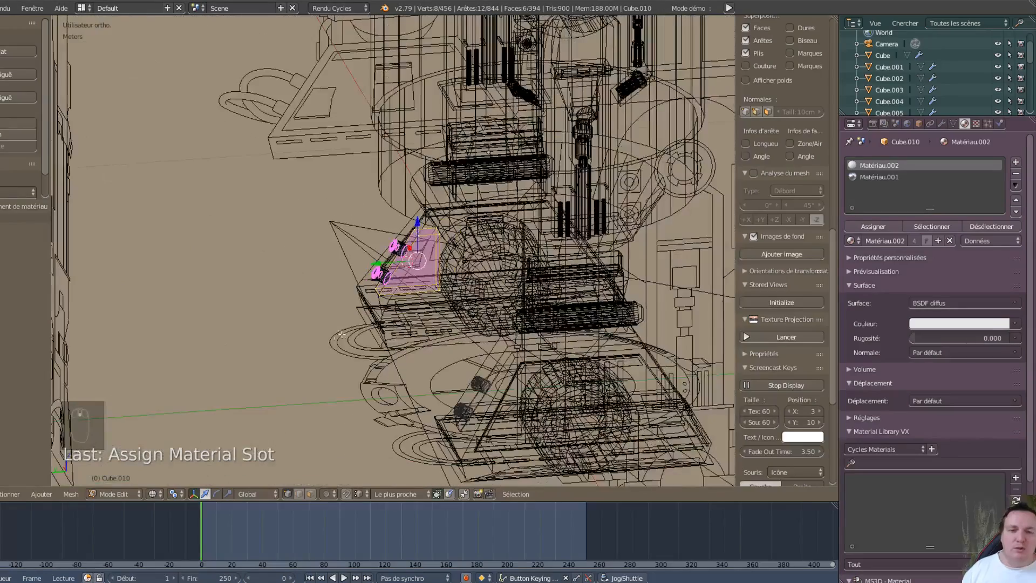
middle_drag(362, 300, 426, 361)
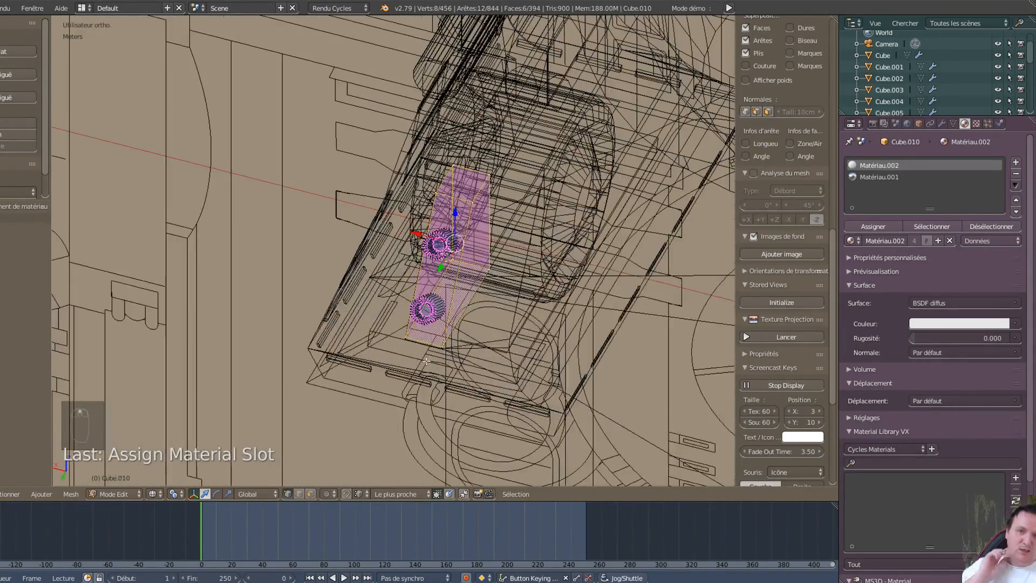
key(Tab)
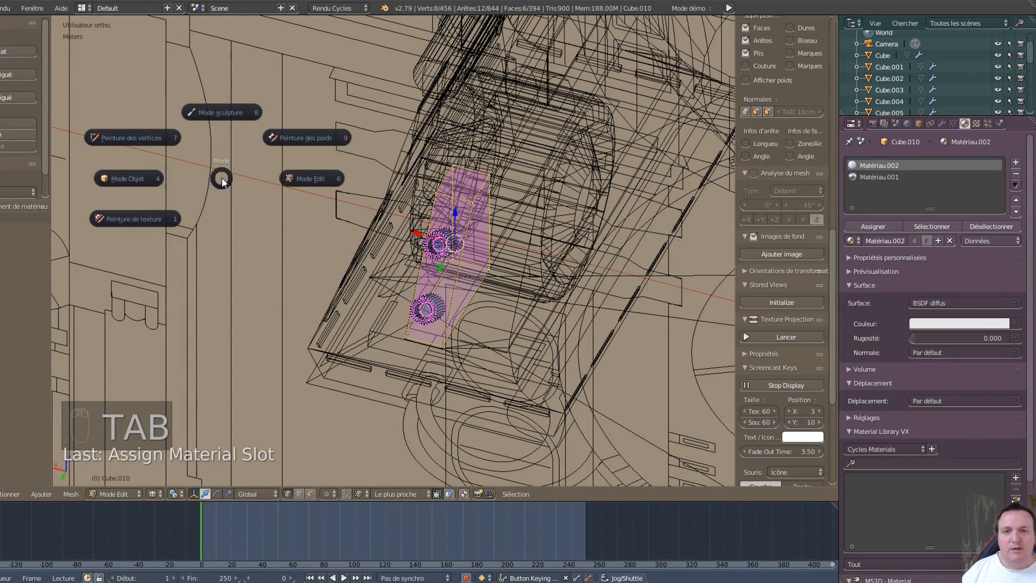
click(139, 180)
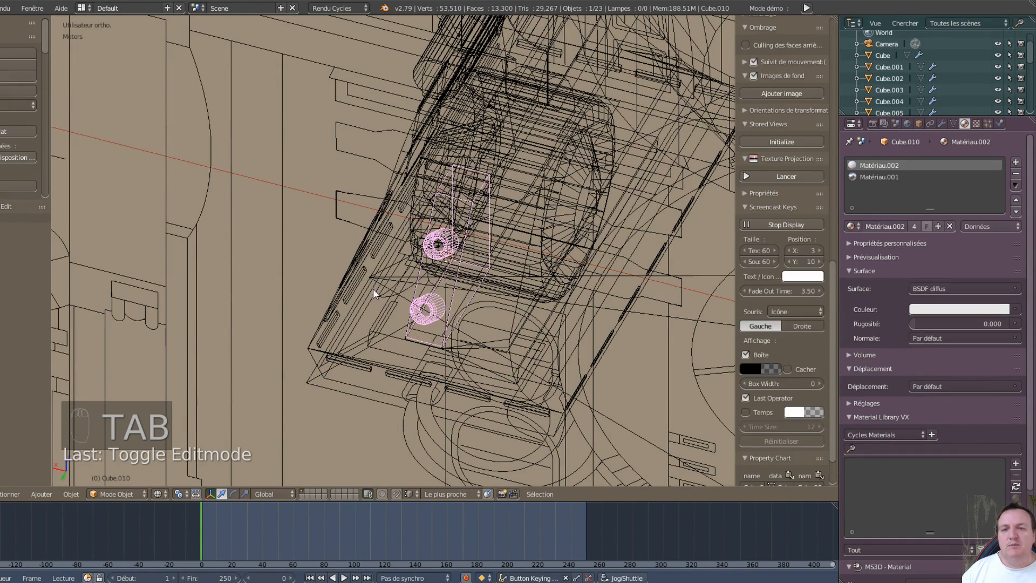
scroll(447, 237, down, 10)
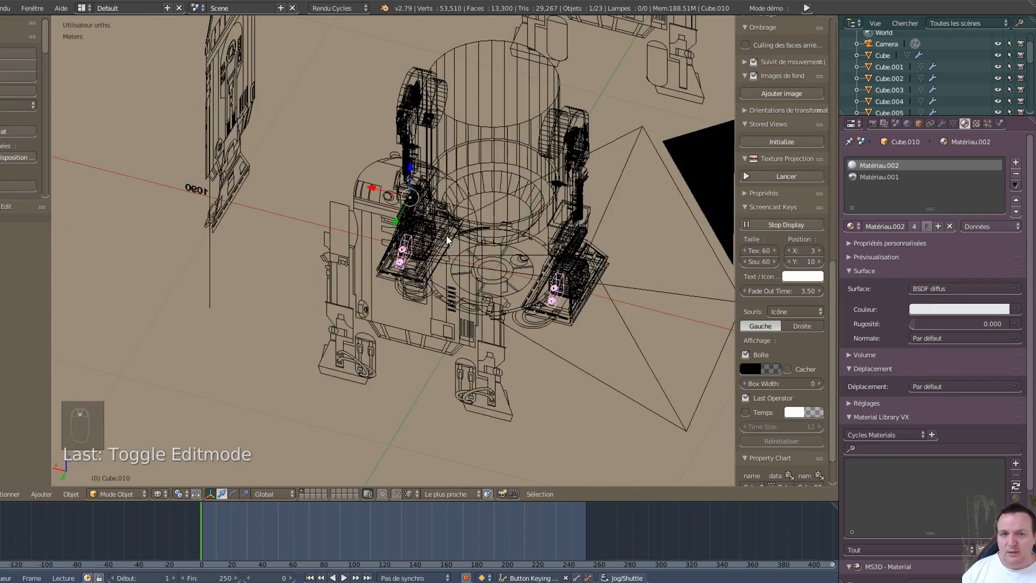
scroll(446, 235, up, 3)
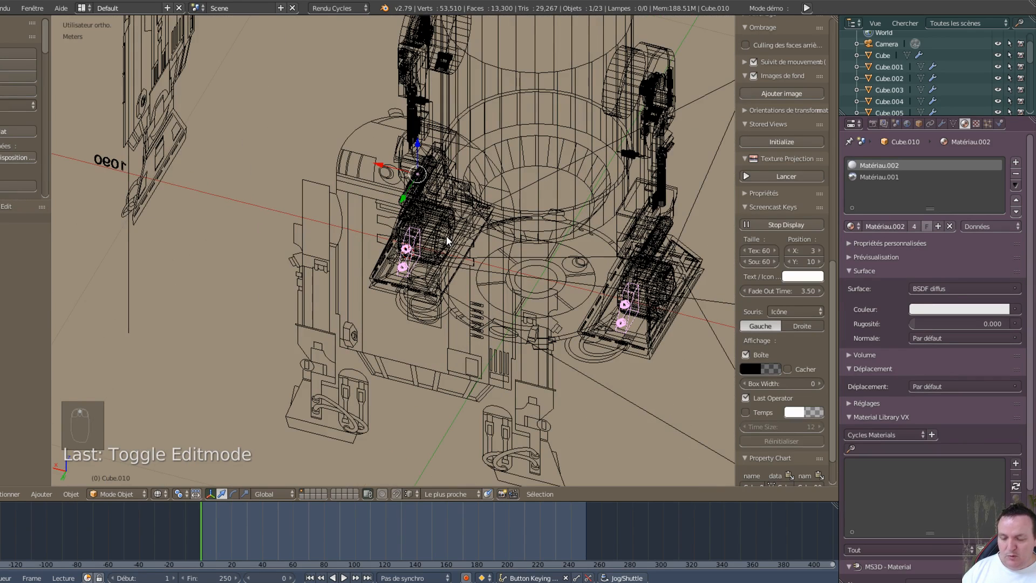
key(z)
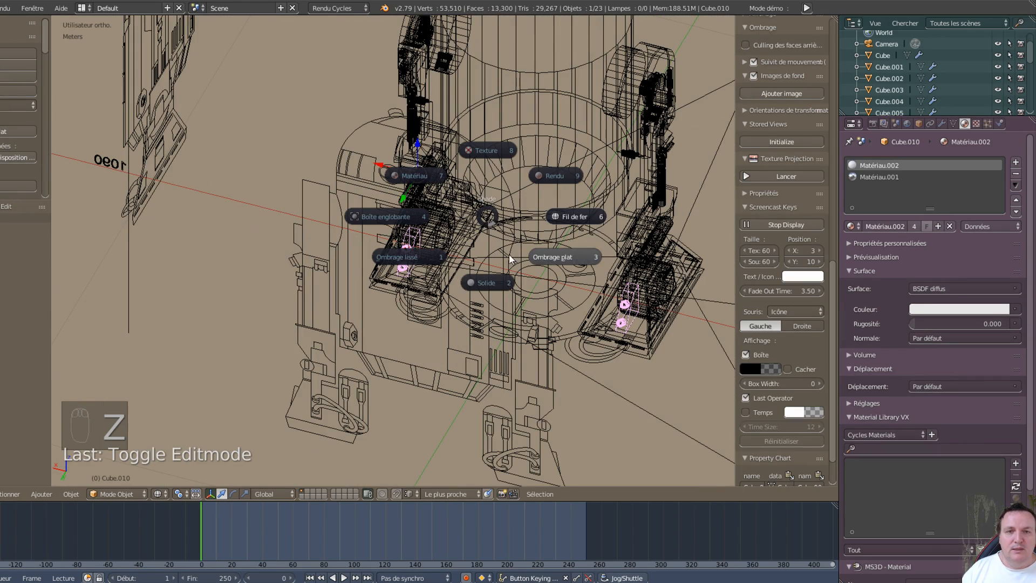
click(495, 290)
mouse_move(543, 345)
middle_down()
mouse_move(459, 285)
mouse_move(475, 291)
middle_up()
scroll(501, 363, up, 5)
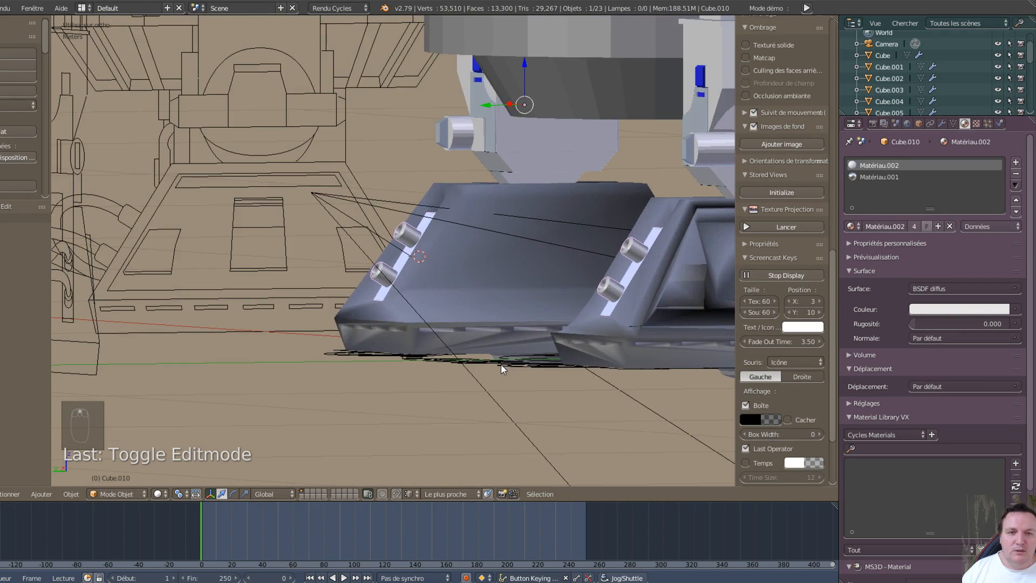
Step: Select the main foot body shared by both feet and set its shading to flat
scroll(504, 360, down, 1)
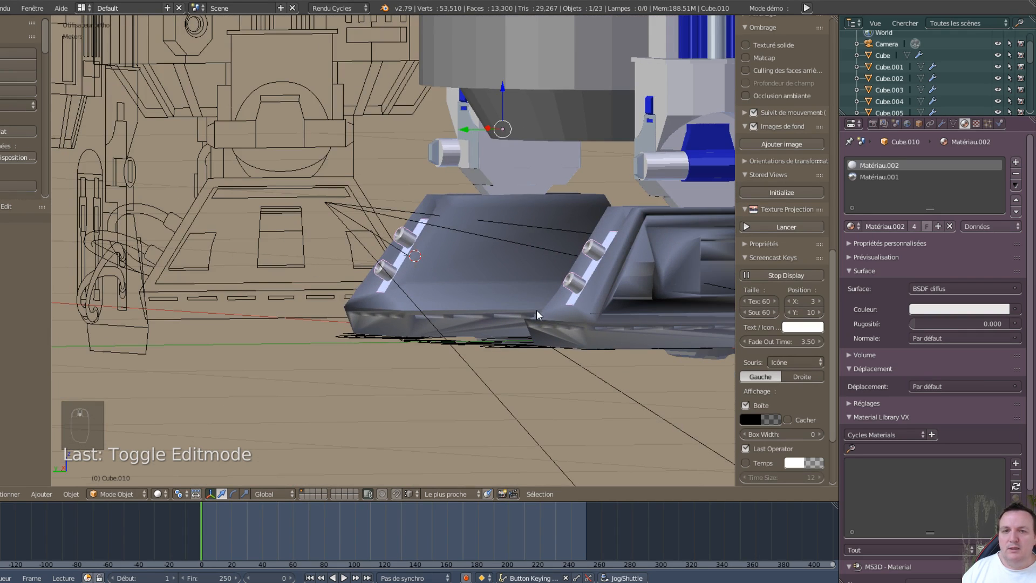
scroll(536, 310, down, 3)
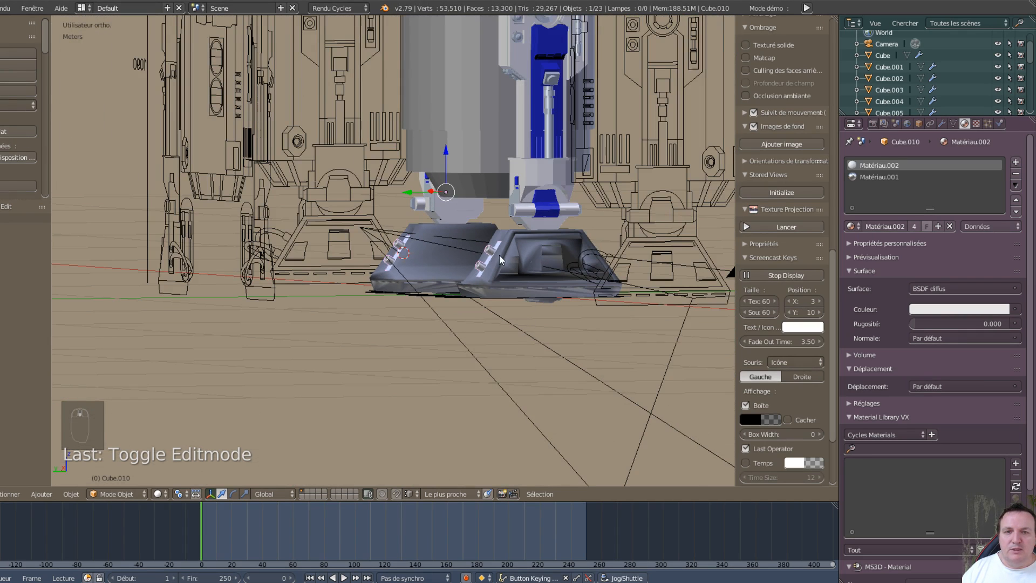
right_click(500, 254)
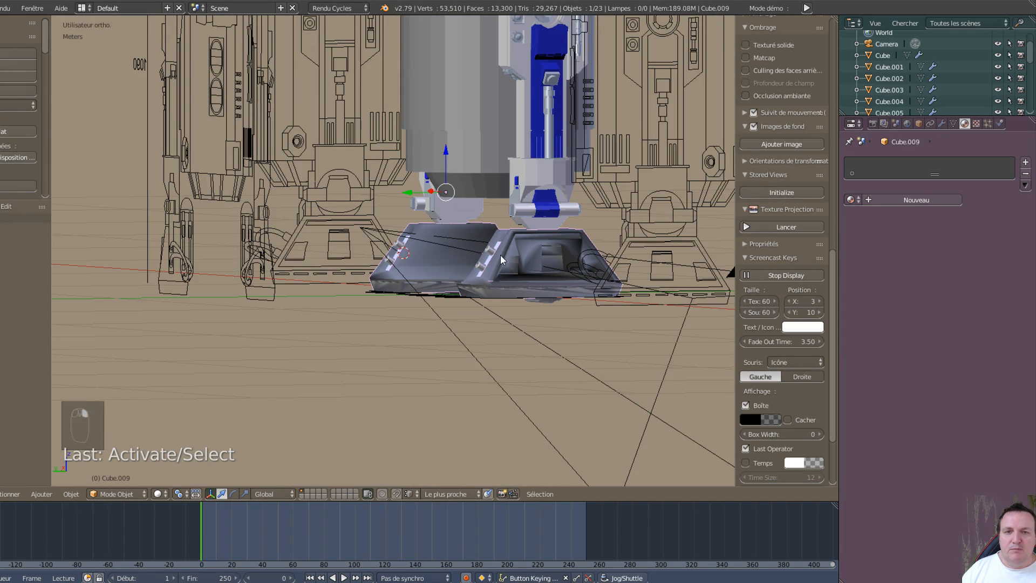
click(10, 133)
scroll(296, 383, up, 6)
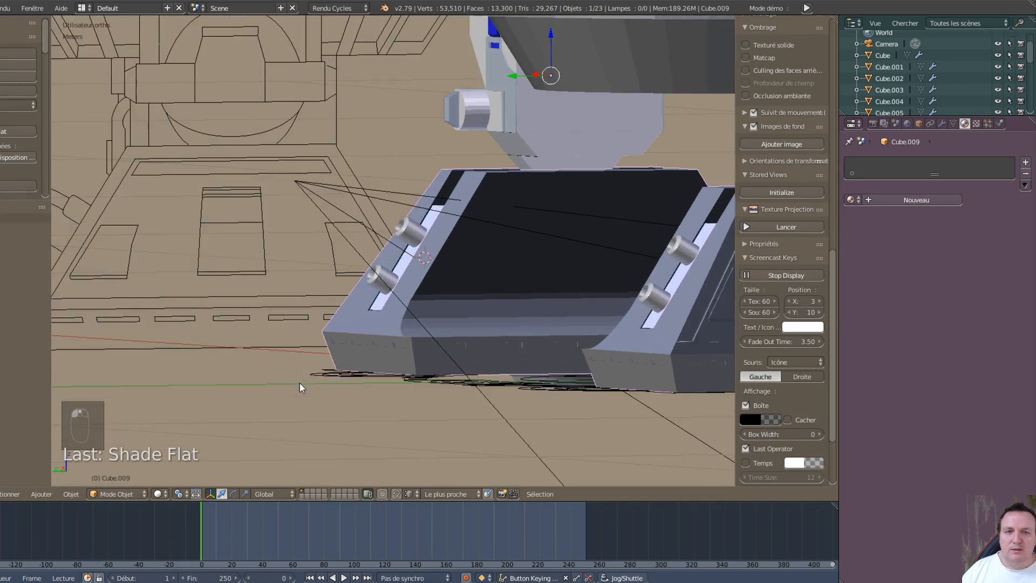
Step: Examine the flat-shaded feet and their connector blocks up close from the front, the cable end and the outer side
middle_drag(299, 383, 407, 371)
scroll(464, 322, down, 6)
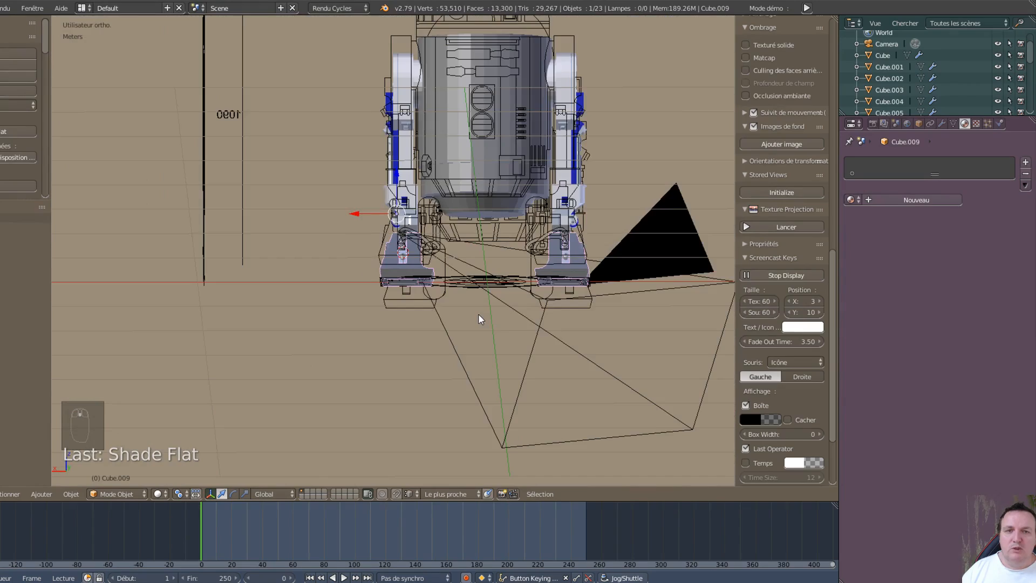
middle_drag(486, 342, 376, 351)
scroll(373, 346, up, 6)
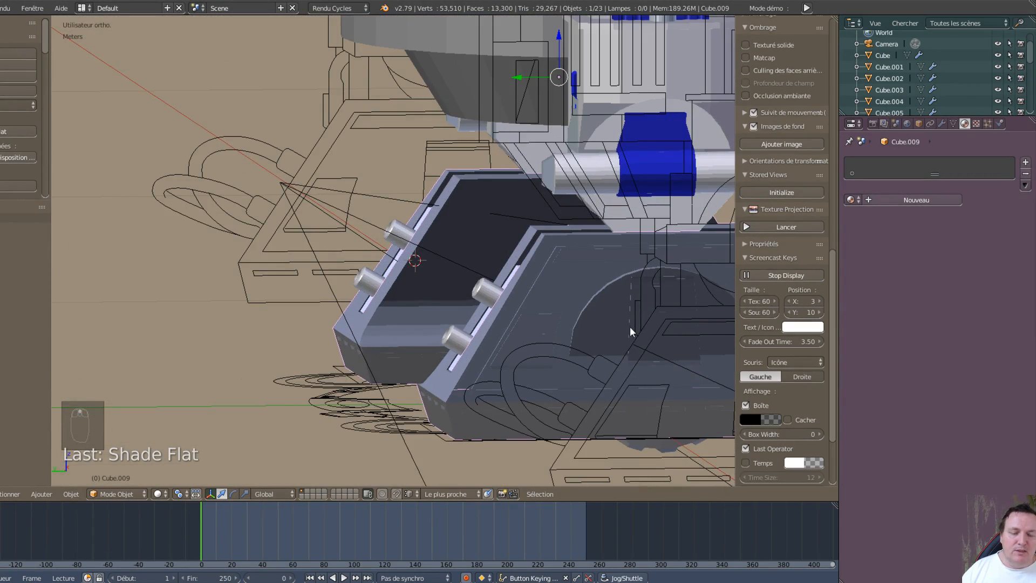
middle_drag(630, 327, 641, 346)
scroll(646, 345, down, 4)
scroll(634, 332, up, 2)
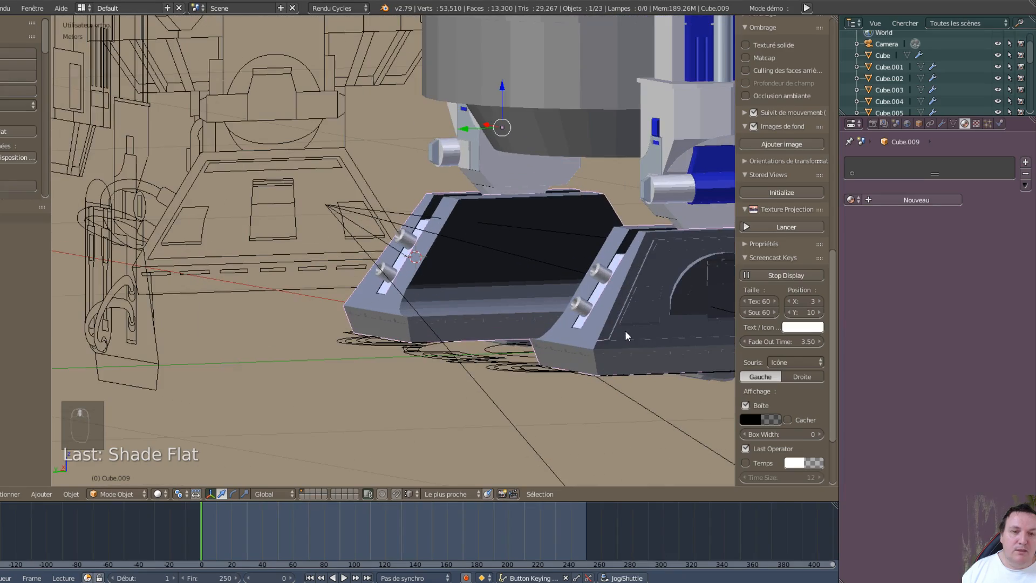
middle_drag(445, 270, 122, 310)
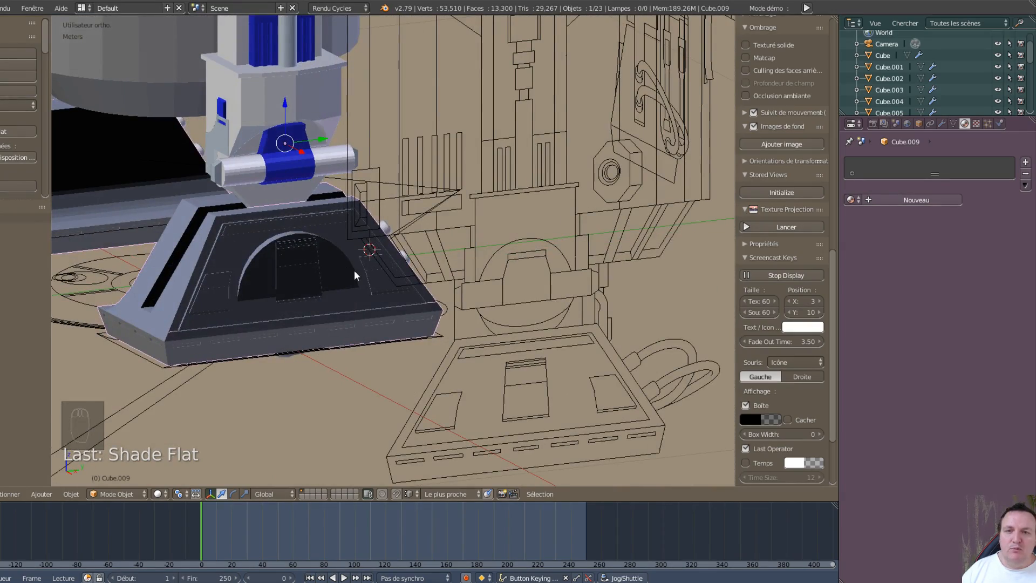
scroll(355, 269, down, 2)
middle_drag(355, 270, 471, 351)
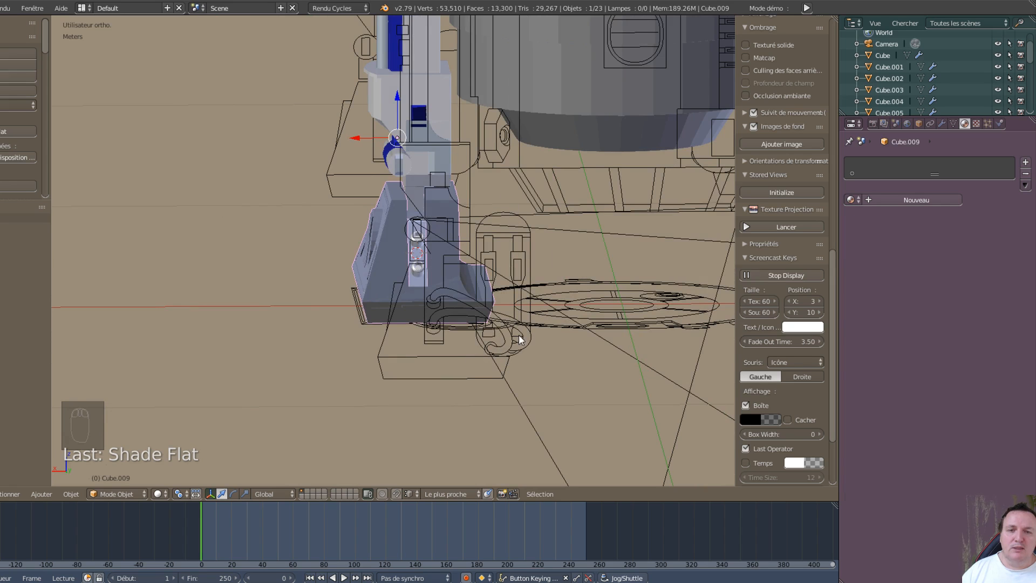
Step: Examine how the feet and lower legs line up with the front reference drawing
scroll(554, 246, down, 4)
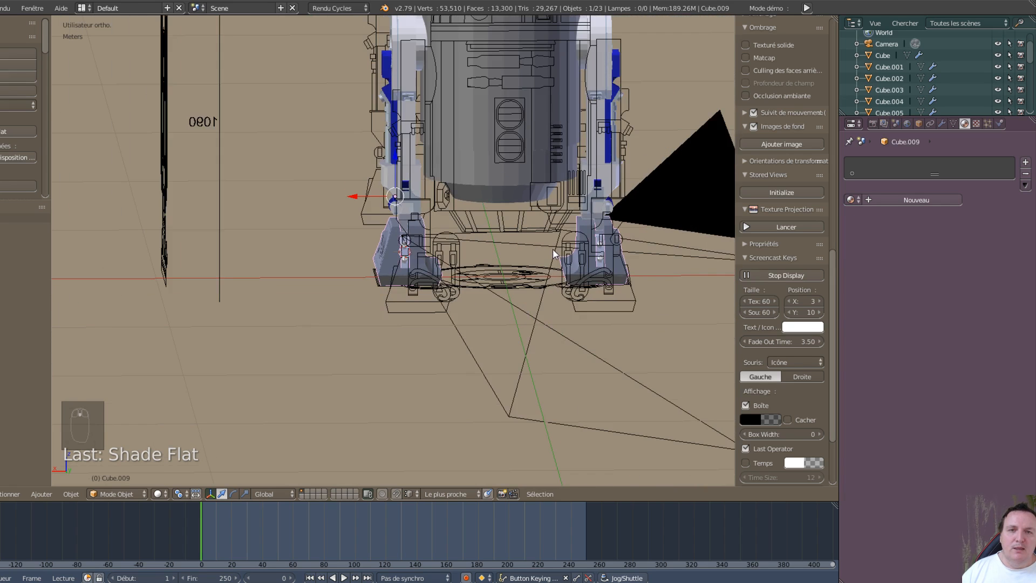
mouse_move(542, 261)
middle_down()
mouse_move(526, 255)
mouse_move(532, 247)
middle_up()
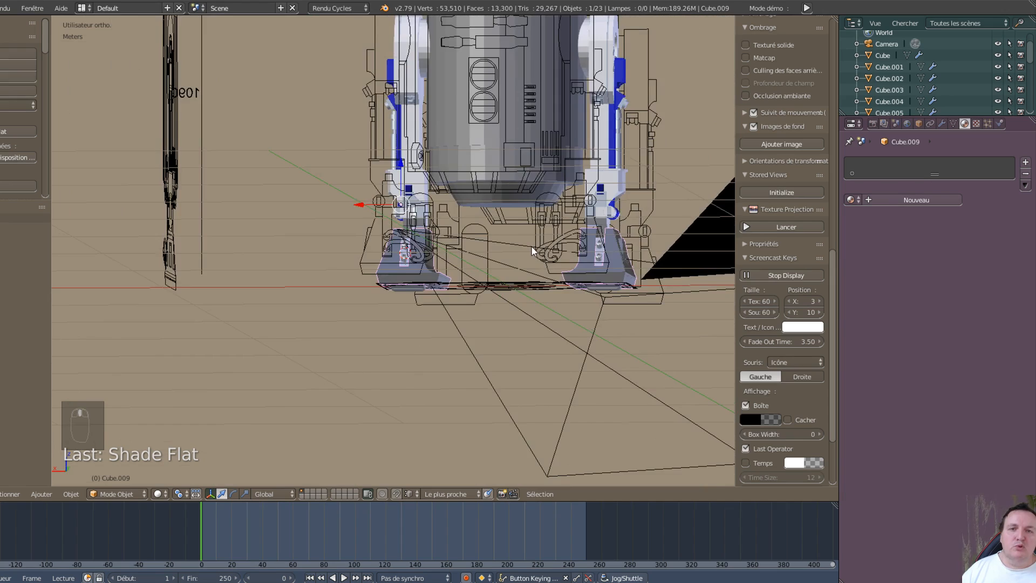
scroll(476, 213, down, 4)
middle_drag(466, 218, 445, 148)
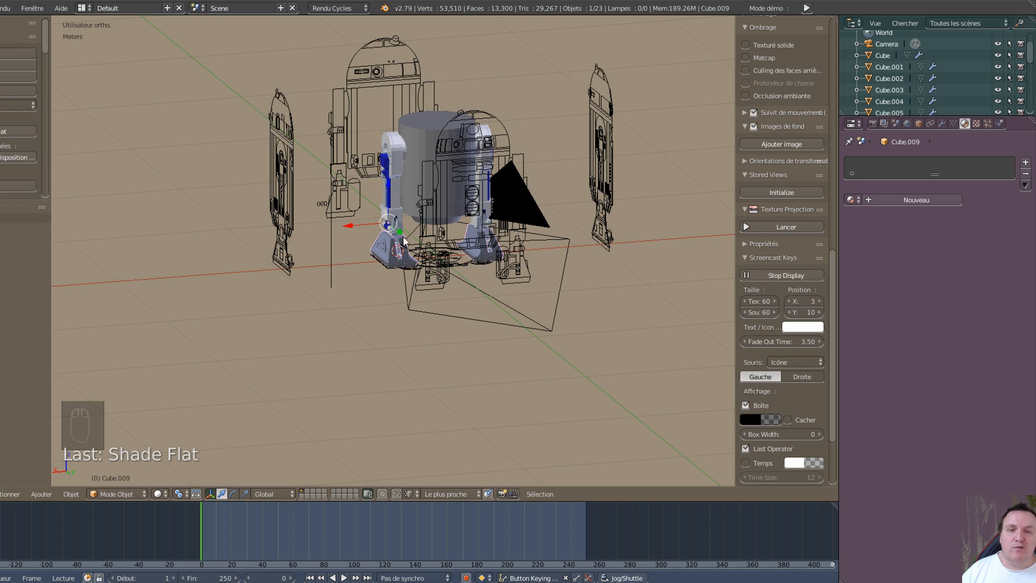
scroll(442, 193, up, 4)
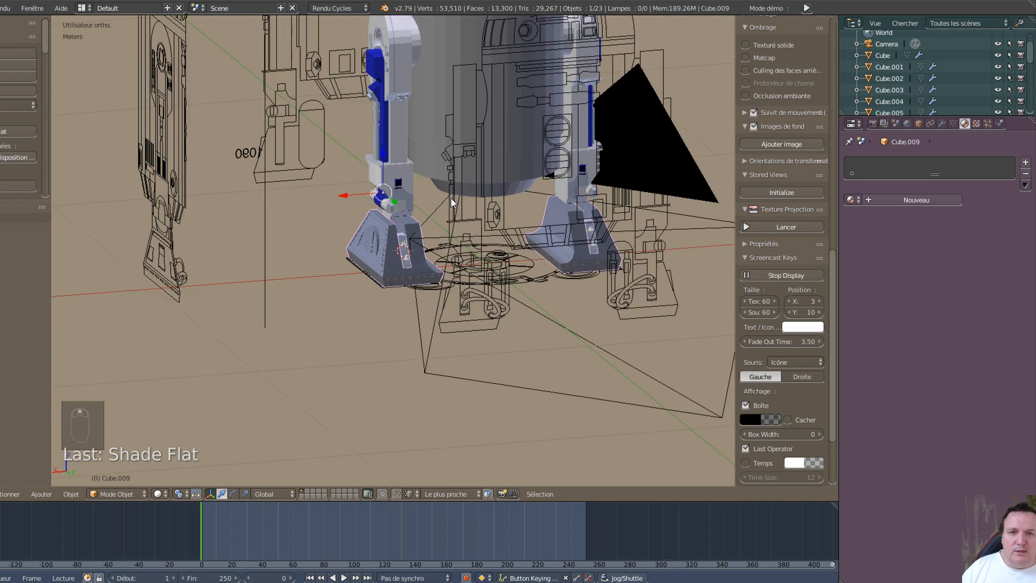
scroll(494, 212, up, 3)
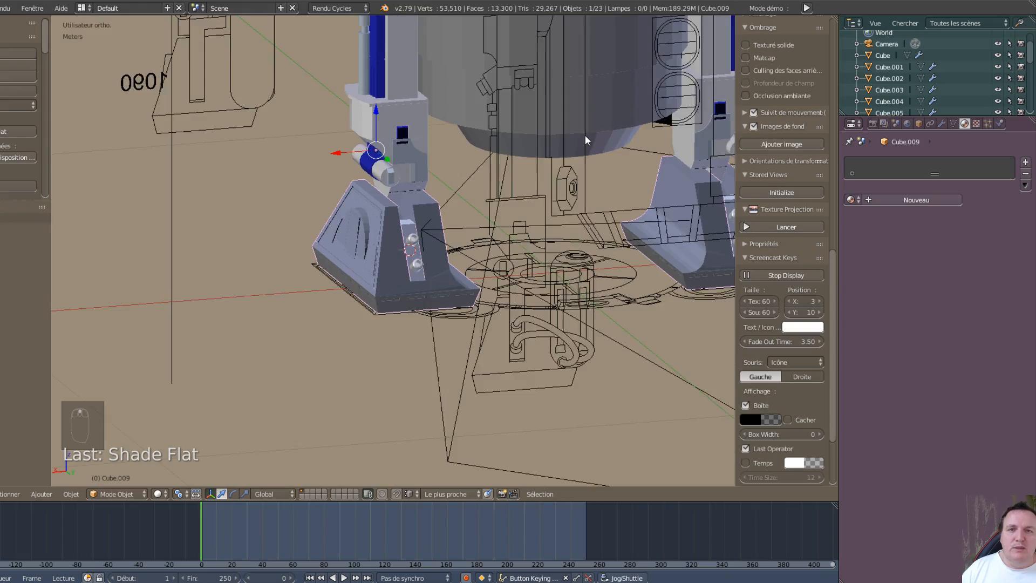
scroll(581, 139, down, 2)
scroll(448, 136, down, 3)
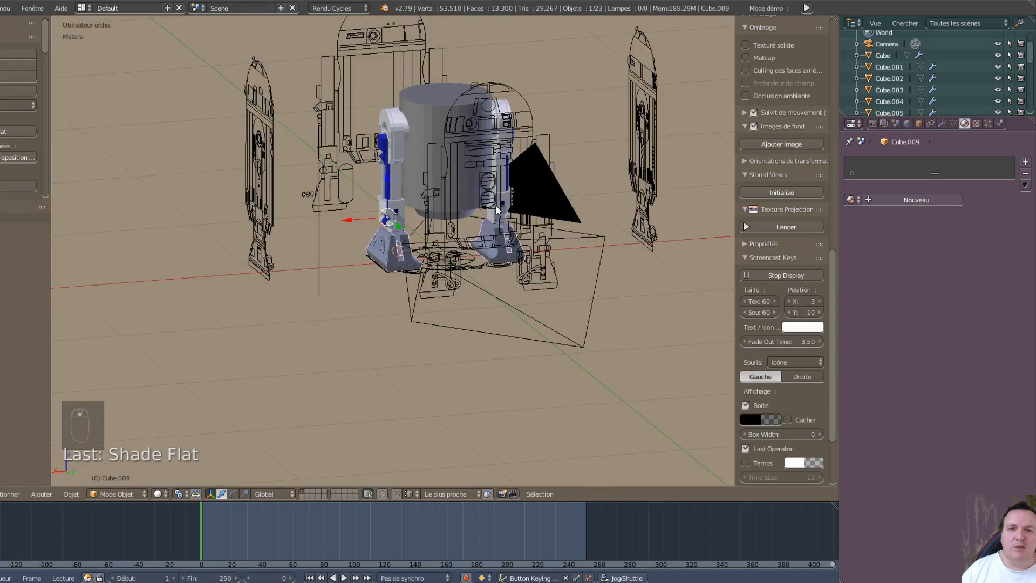
middle_drag(495, 205, 471, 245)
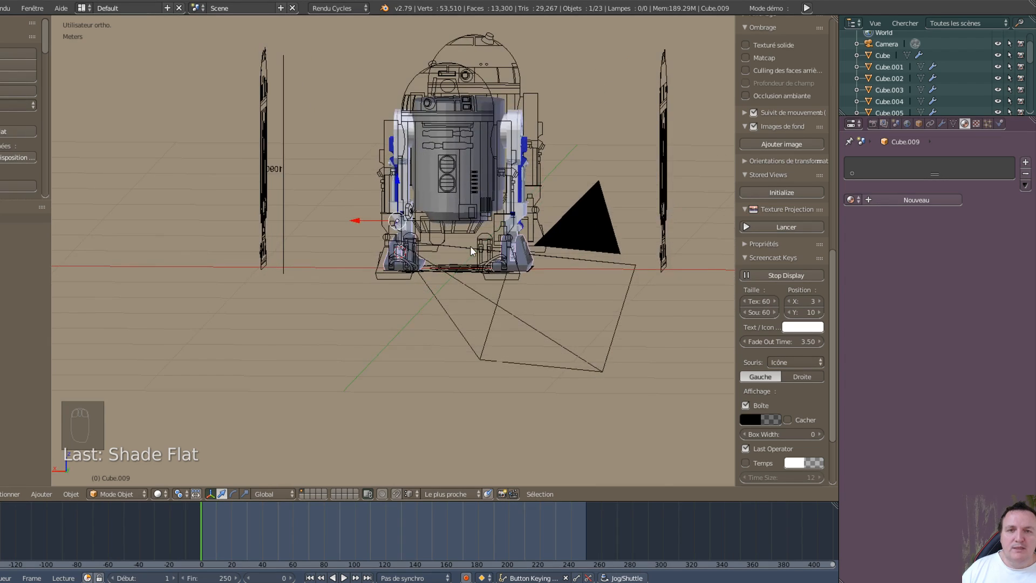
scroll(464, 246, up, 4)
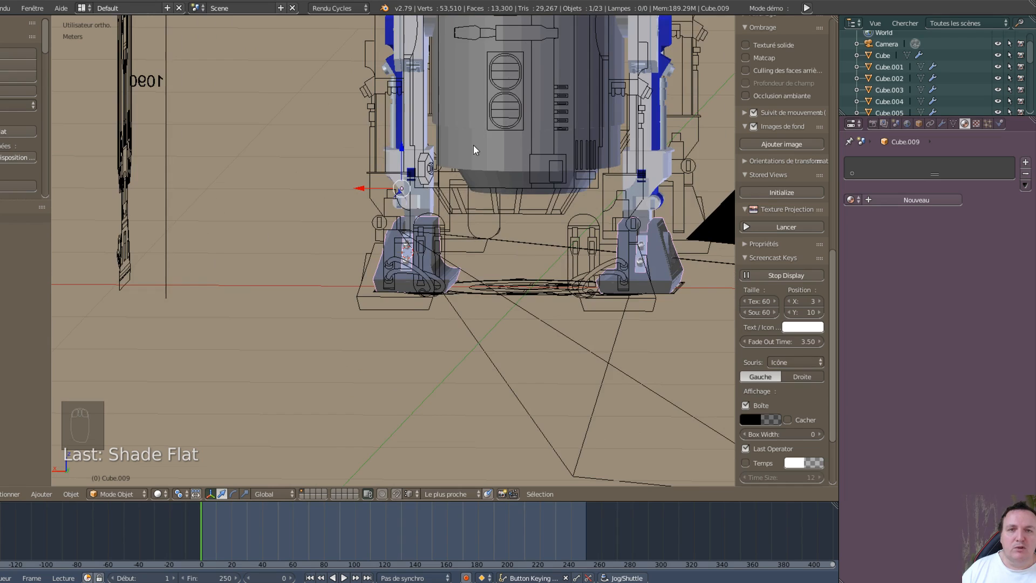
Step: Review the whole R2-D2 model, with its body cylinder, both legs and feet, from all around and from below
shift+middle_drag(515, 78, 561, 260)
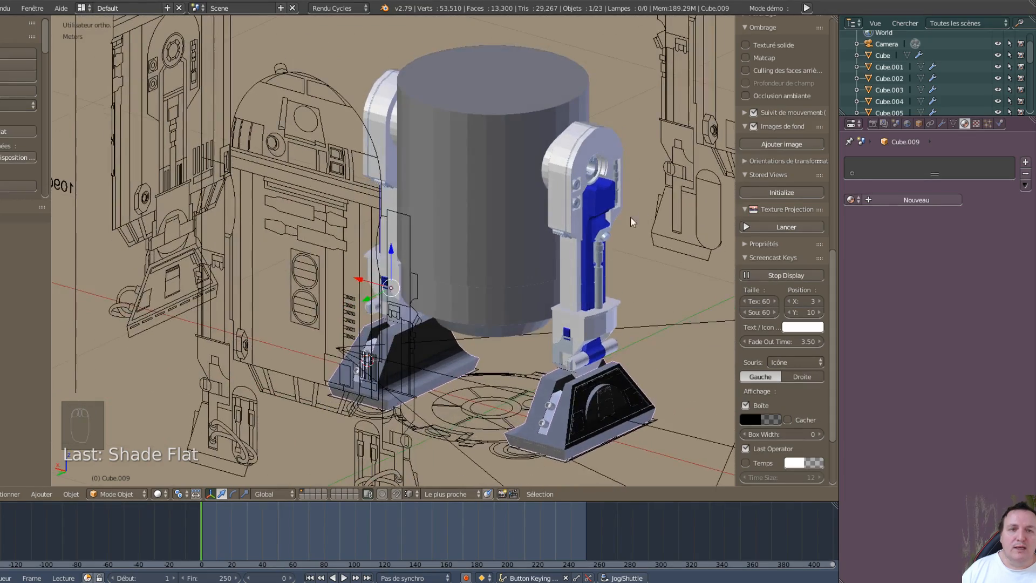
middle_drag(630, 216, 652, 194)
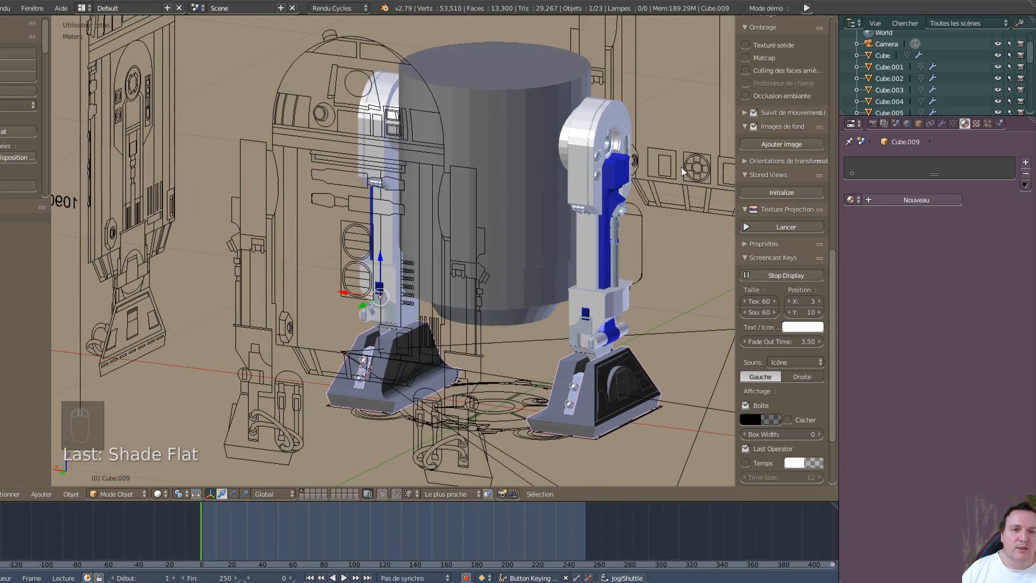
scroll(701, 186, down, 3)
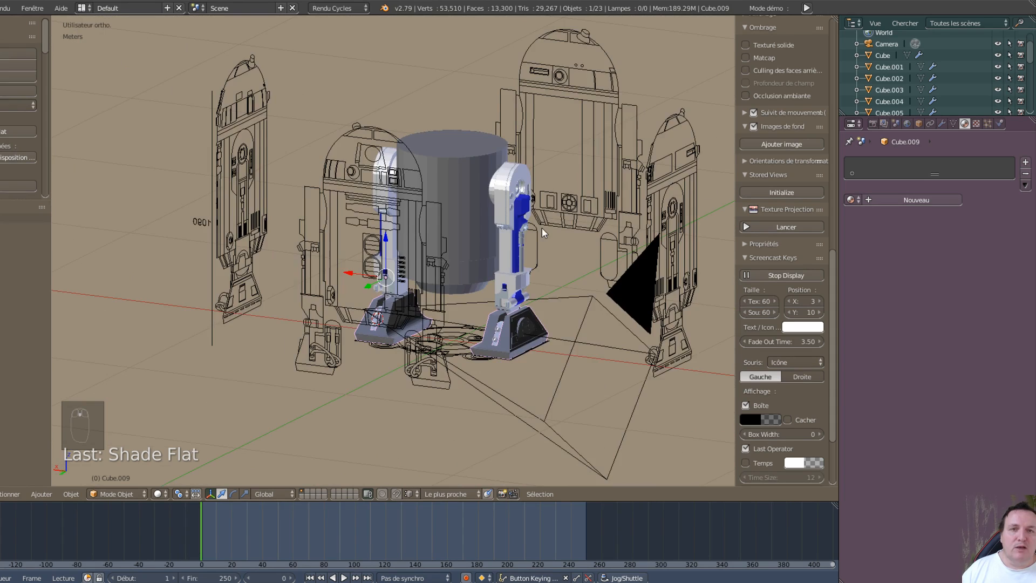
middle_drag(542, 228, 419, 262)
scroll(402, 258, down, 2)
scroll(468, 235, up, 7)
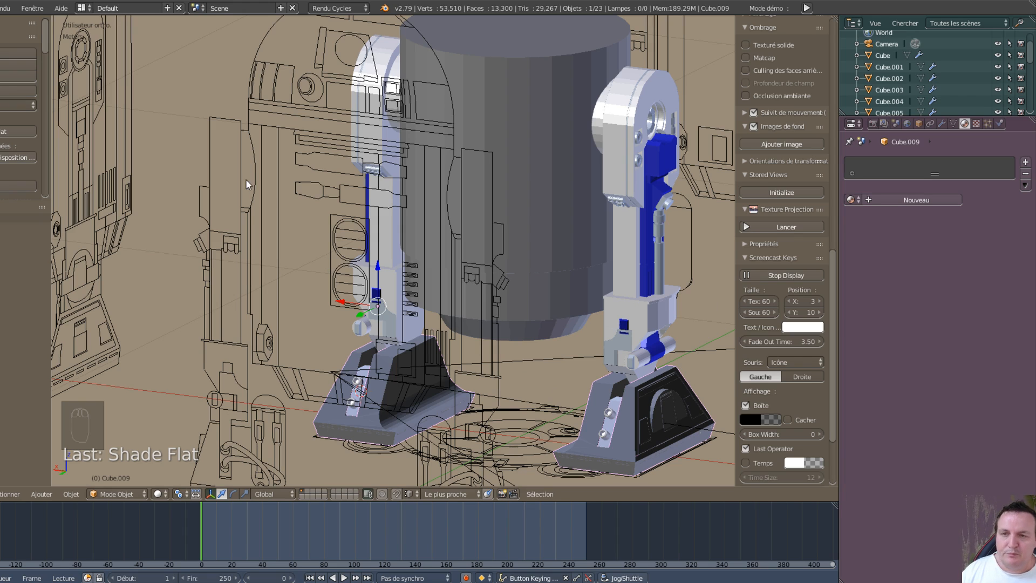
scroll(247, 180, down, 5)
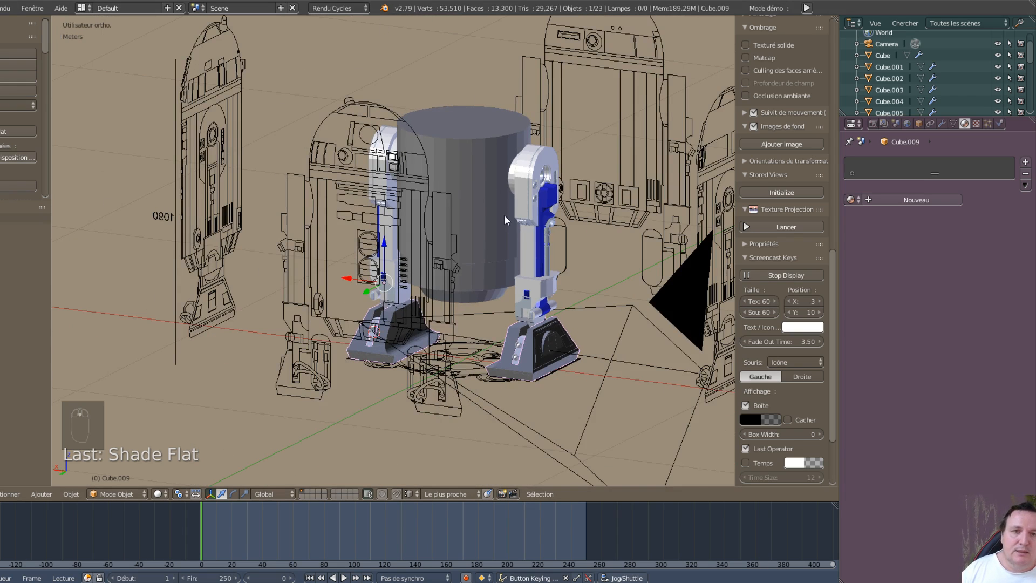
middle_drag(516, 251, 468, 195)
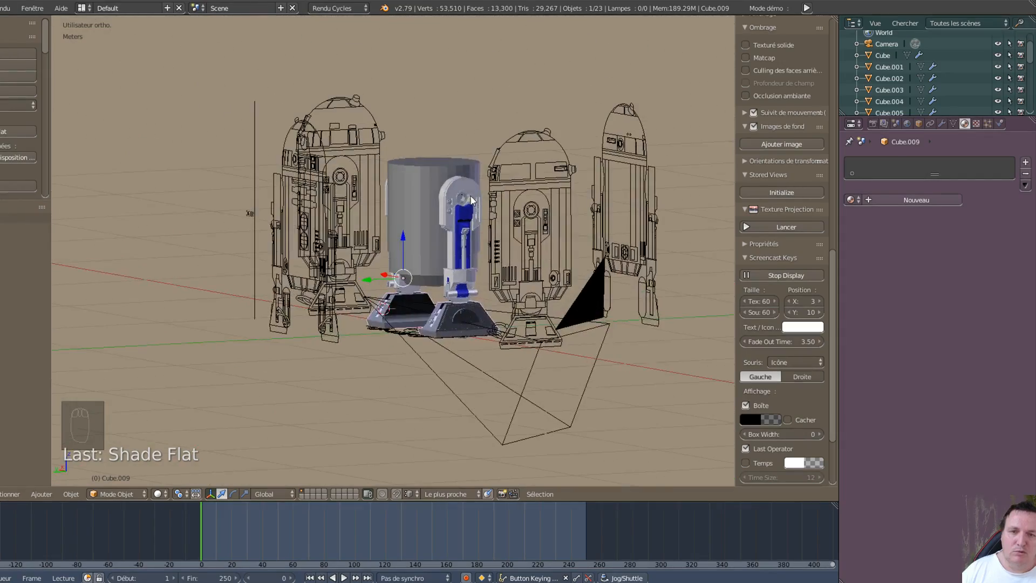
scroll(442, 271, up, 4)
middle_drag(443, 275, 638, 282)
scroll(502, 226, up, 4)
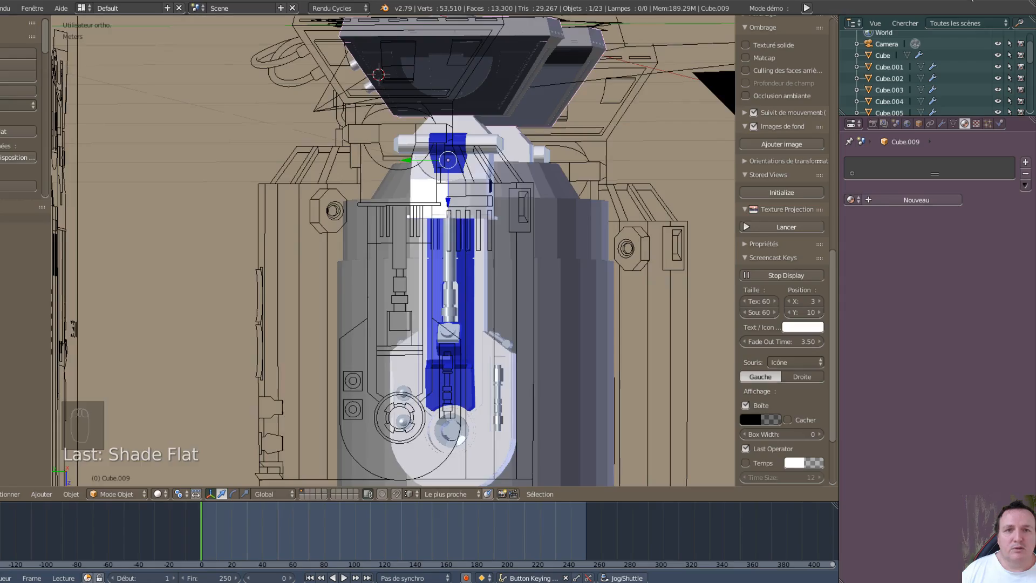
middle_drag(464, 366, 462, 290)
middle_drag(476, 336, 483, 372)
scroll(451, 282, down, 6)
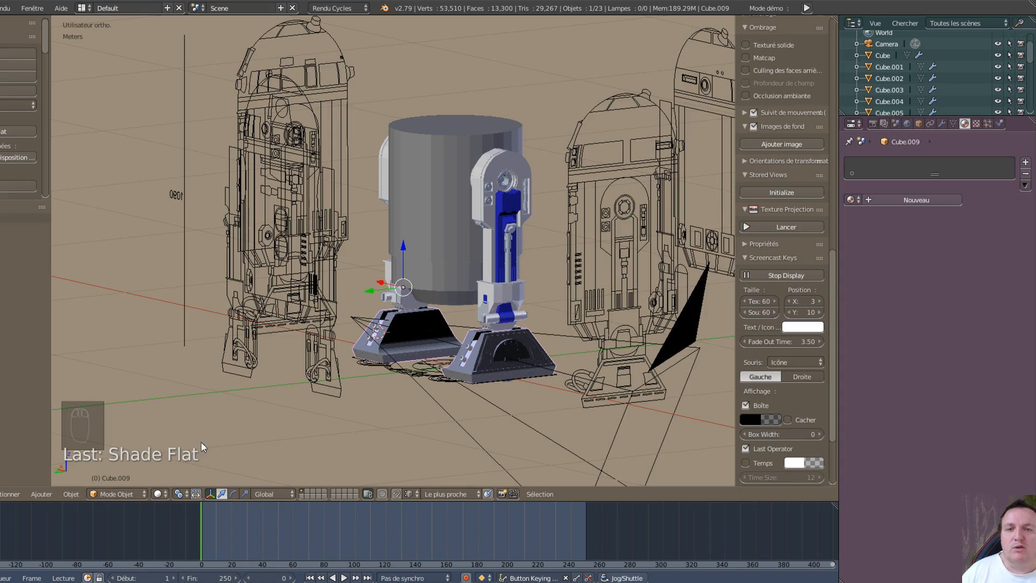
middle_drag(500, 271, 521, 245)
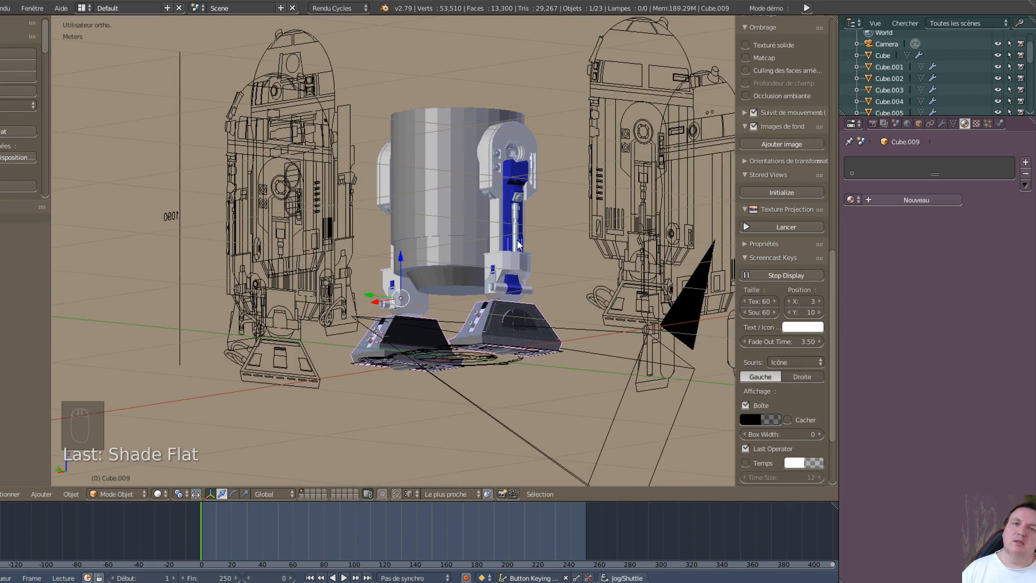